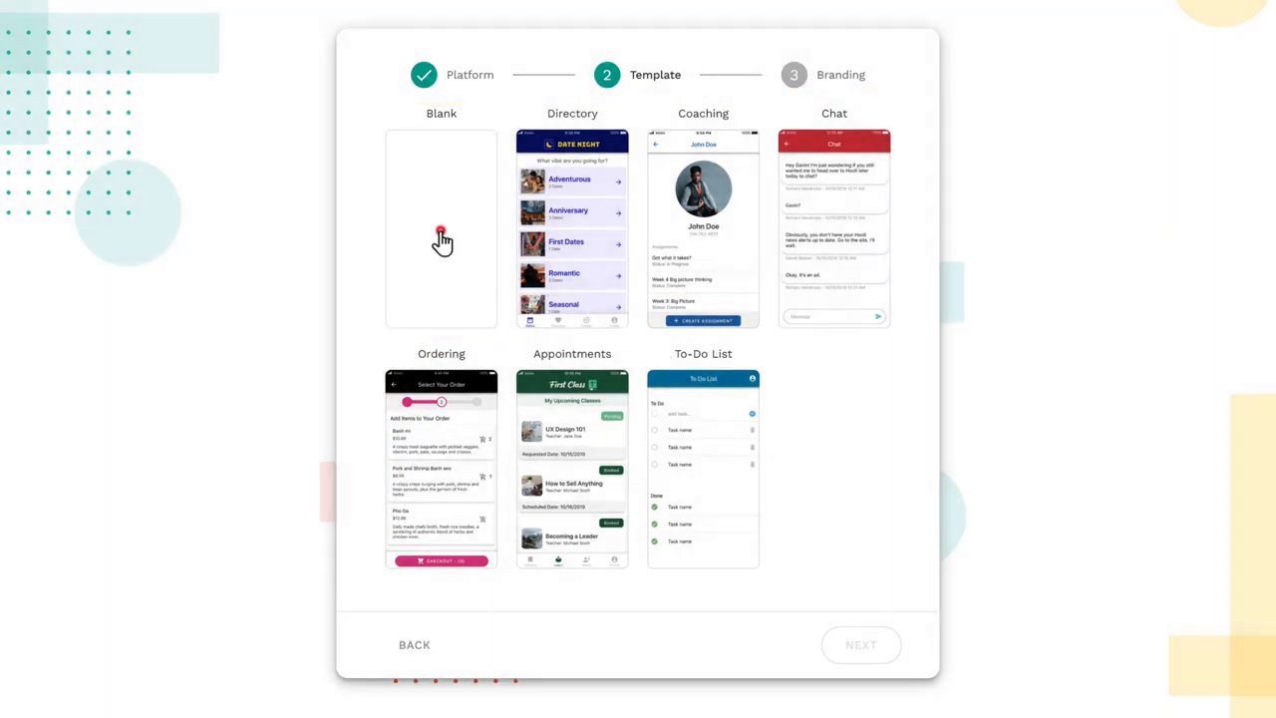
Step: Create the app from the Blank template, name it Foodial, and keep the default branding colors
left_click(441, 240)
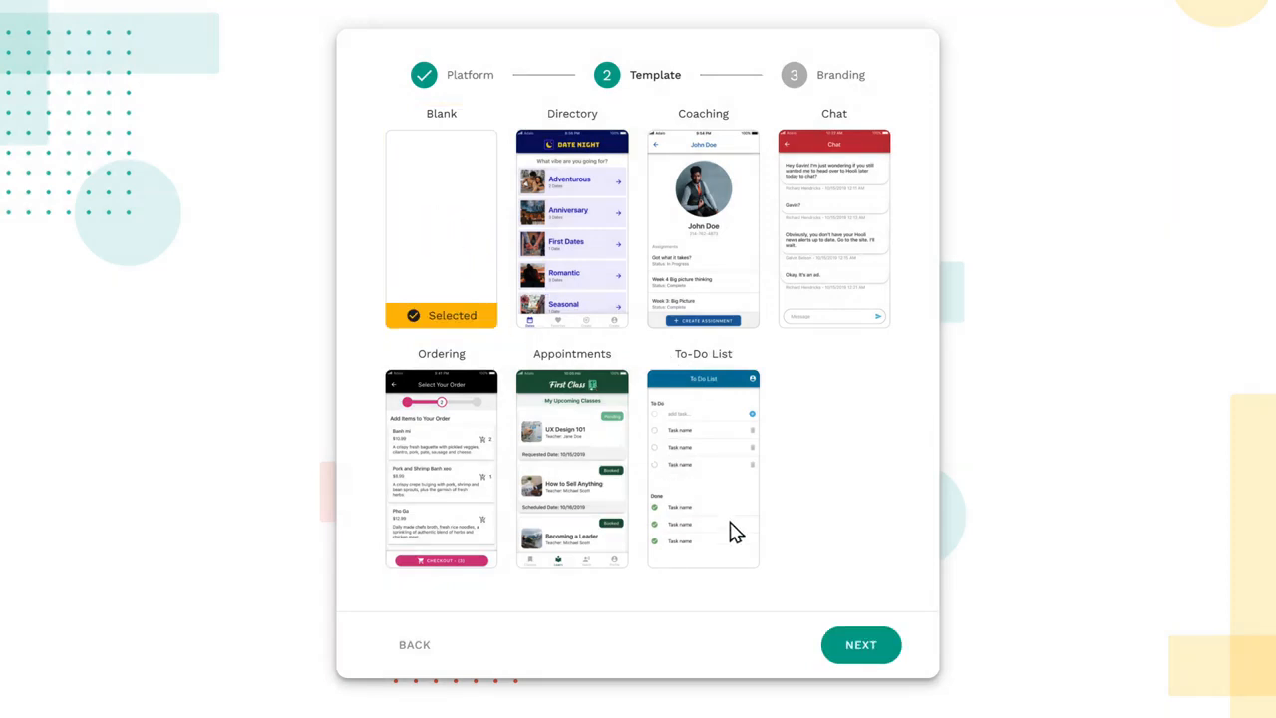
left_click(860, 648)
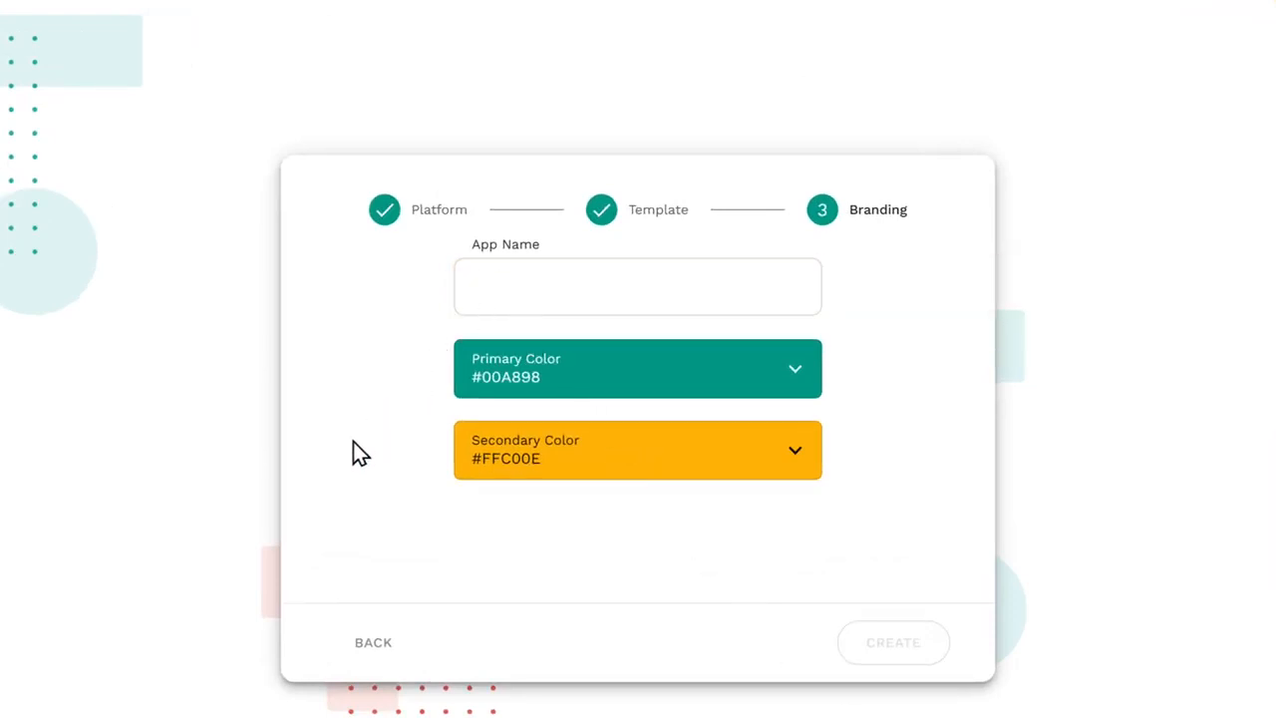
type("Foodial")
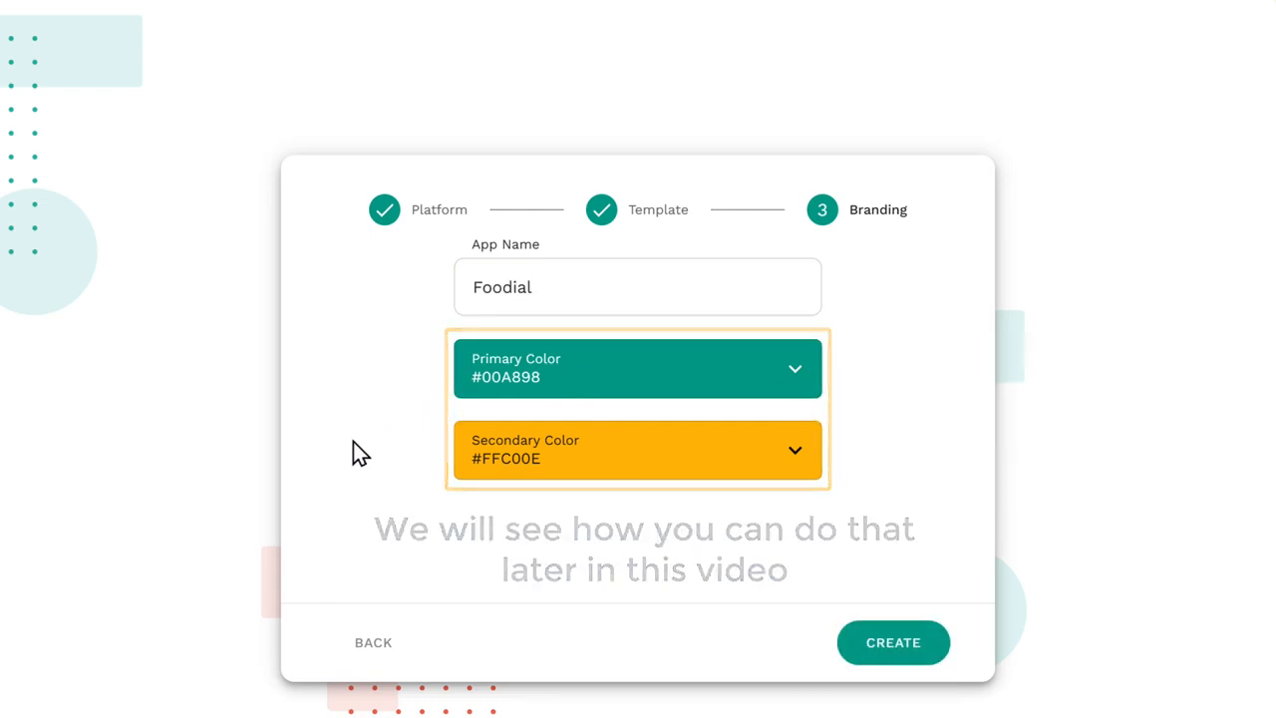
left_click(894, 664)
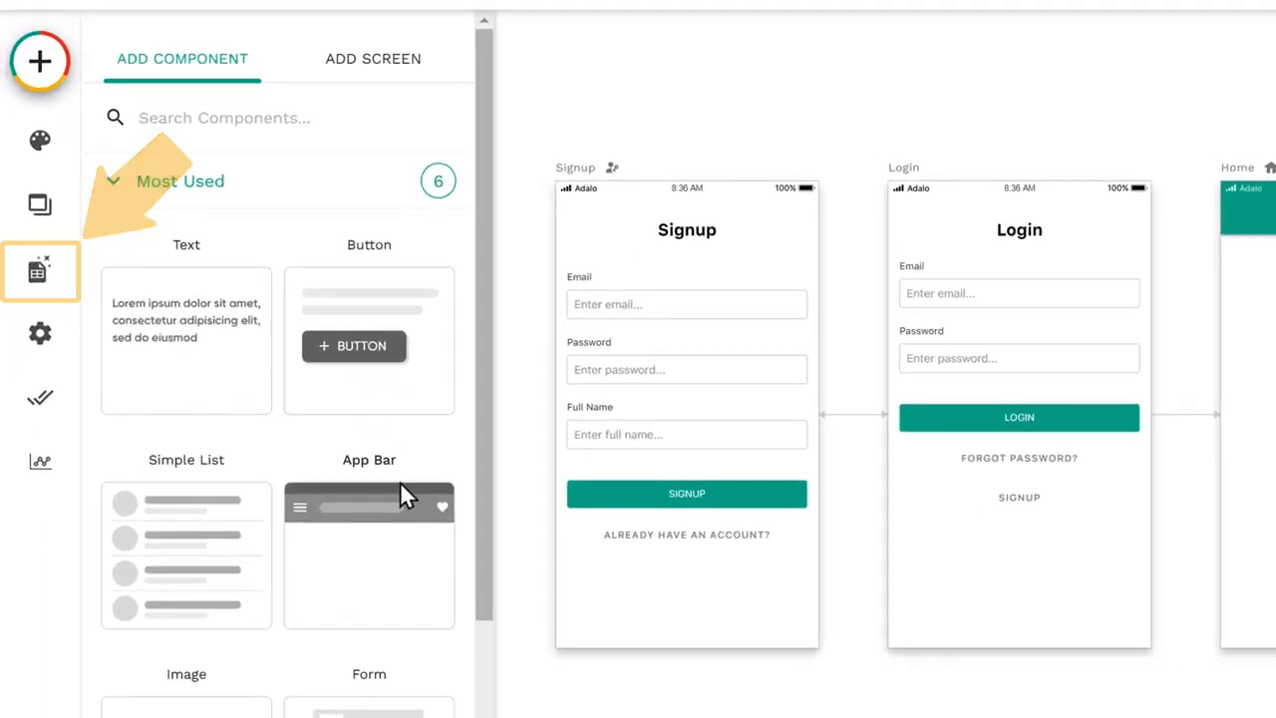
Step: Add a database collection named Food Items
left_click(39, 285)
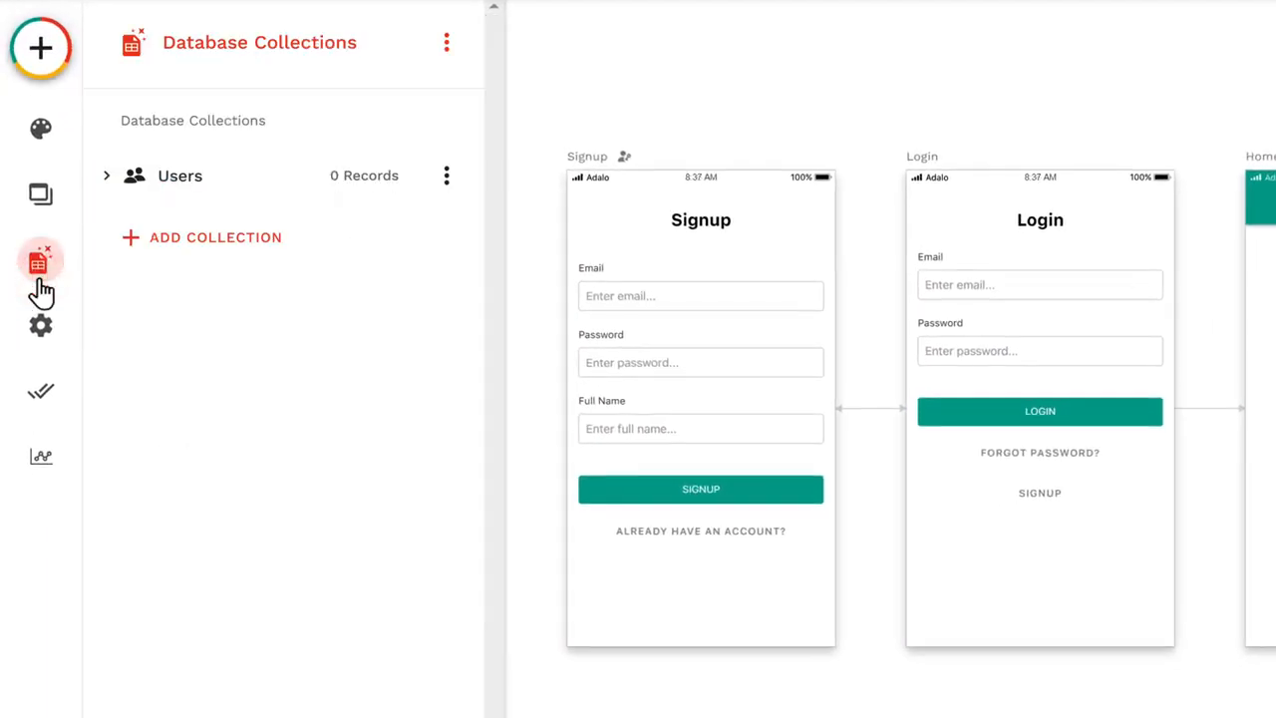
left_click(206, 252)
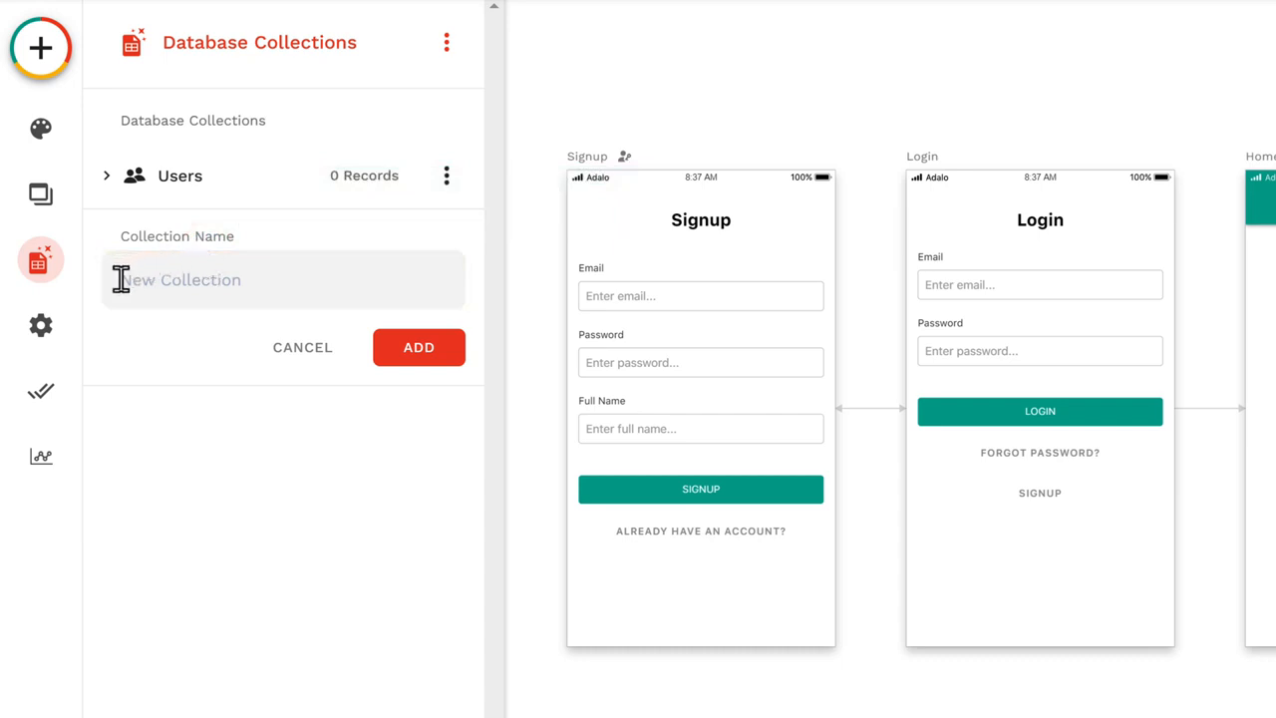
type("Food Items")
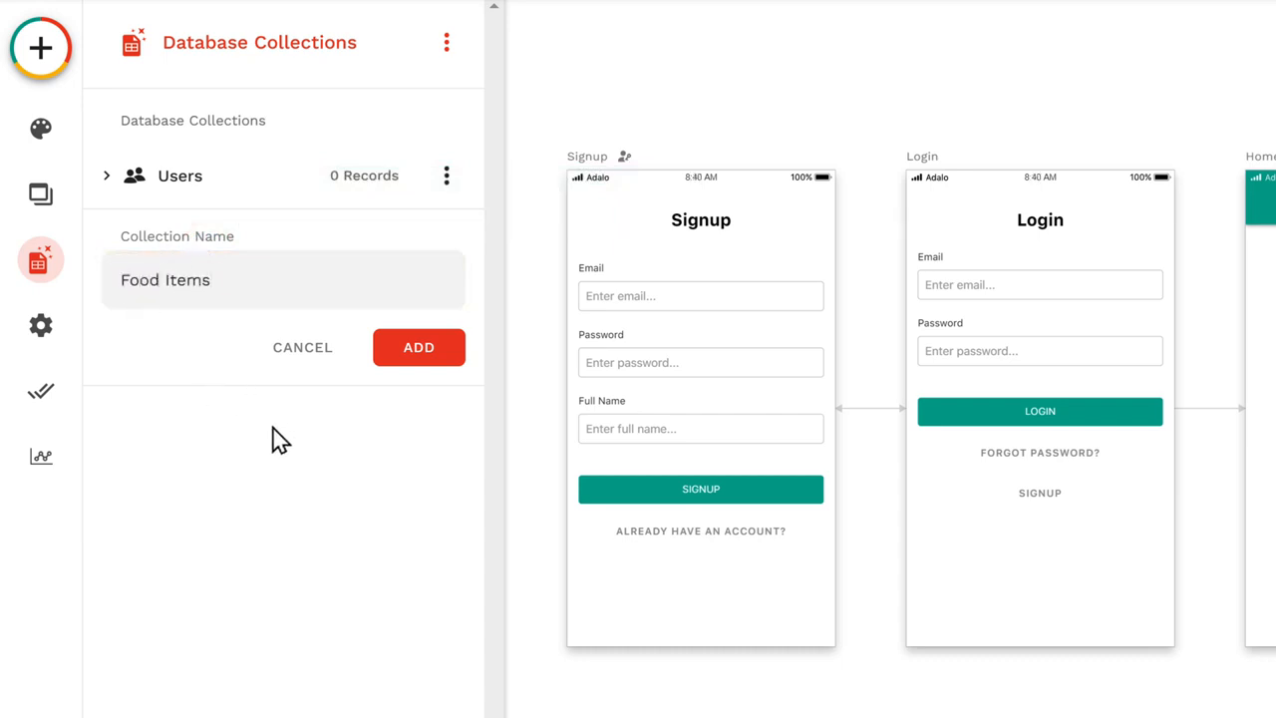
left_click(415, 354)
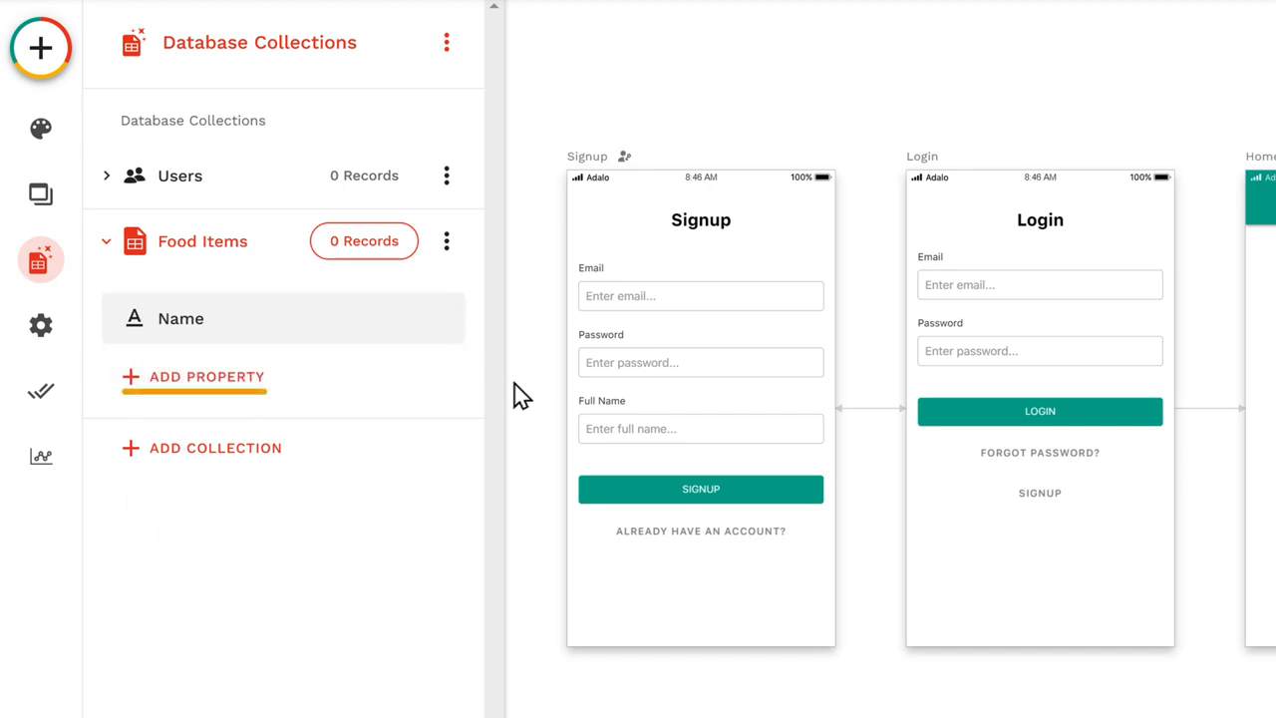
Step: Add an Image property named Item Image to the Food Items collection
left_click(199, 388)
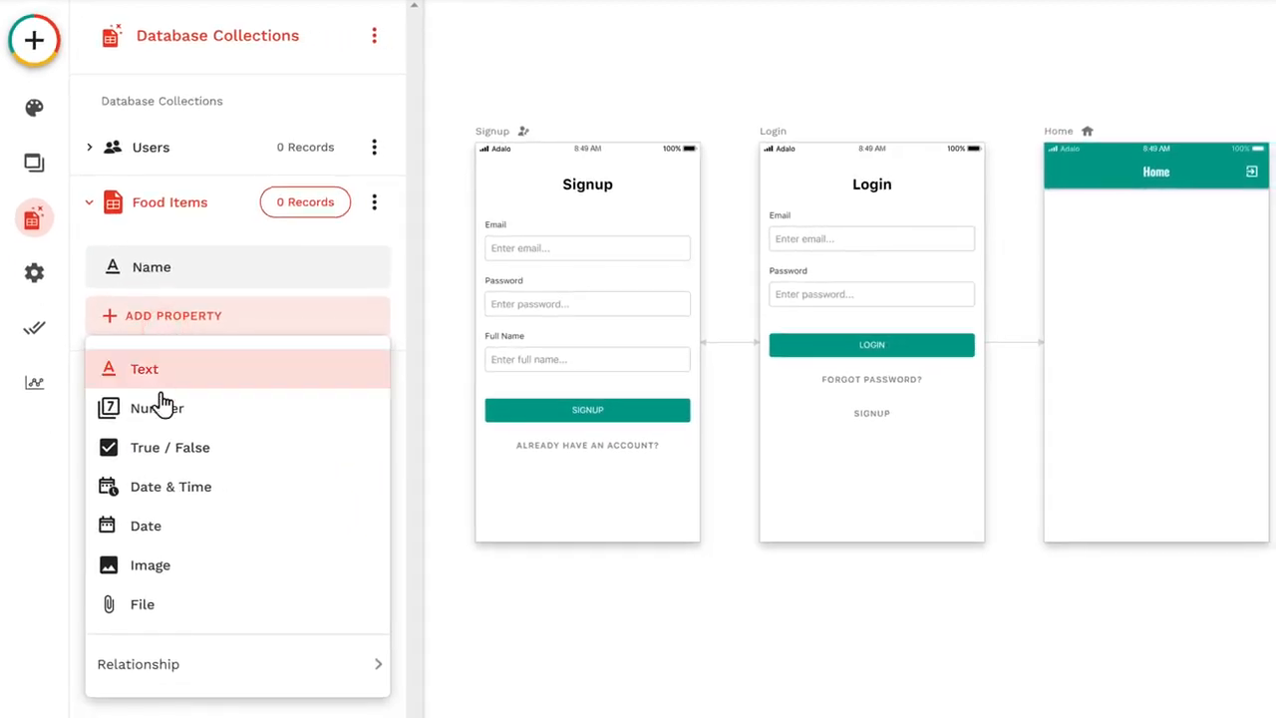
left_click(149, 574)
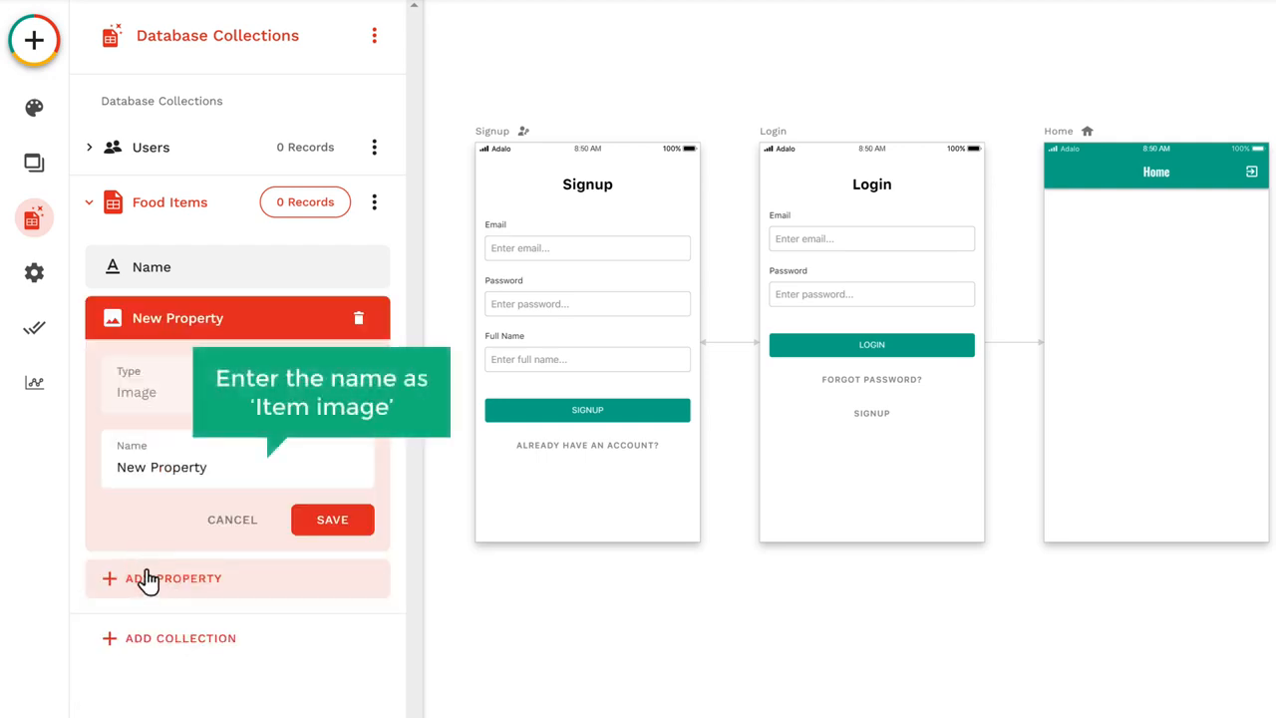
left_click_drag(115, 467, 212, 469)
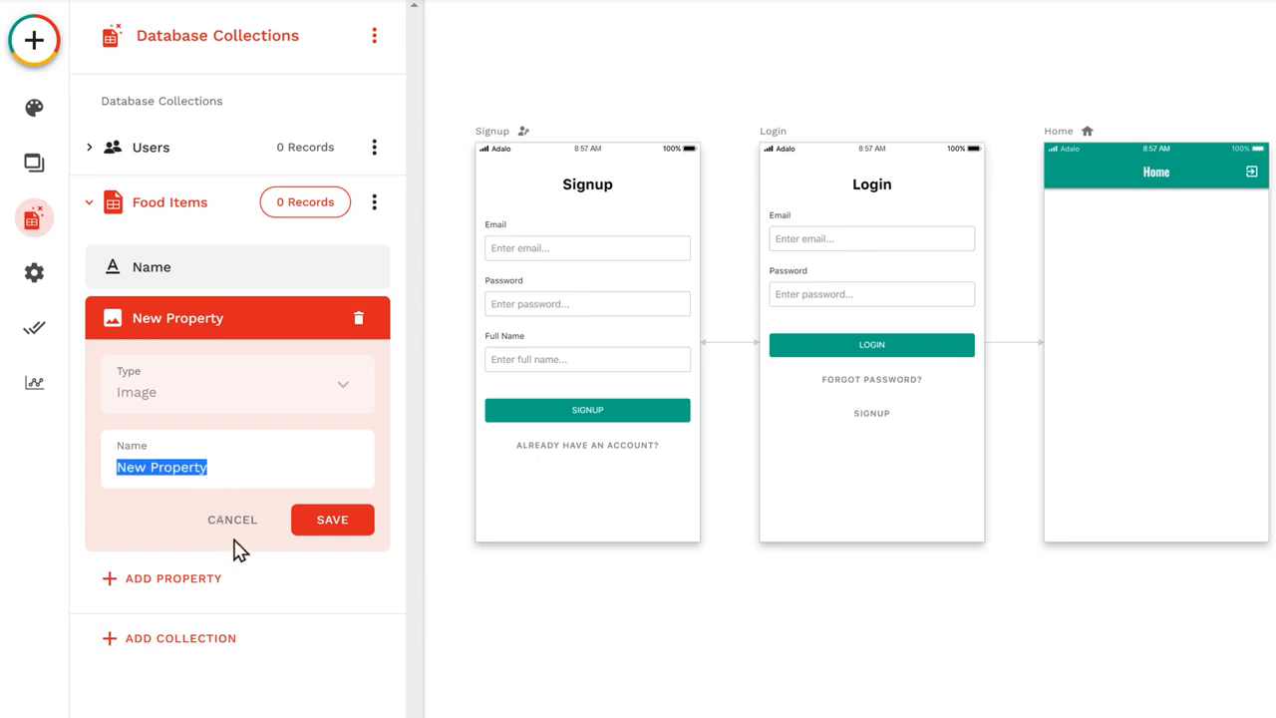
type("Item Image")
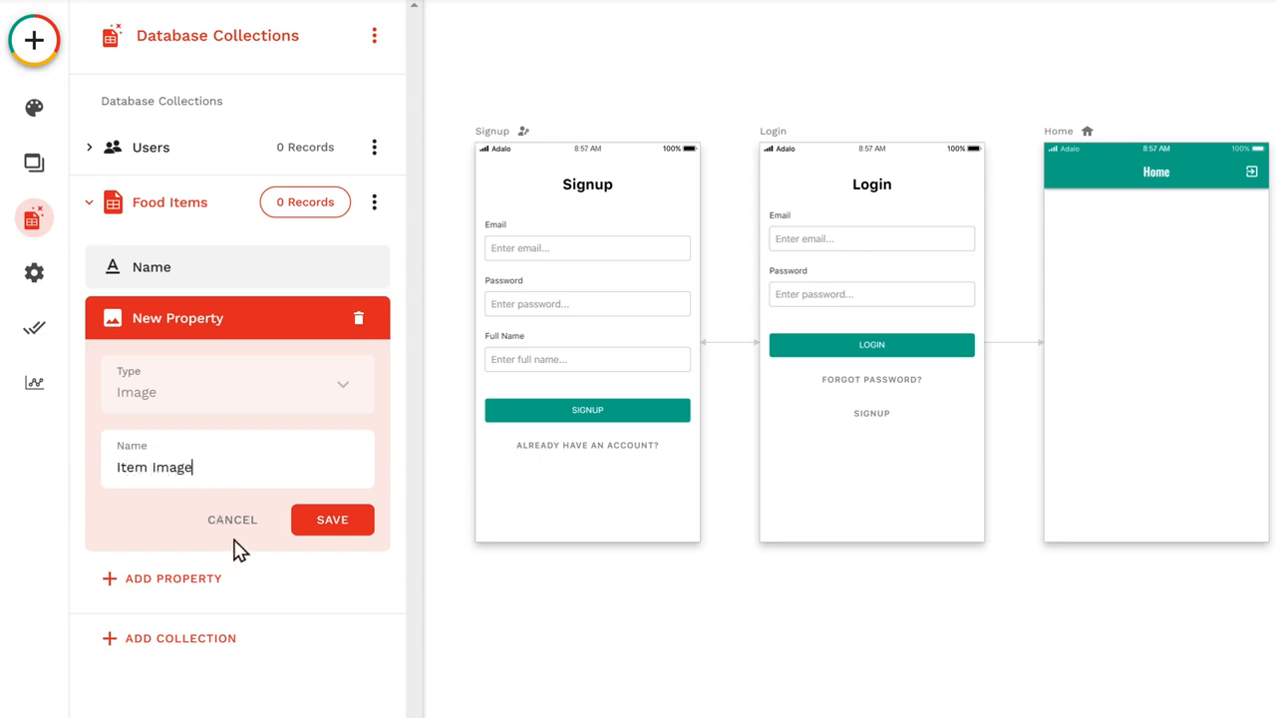
left_click(331, 520)
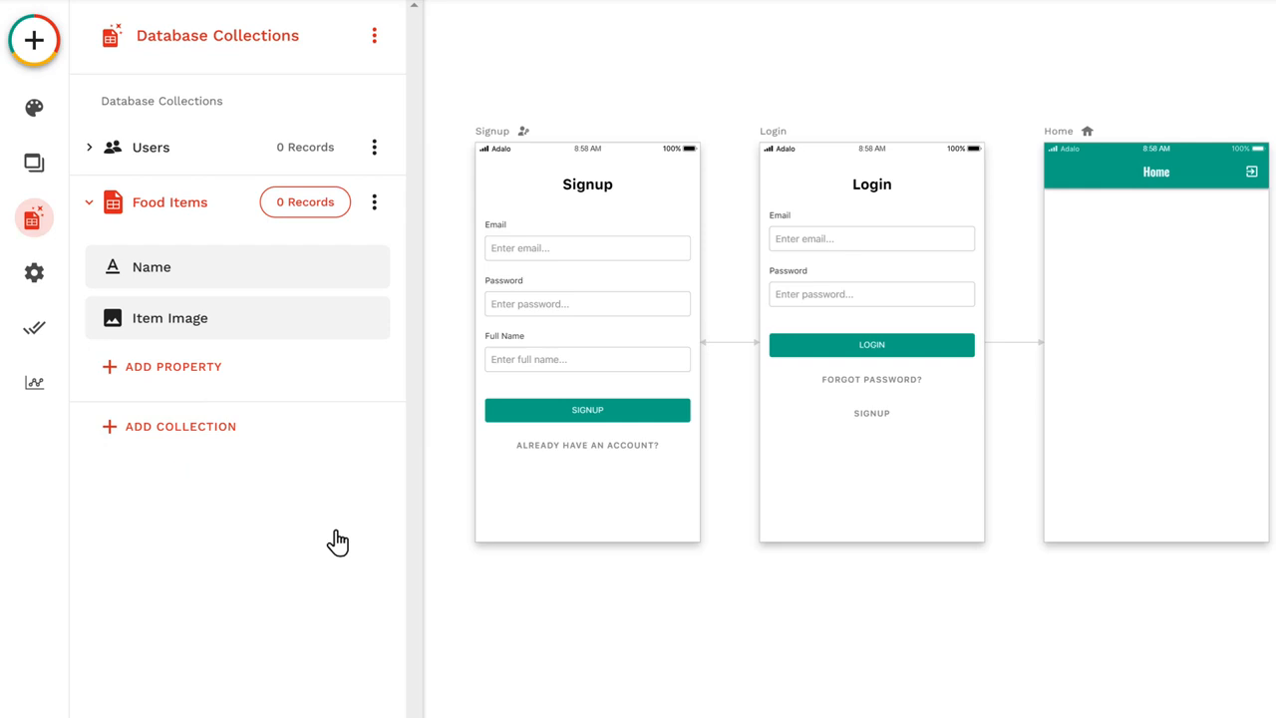
Step: Add a Number property named Item Price to the Food Items collection
left_click(177, 387)
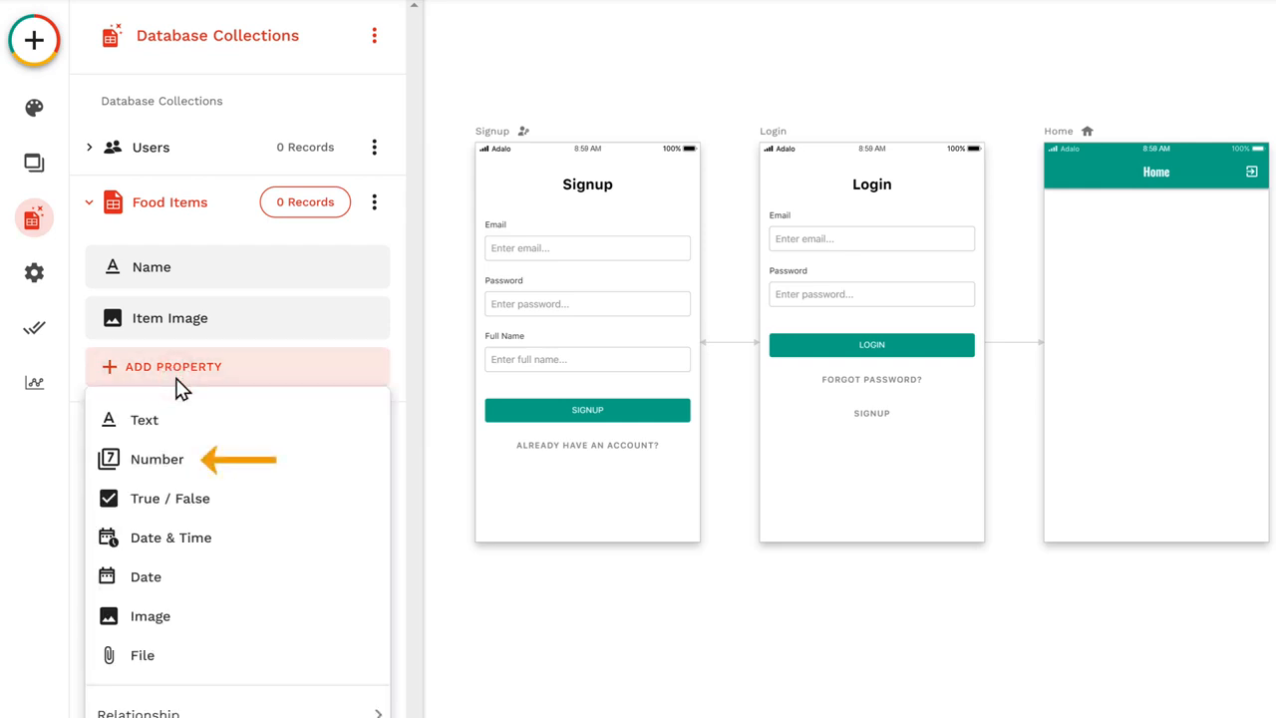
left_click(156, 465)
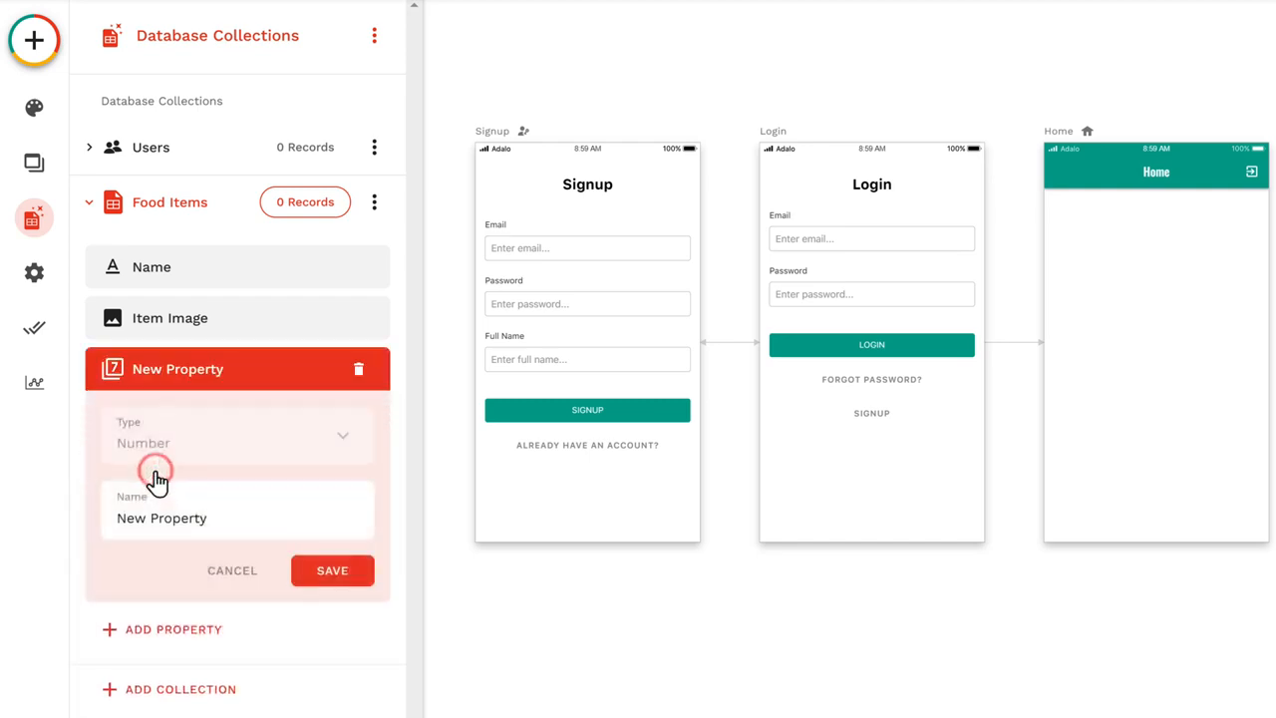
left_click_drag(115, 520, 210, 517)
type("Item Price")
left_click(332, 578)
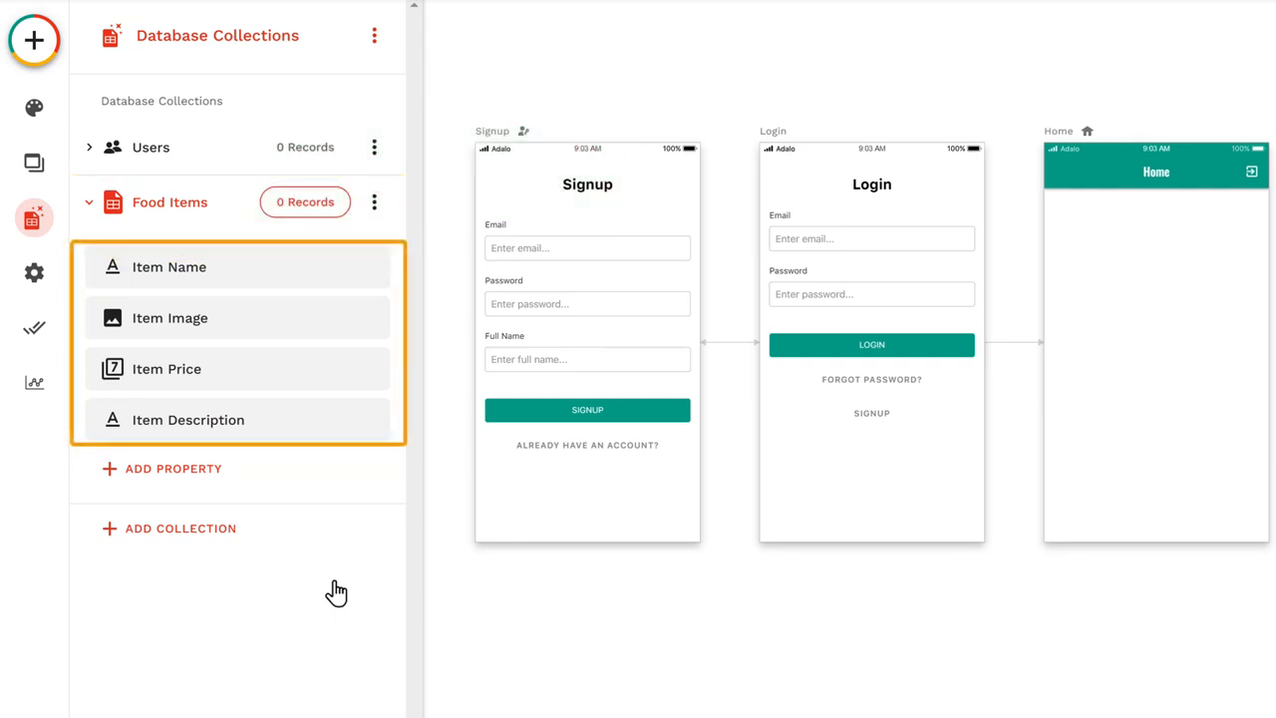
Step: Start a new Food Items record named Chicken Burger with the Chicken Burger picture and a price of 3.99
left_click(301, 207)
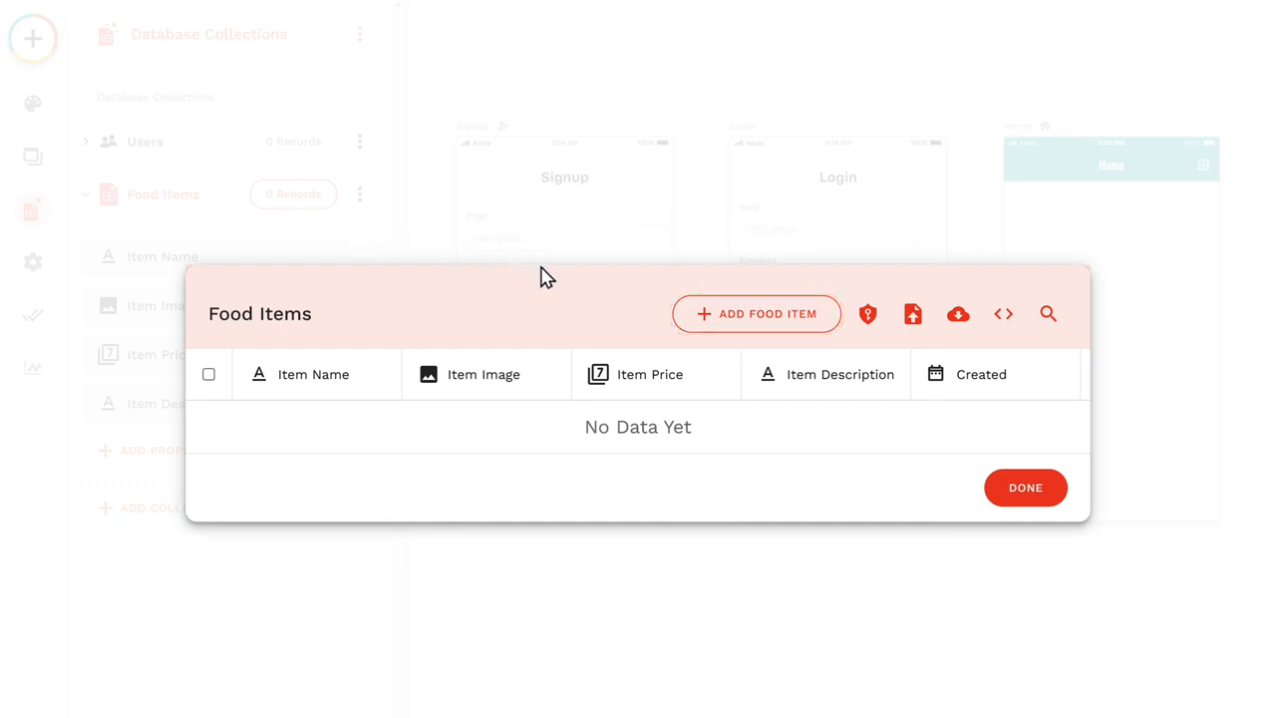
left_click(763, 324)
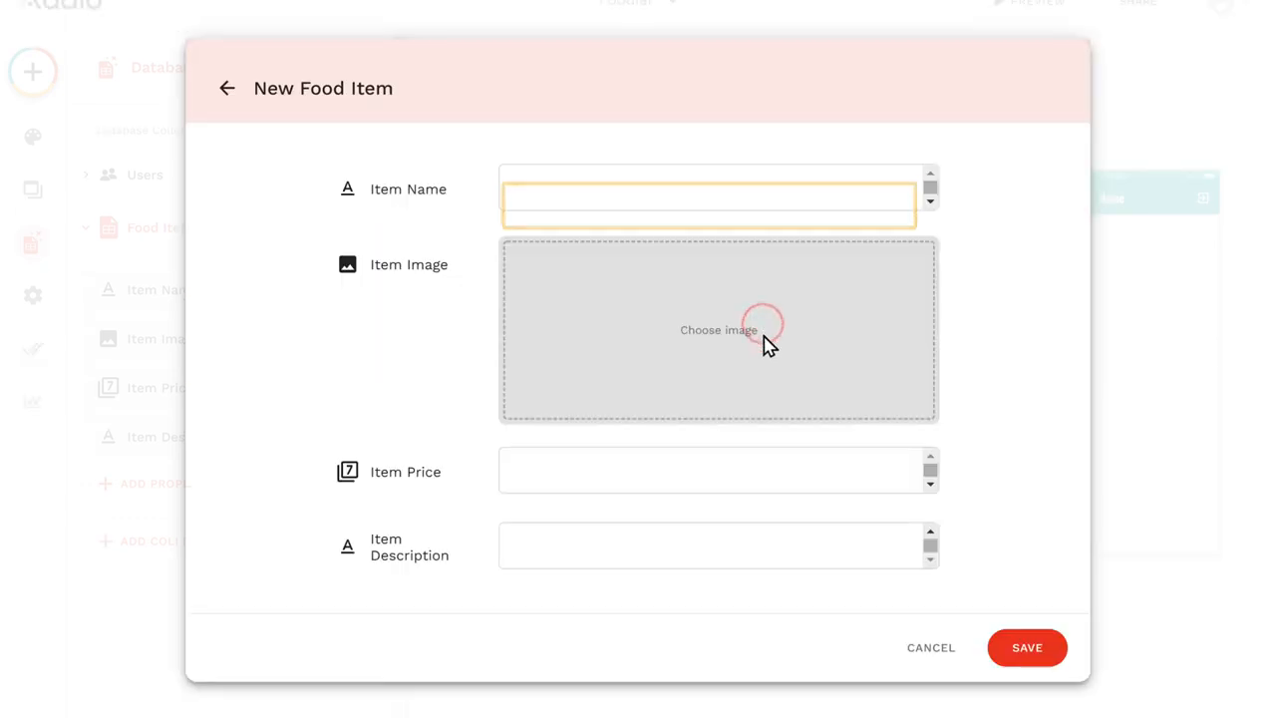
left_click(527, 187)
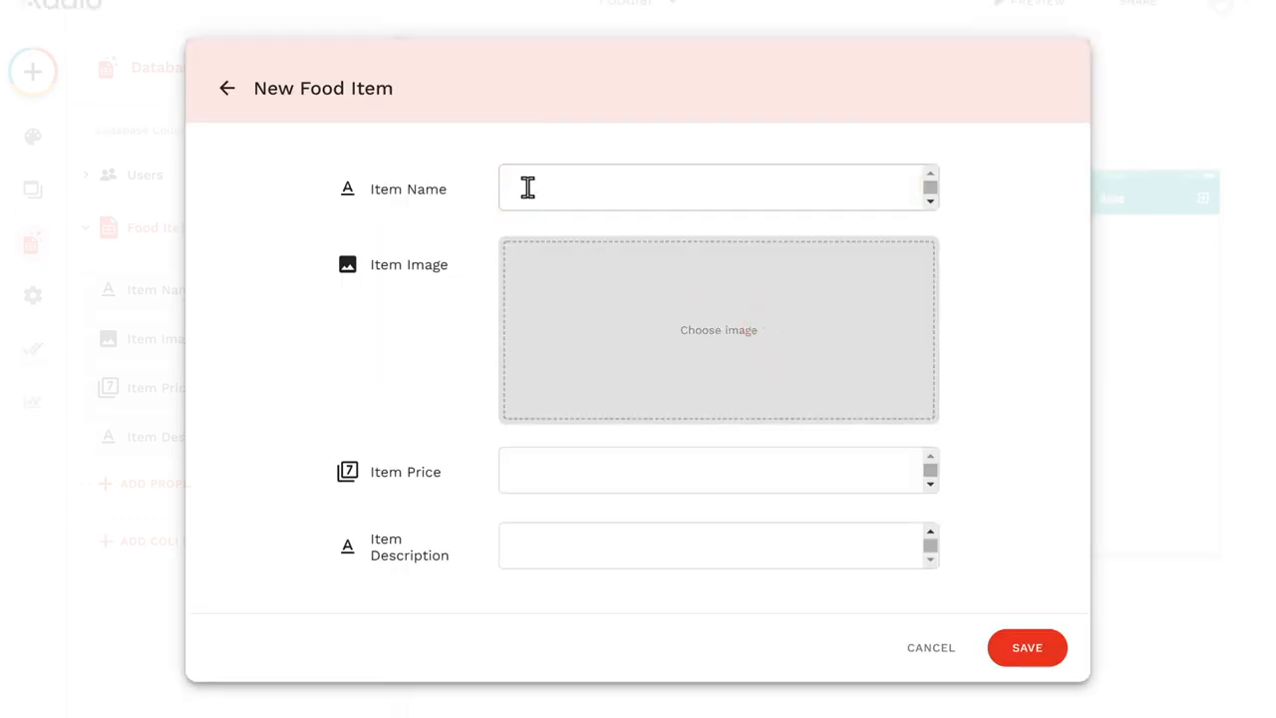
type("Chicken Burger")
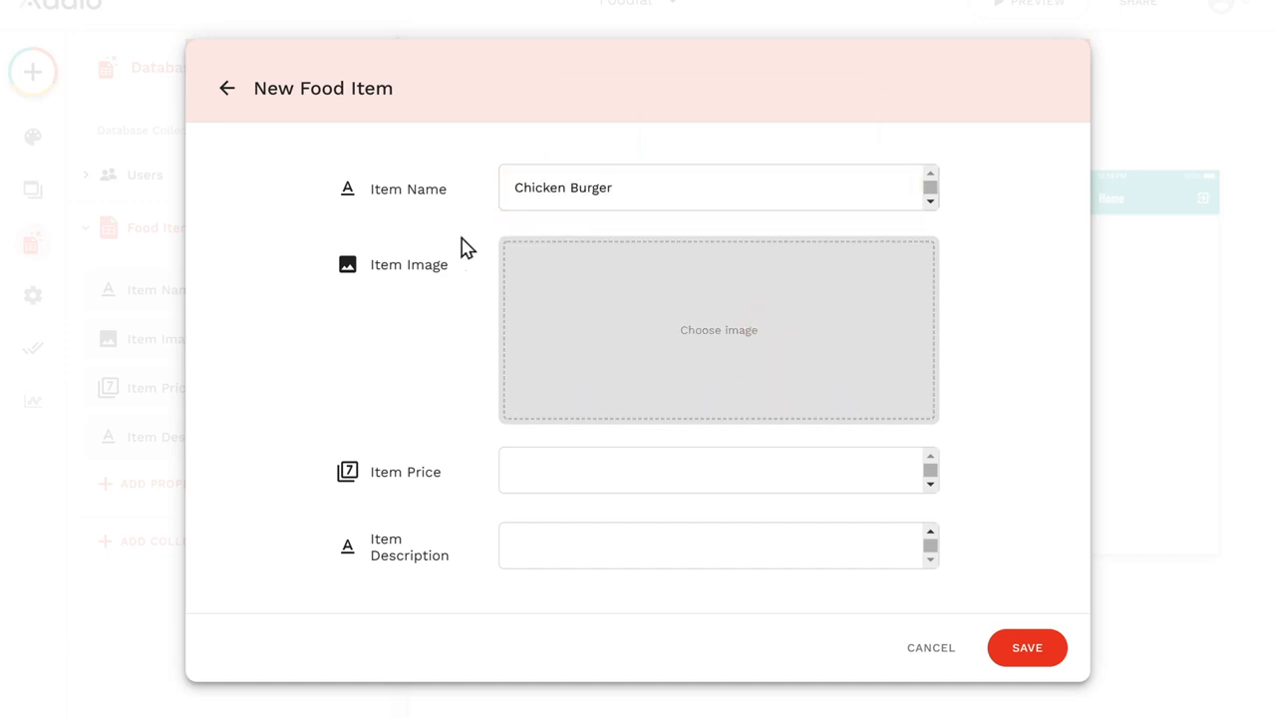
left_click(720, 358)
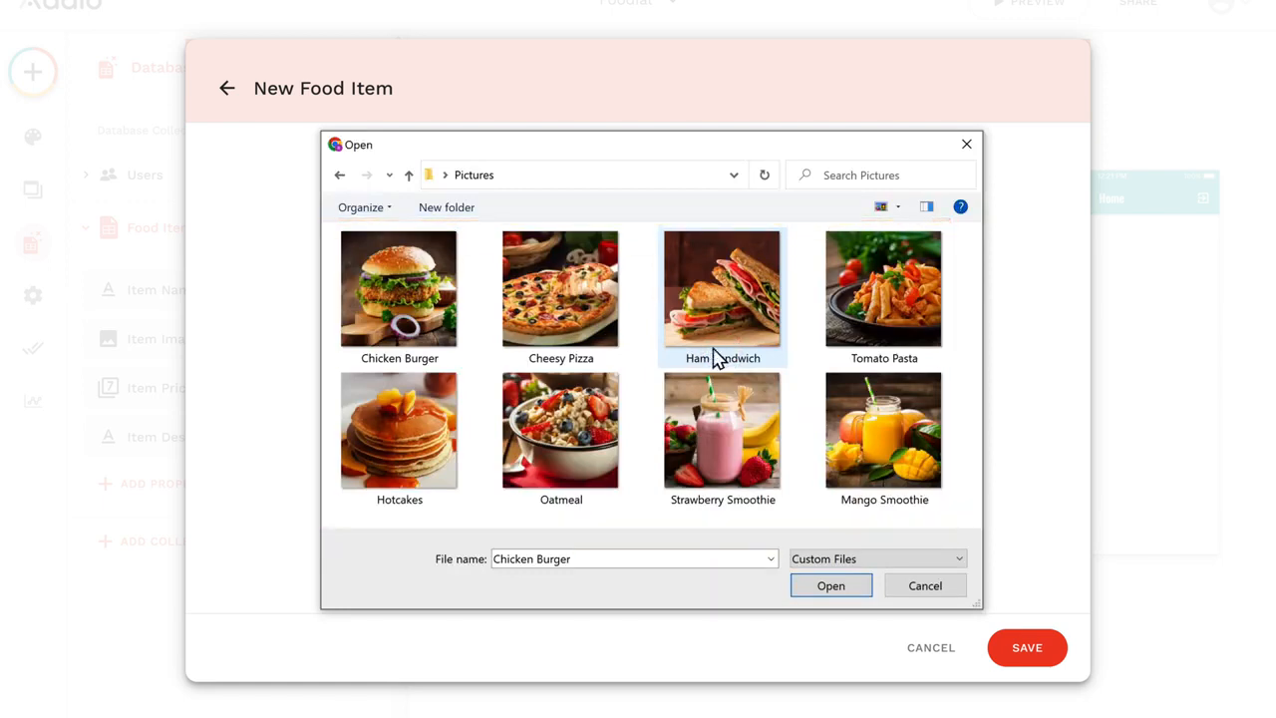
left_click(400, 301)
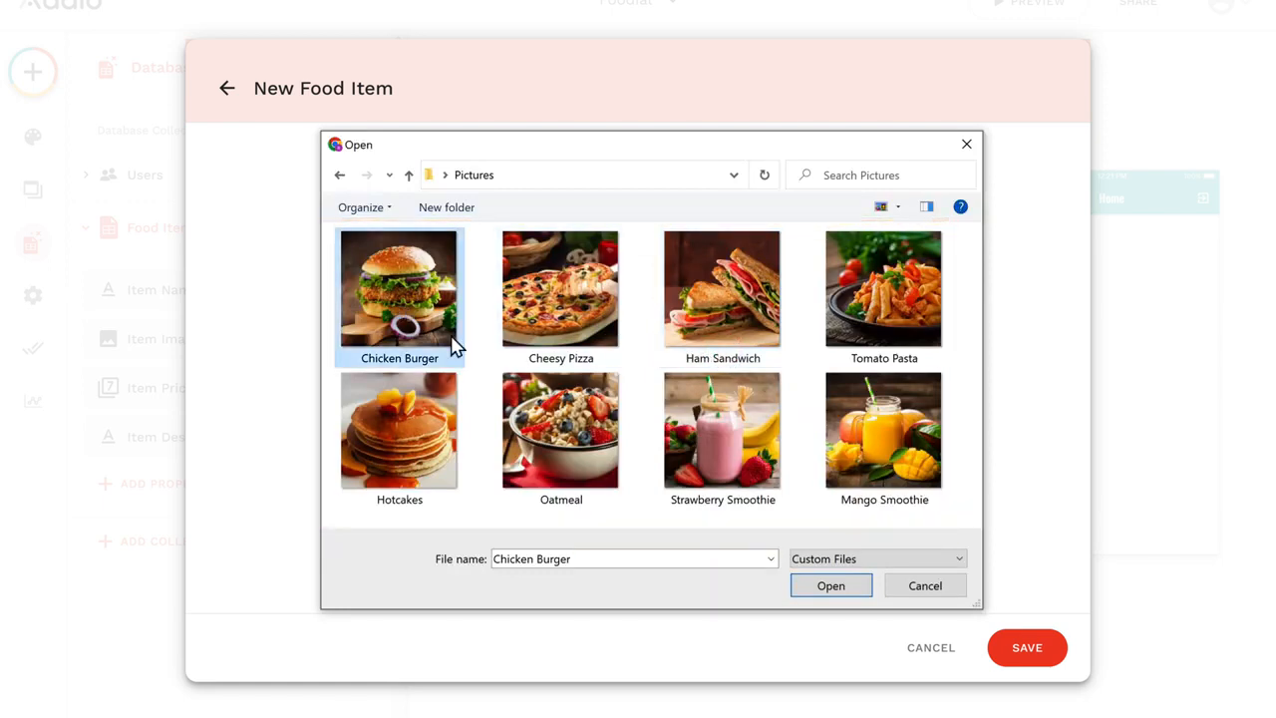
left_click(832, 588)
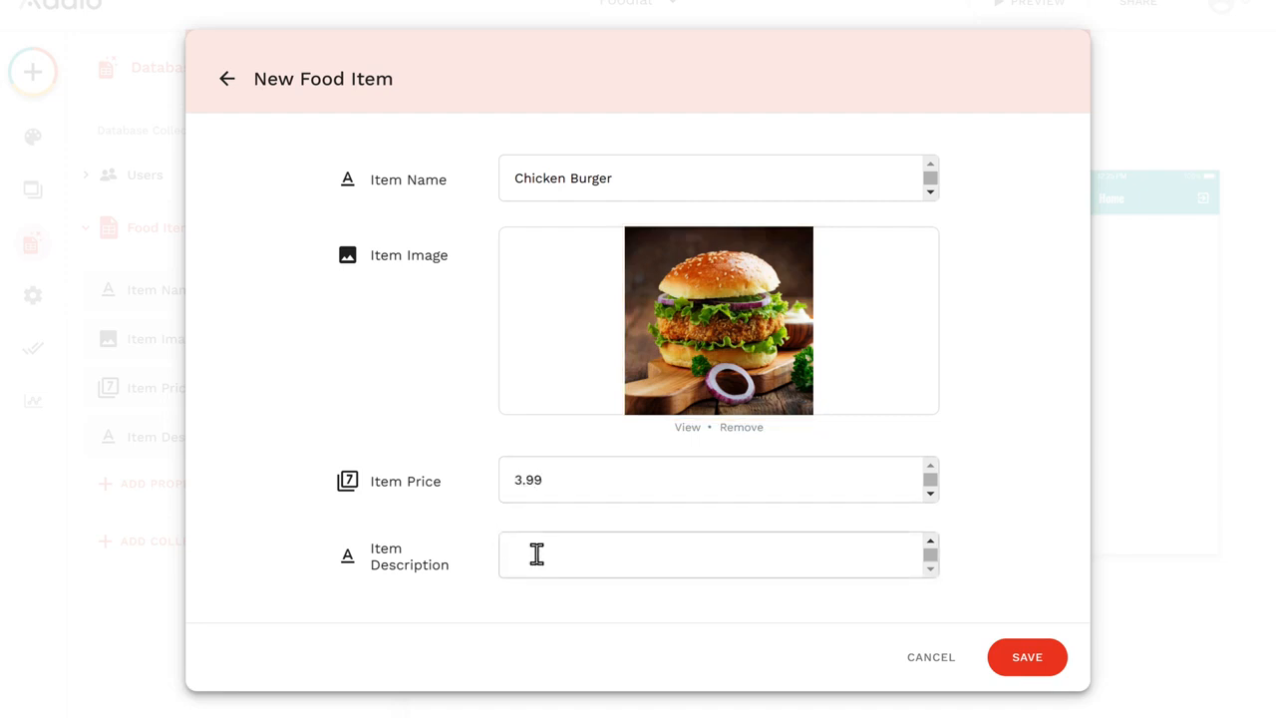
Step: Enter an item description about flavorful, delicious chicken burgers made with the finest quality meat, save the record, and close the Food Items records
type("ers are flavorful and delicious. To make the best tasting chicken burgers, we carefully select the finest quality me")
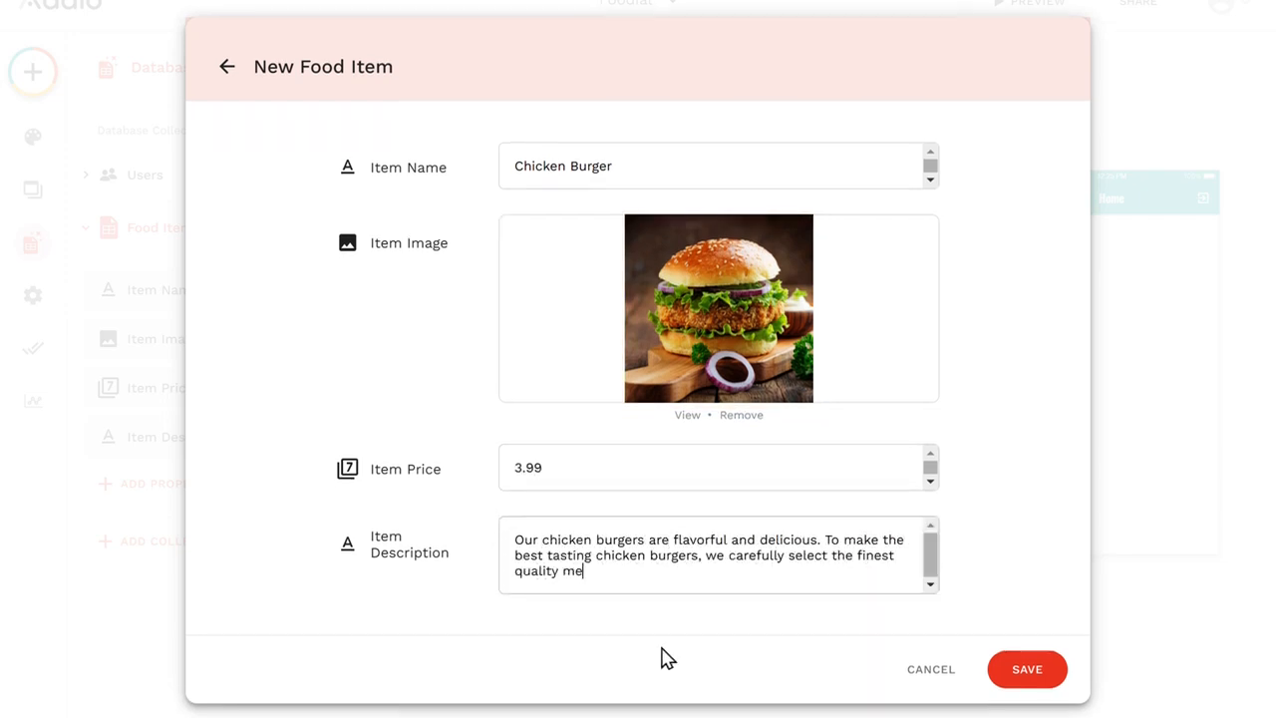
type("at. We serve our chicken burgers in freshly baked buns and top them off with your choice of toppings.")
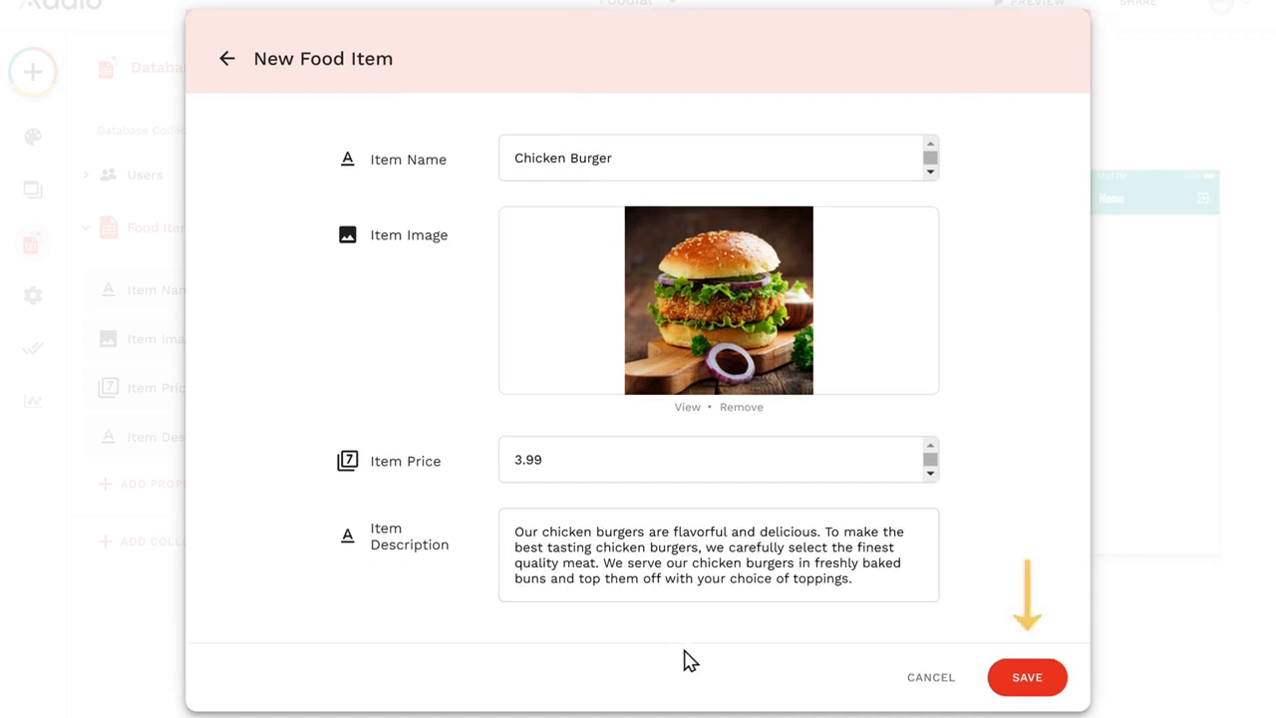
left_click(1028, 678)
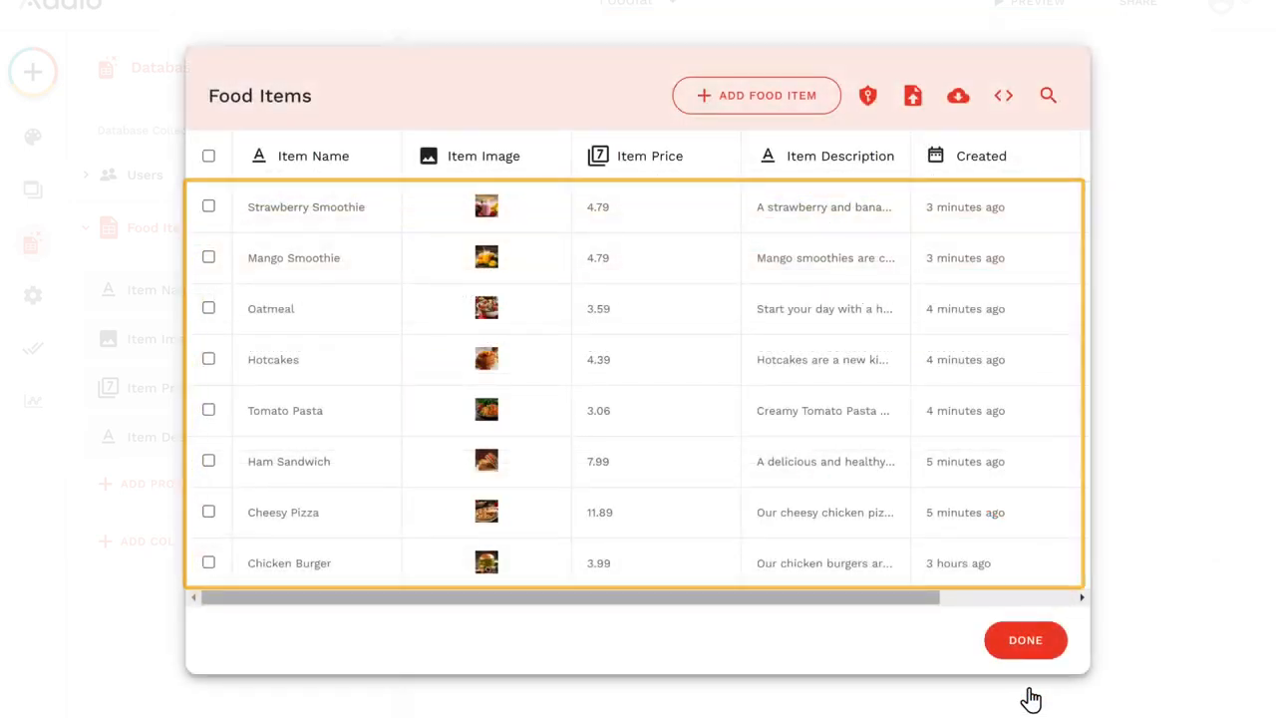
left_click(1026, 640)
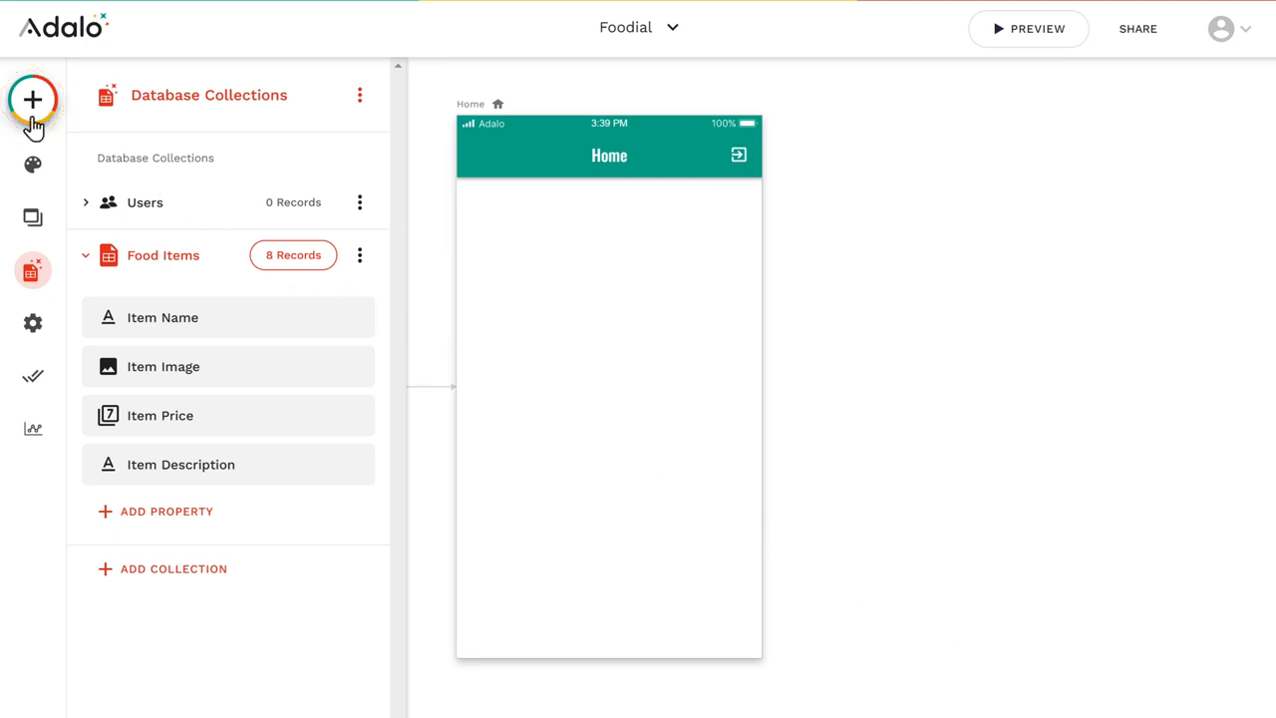
Step: Add a Card List to the Home screen and make it a list of Food Items
left_click(33, 100)
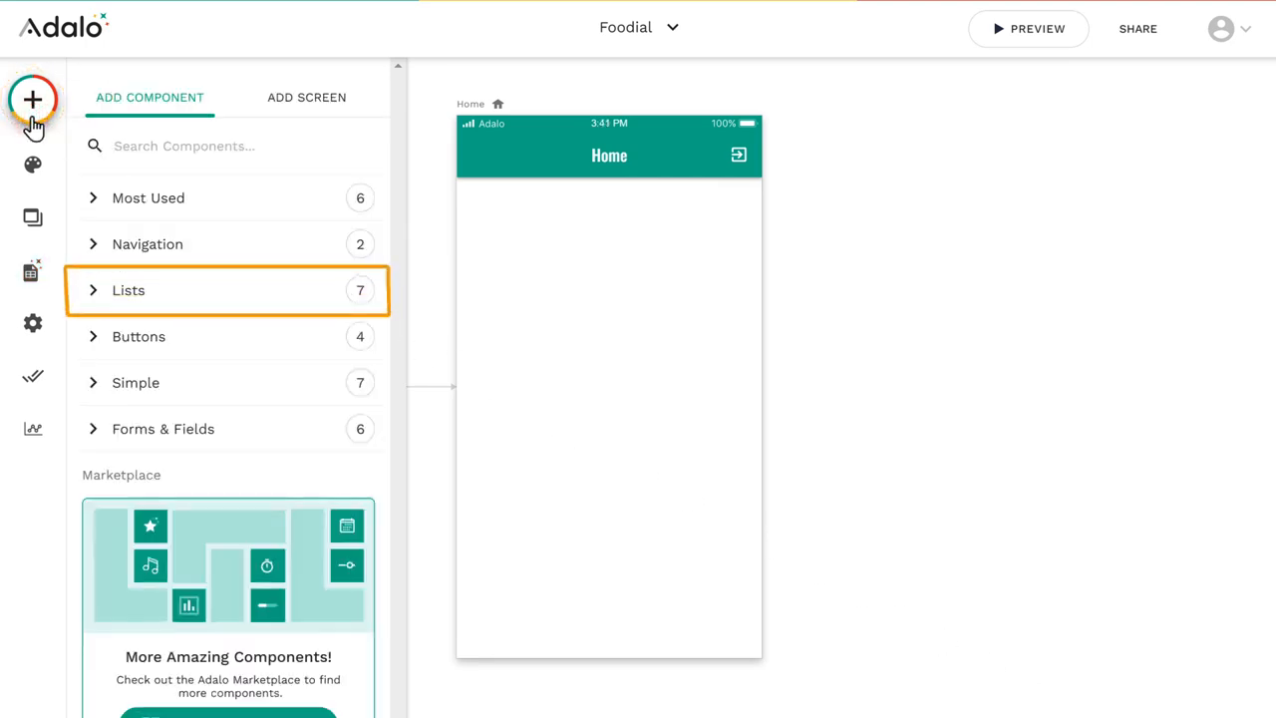
left_click(129, 299)
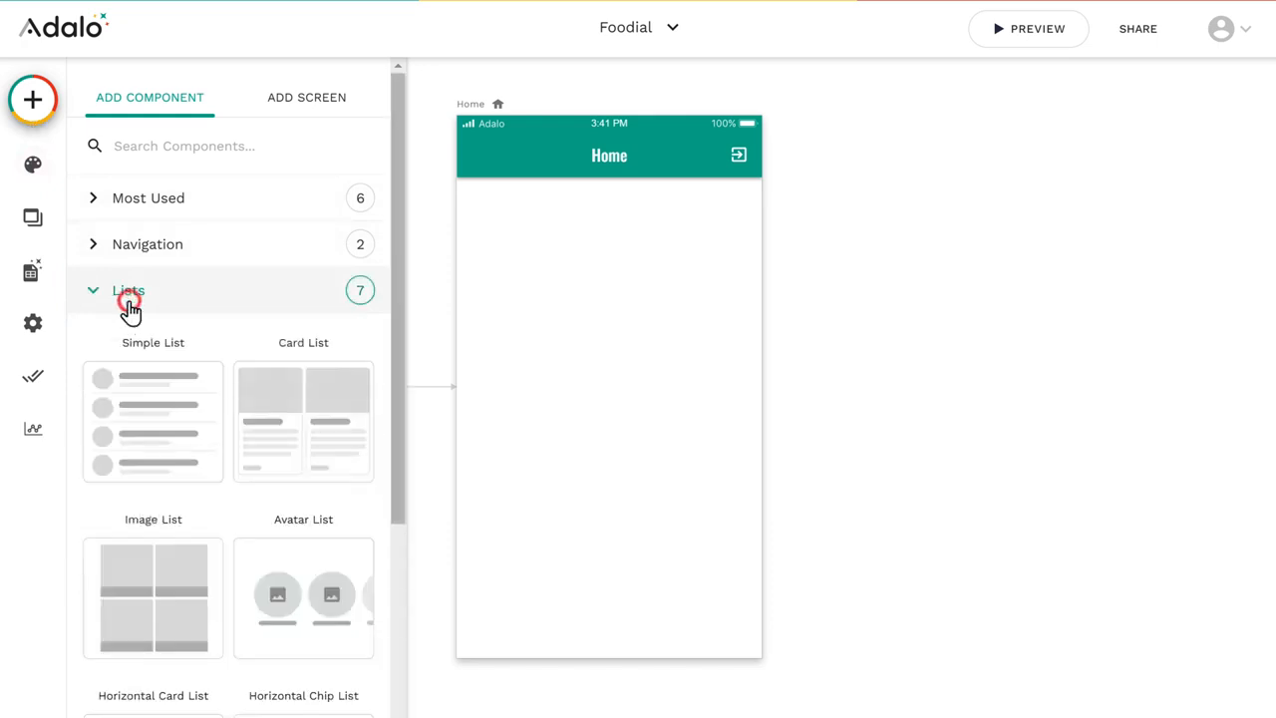
scroll(79, 342, "down", 3)
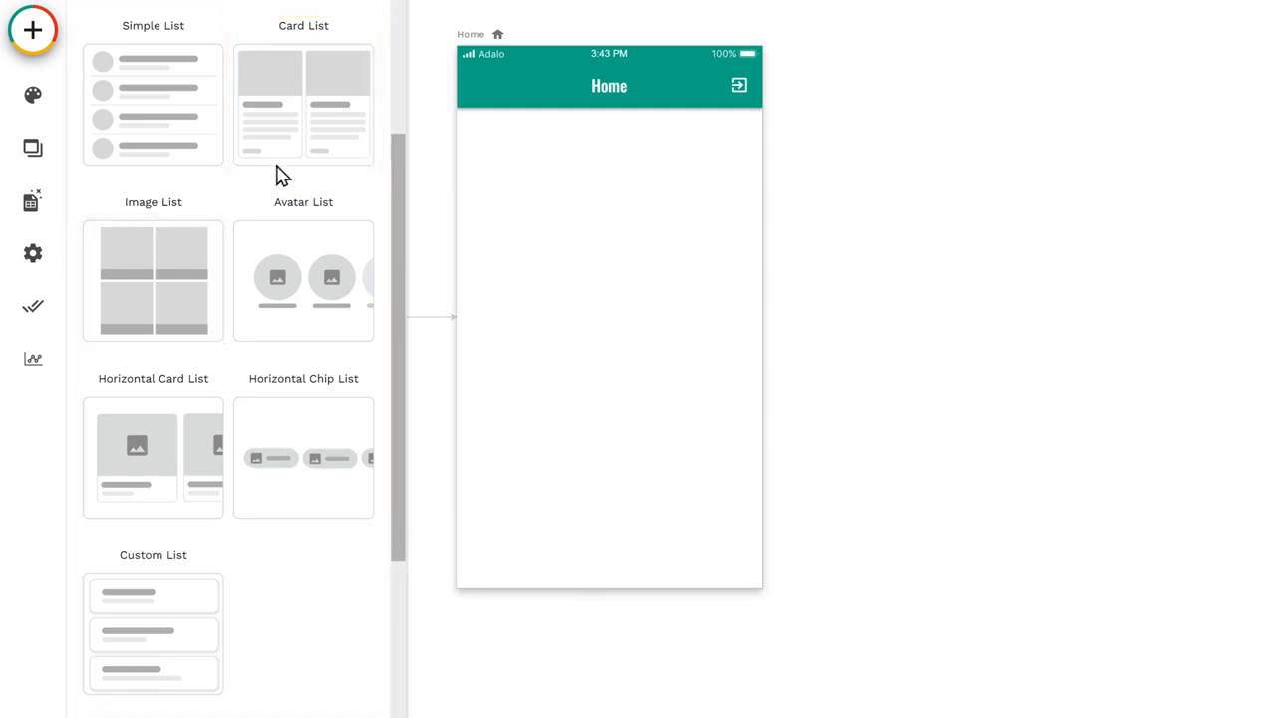
left_click_drag(304, 162, 604, 342)
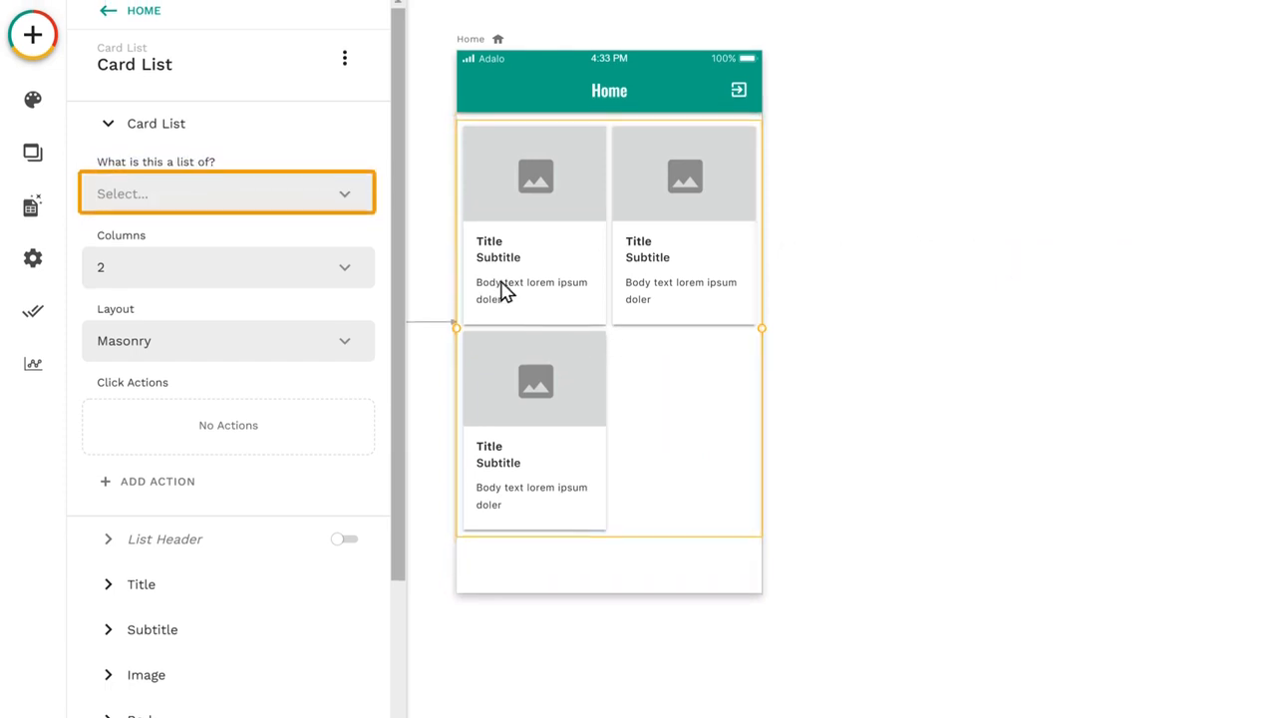
left_click(345, 204)
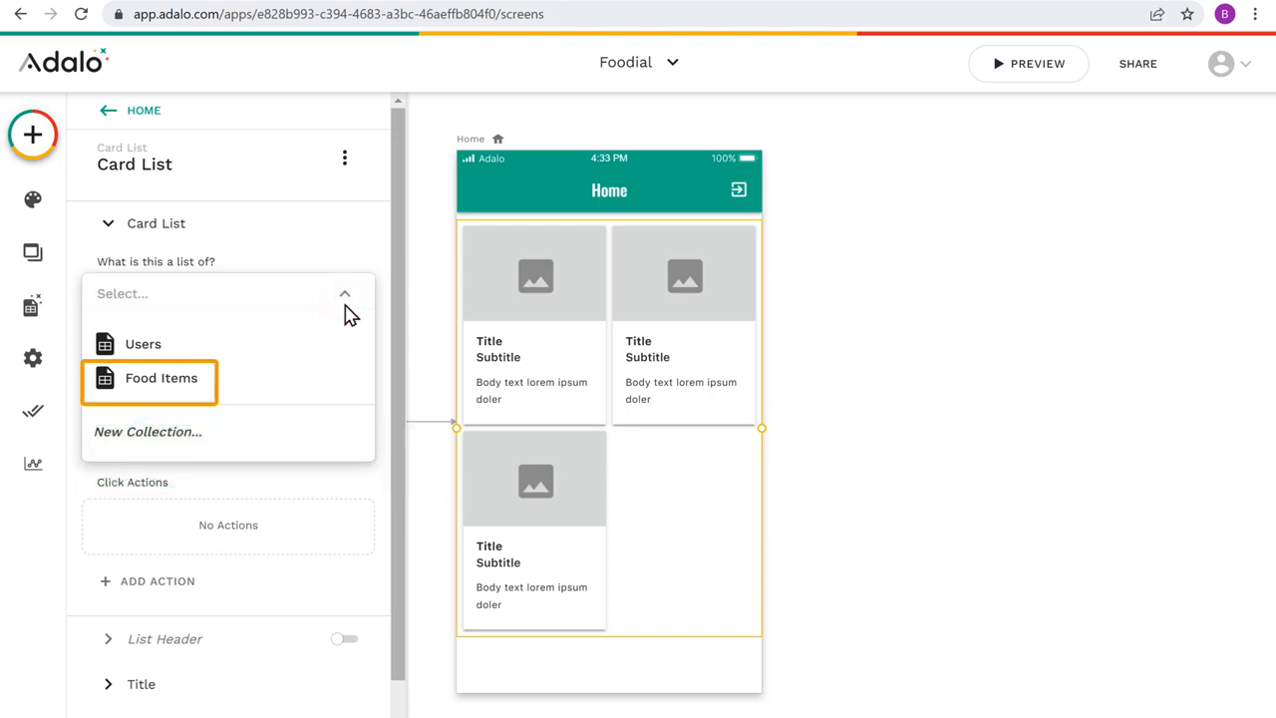
left_click(158, 389)
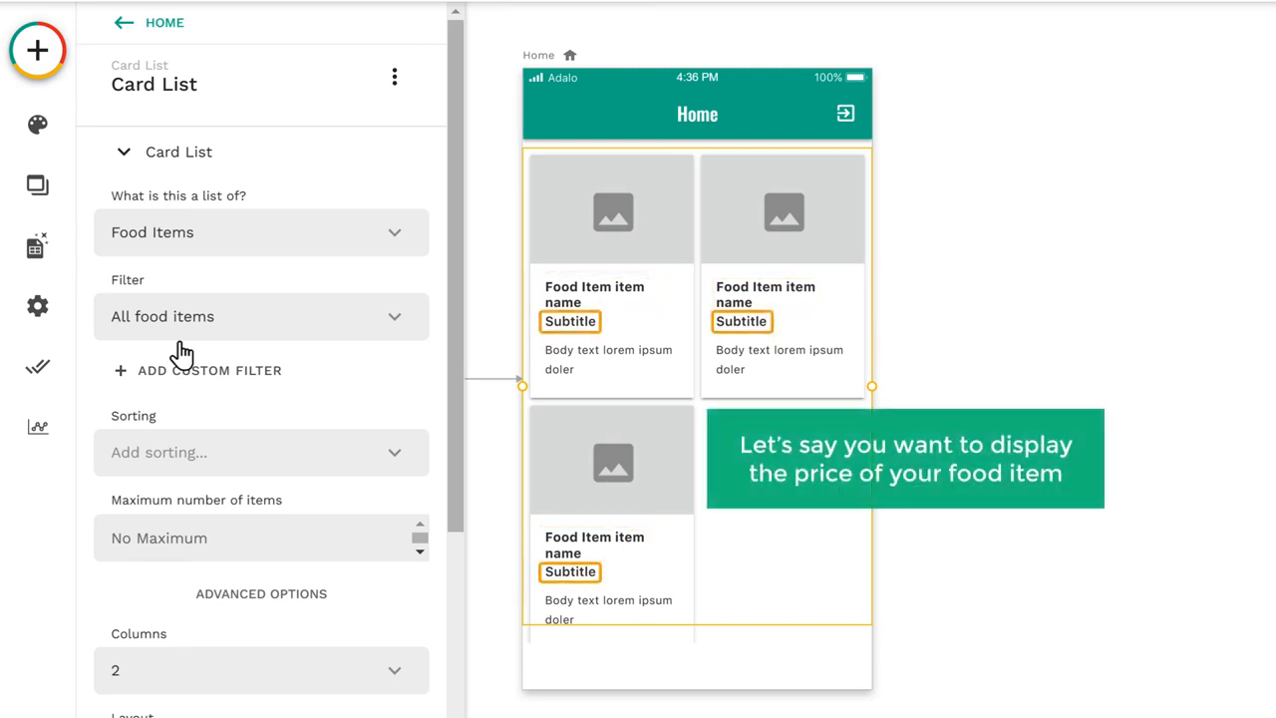
Step: Clear the placeholder text from the subtitle of the Home screen's card list
left_click(123, 169)
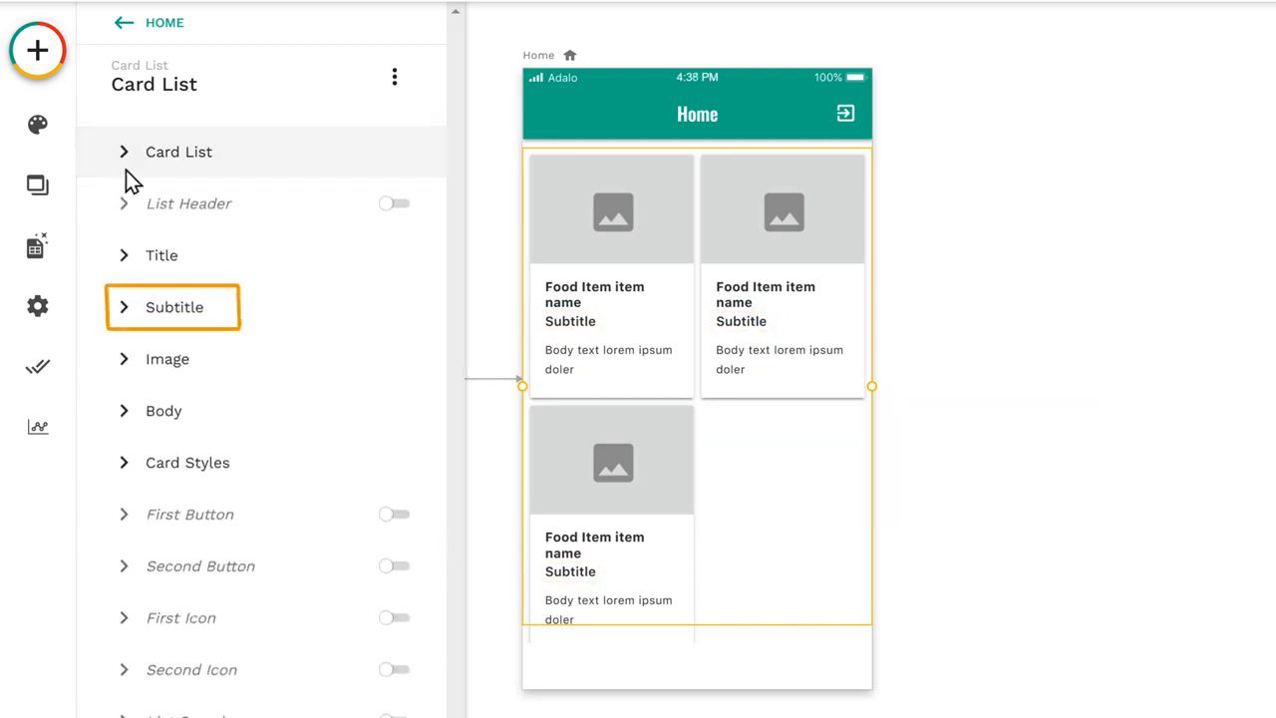
left_click(174, 332)
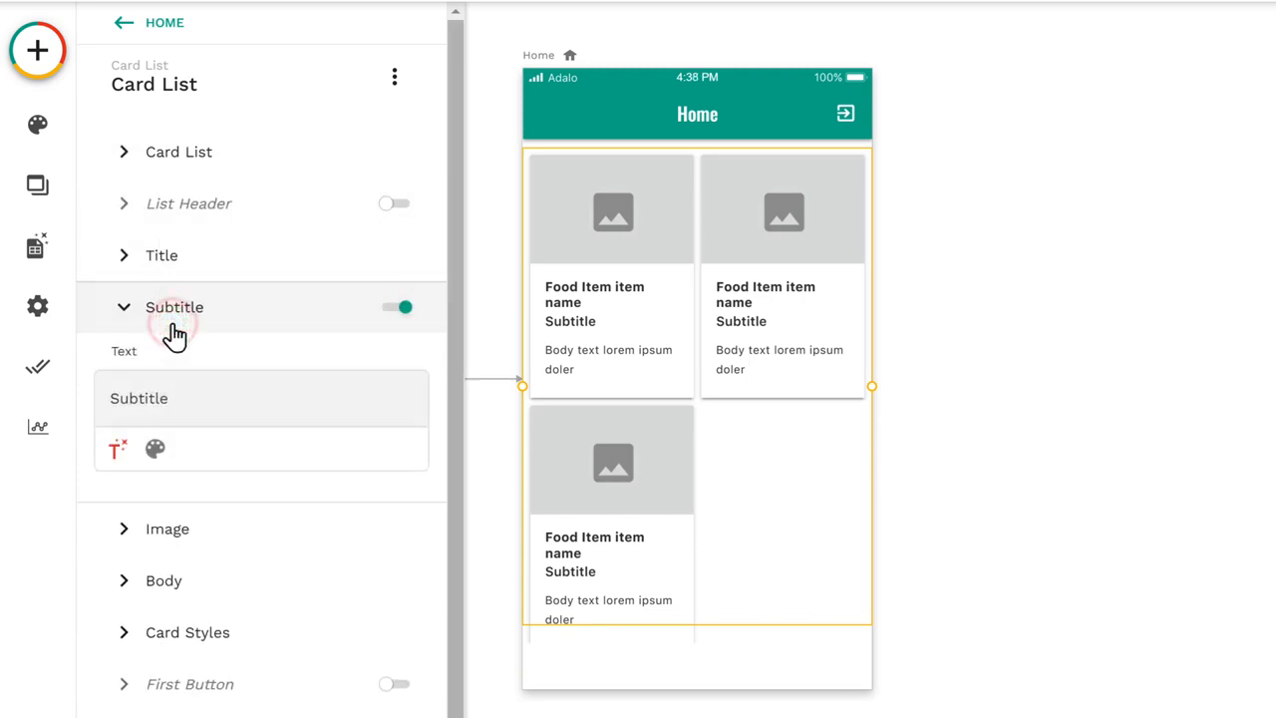
triple_click(172, 397)
key("BackSpace")
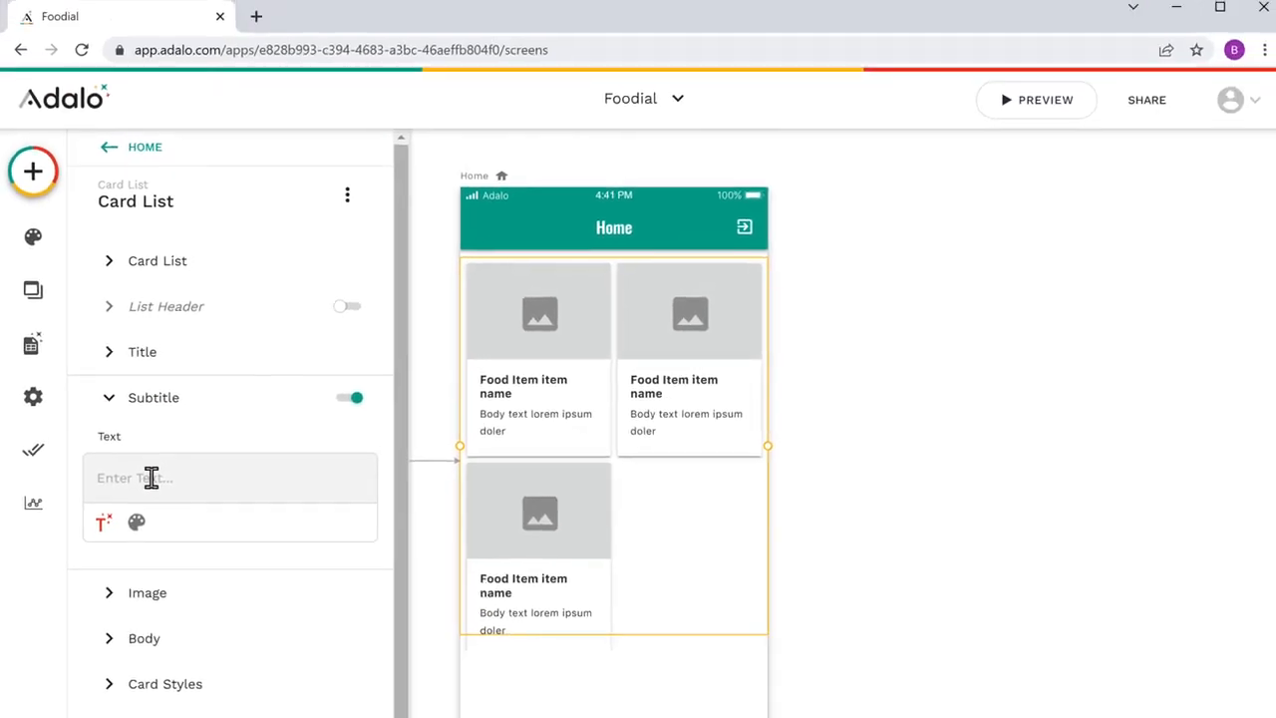
Step: Search Google for "Dollar symbol" in a new browser tab and copy the $ sign from the results
left_click(255, 24)
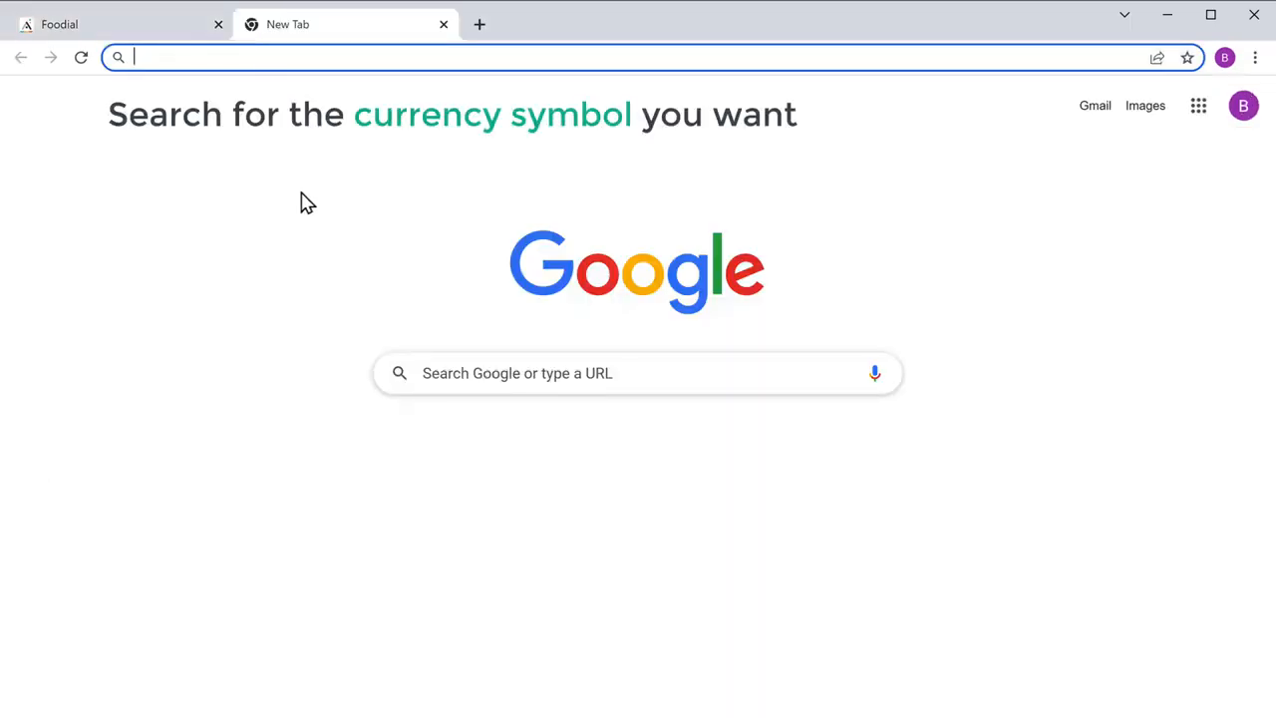
type("Dolla")
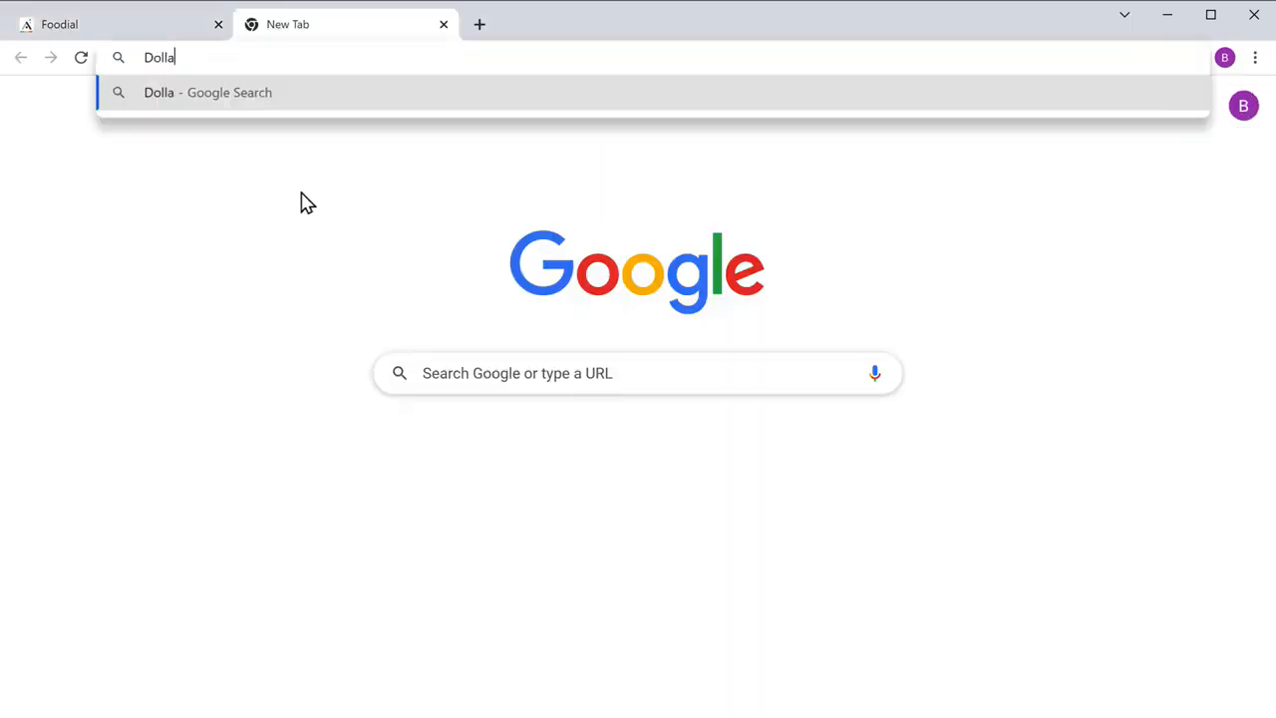
type("r symbol")
key("Return")
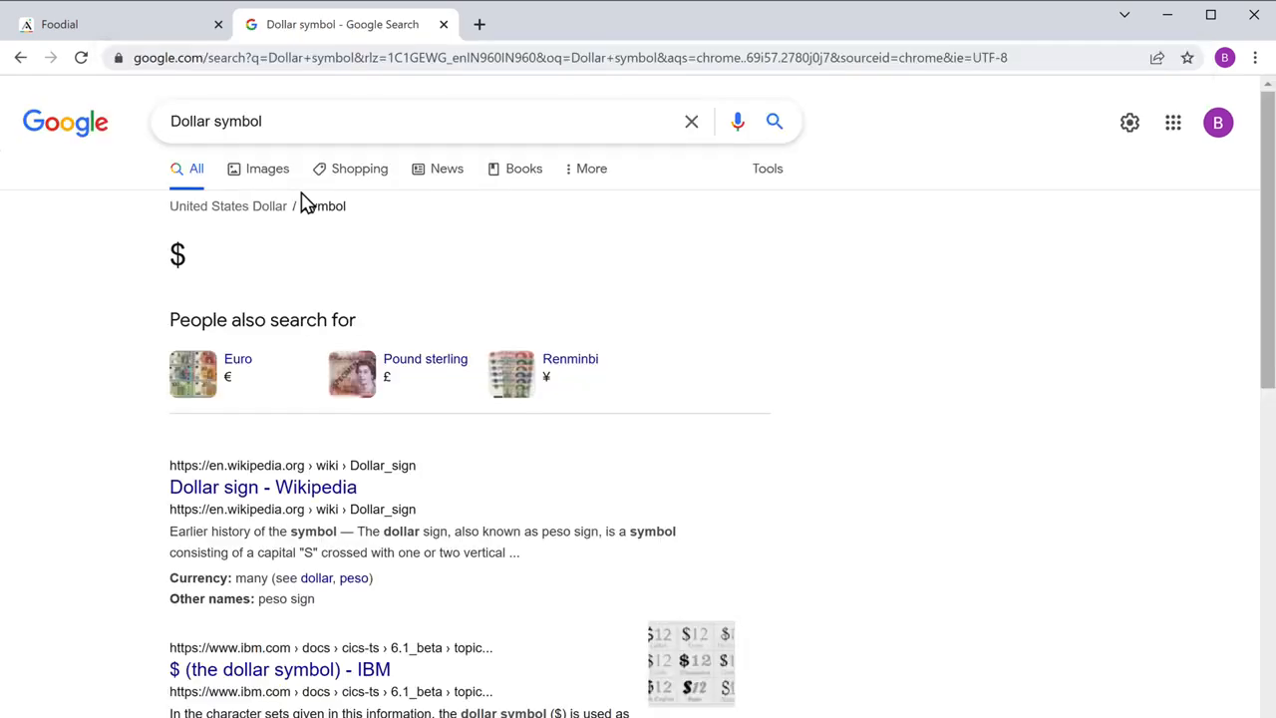
right_click(189, 261)
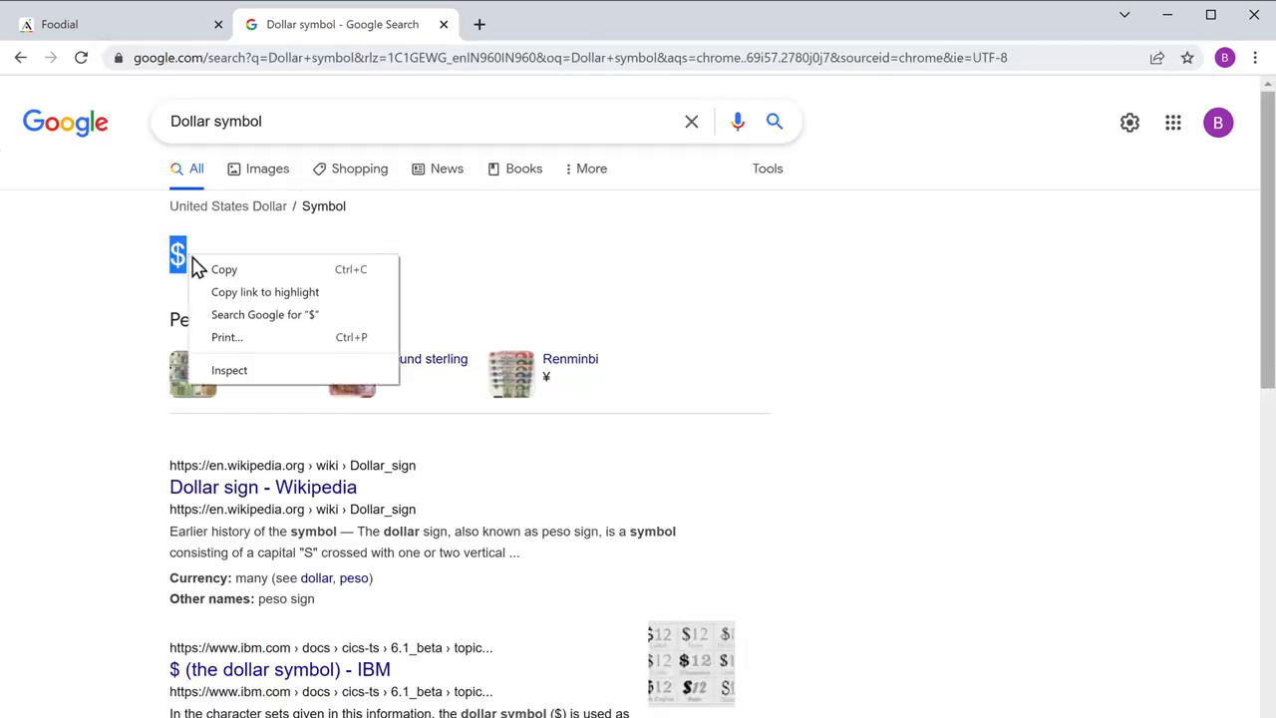
left_click(226, 274)
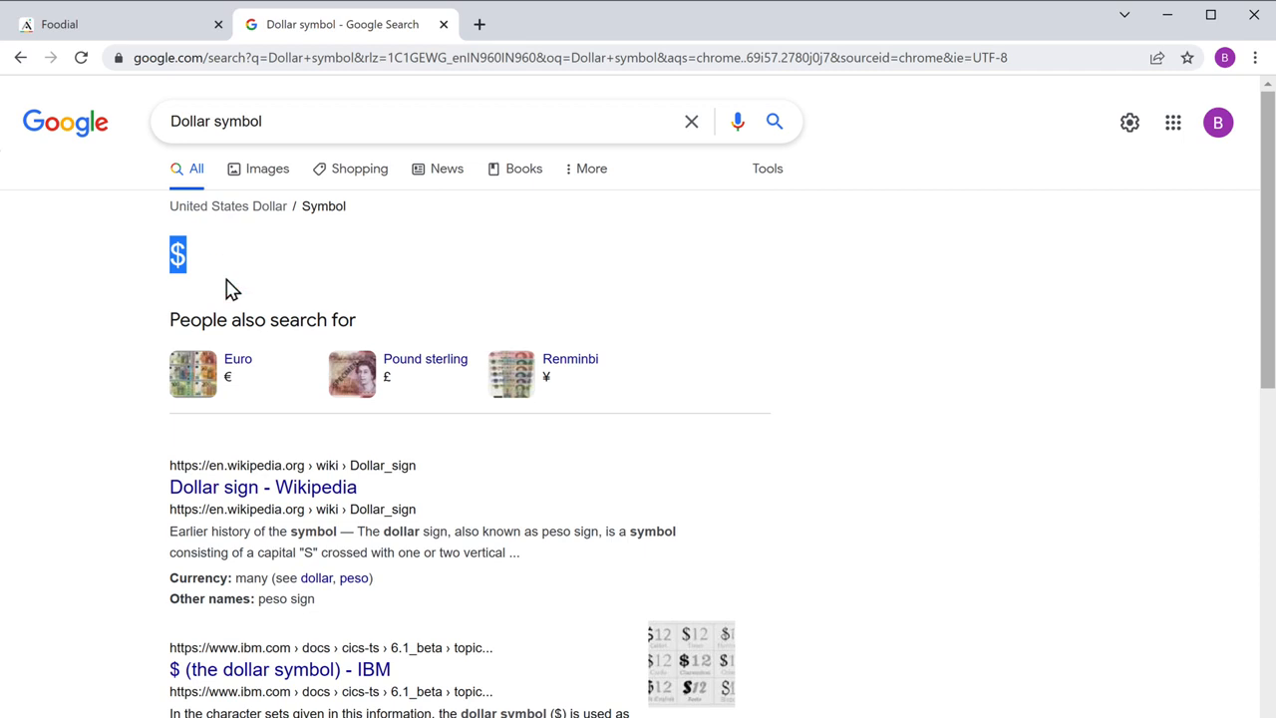
Step: Return to the Foodial app in Adalo and set the card subtitle to $ followed by the food item's Item Price
left_click(61, 38)
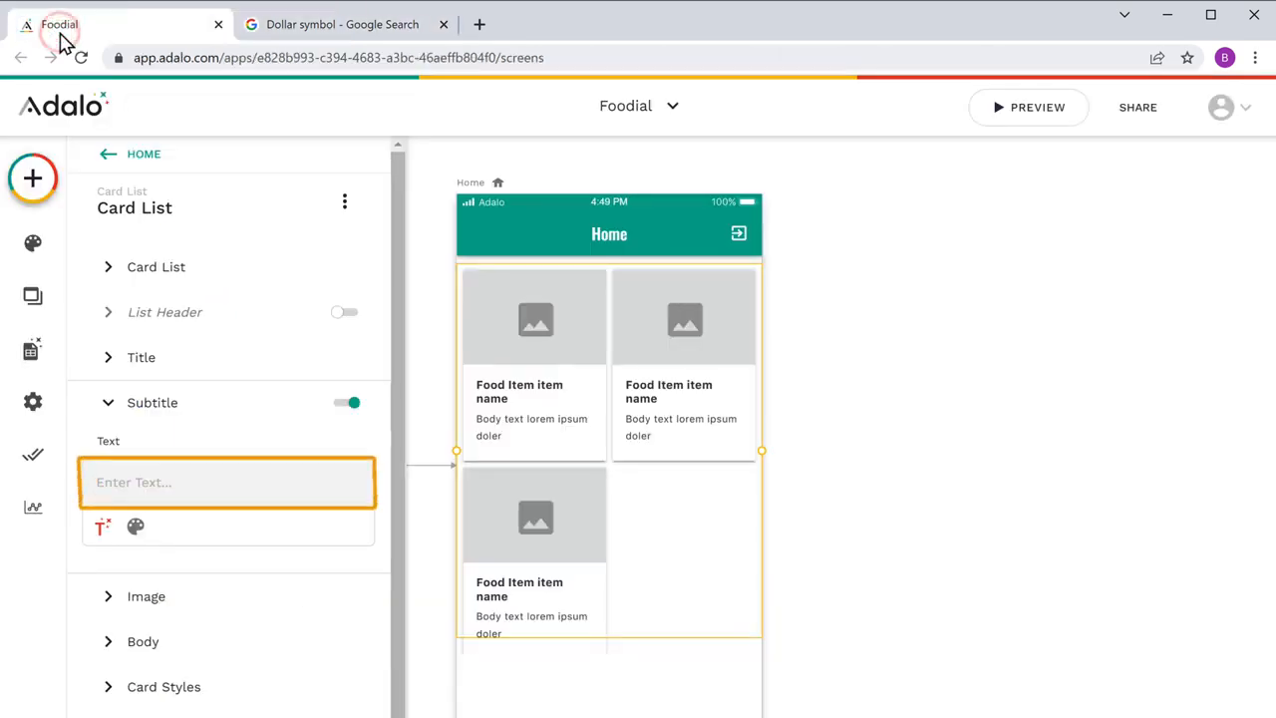
right_click(88, 480)
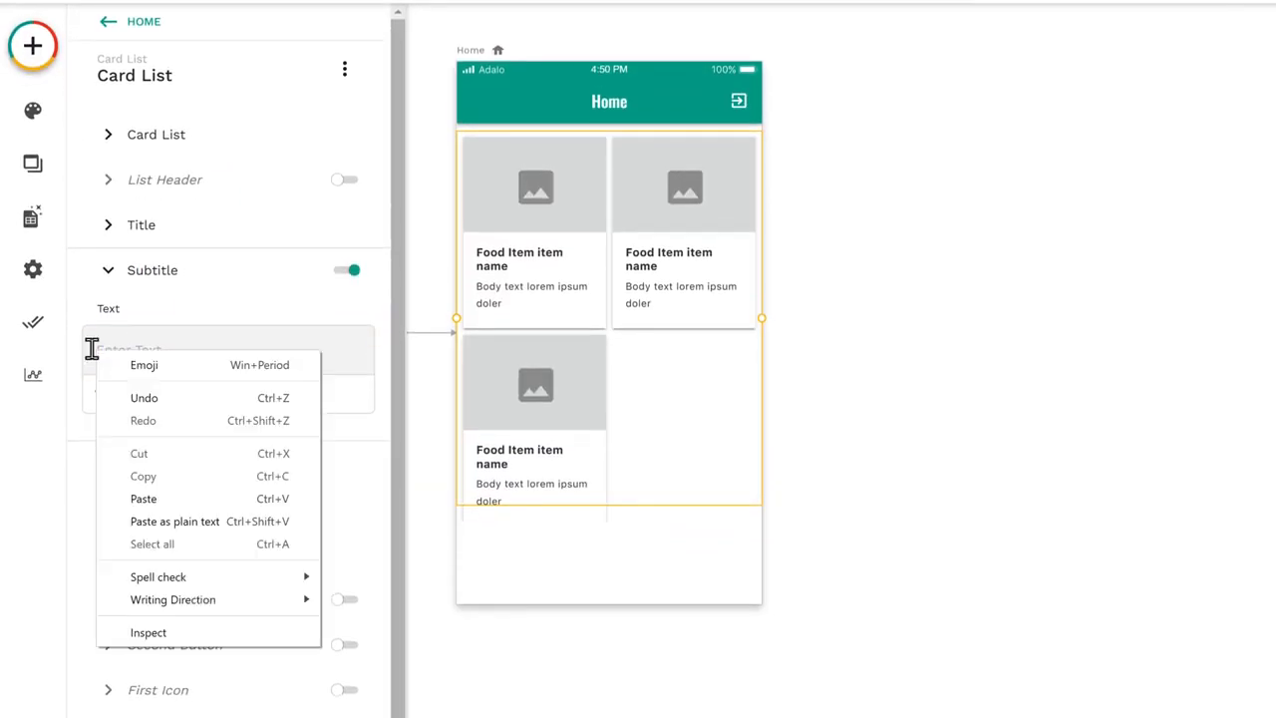
left_click(143, 499)
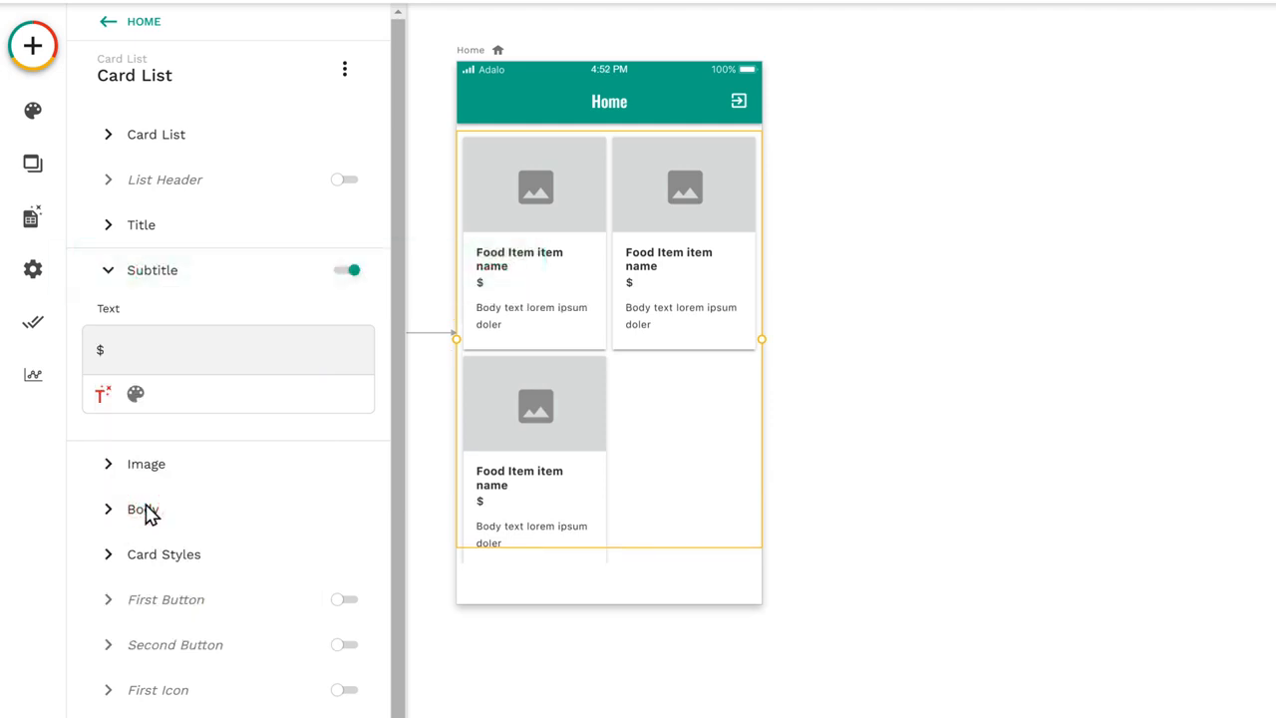
left_click(101, 397)
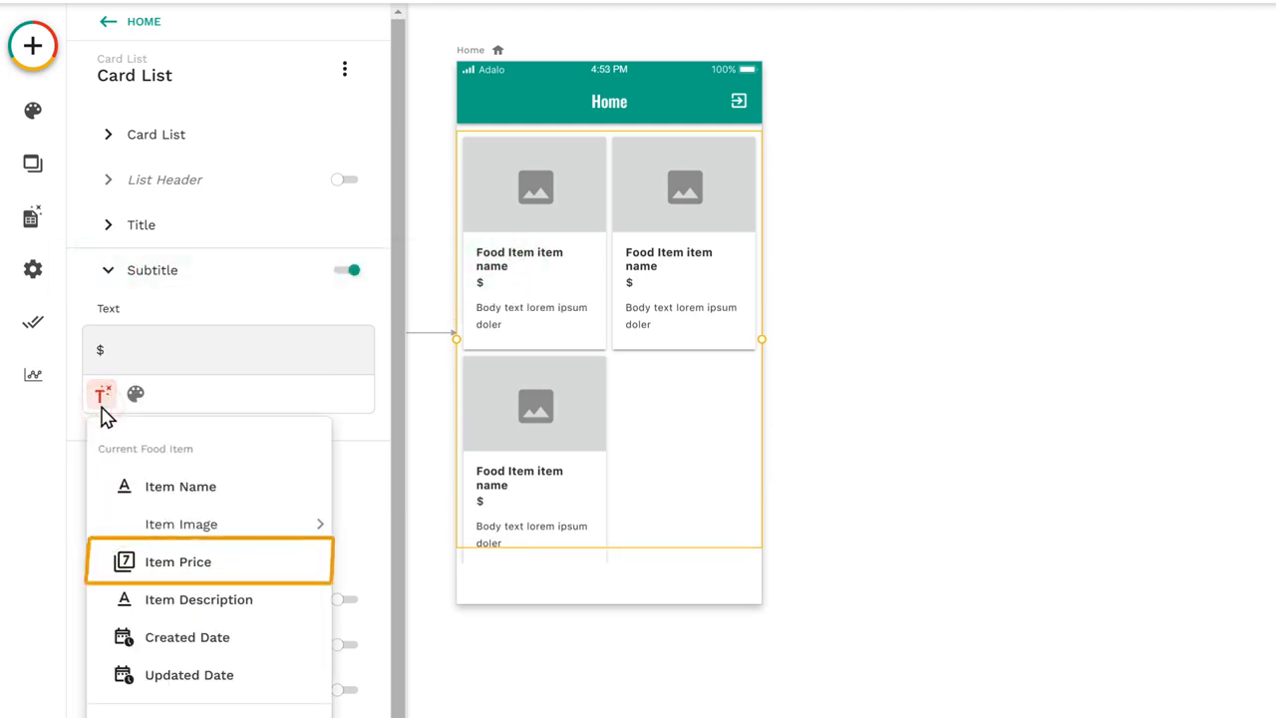
left_click(174, 576)
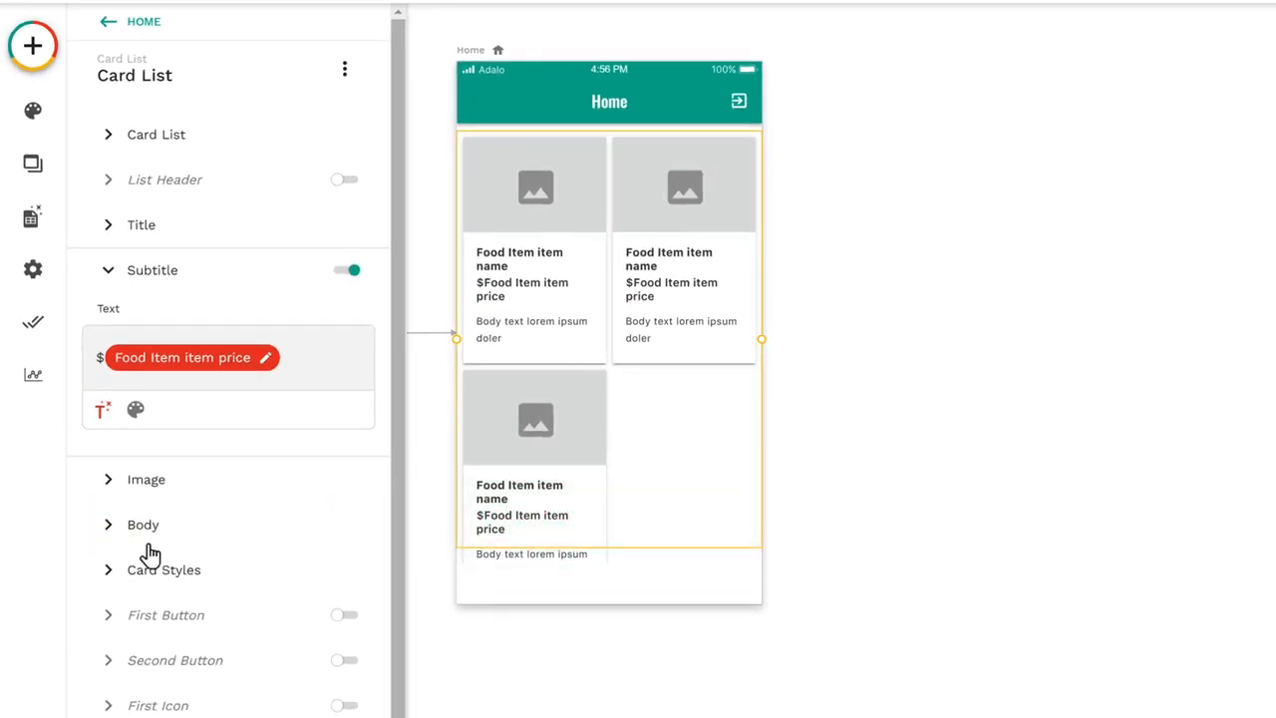
Step: Replace the card body's placeholder text with the current food item's Item Description
left_click(142, 538)
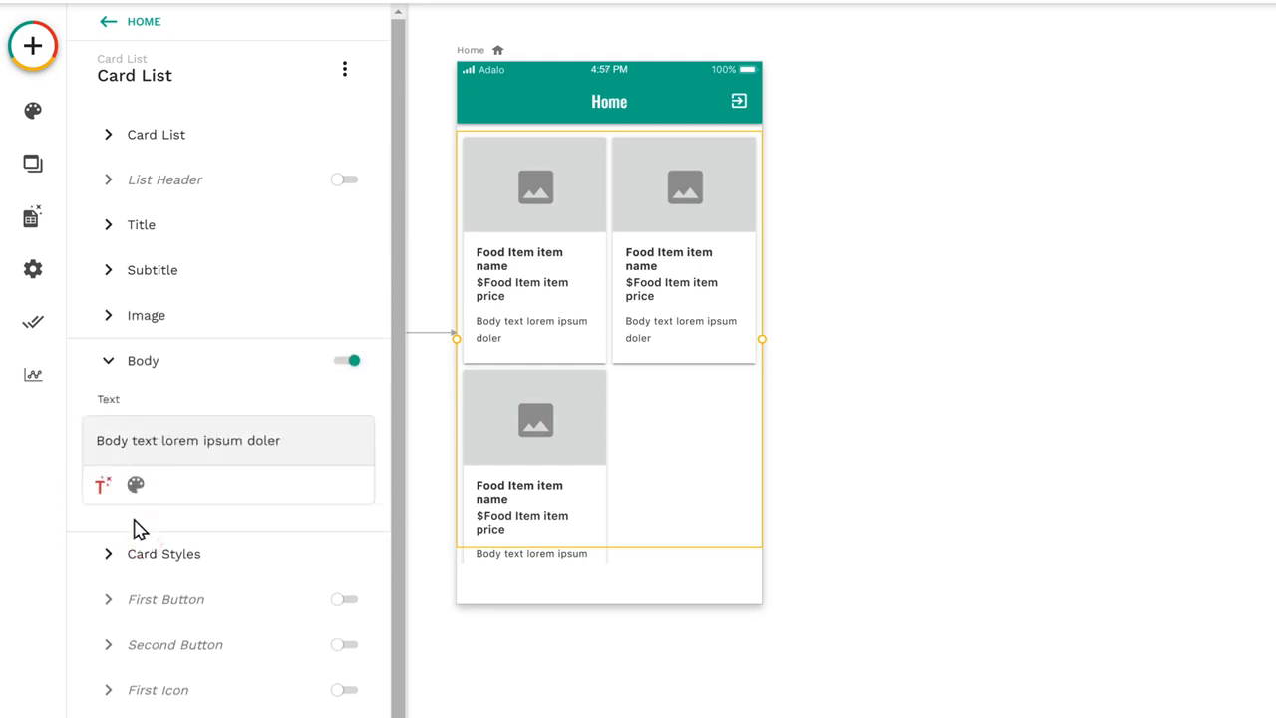
left_click_drag(96, 440, 283, 439)
key("BackSpace")
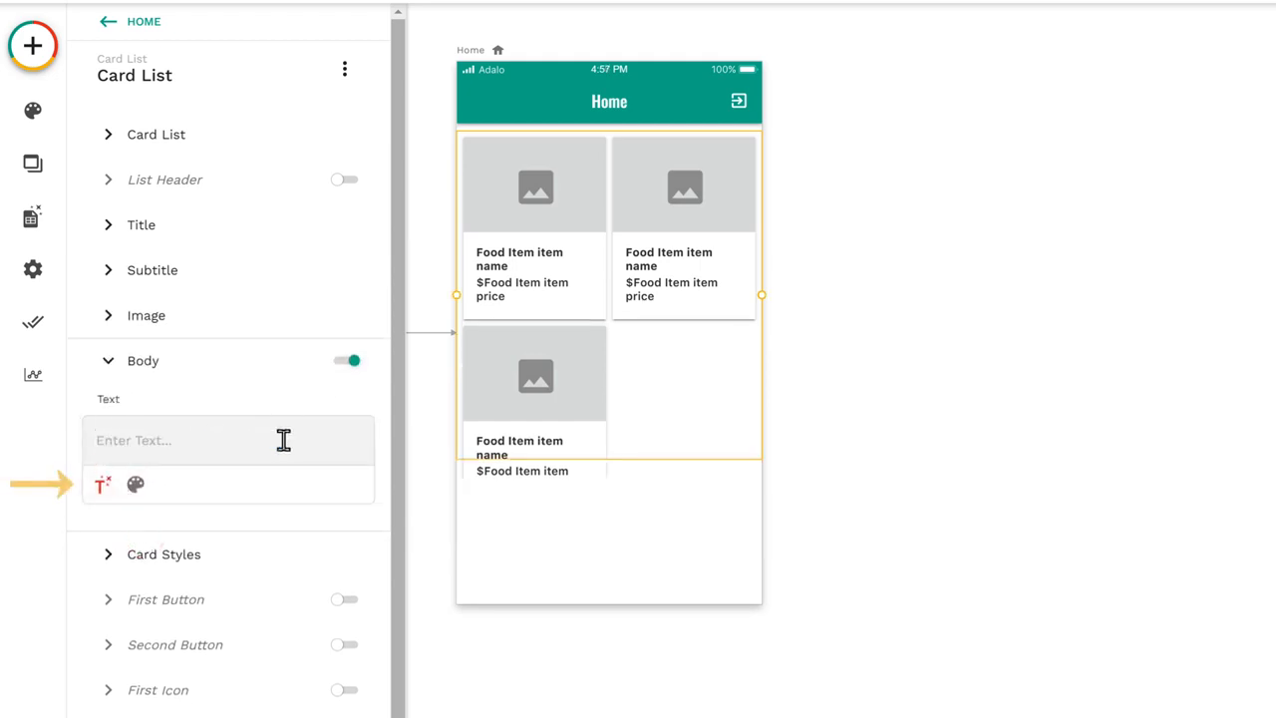
left_click(102, 488)
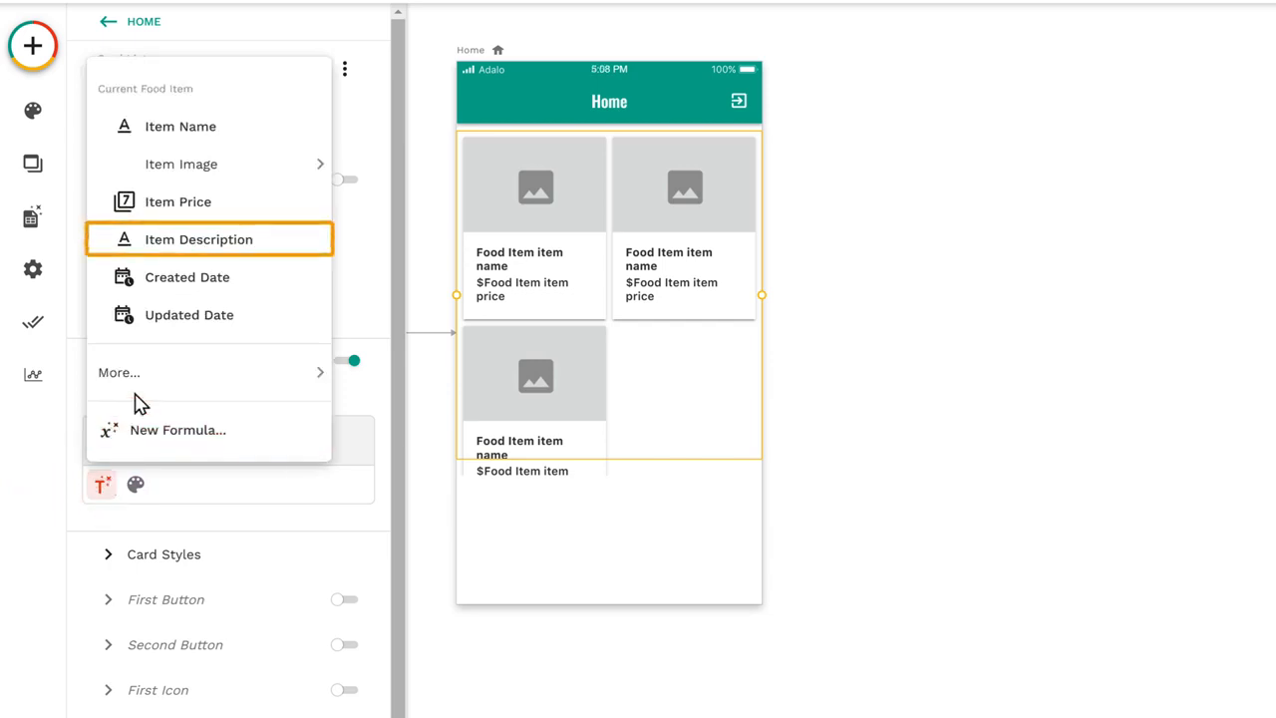
left_click(182, 241)
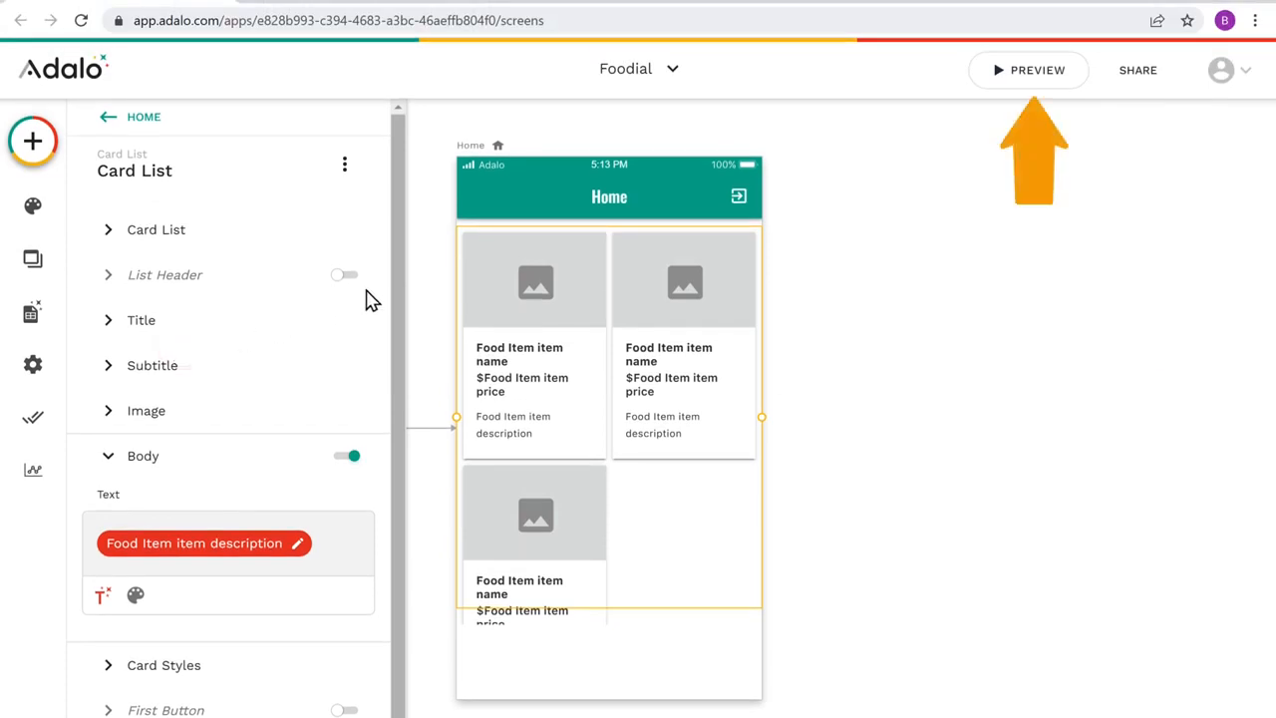
Step: Preview the app and sign up with an e-mail address, the account password and a full name
left_click(1033, 80)
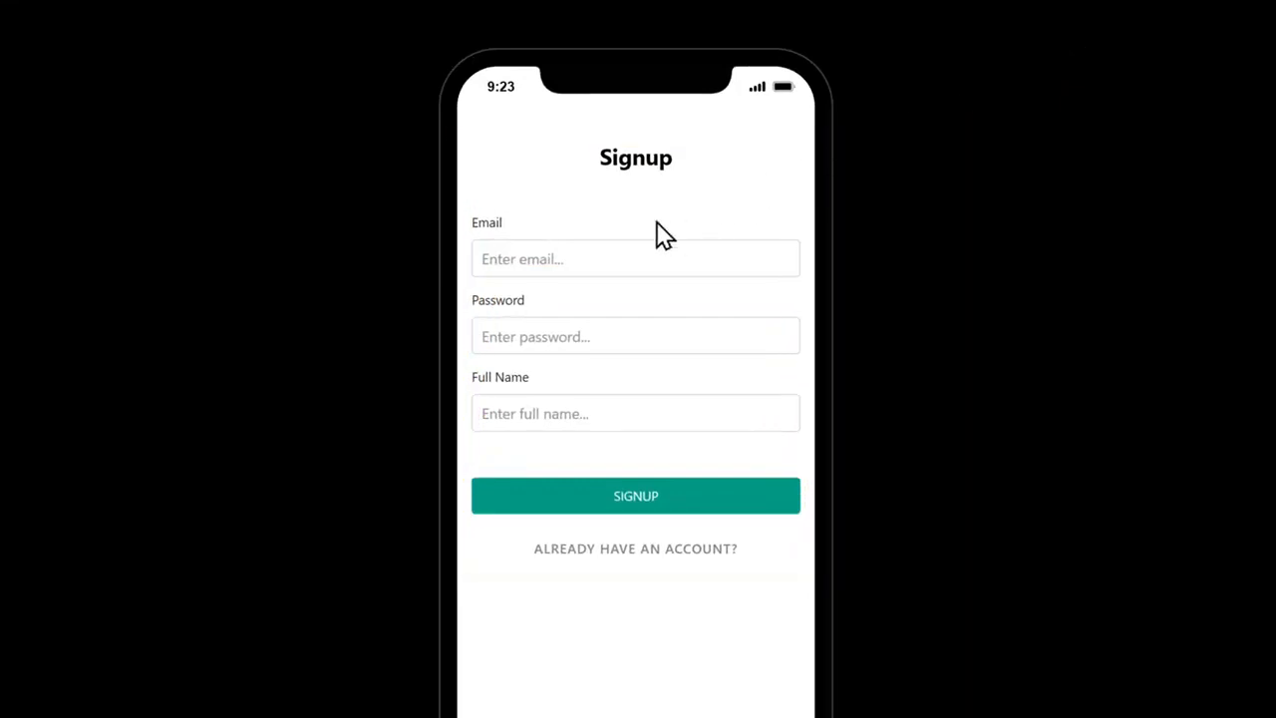
key("Tab")
type("•••••••••")
key("Tab")
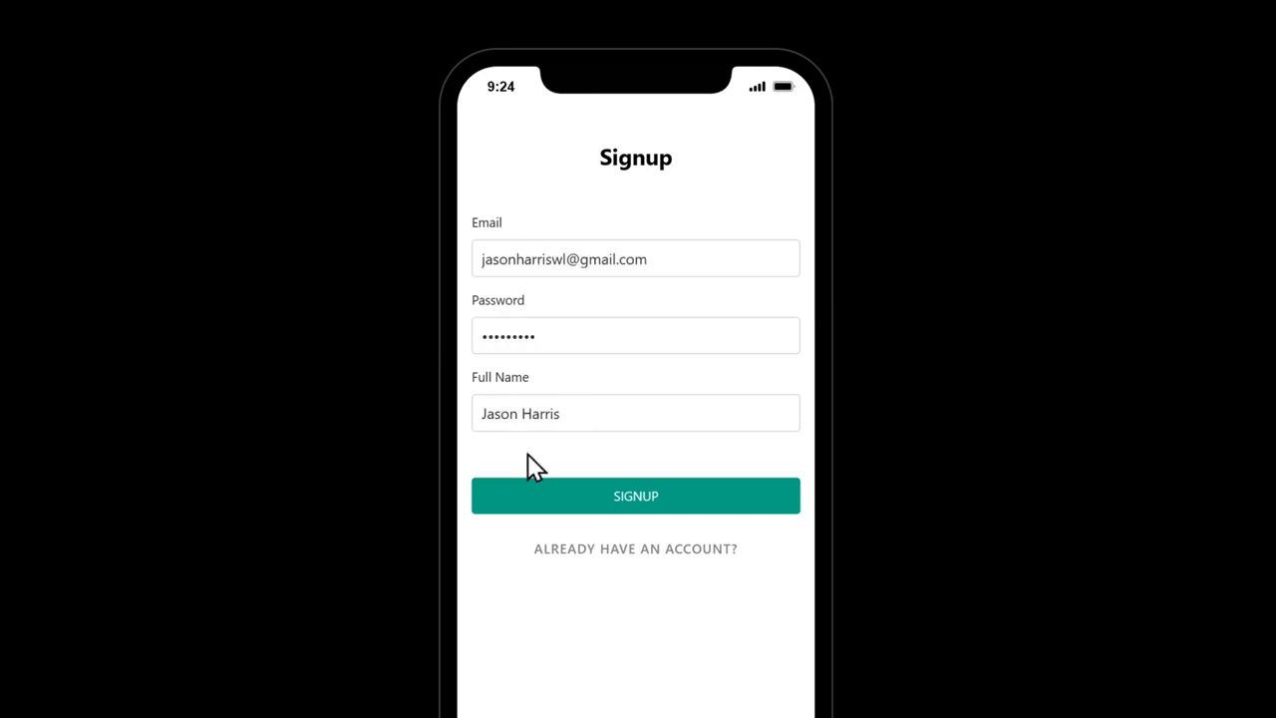
left_click(634, 506)
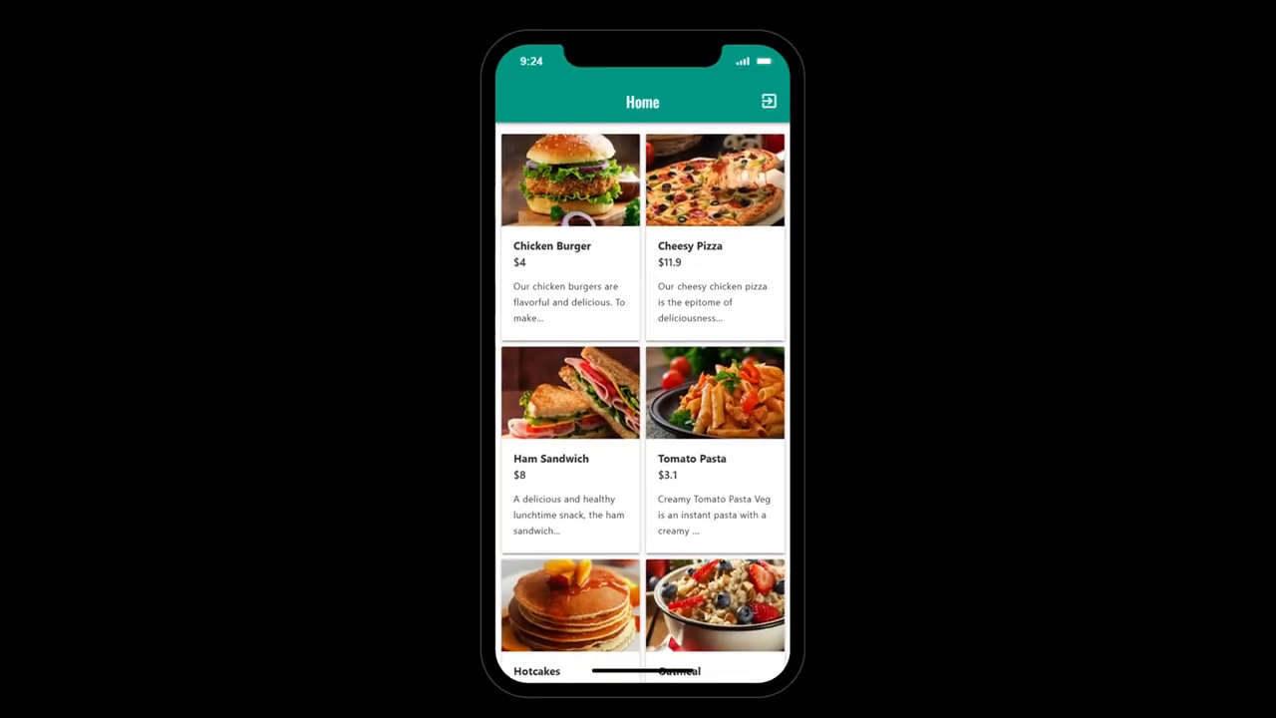
Step: Look through the food item cards on the previewed Home screen and close the preview
scroll(641, 399, "down", 2)
scroll(642, 399, "down", 3)
scroll(642, 399, "up", 1)
scroll(642, 399, "up", 4)
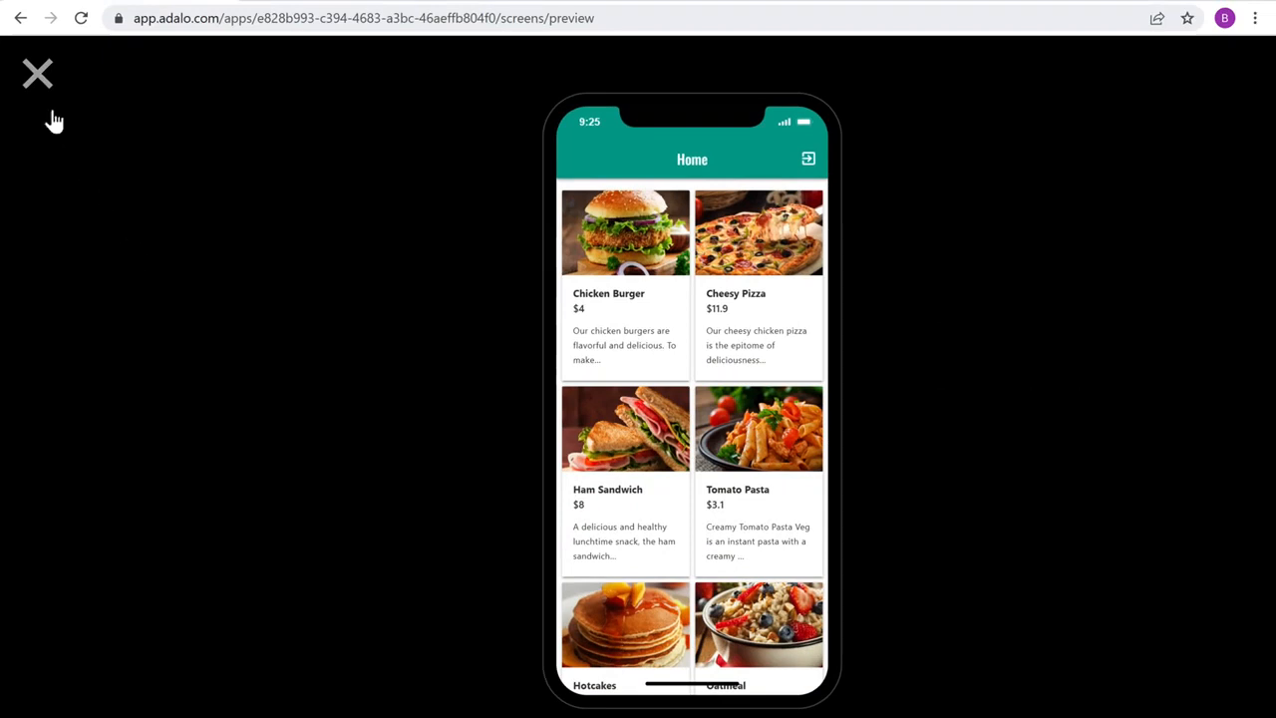
left_click(36, 78)
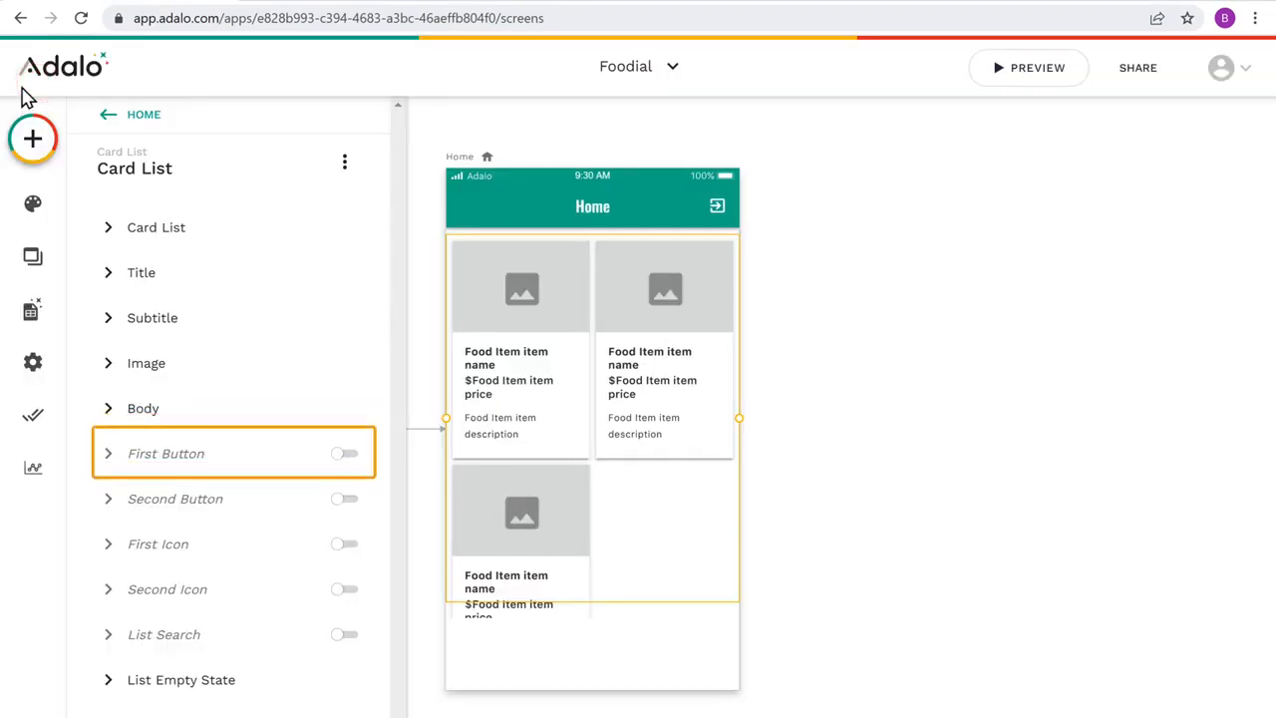
Step: Enable the first button on the food item cards and set its text to ORDER NOW
left_click(346, 458)
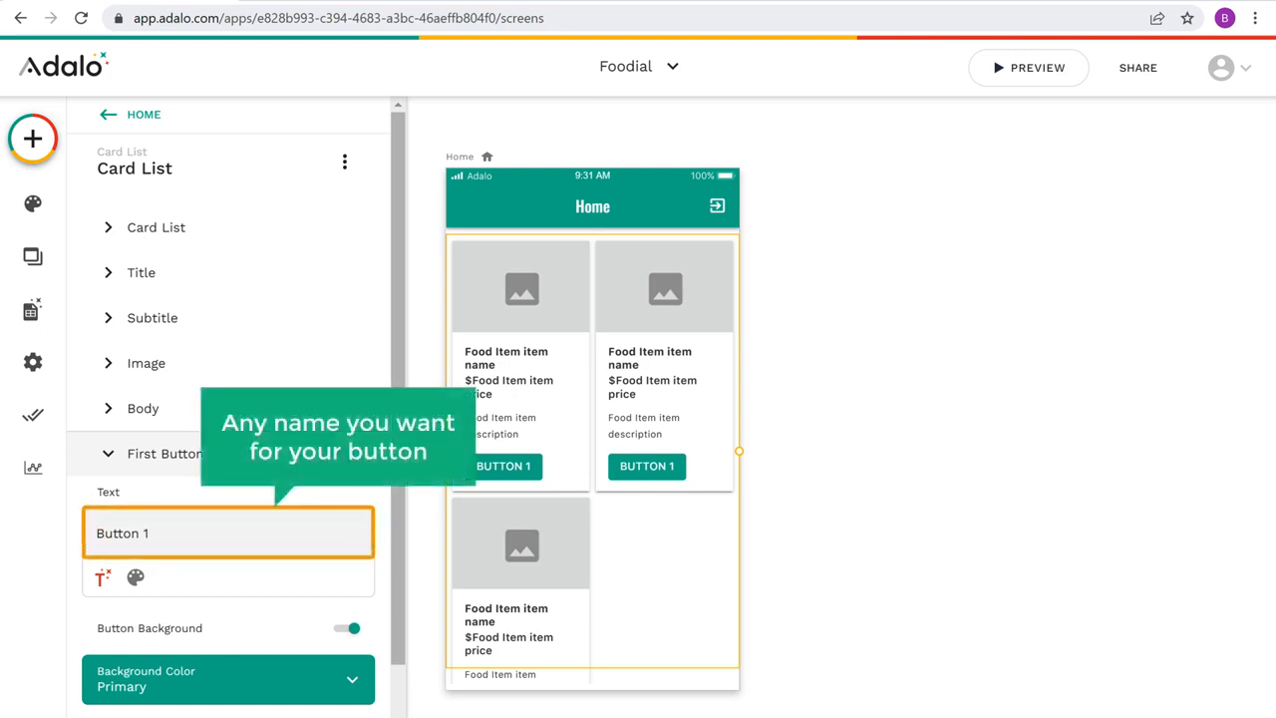
left_click_drag(105, 533, 223, 519)
type("ORDER NOW")
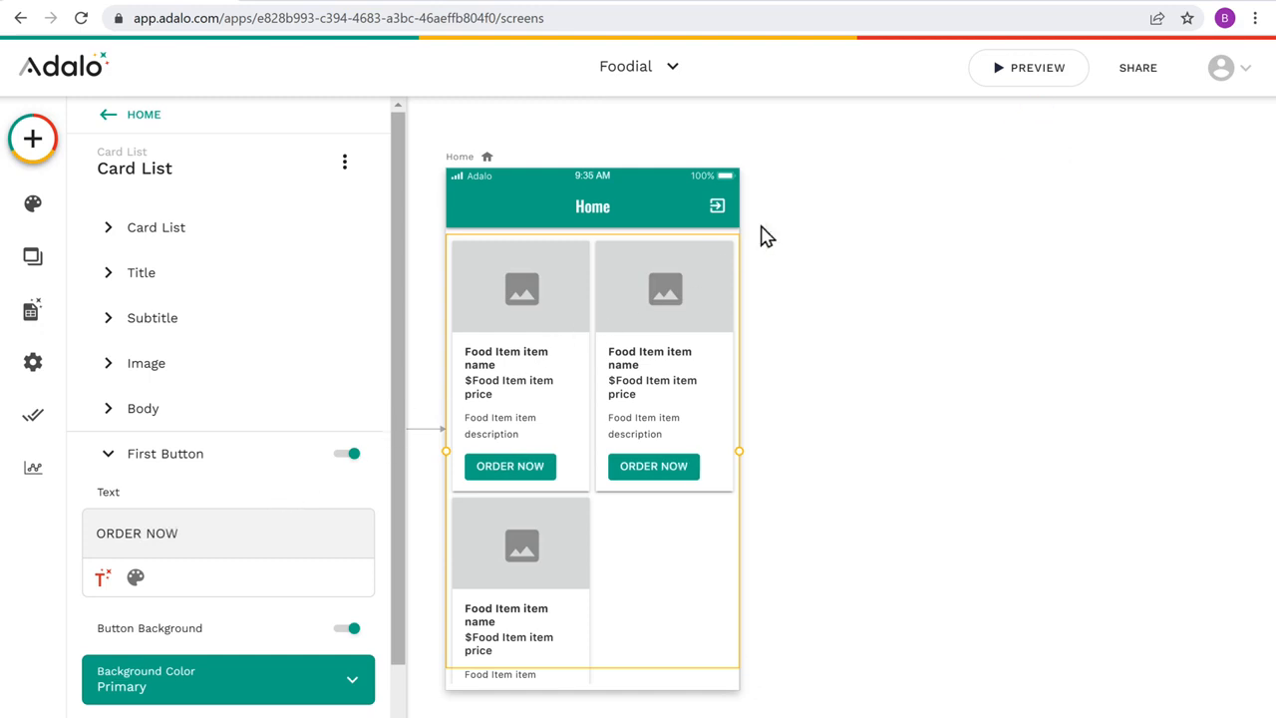
Step: Preview the Home screen with the ORDER NOW buttons on its food cards, and close the preview
left_click(1036, 78)
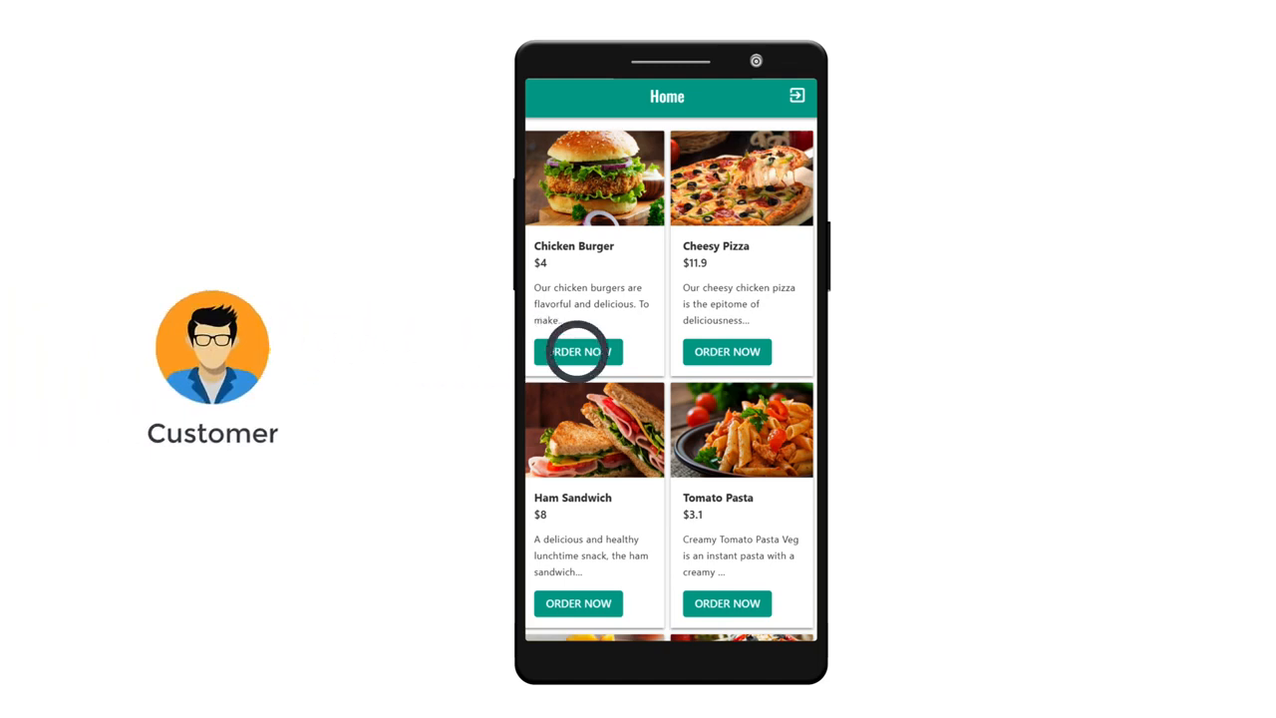
left_click(579, 351)
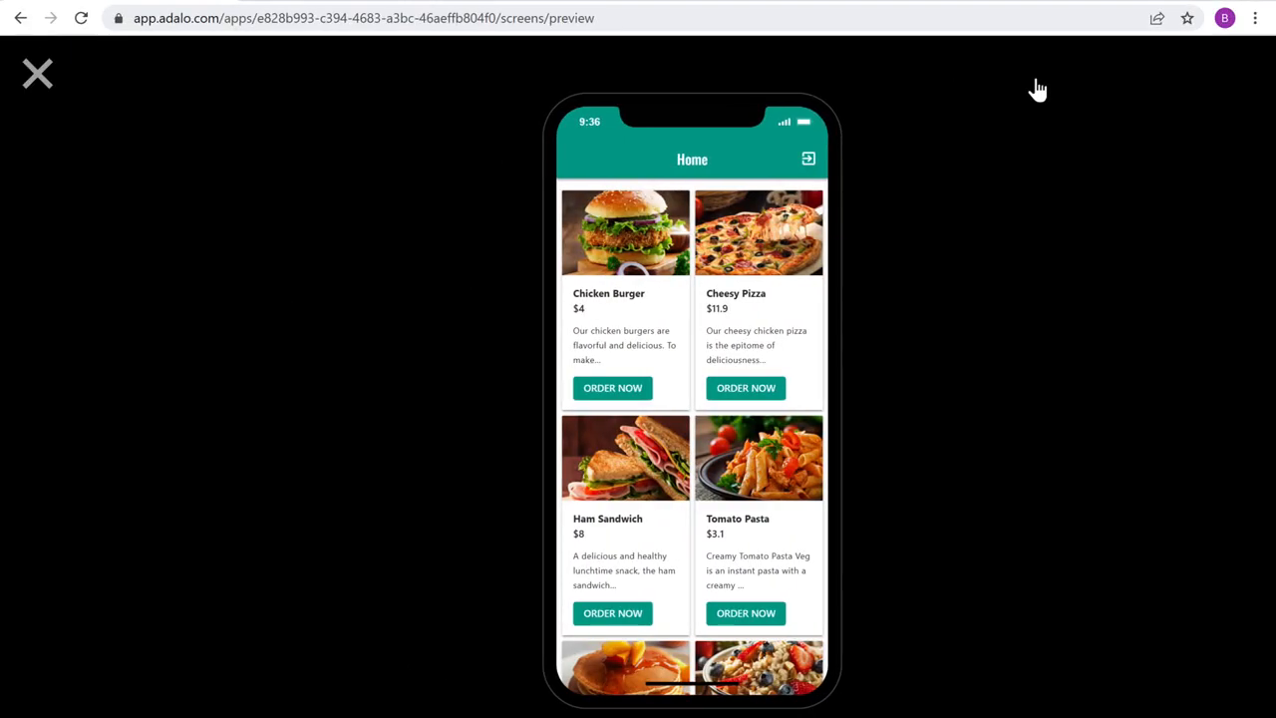
left_click(37, 87)
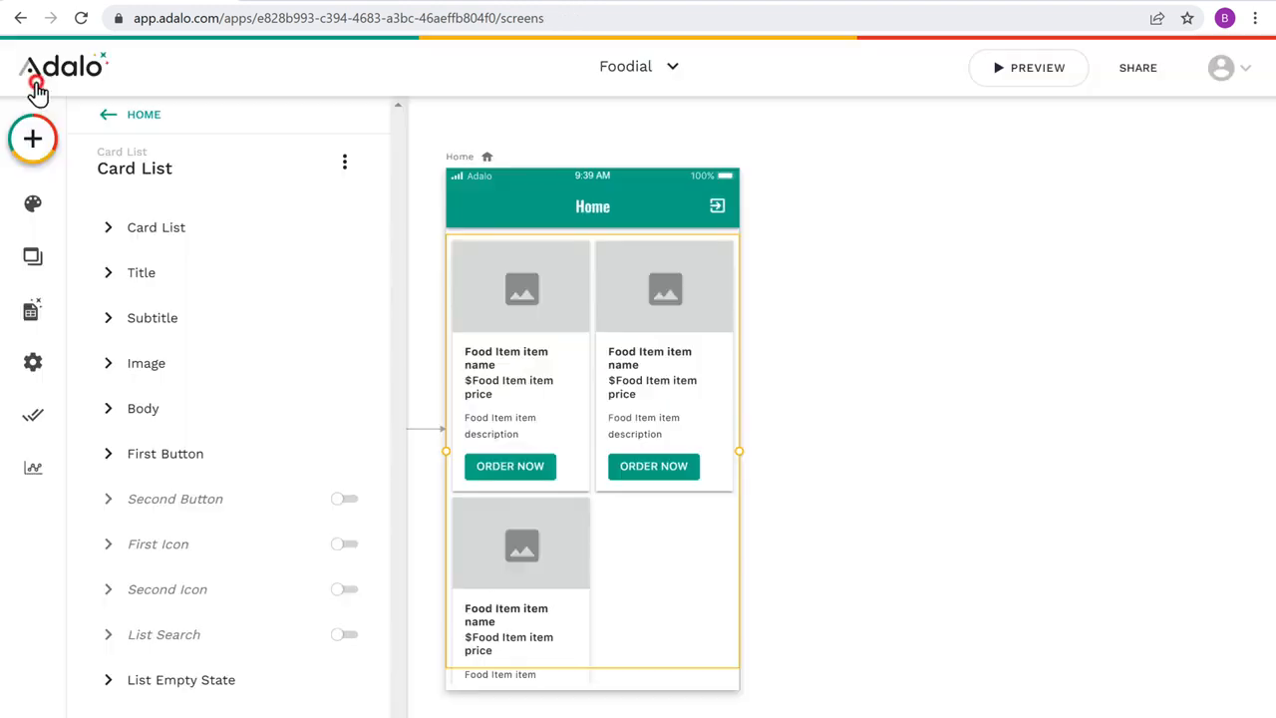
Step: Add a new screen from the App Bar template and name it My Cart
left_click(33, 154)
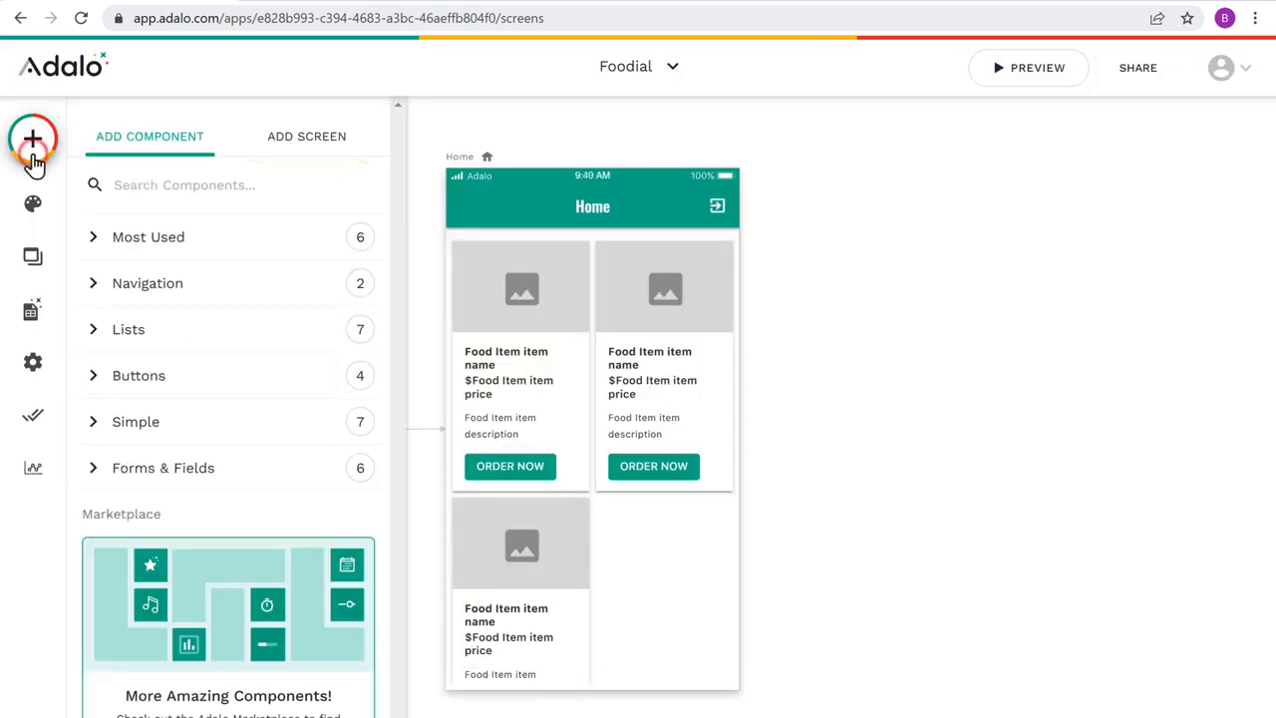
left_click(307, 151)
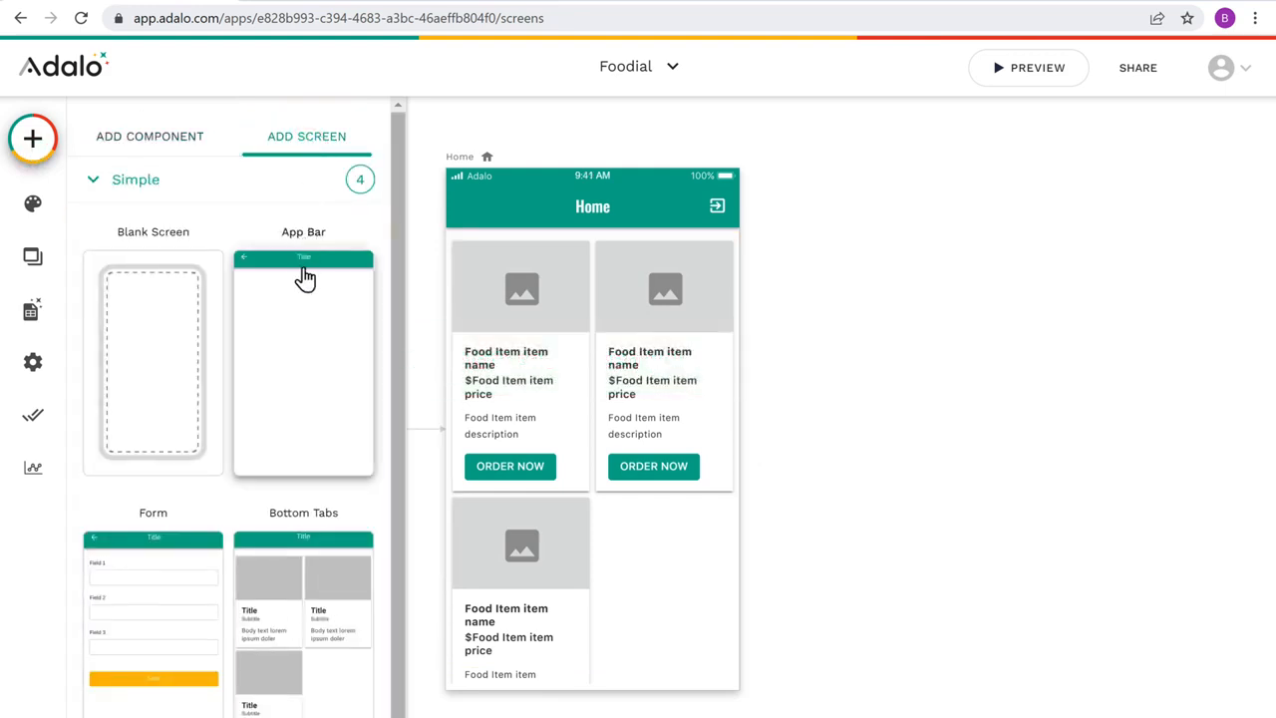
left_click(304, 325)
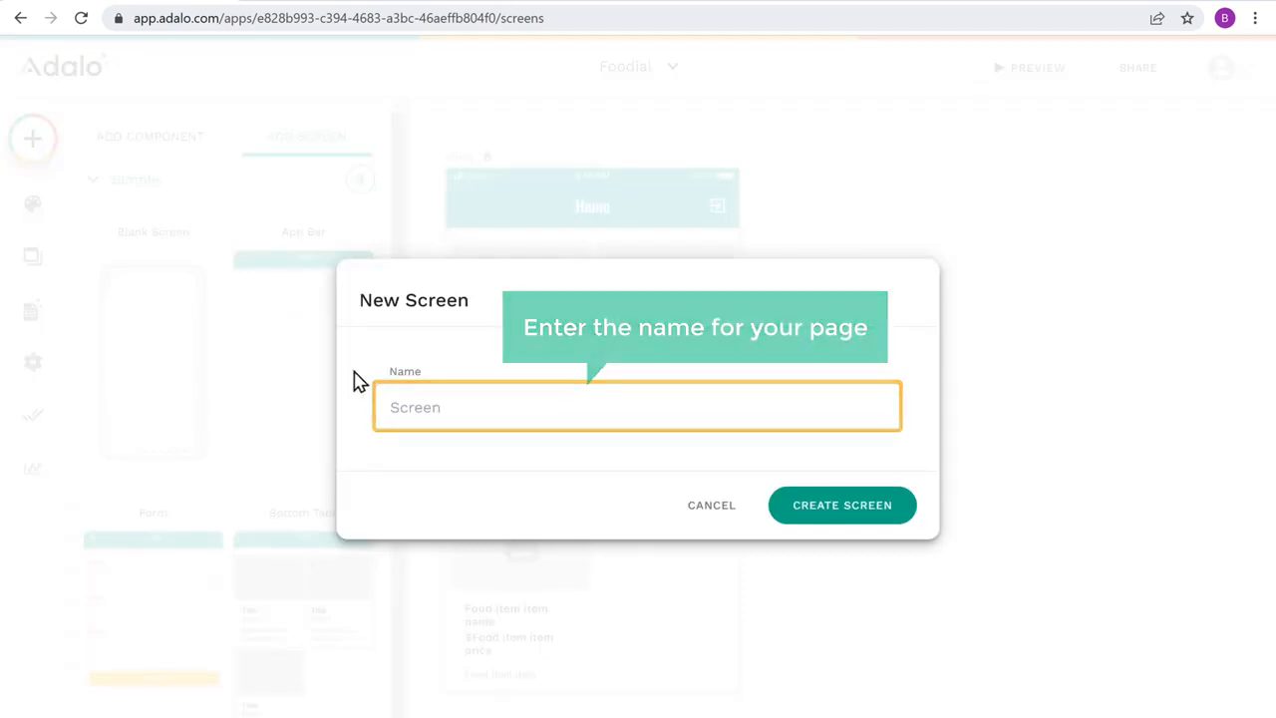
type("My Cart")
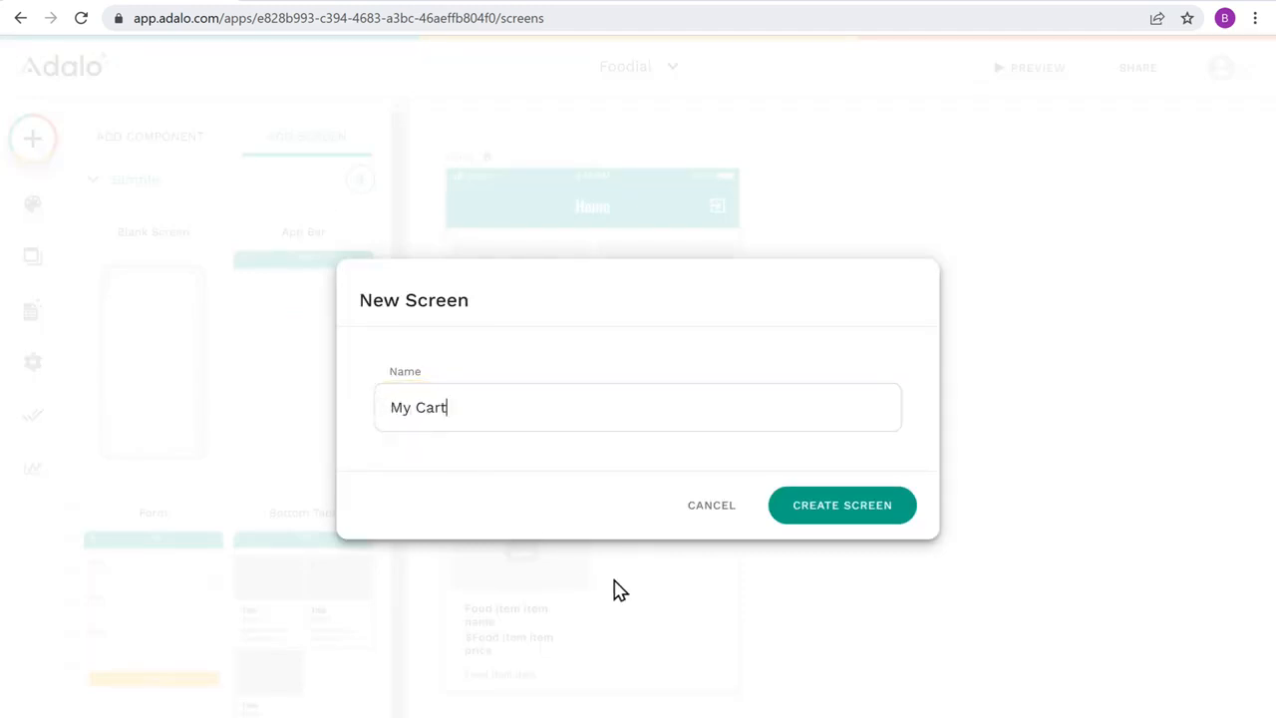
left_click(839, 516)
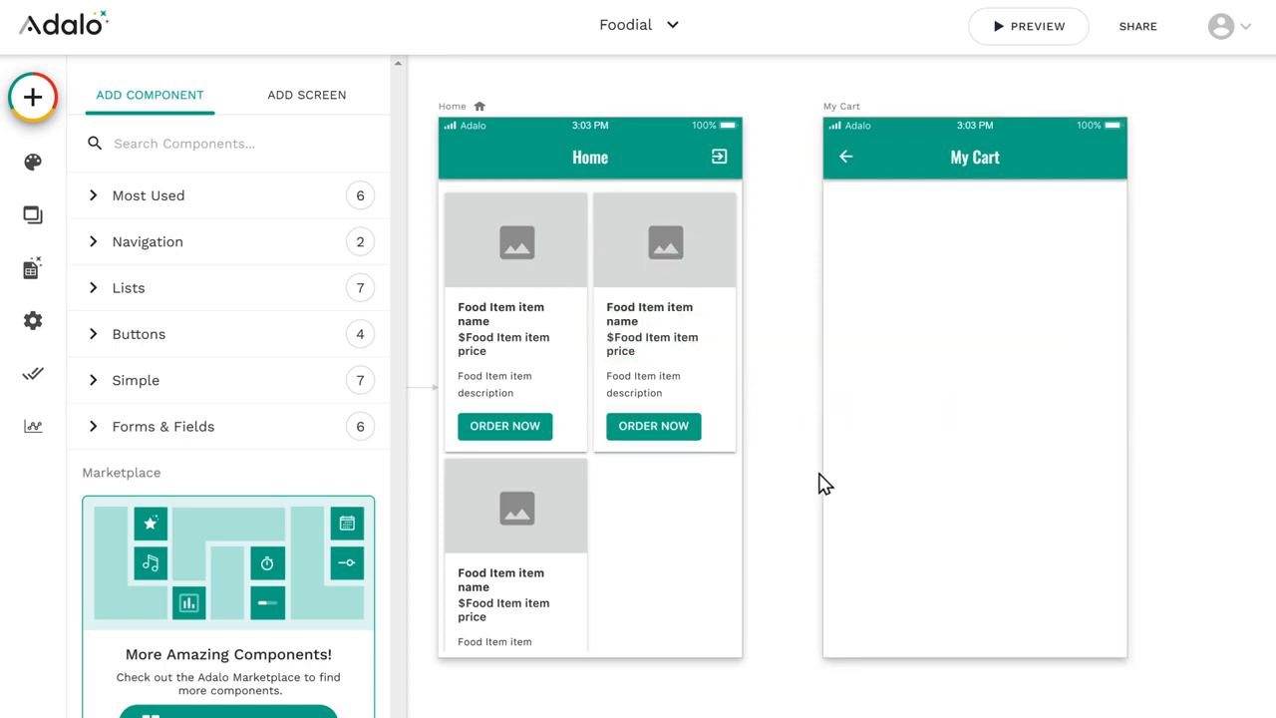
Step: Add a click action to the ORDER NOW button of the Home card list that links to the My Cart screen
left_click(653, 436)
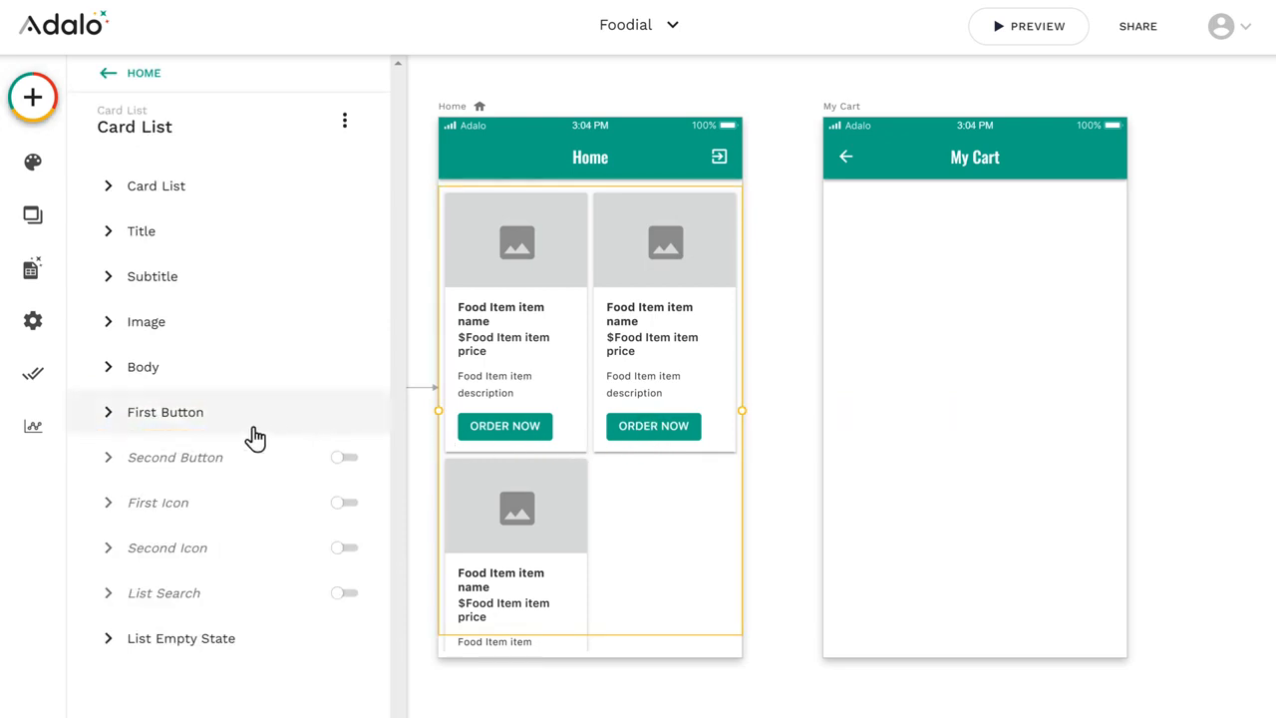
left_click(166, 429)
scroll(165, 429, "down", 5)
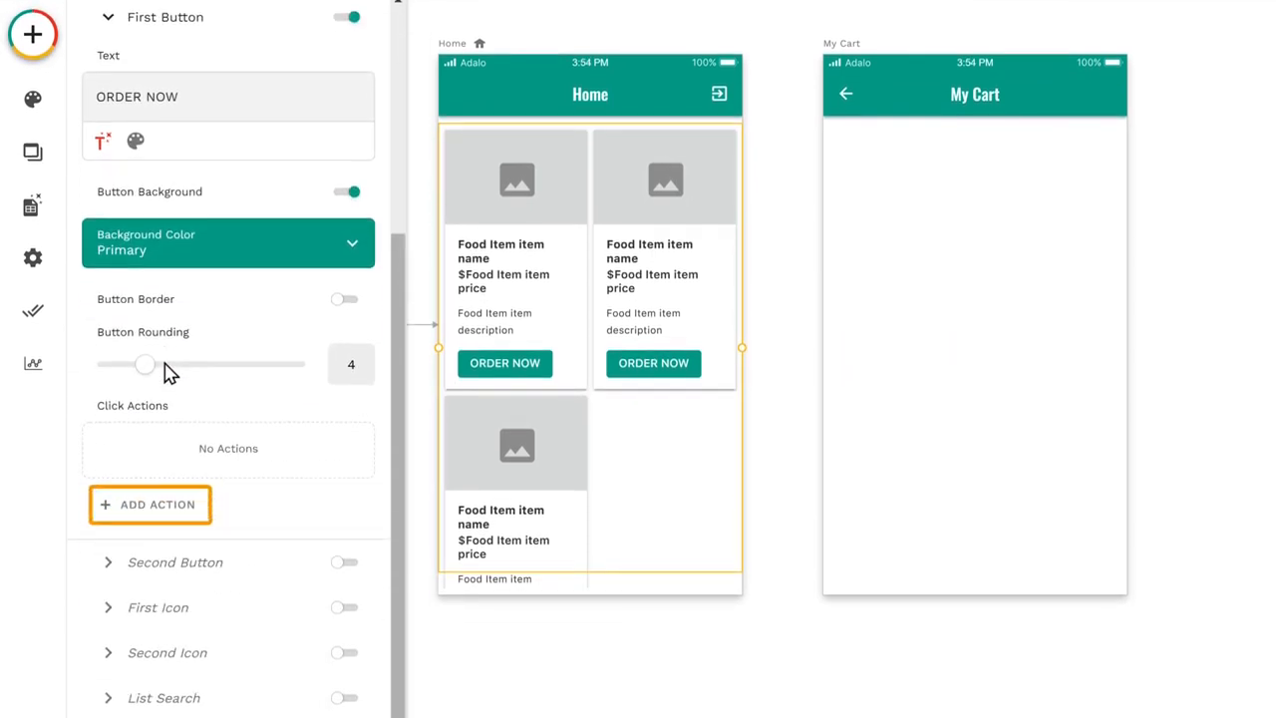
left_click(158, 518)
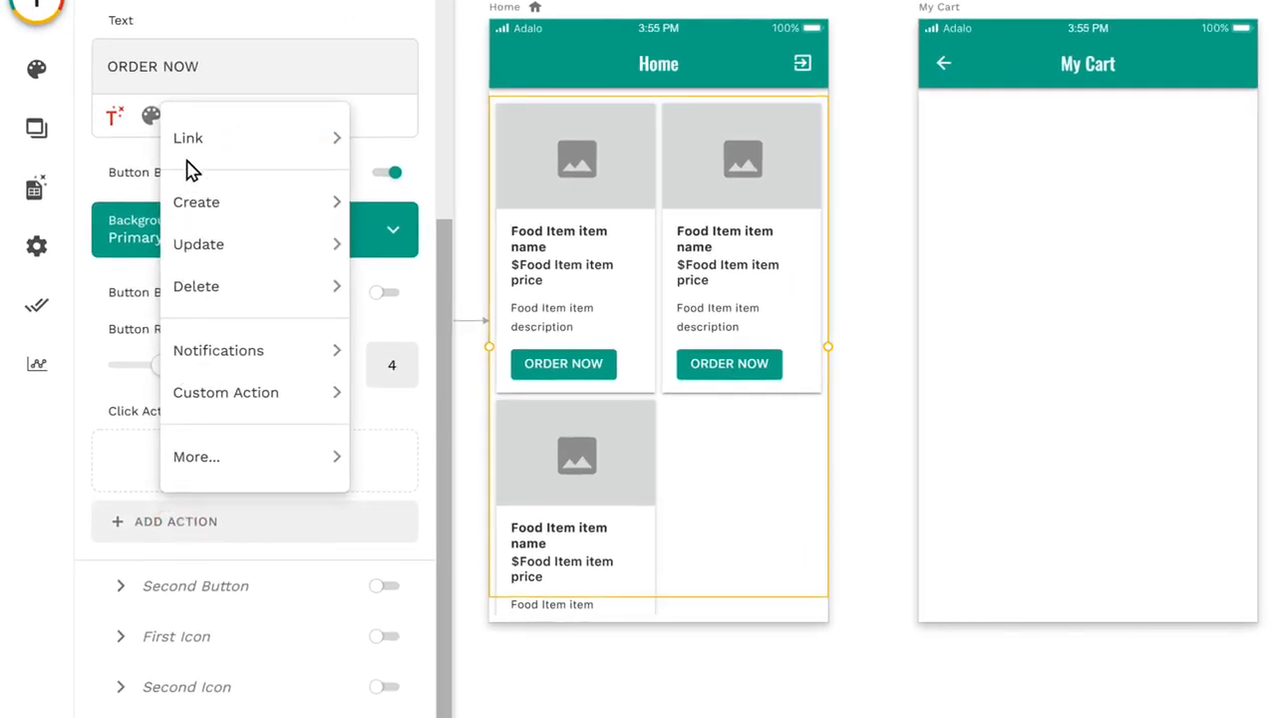
mouse_move(188, 157)
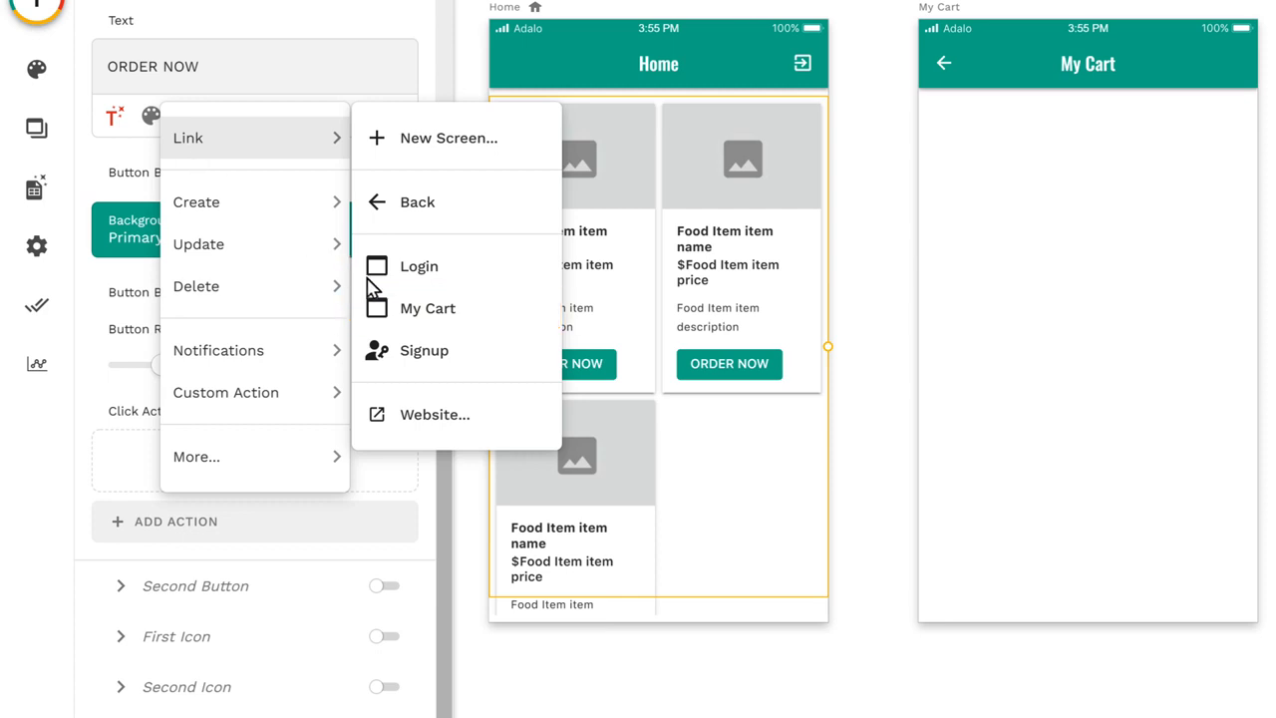
left_click(430, 317)
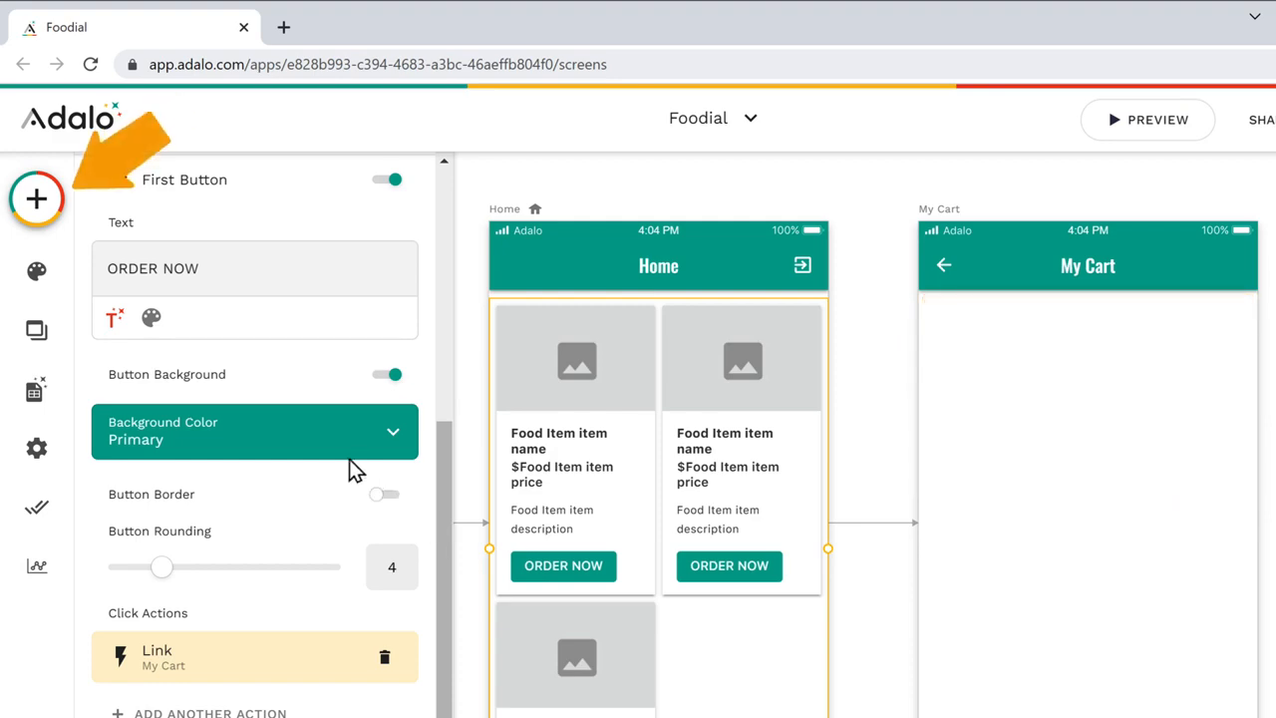
Step: Add a text component below the My Cart app bar and set its text to Your Order
left_click(36, 199)
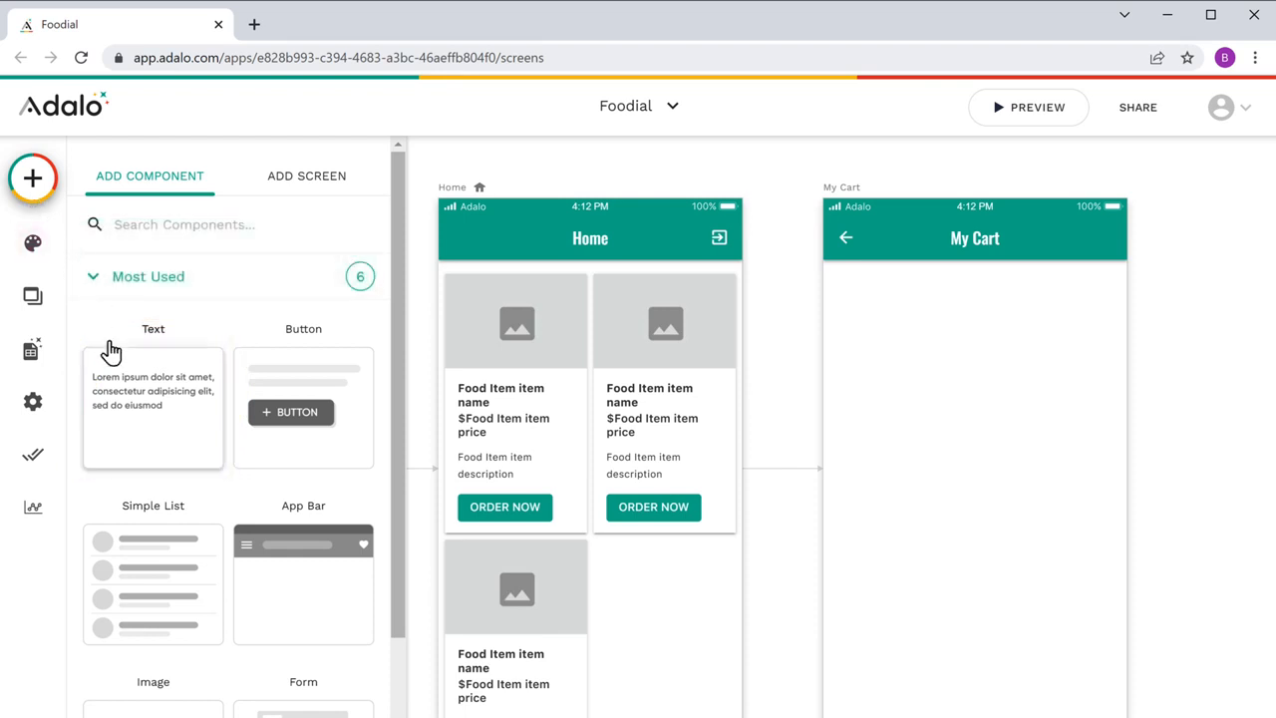
left_click_drag(154, 442, 783, 330)
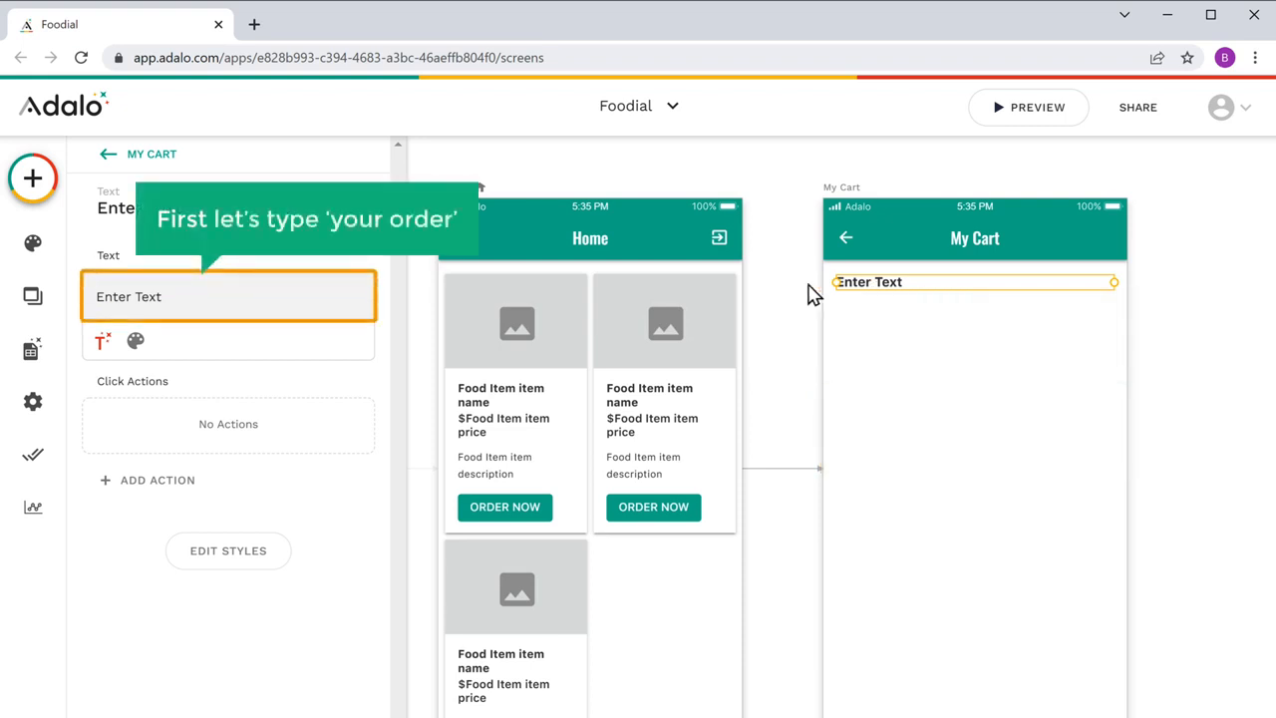
triple_click(165, 296)
type("Your Order")
key("Return")
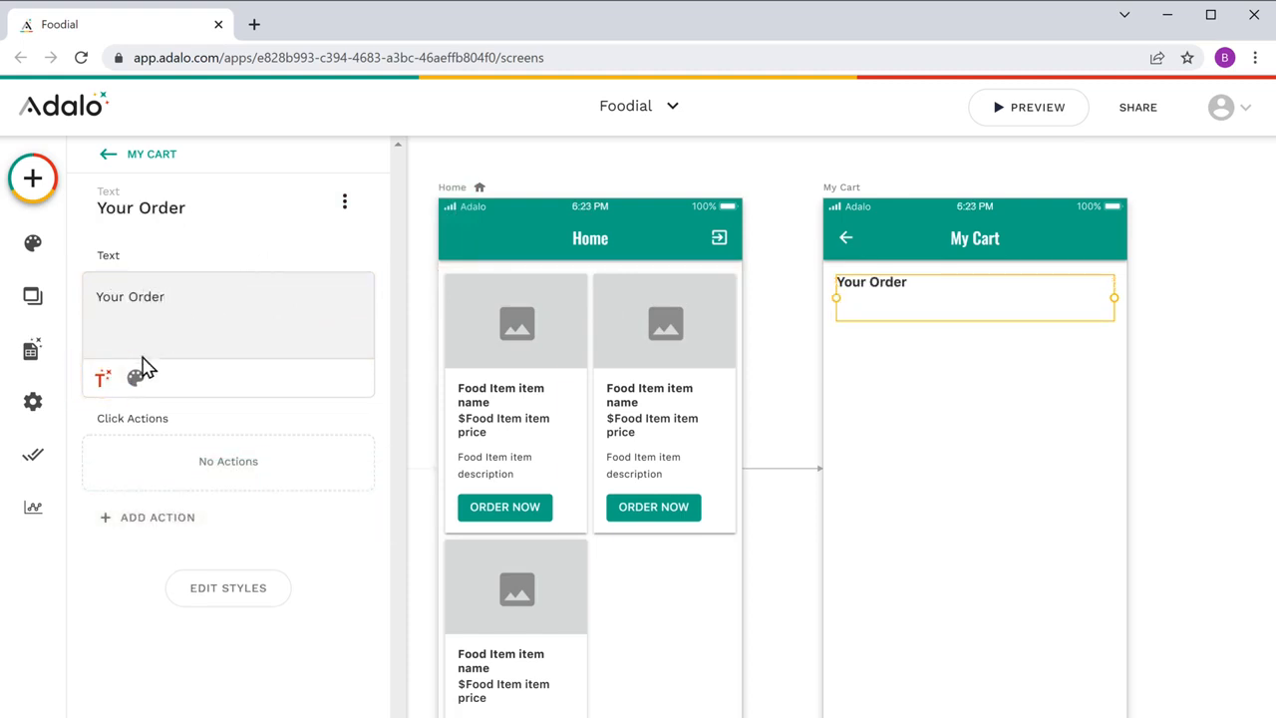
Step: Below Your Order, insert the current food item's Item Name, with a line reading "Total : $" followed by its Item Price
left_click(102, 384)
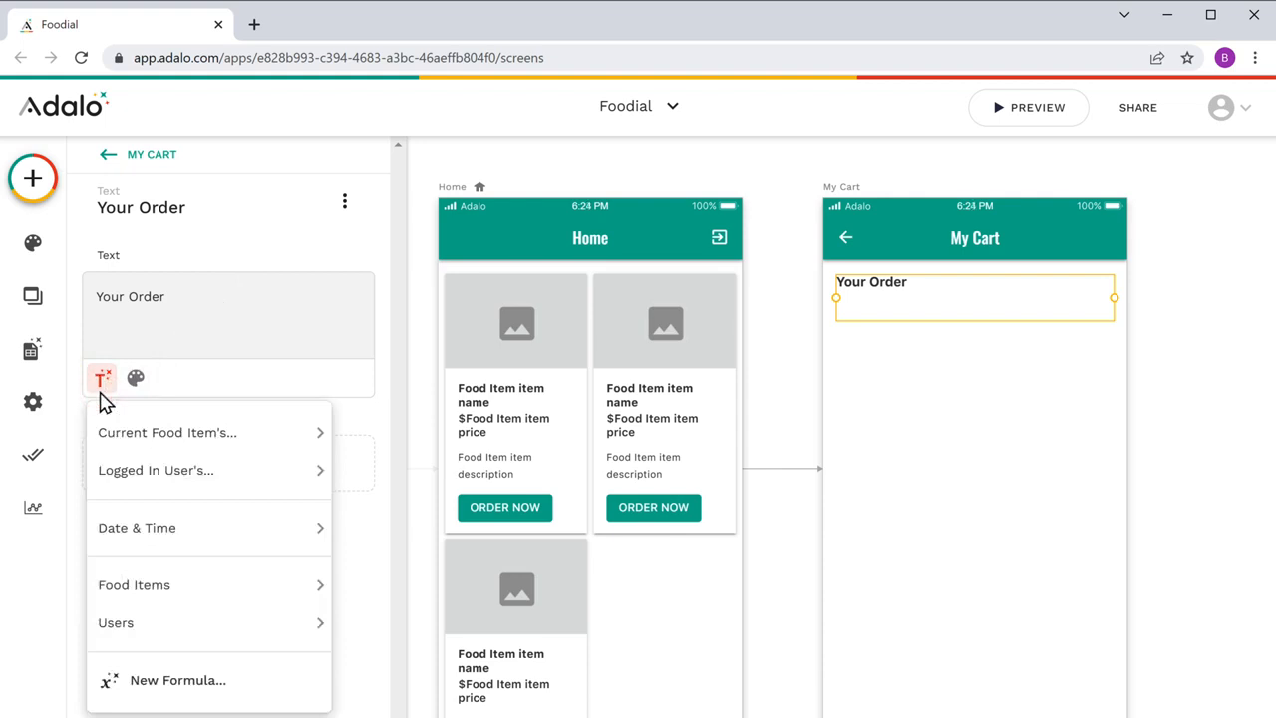
mouse_move(173, 441)
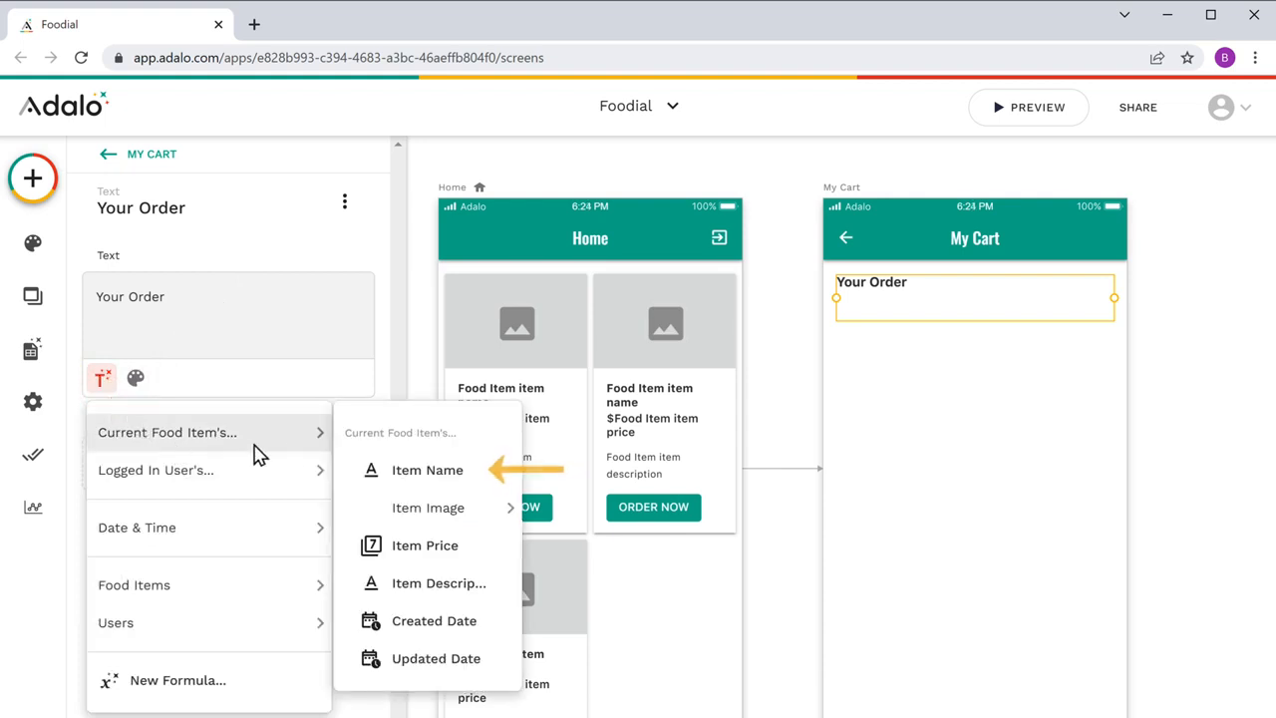
left_click(433, 481)
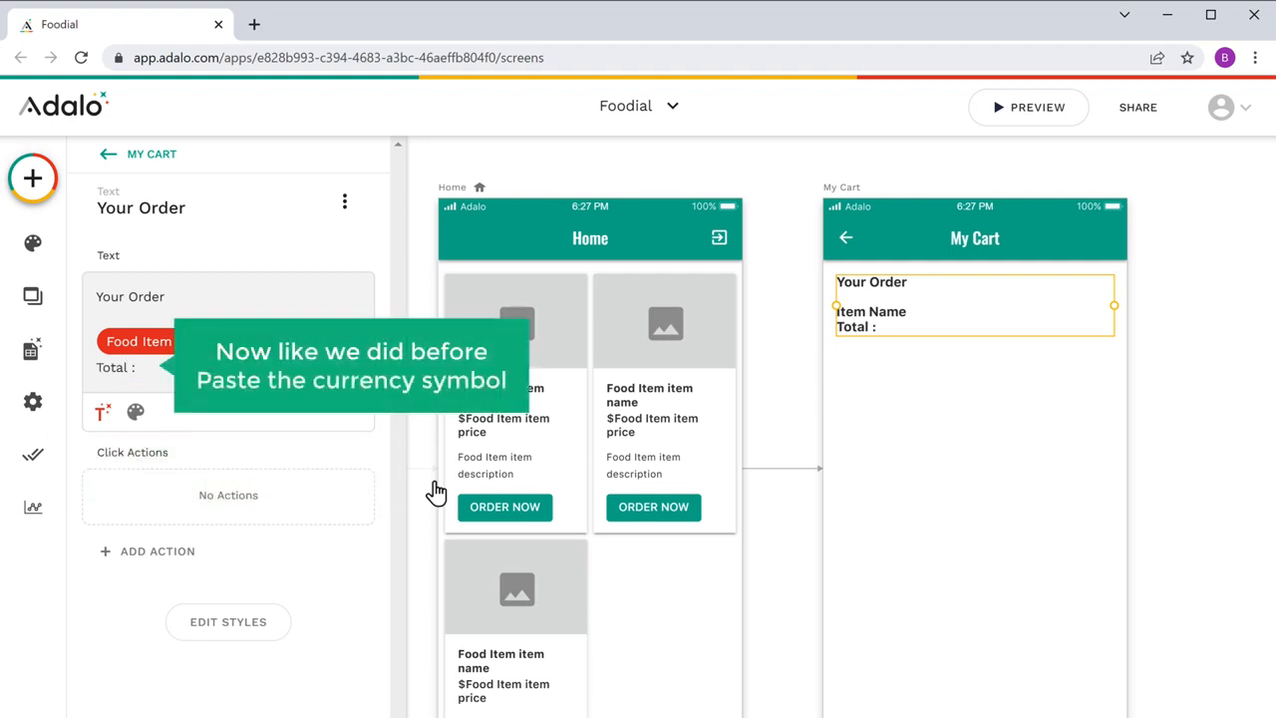
type("$")
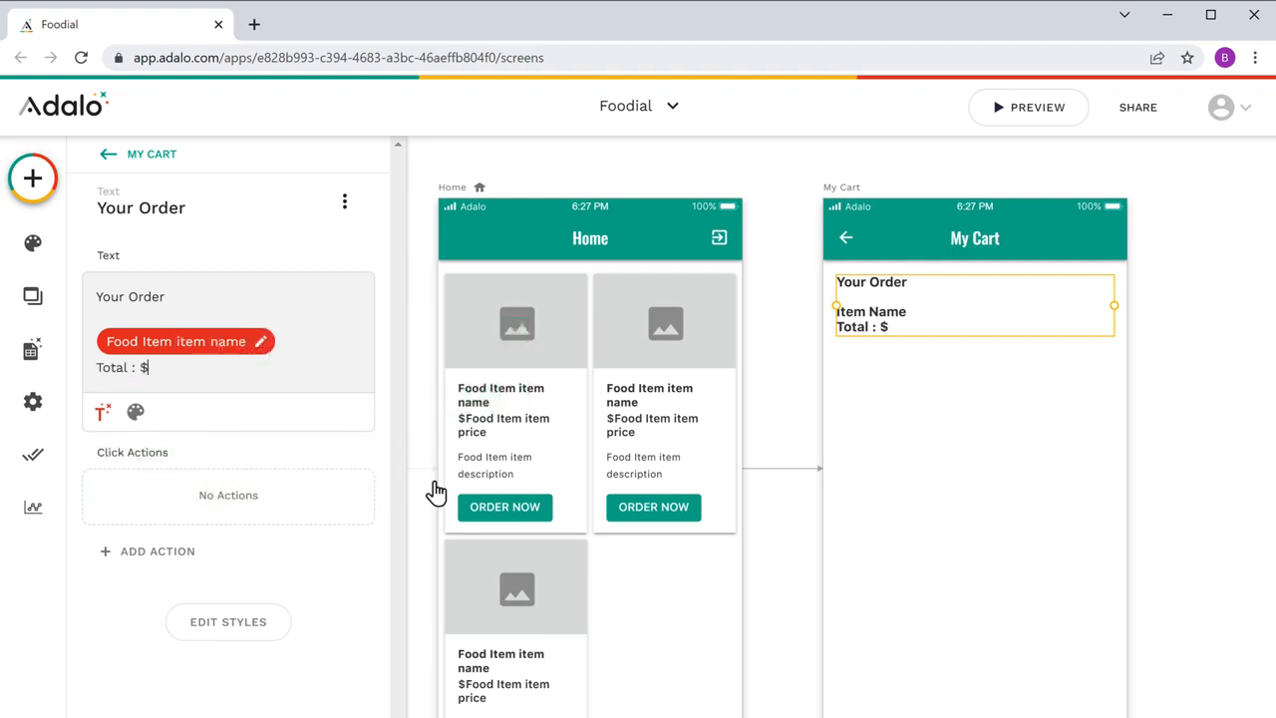
left_click(102, 413)
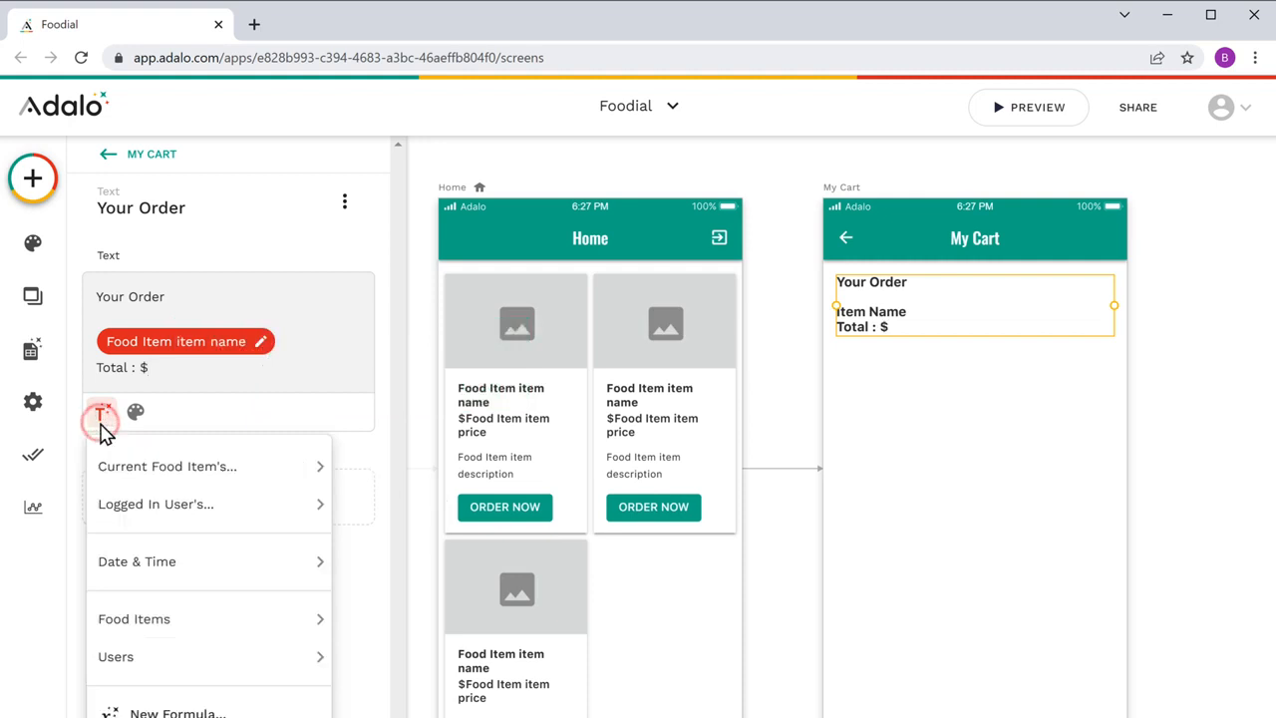
mouse_move(154, 466)
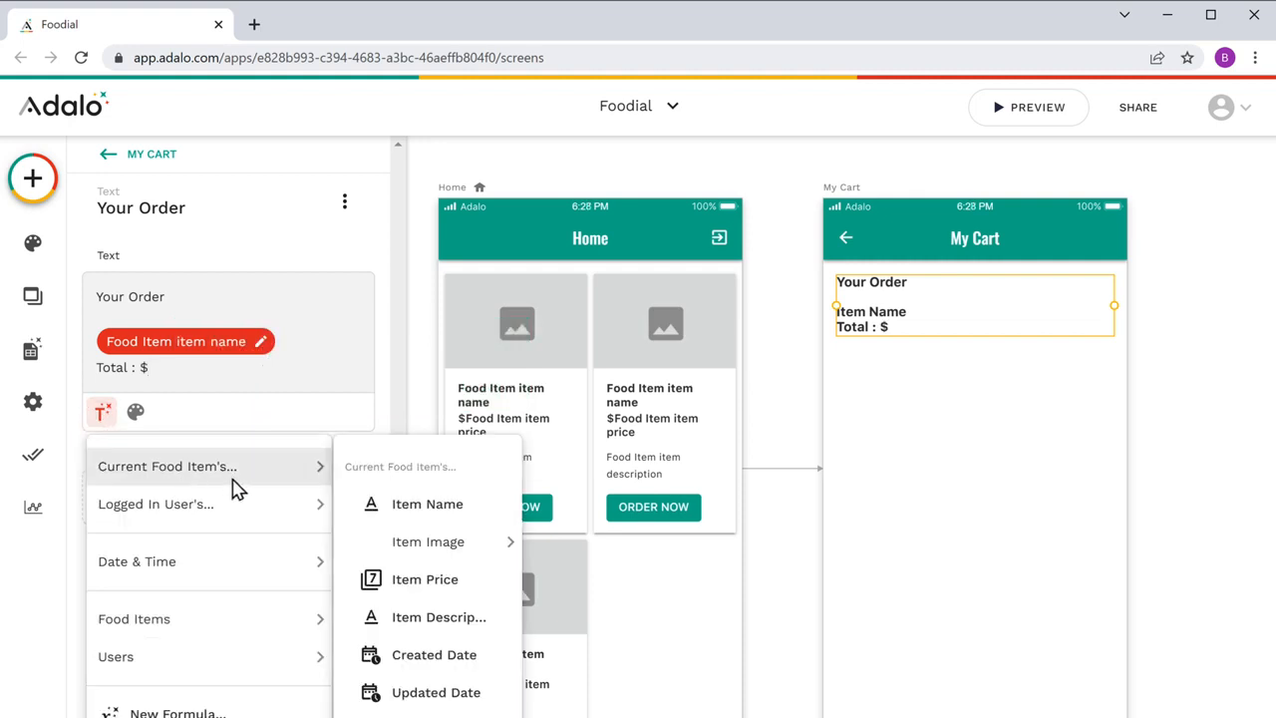
left_click(425, 579)
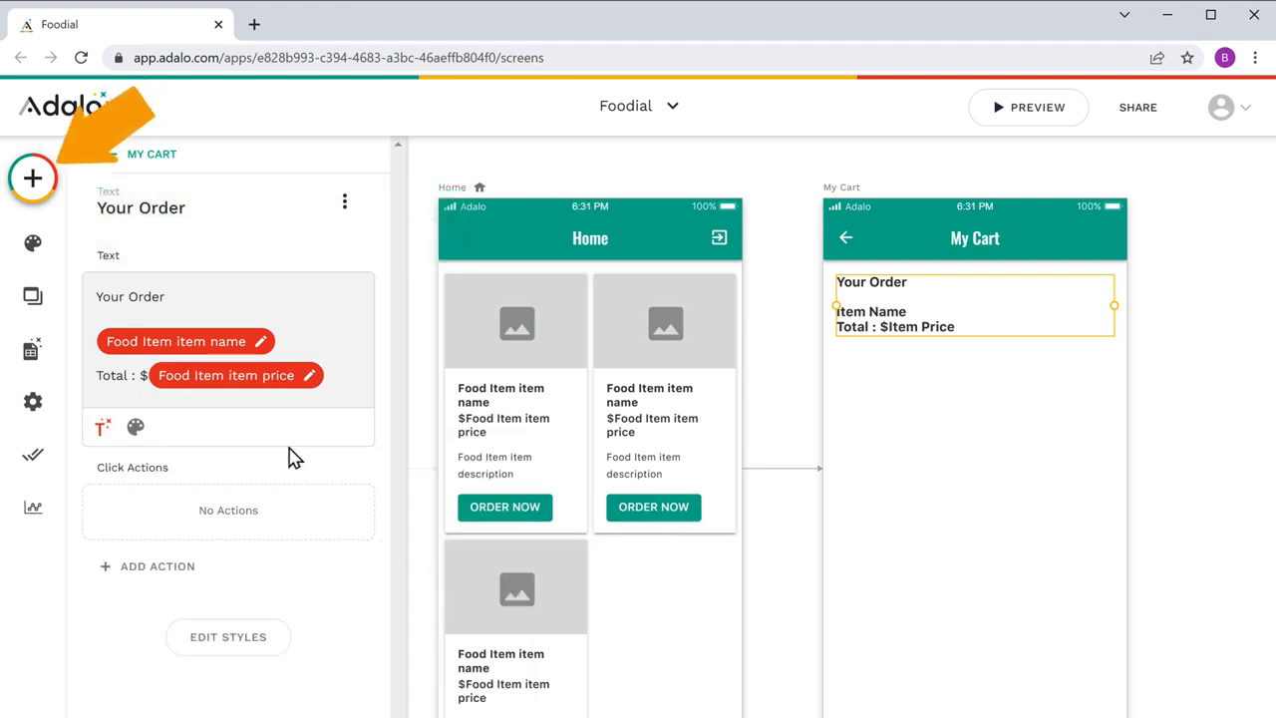
Step: Add an image component to My Cart and shrink it to a small thumbnail beside the order text
left_click(33, 200)
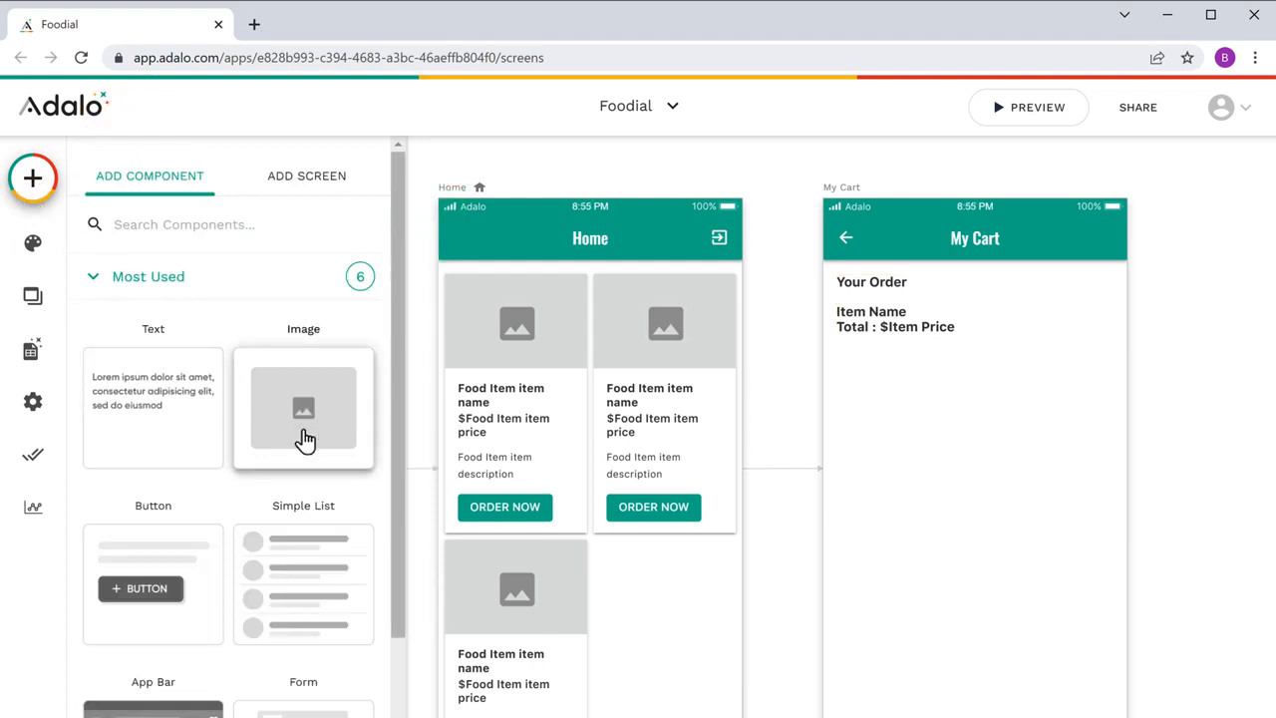
left_click_drag(305, 438, 981, 369)
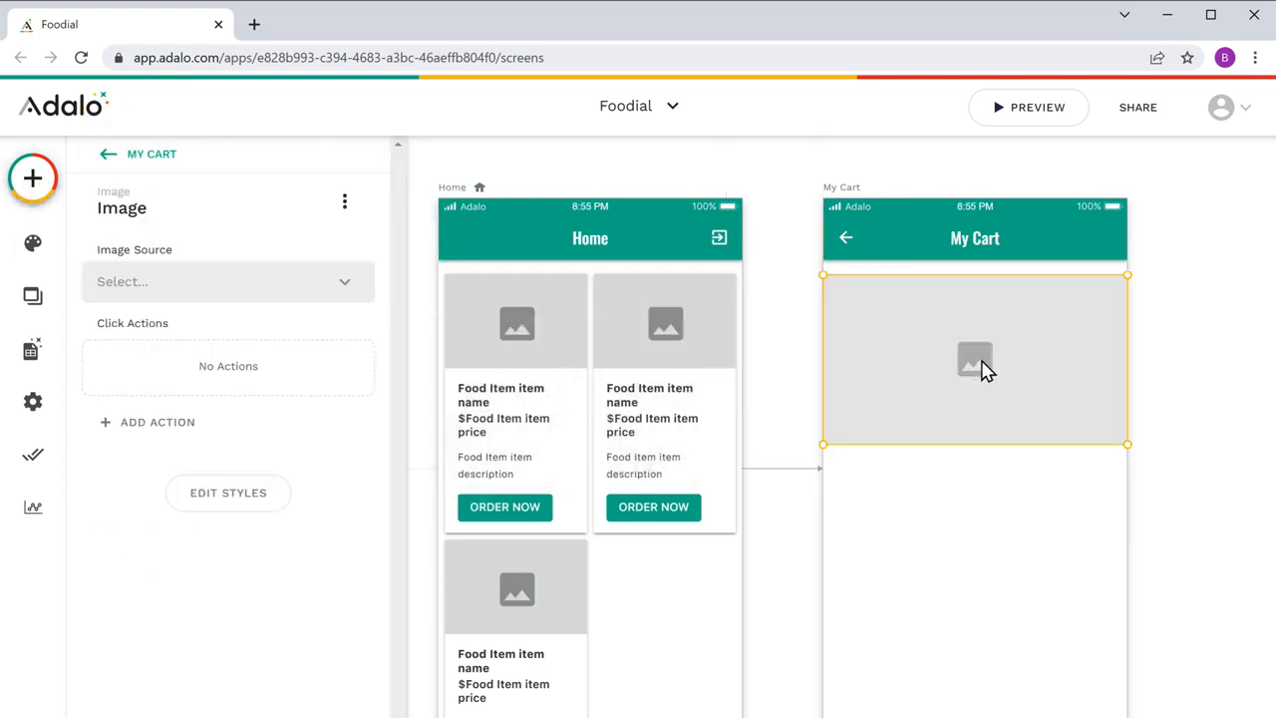
left_click_drag(822, 444, 1044, 340)
left_click_drag(1128, 336, 1116, 345)
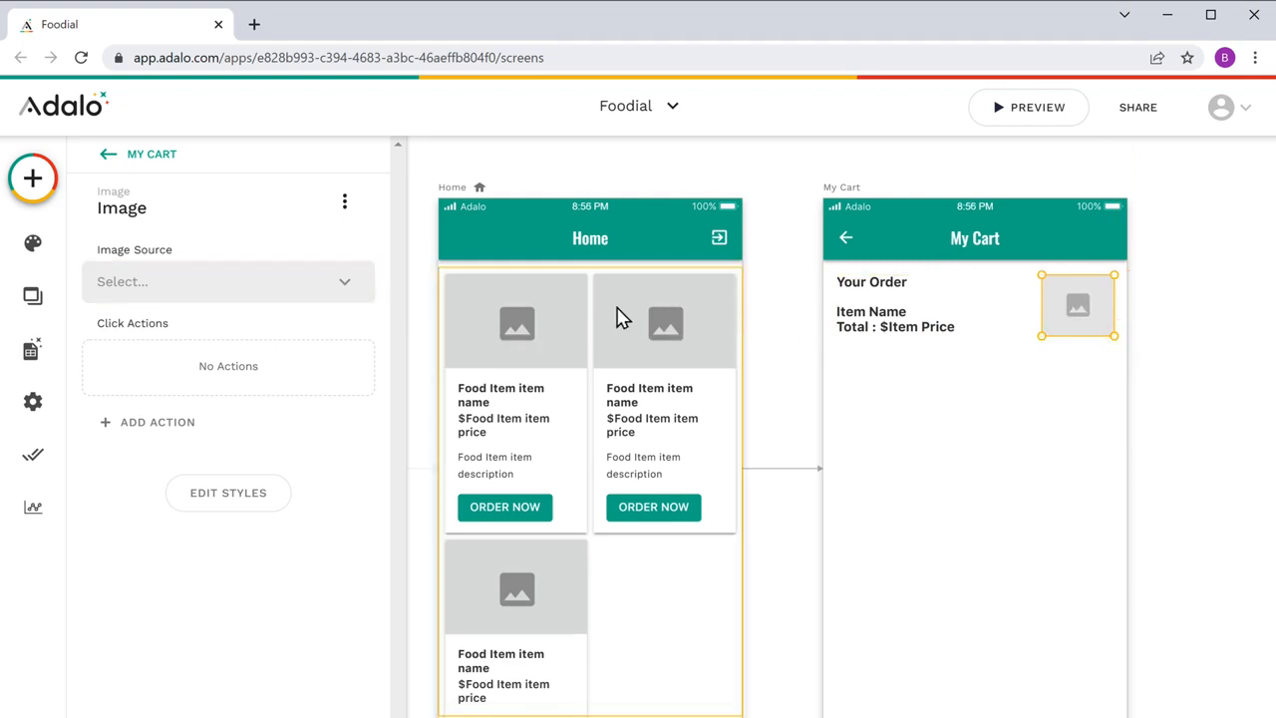
Step: Set the My Cart image's source to the current food item's Item Image from the database
left_click(345, 291)
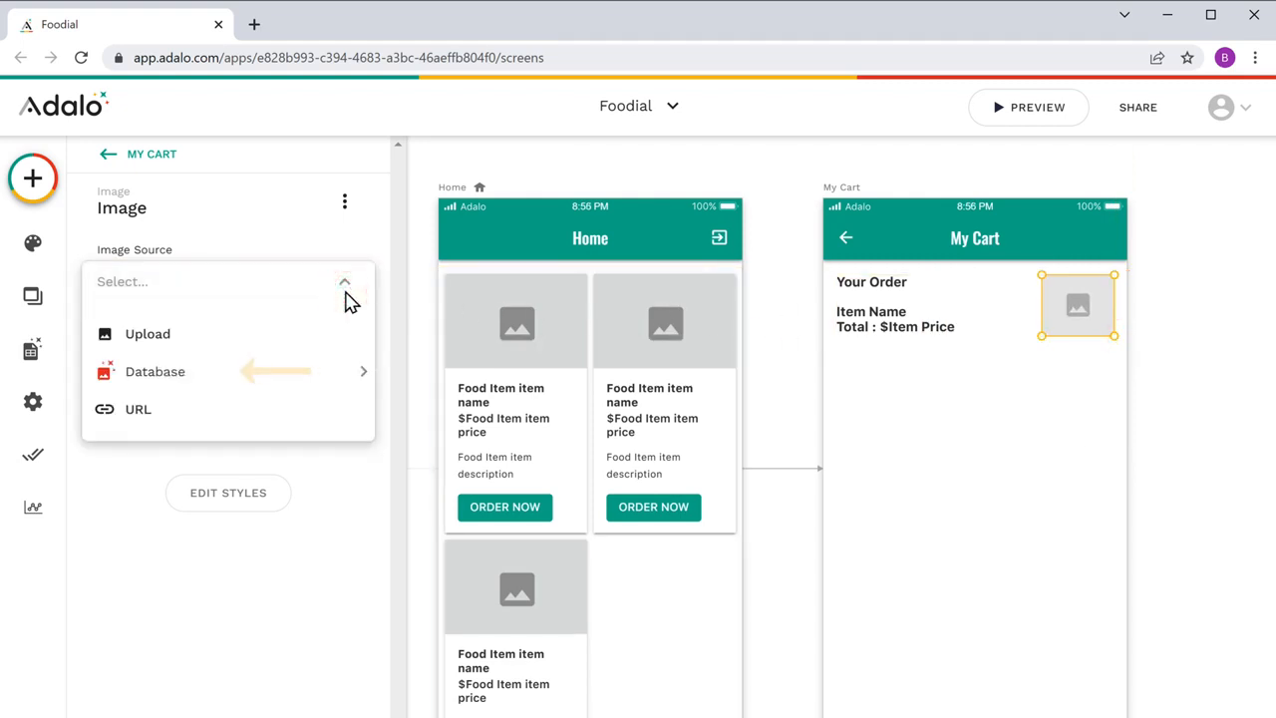
mouse_move(157, 389)
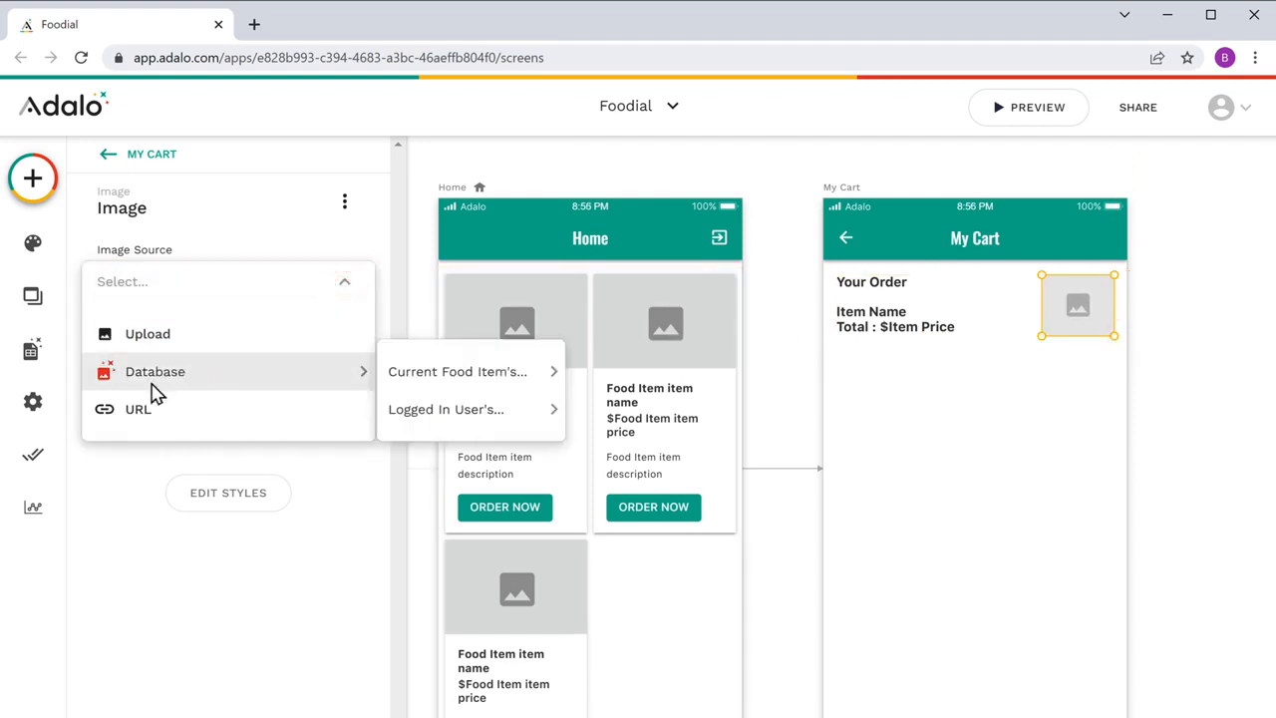
mouse_move(449, 386)
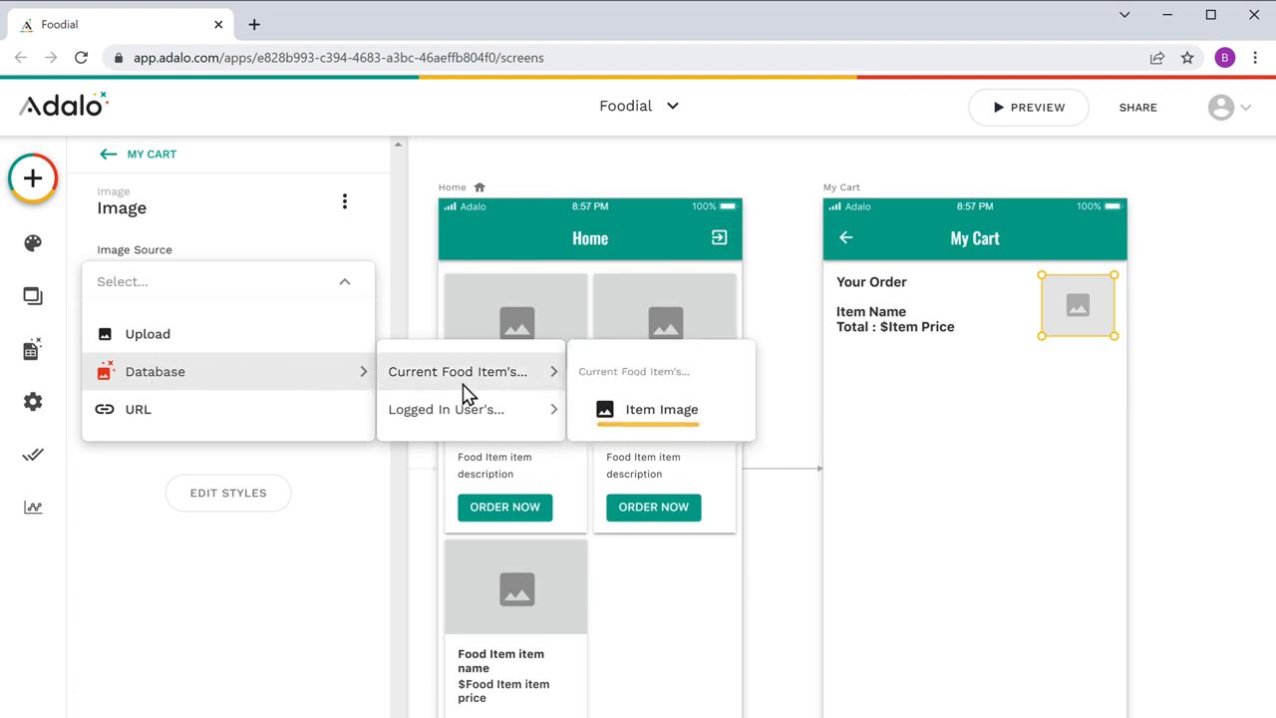
left_click(662, 410)
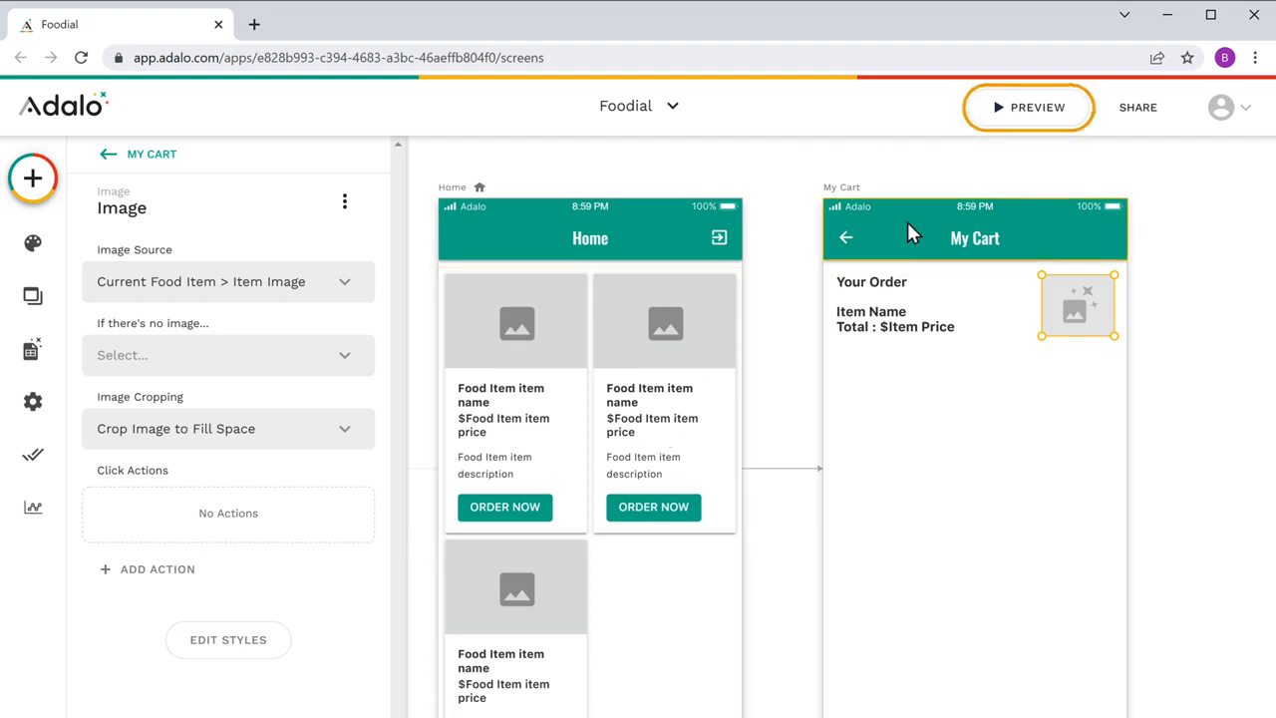
Step: Preview the app, order the Cheesy Pizza to check the My Cart screen, and close the preview
left_click(1037, 109)
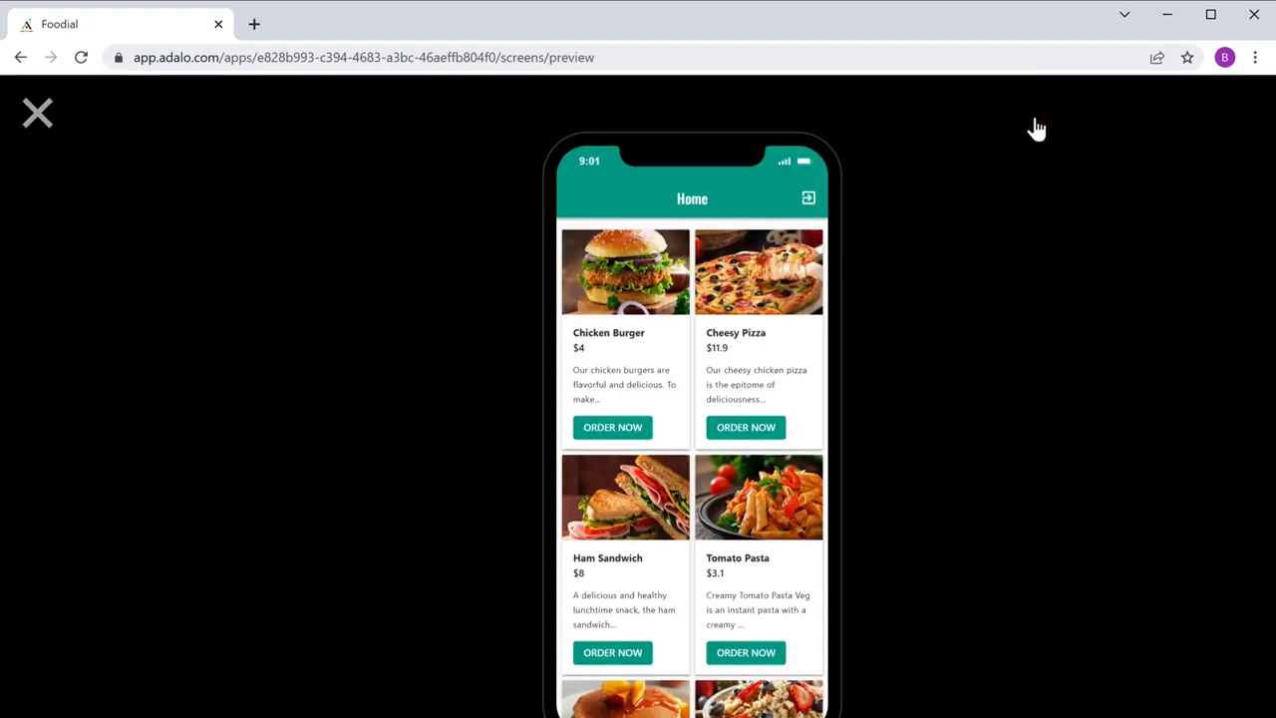
left_click(746, 396)
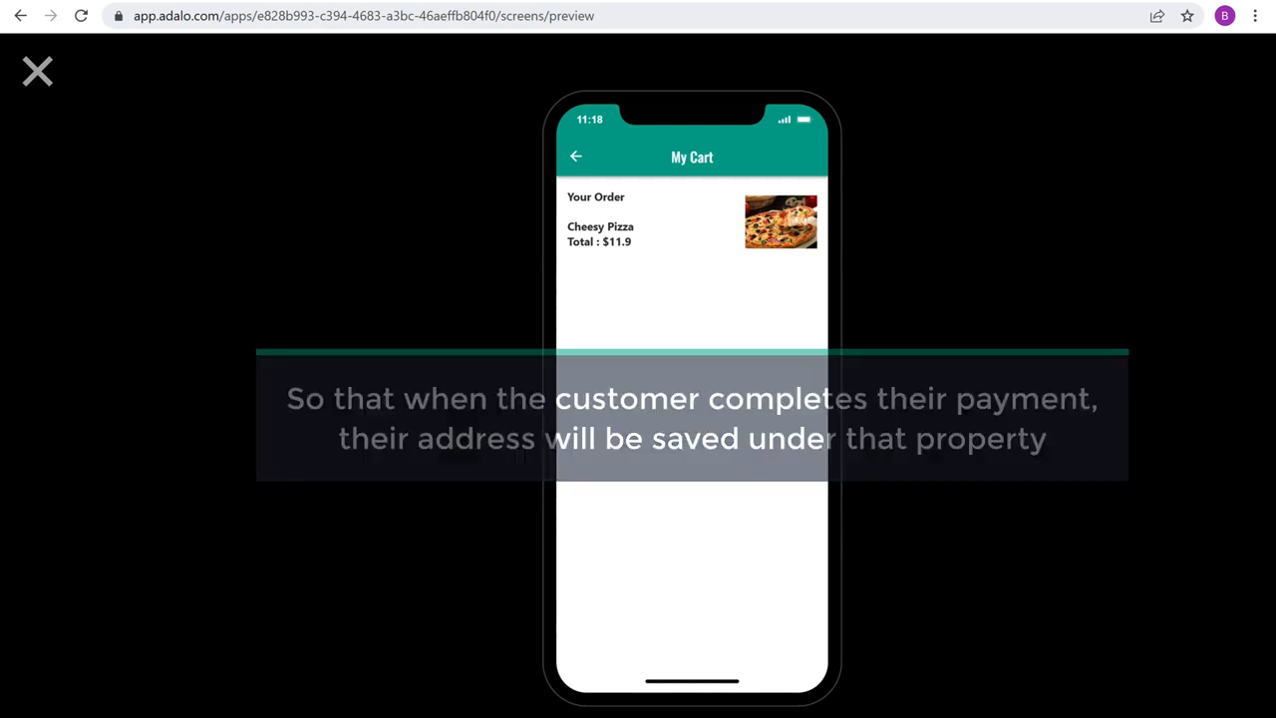
left_click(36, 76)
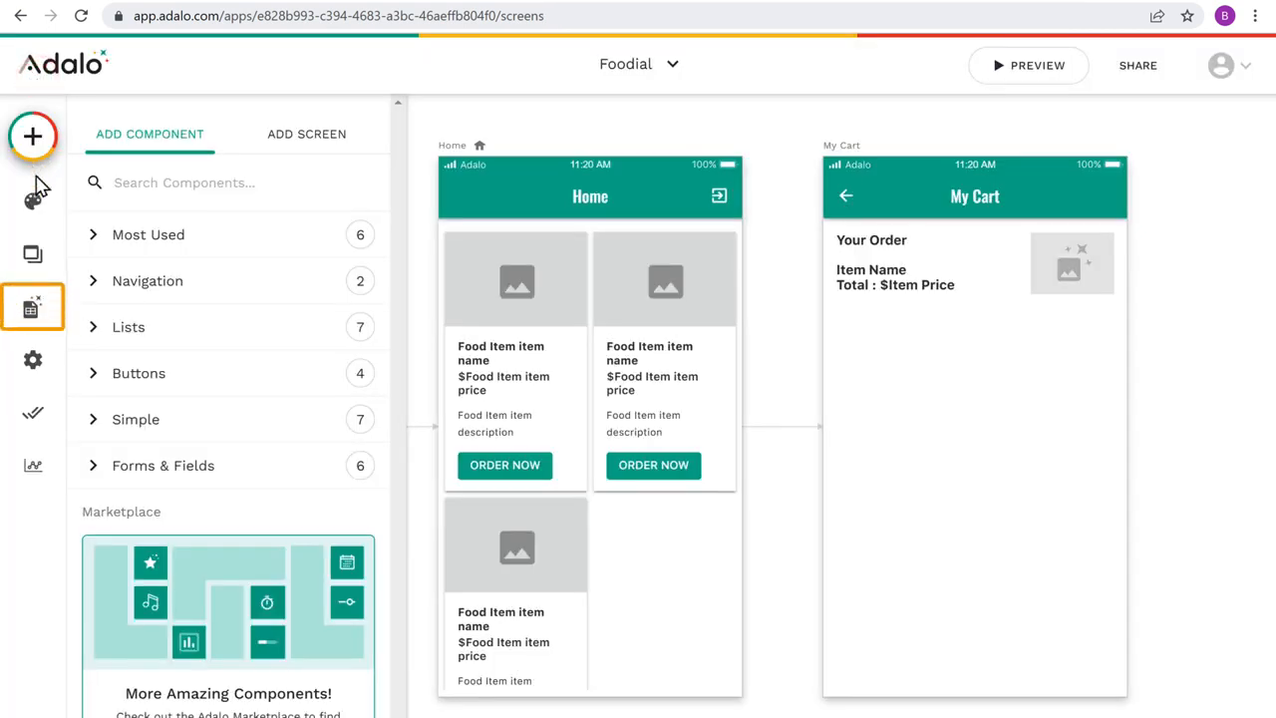
Step: Add a Text property named Address to the Users database collection and save it
left_click(30, 311)
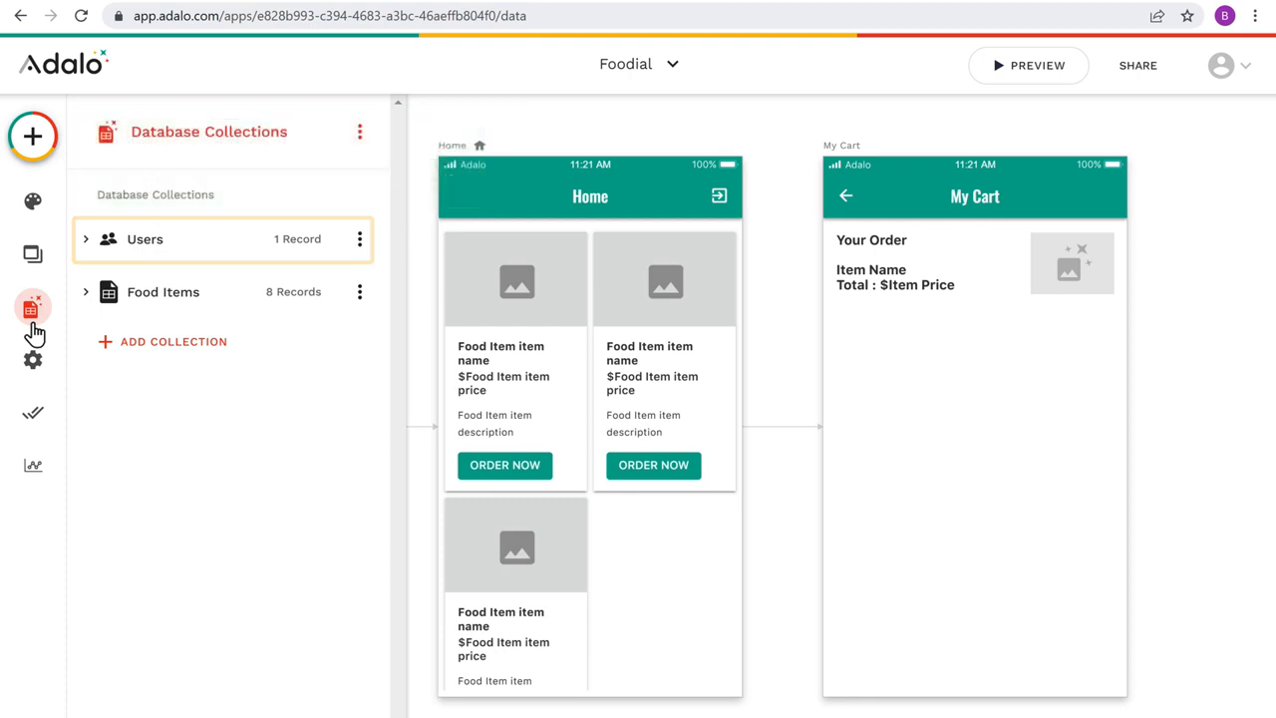
left_click(147, 249)
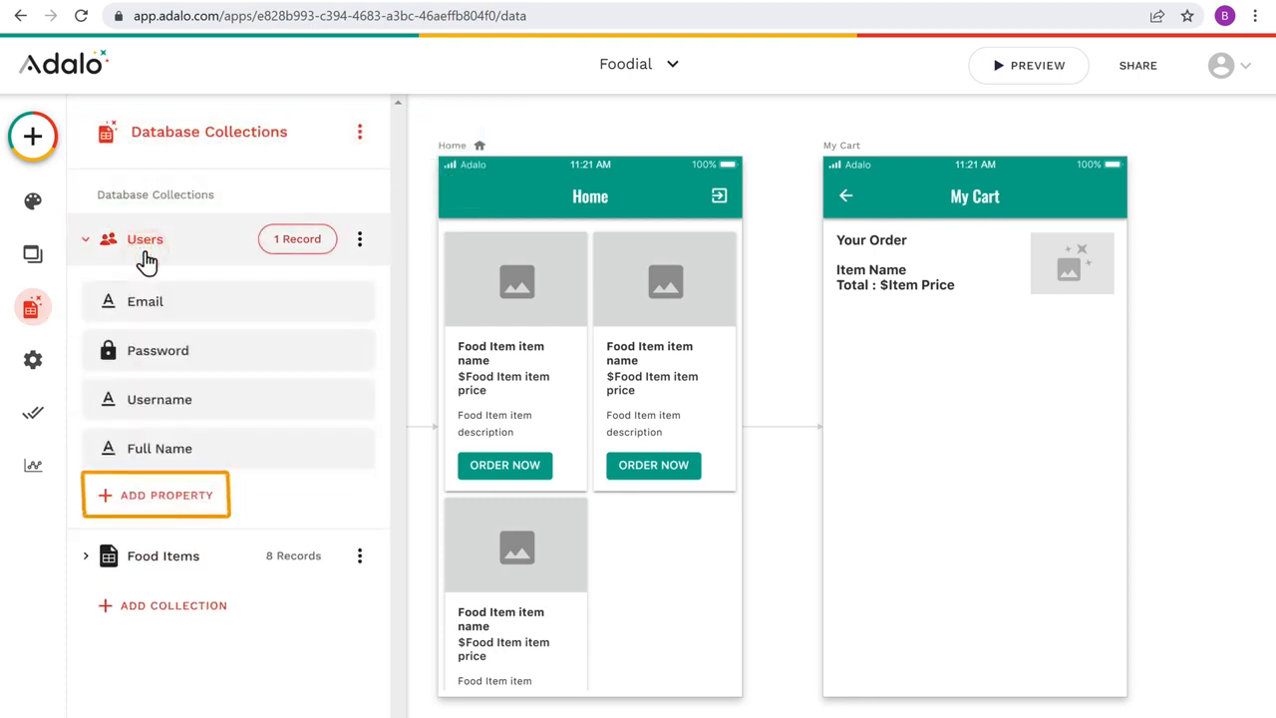
left_click(159, 507)
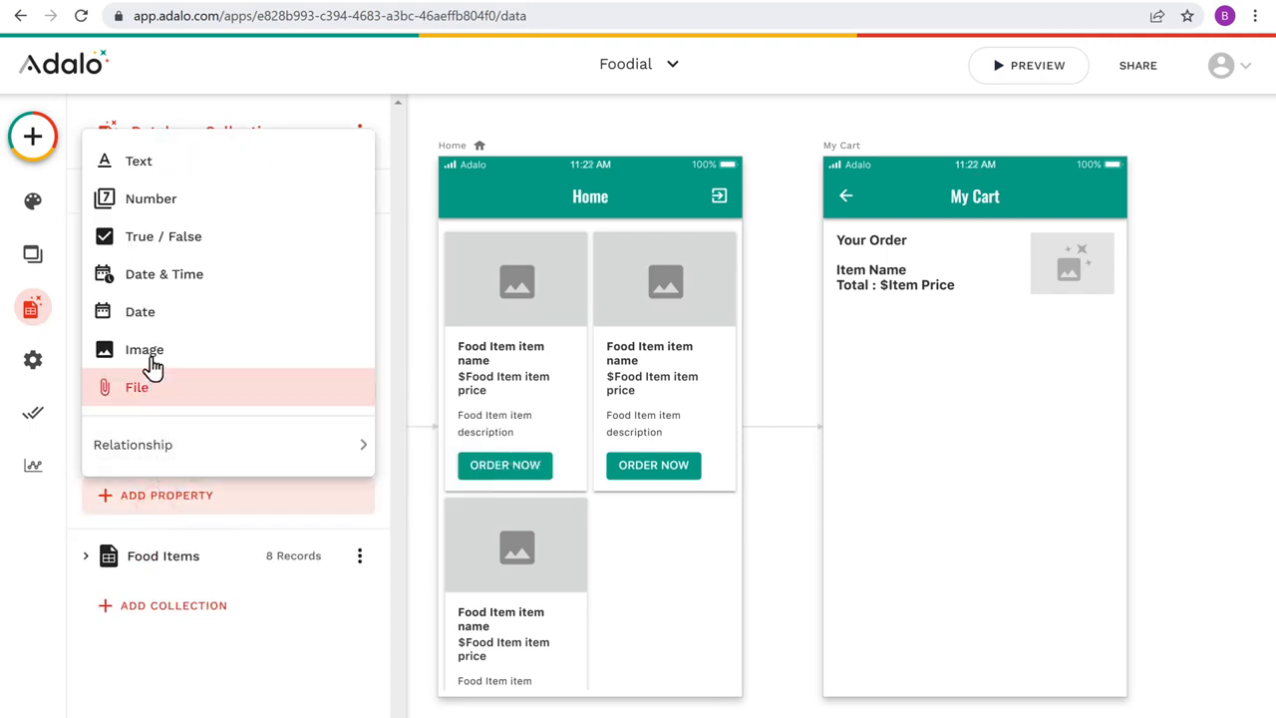
left_click(141, 172)
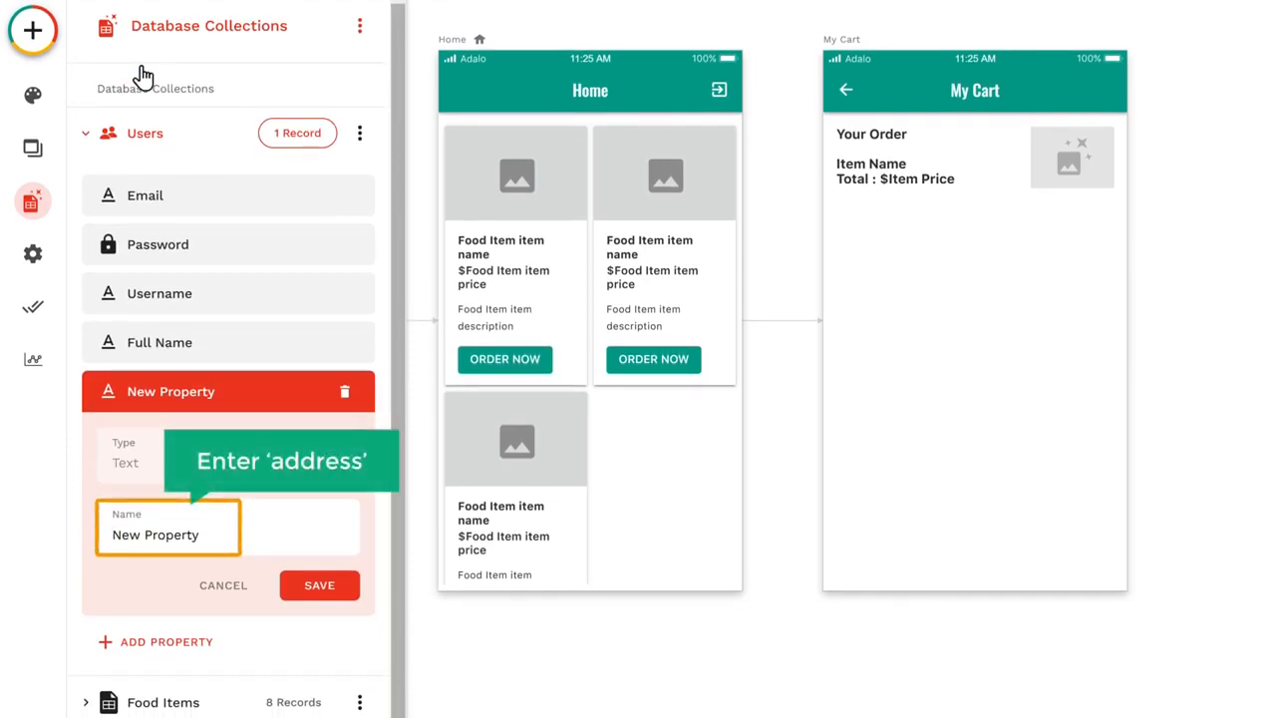
left_click_drag(109, 534, 209, 535)
type("Address")
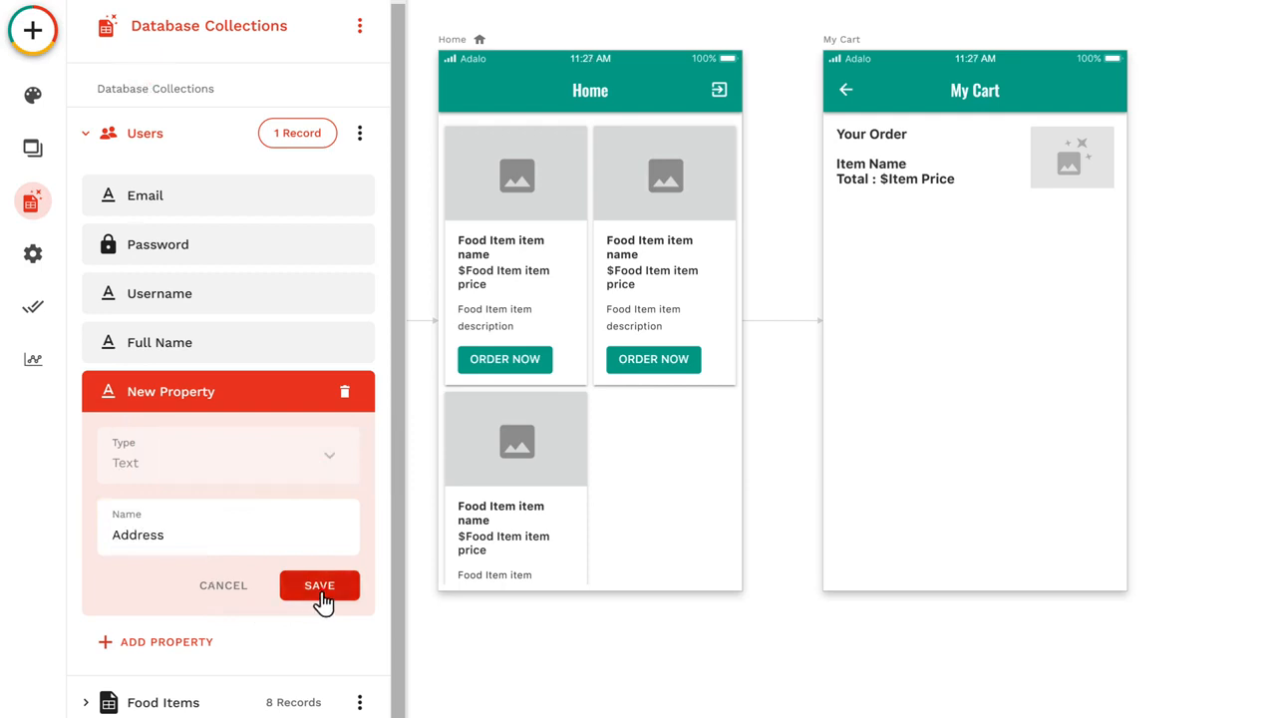
left_click(320, 586)
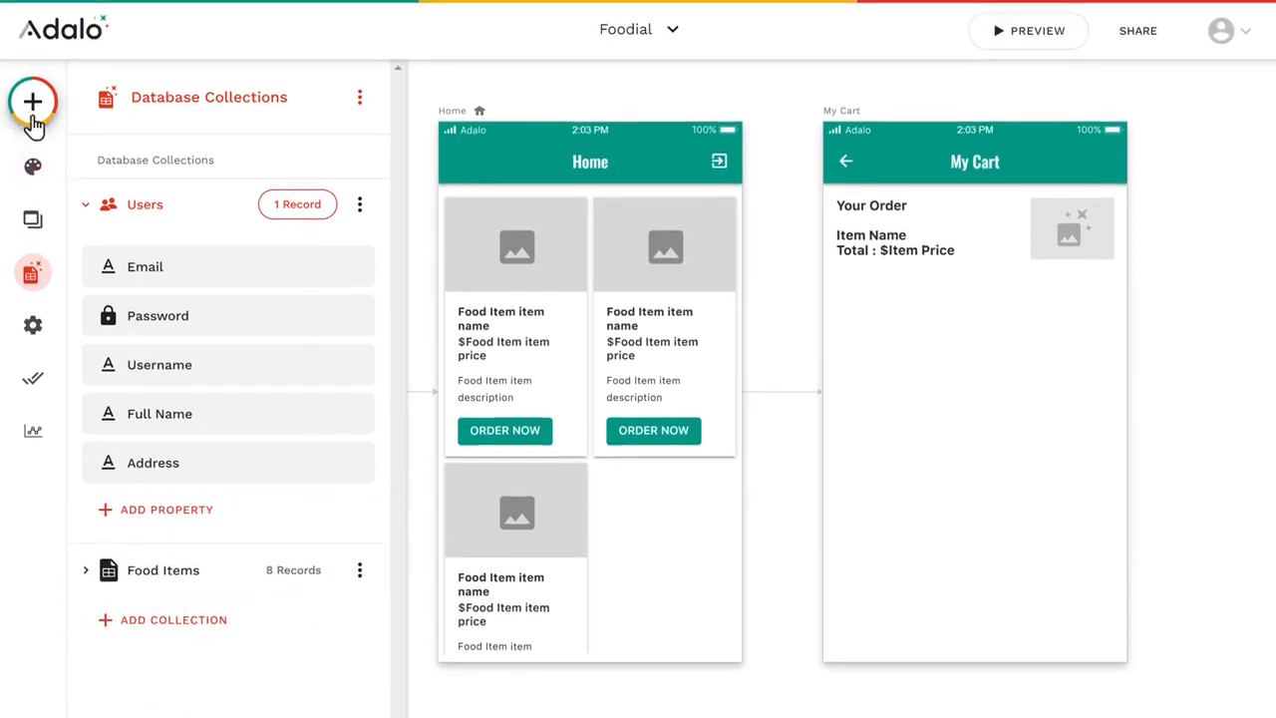
Step: Add a text component below the order details on My Cart and set its text to Your Address
left_click(33, 36)
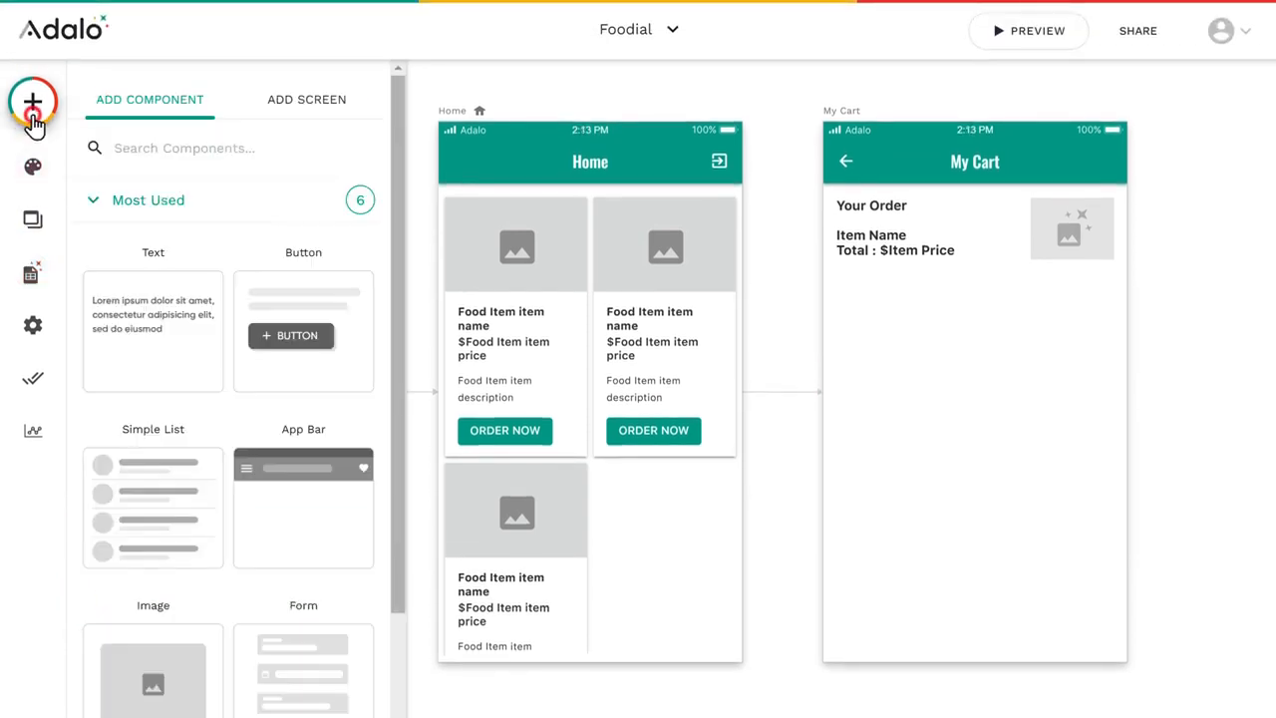
left_click_drag(153, 356, 870, 292)
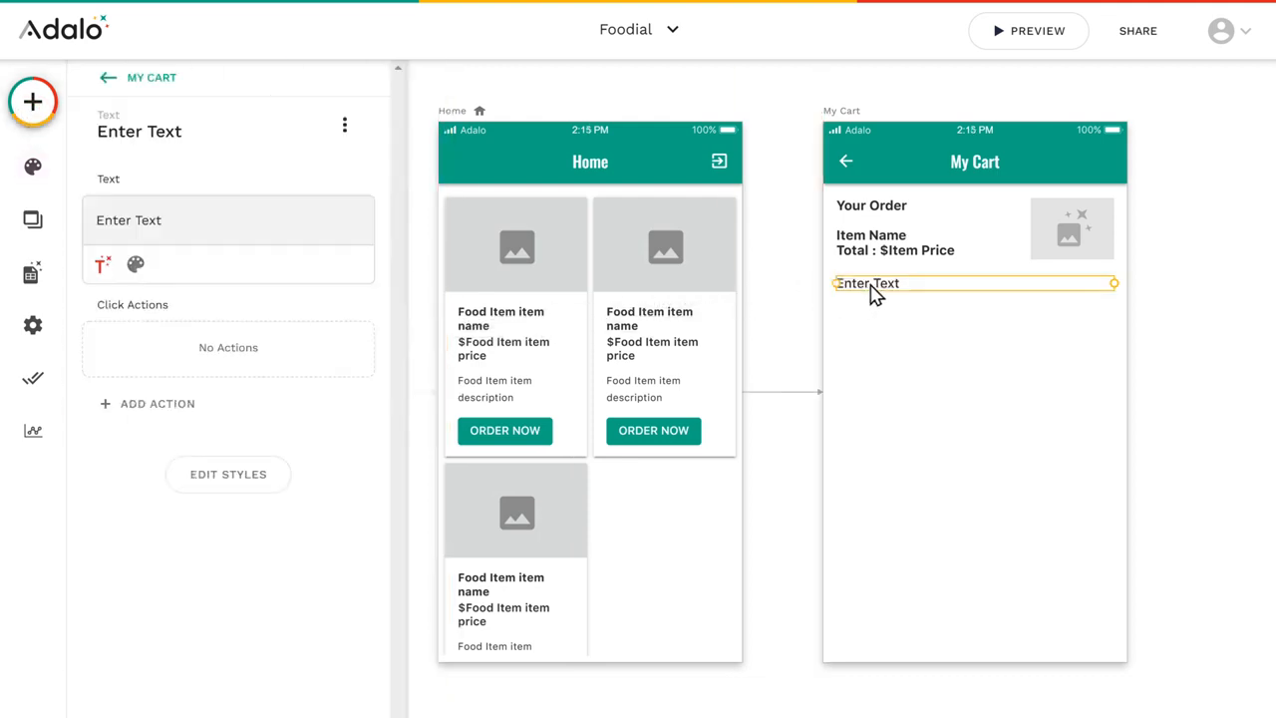
triple_click(164, 220)
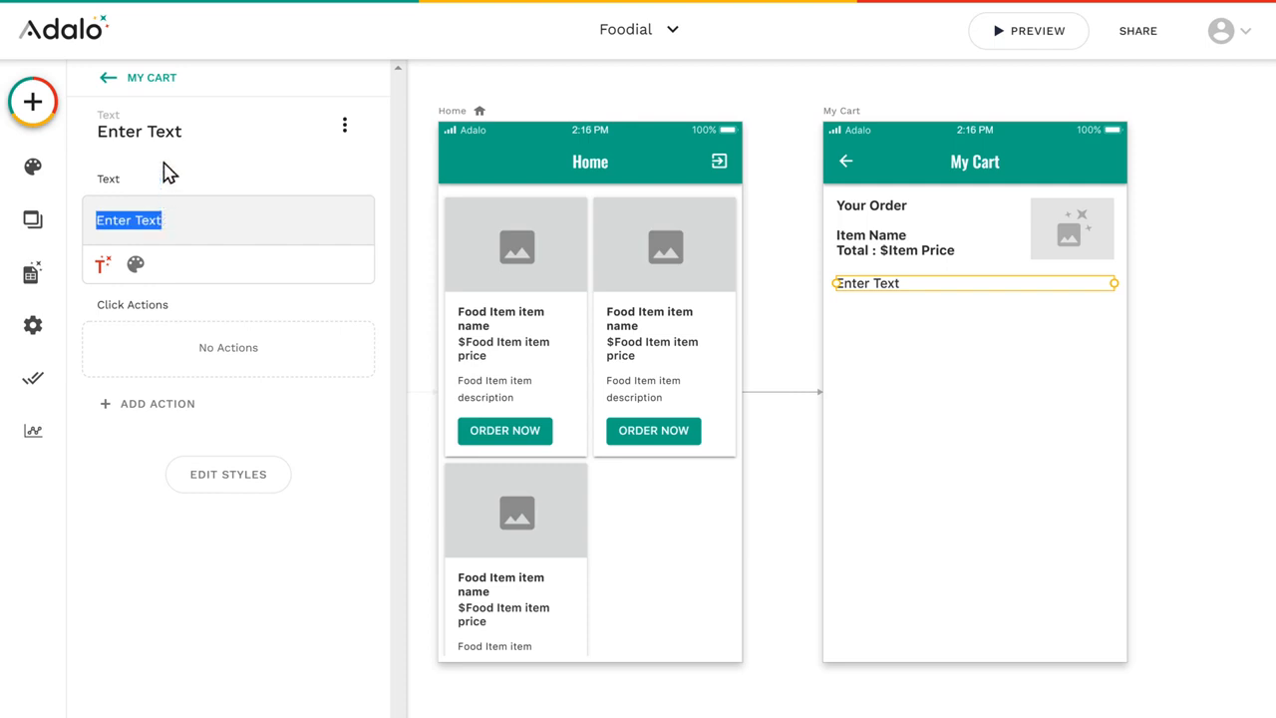
type("Your Address")
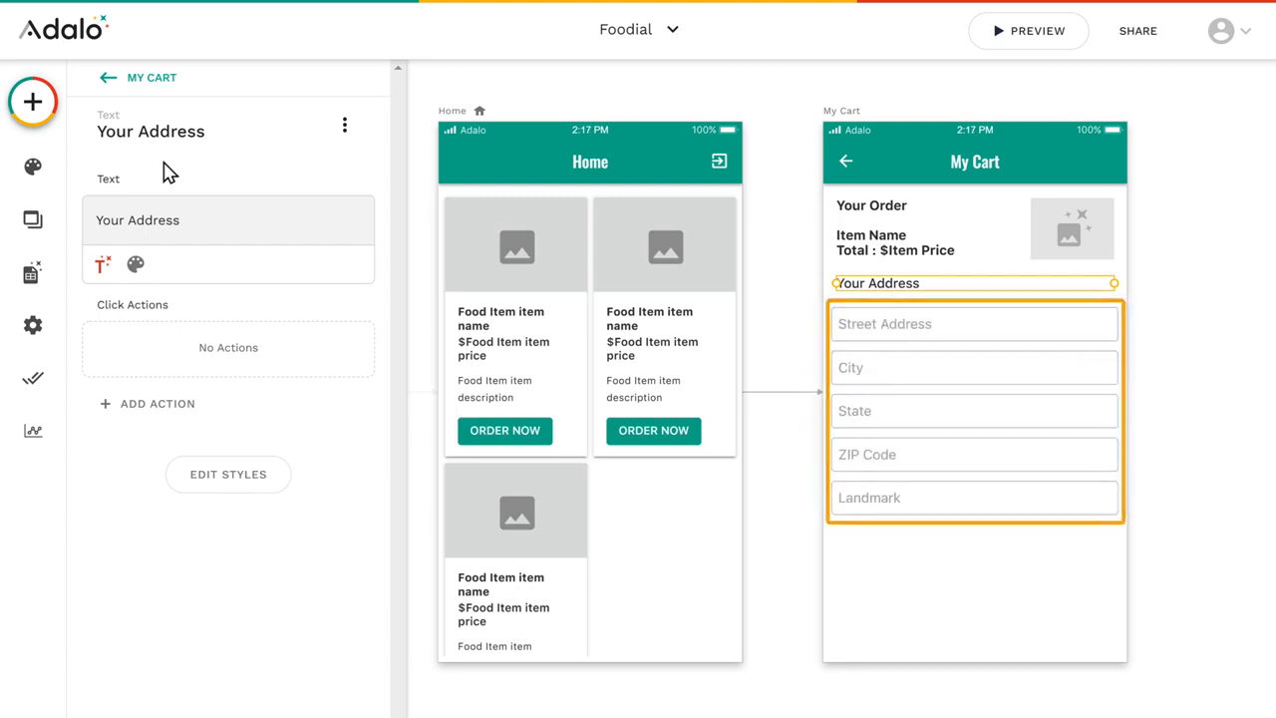
Step: Add a text input field below Your Address on the My Cart screen and name it Street Address
left_click(33, 112)
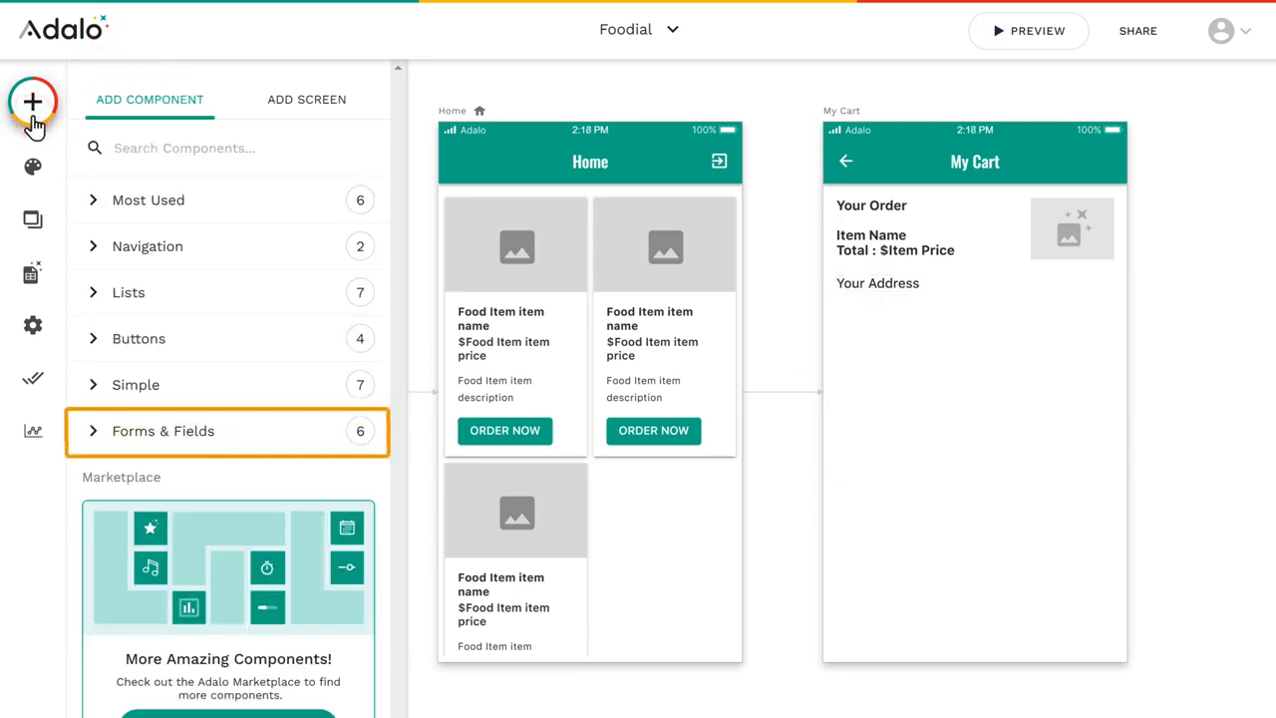
left_click(163, 450)
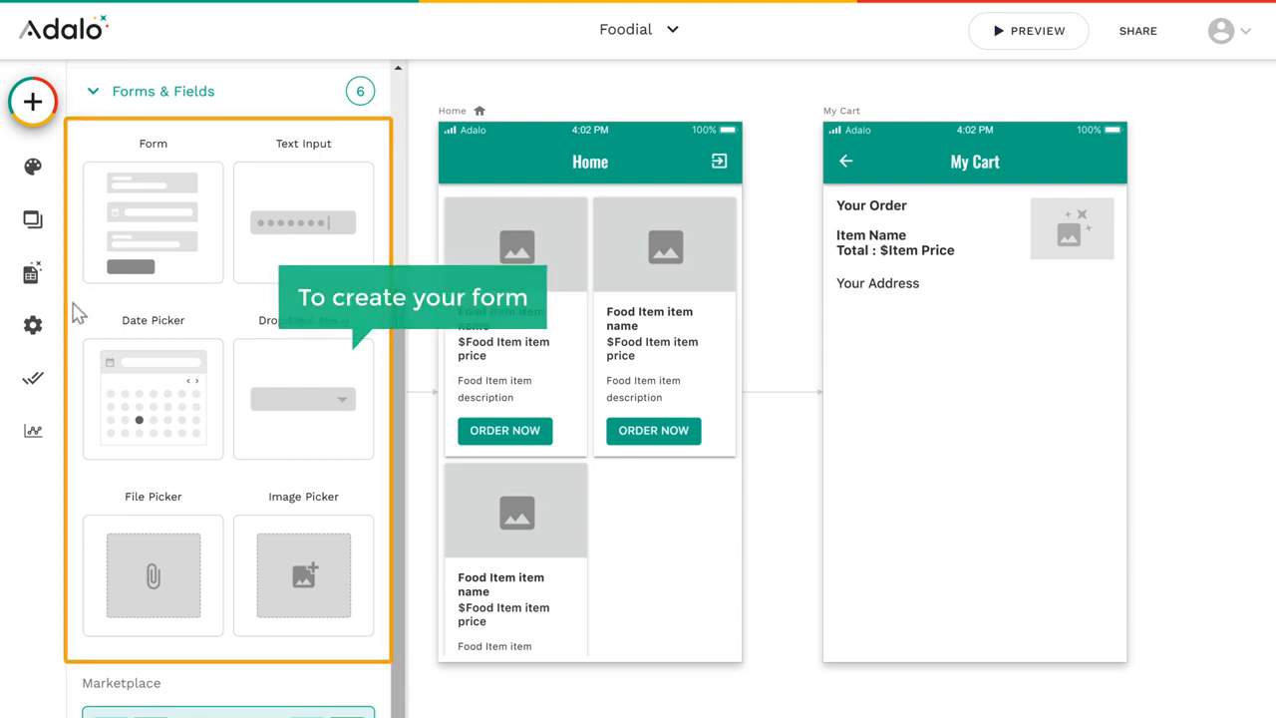
left_click_drag(302, 251, 972, 327)
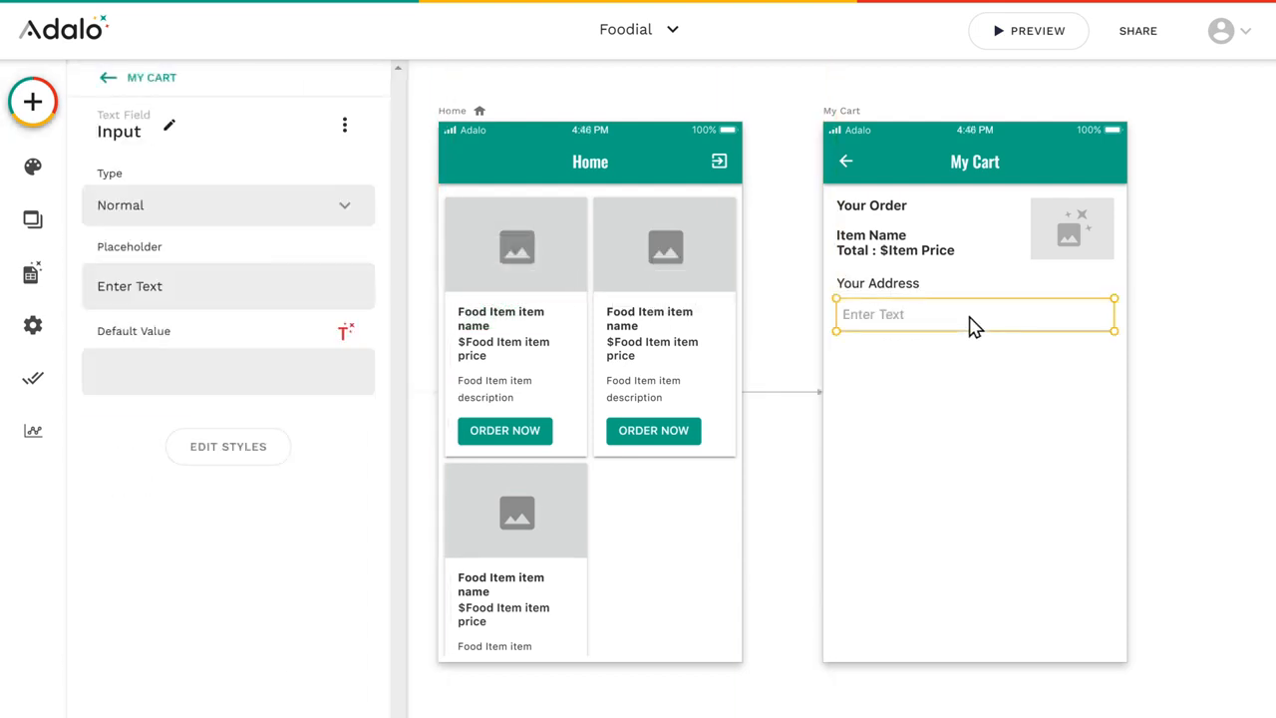
left_click(169, 128)
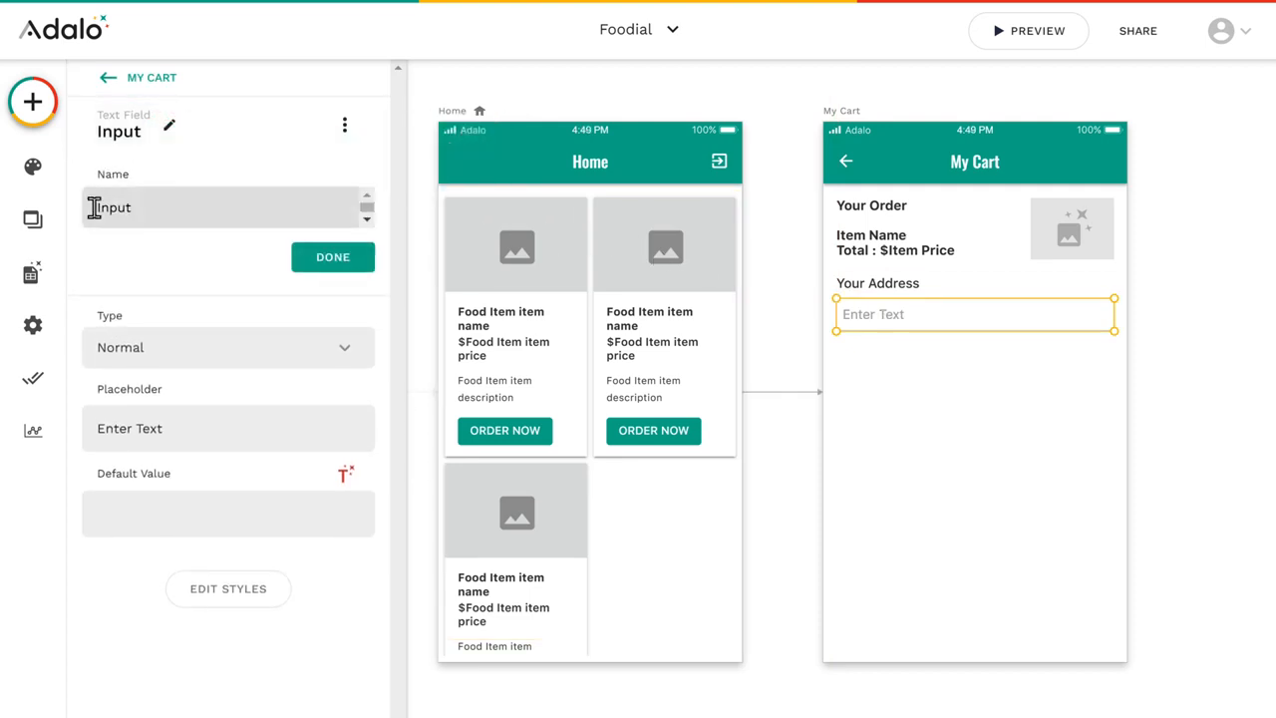
type("Street Address")
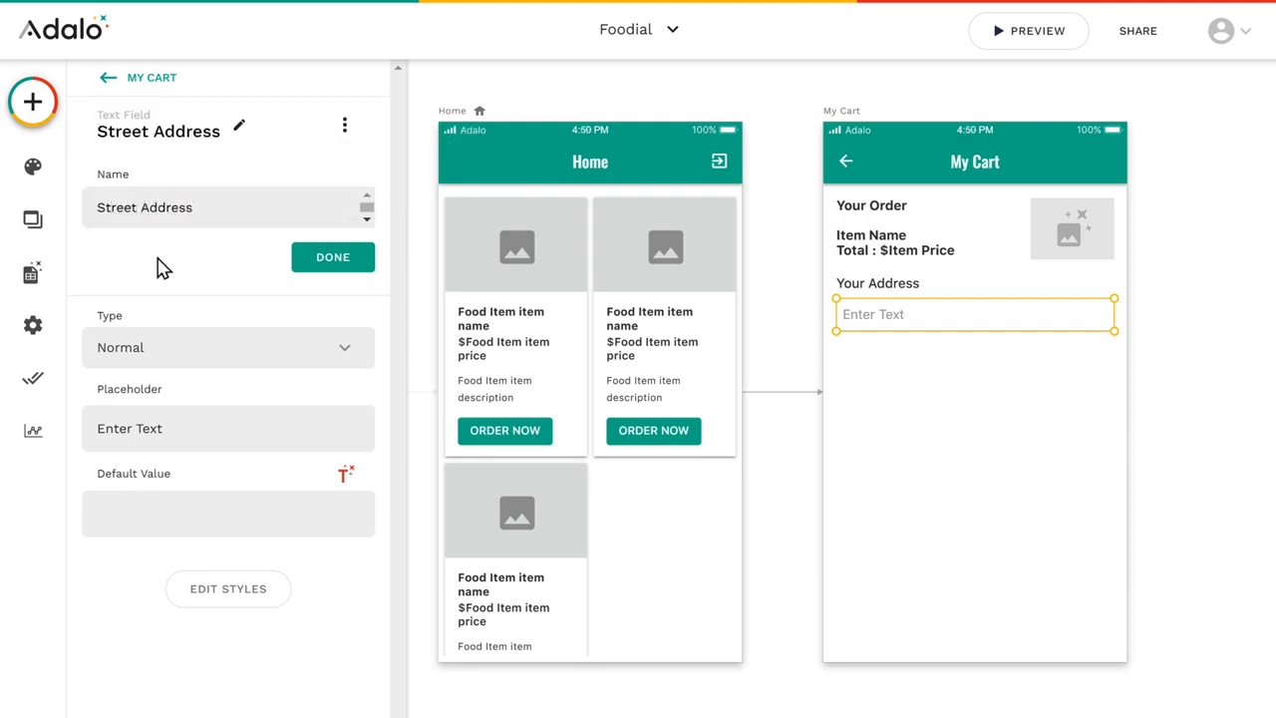
left_click(333, 264)
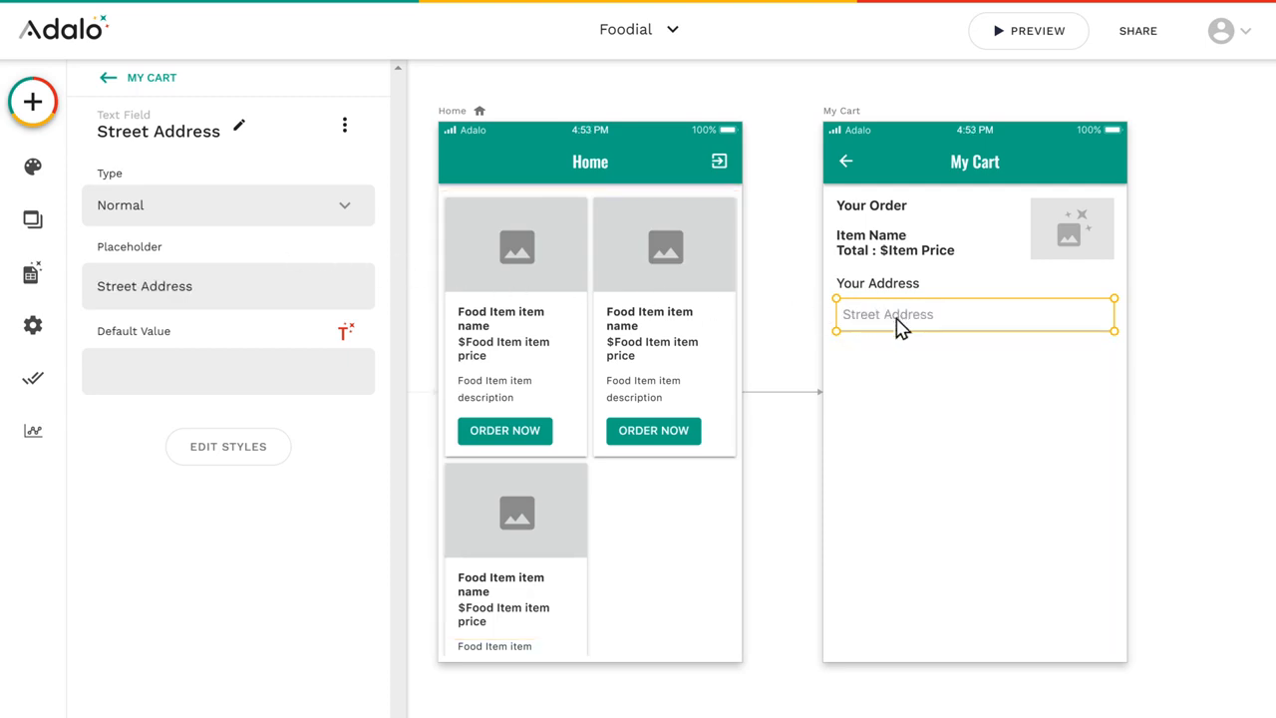
Step: Duplicate the Street Address field, place the copy below the original, rename it City and clear its placeholder text
key("ctrl+v")
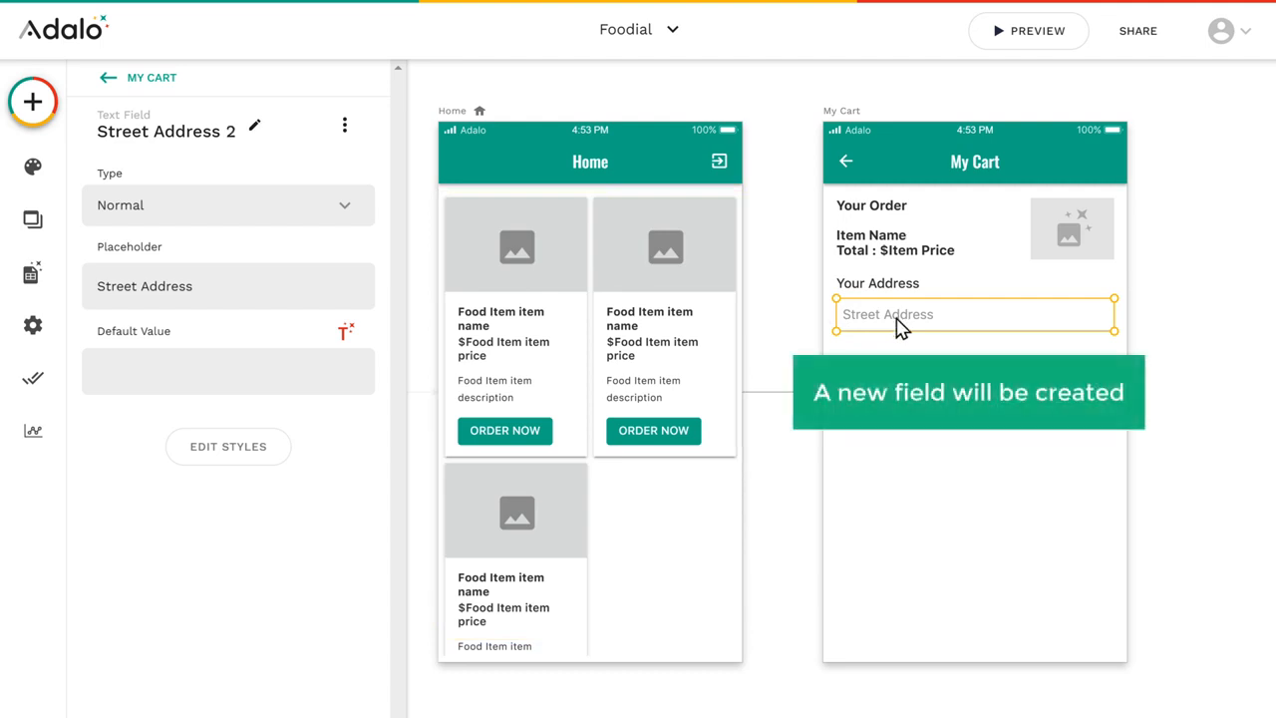
left_click_drag(897, 329, 897, 362)
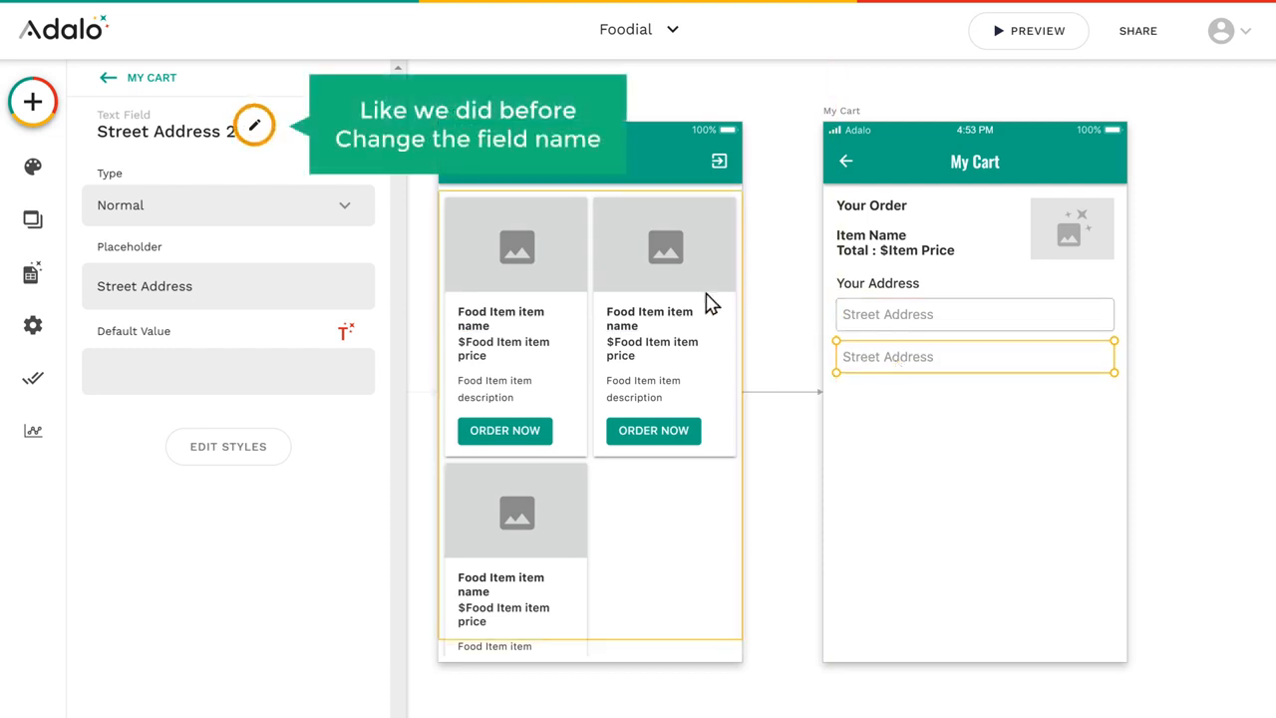
left_click(254, 132)
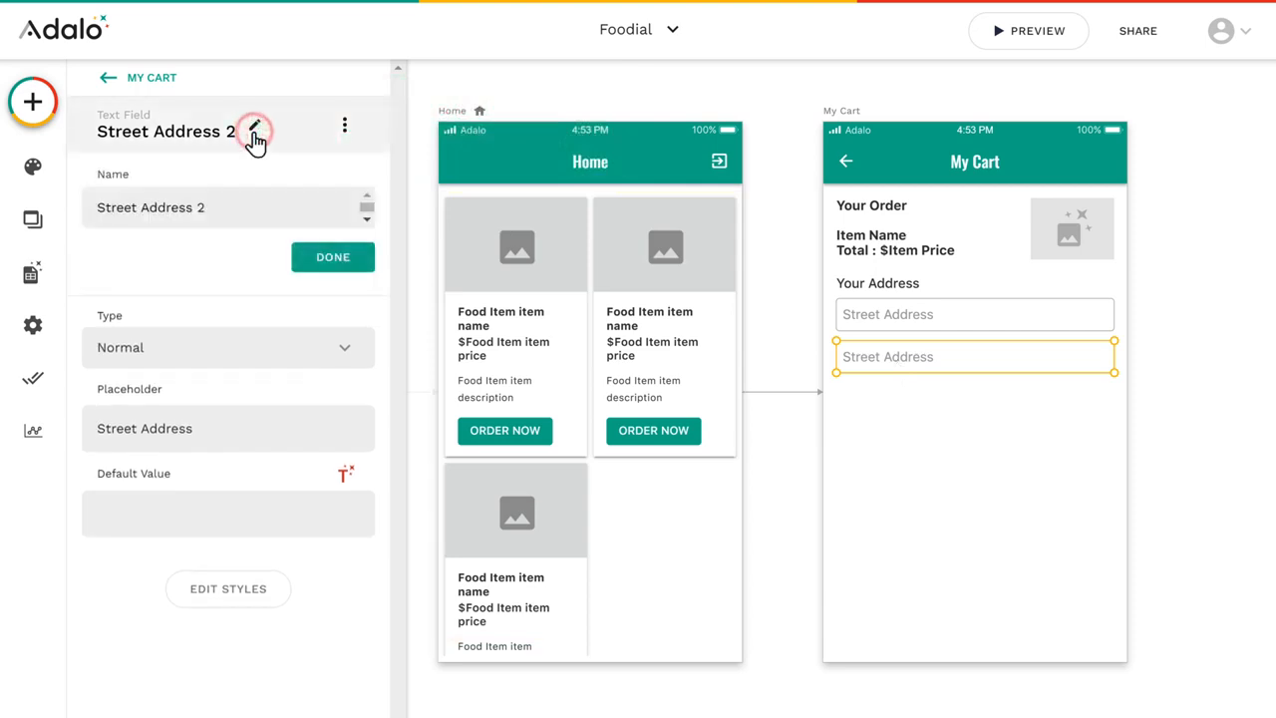
left_click_drag(97, 207, 210, 210)
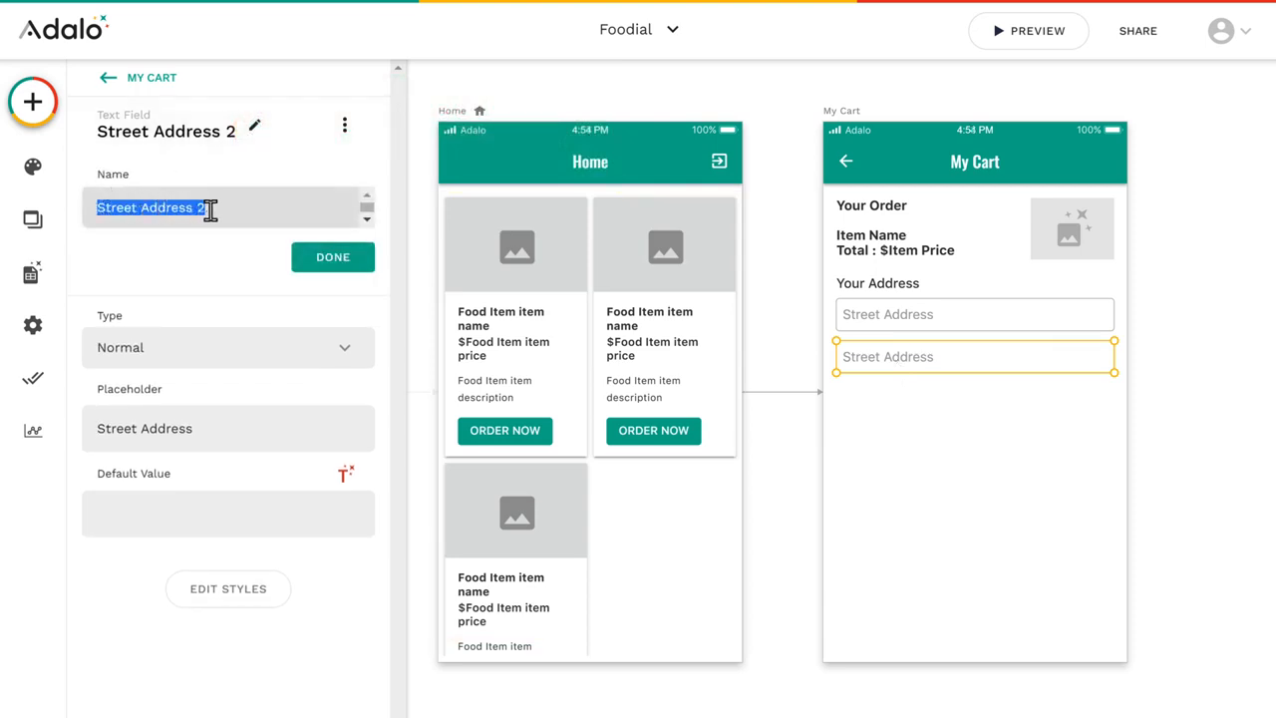
type("City")
left_click(333, 264)
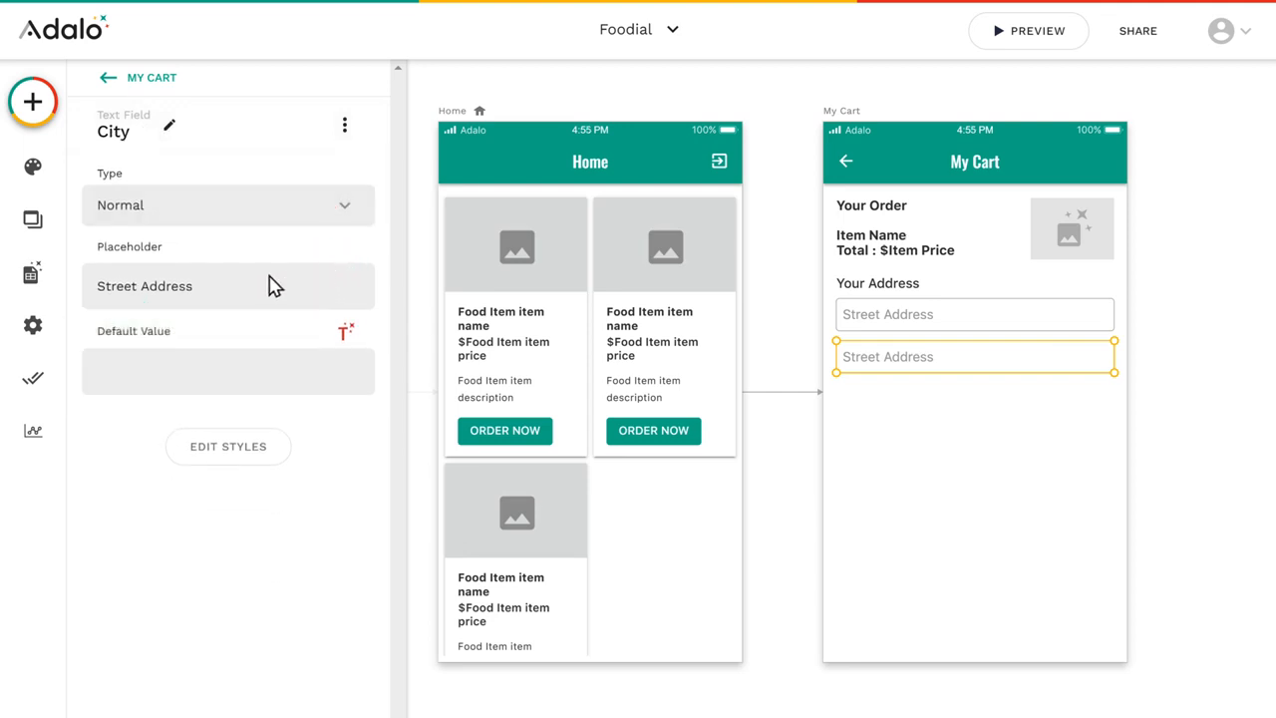
key("ctrl+a")
key("BackSpace")
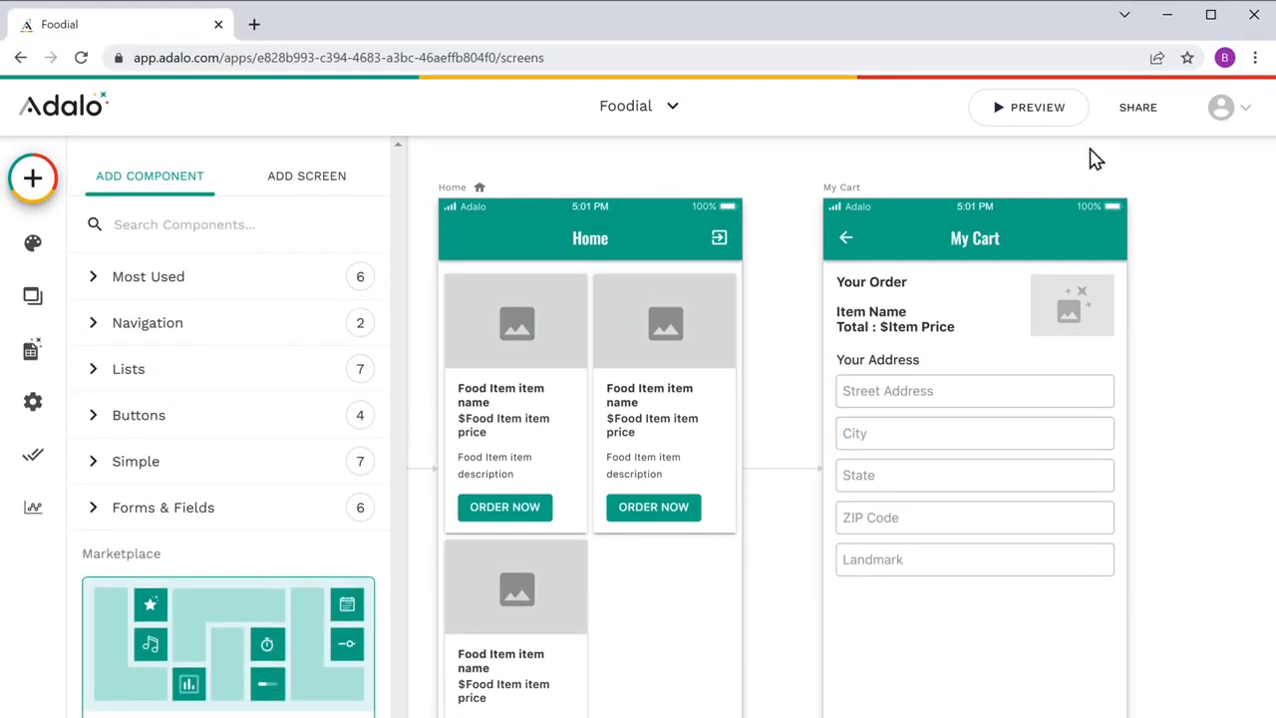
Step: Preview the app and order the Chicken Burger to check the address fields on My Cart
left_click(1038, 114)
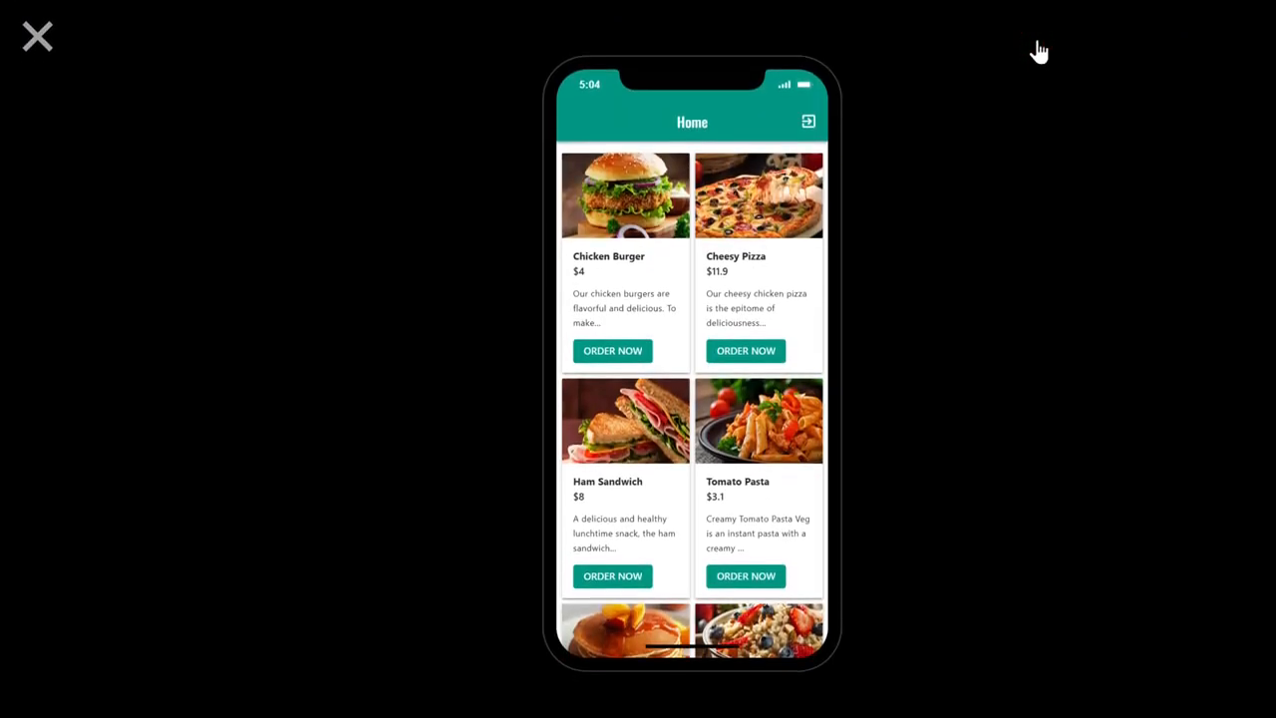
left_click(612, 351)
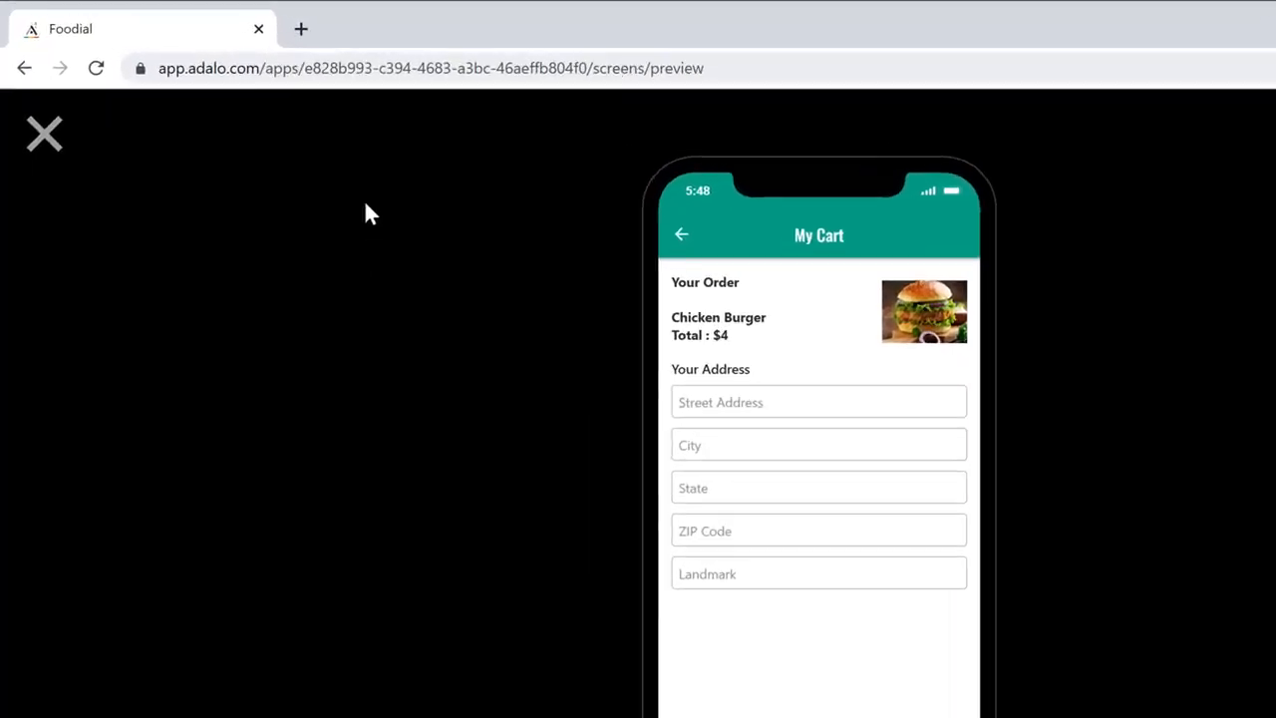
Step: Open stripe.com in a new browser tab and start the account sign-up
left_click(301, 29)
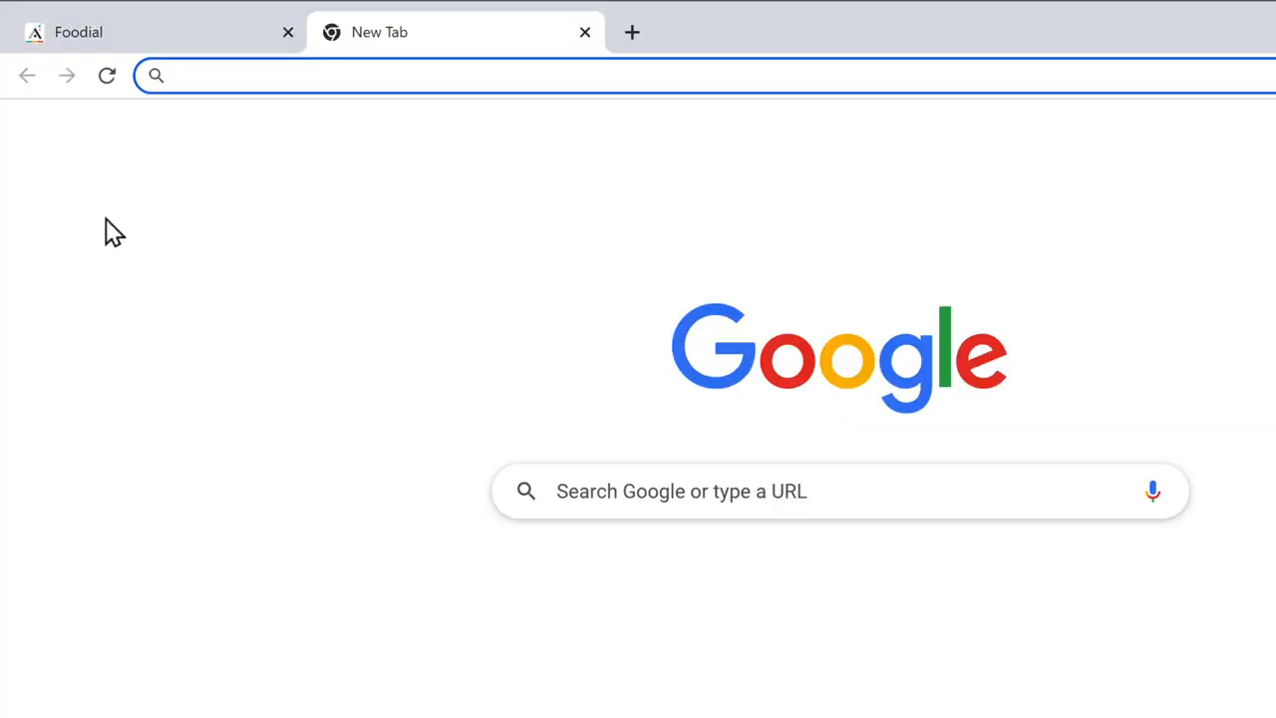
type("stripe.com")
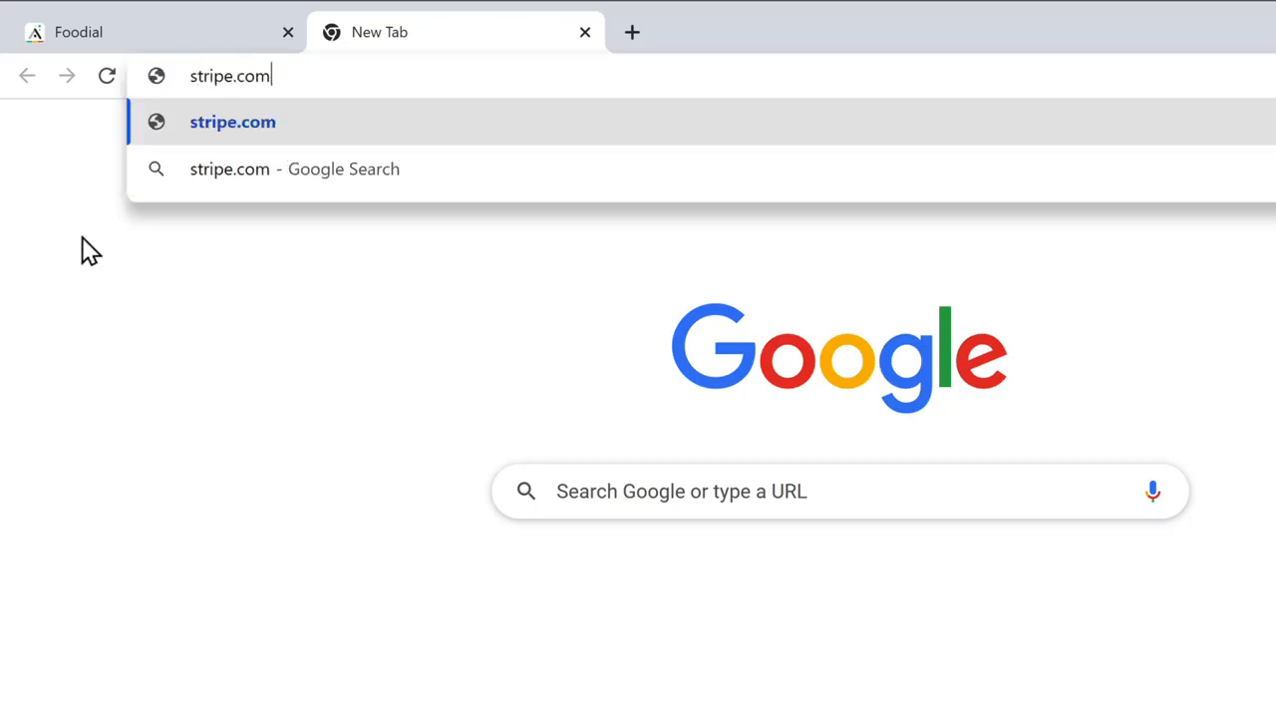
key("Return")
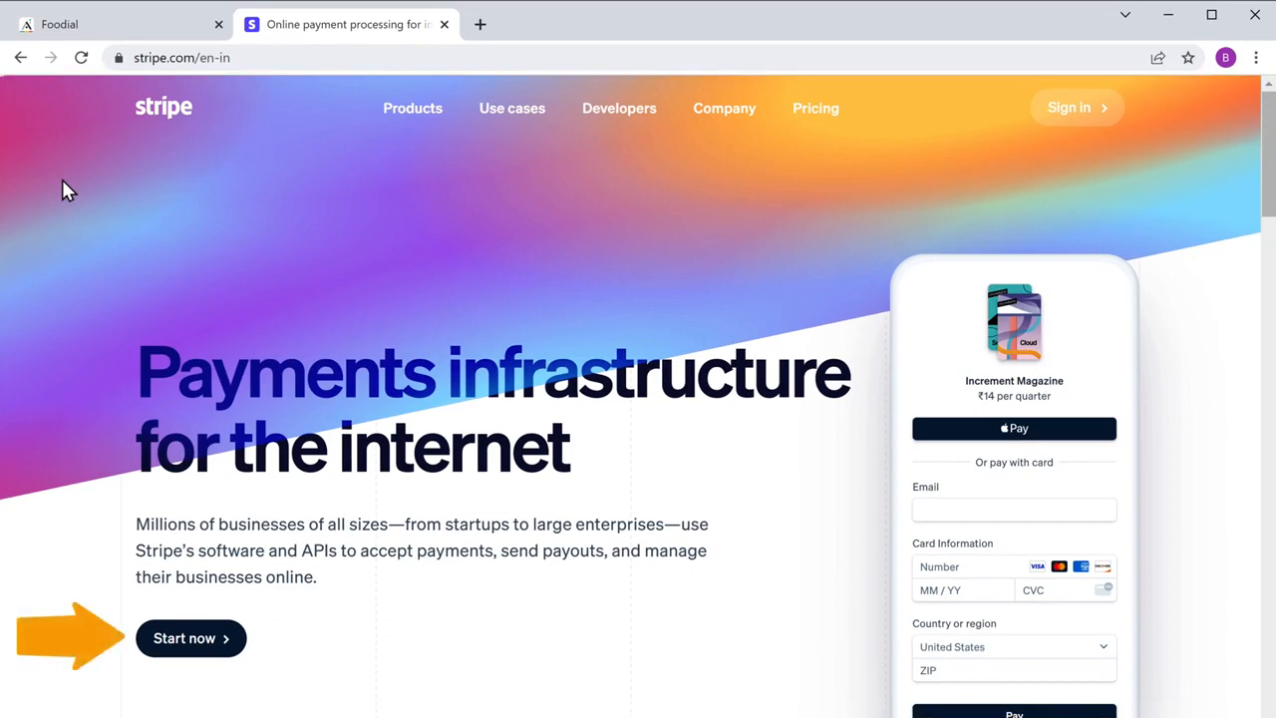
left_click(188, 650)
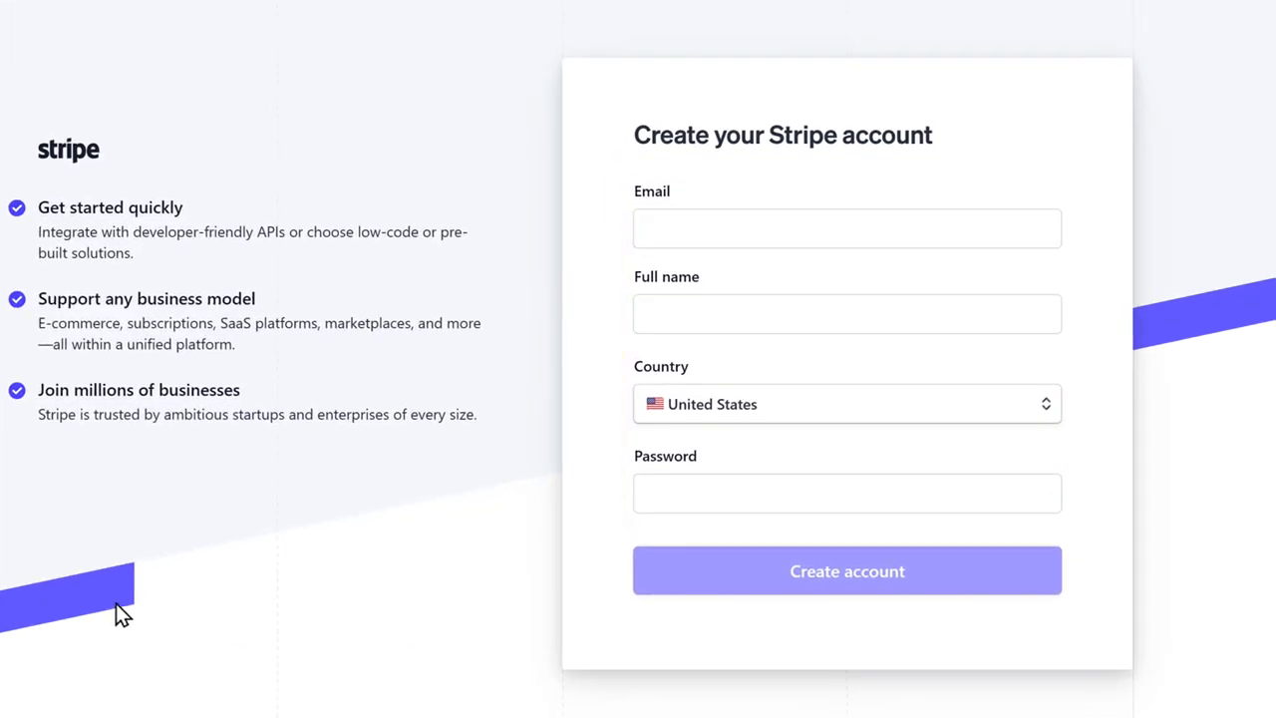
Step: Enter the e-mail, full name and account password in the Stripe sign-up form and create the account
left_click(653, 229)
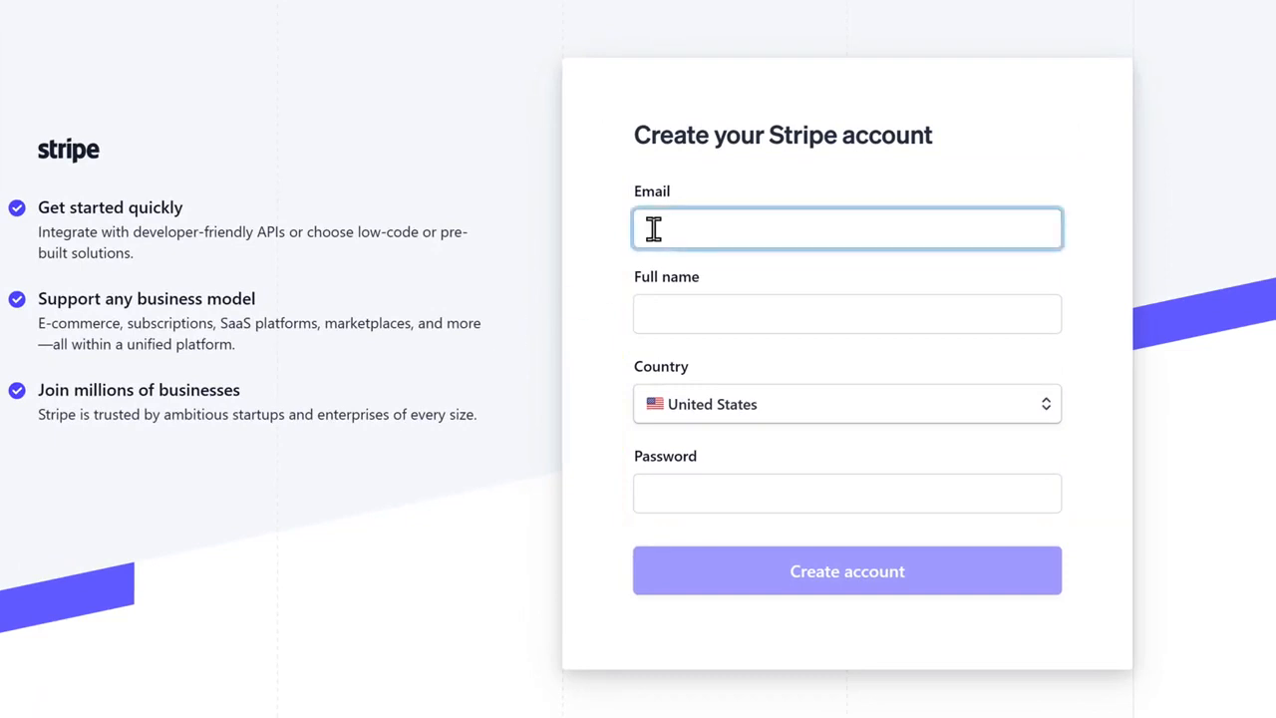
key("Tab")
key("Tab")
key("Tab")
type("••••••••••")
left_click(452, 492)
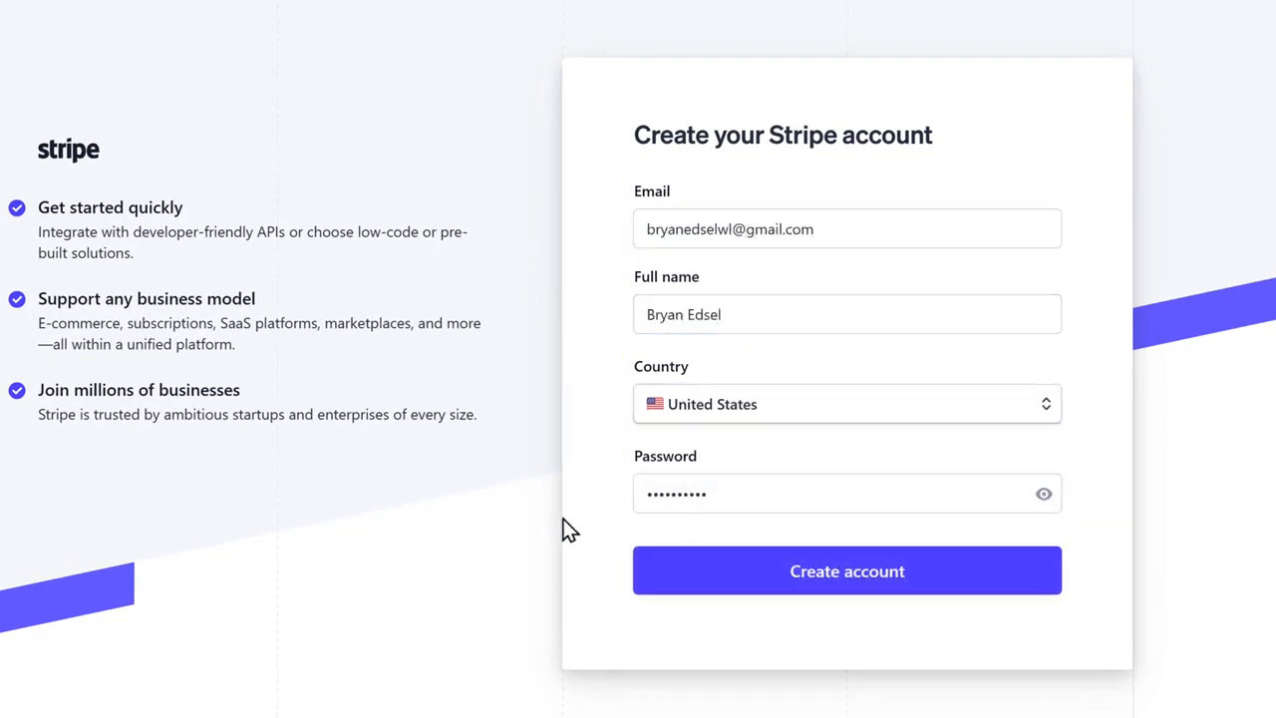
left_click(852, 596)
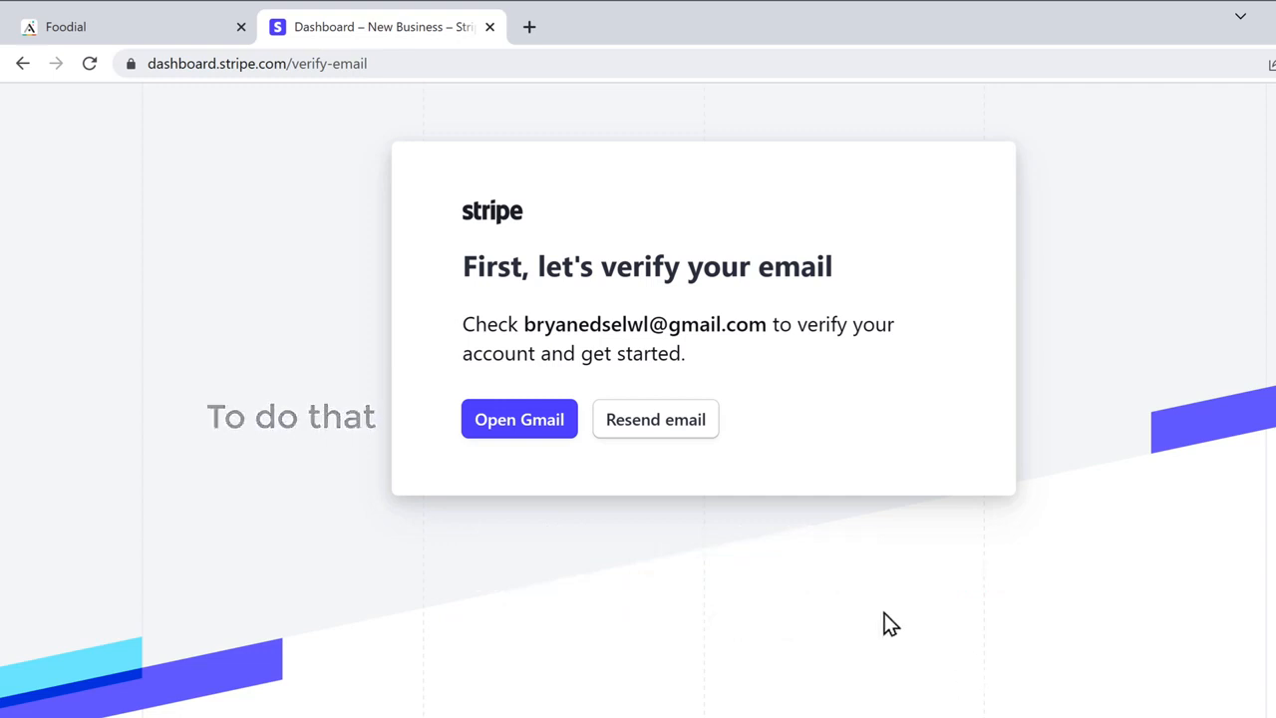
Step: Switch to Gmail, open Stripe's verification message and verify the account's email address
left_click(520, 436)
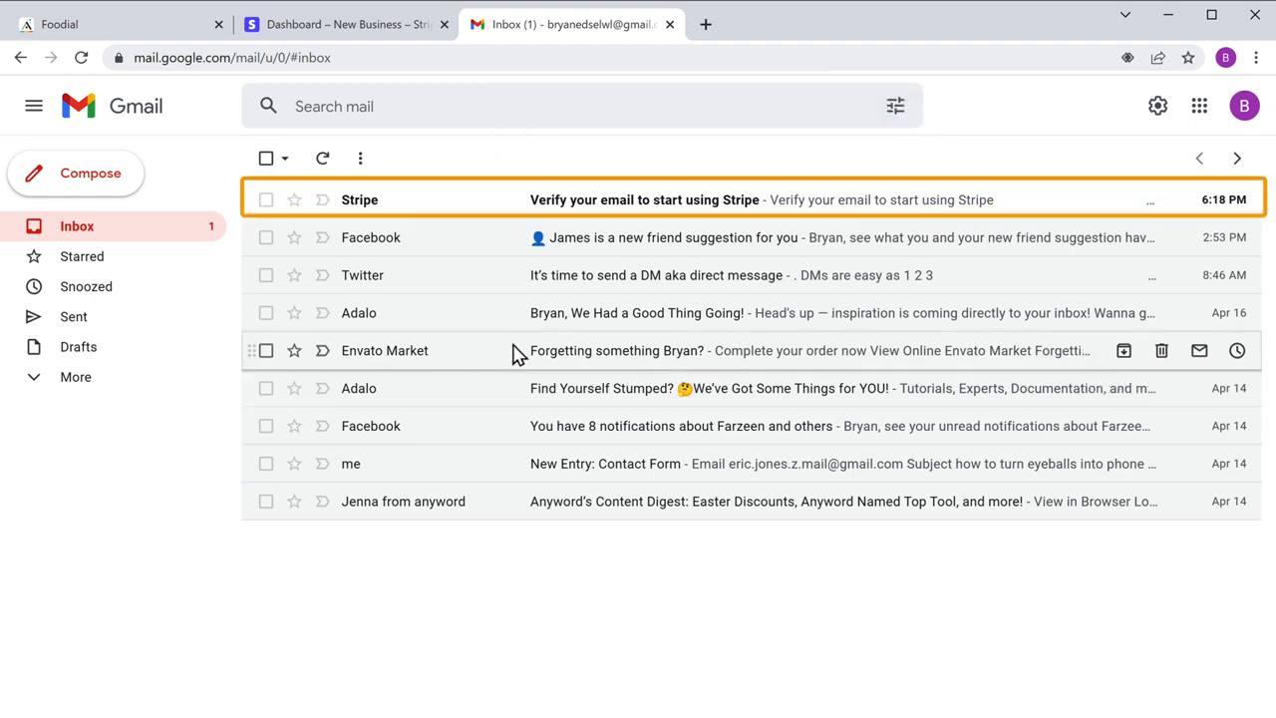
left_click(623, 212)
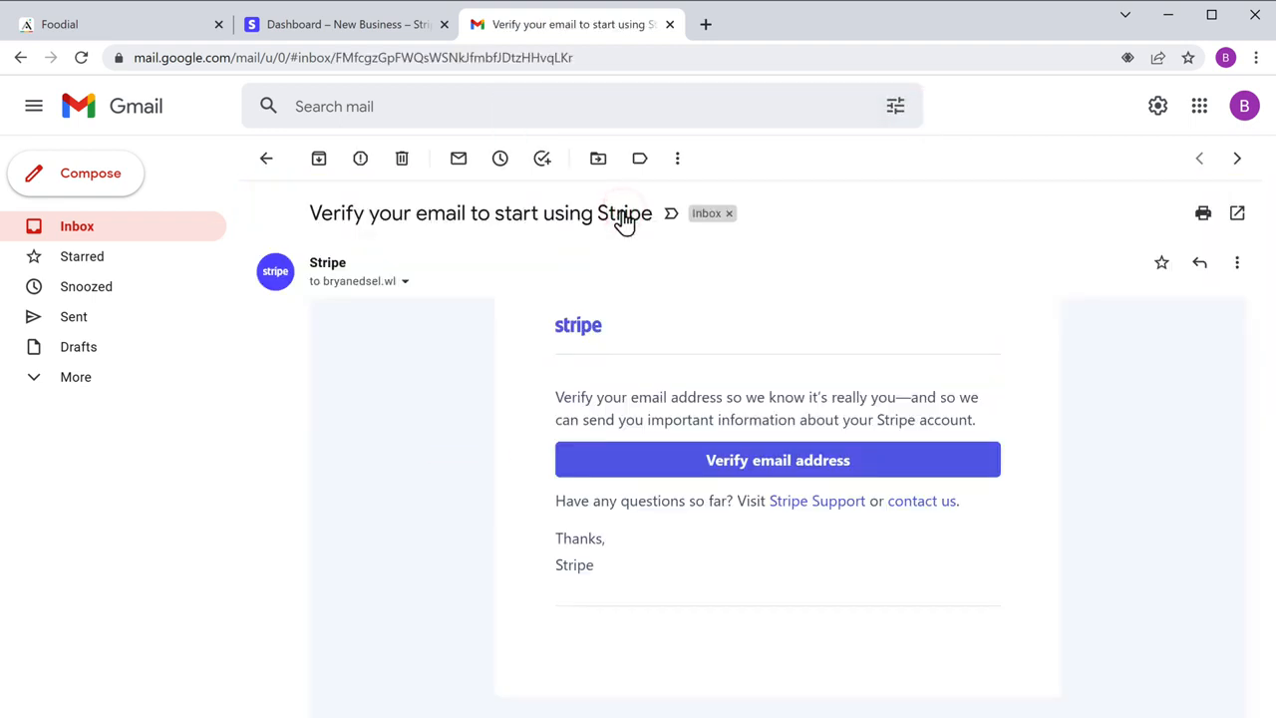
left_click(774, 468)
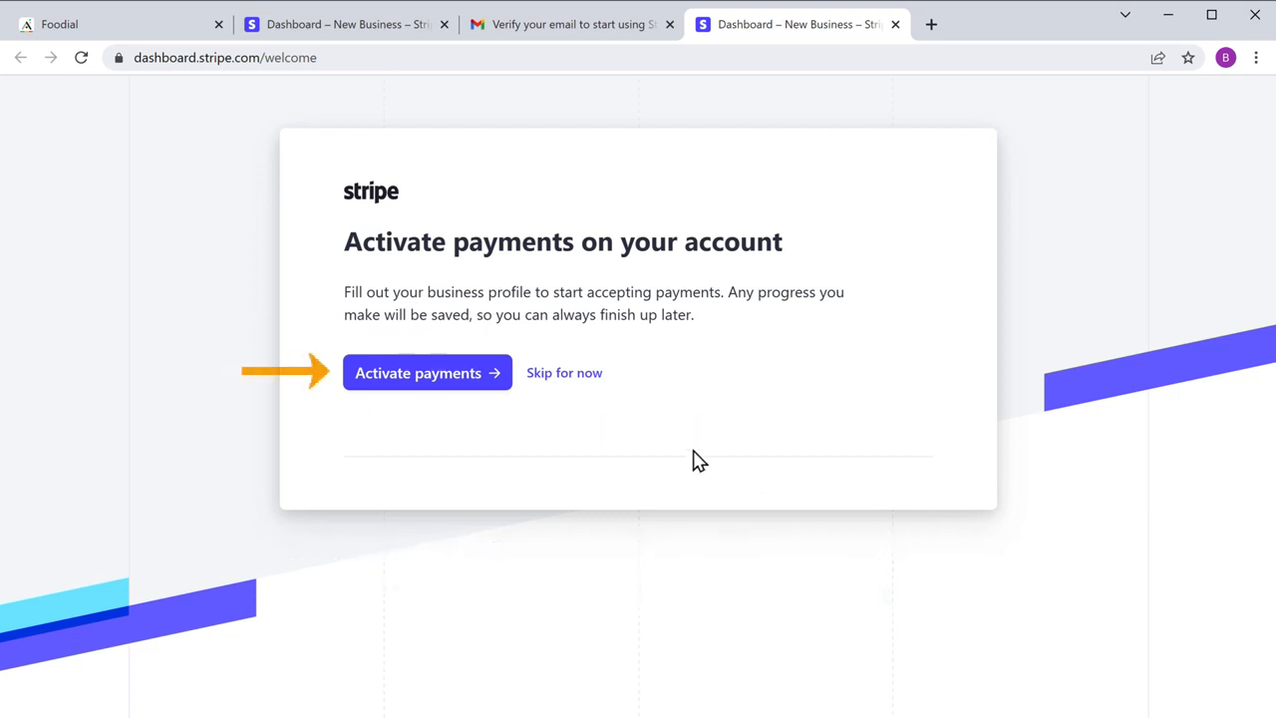
Step: Start activating payments in Stripe, fill in the registered business address and continue to the business details
left_click(421, 390)
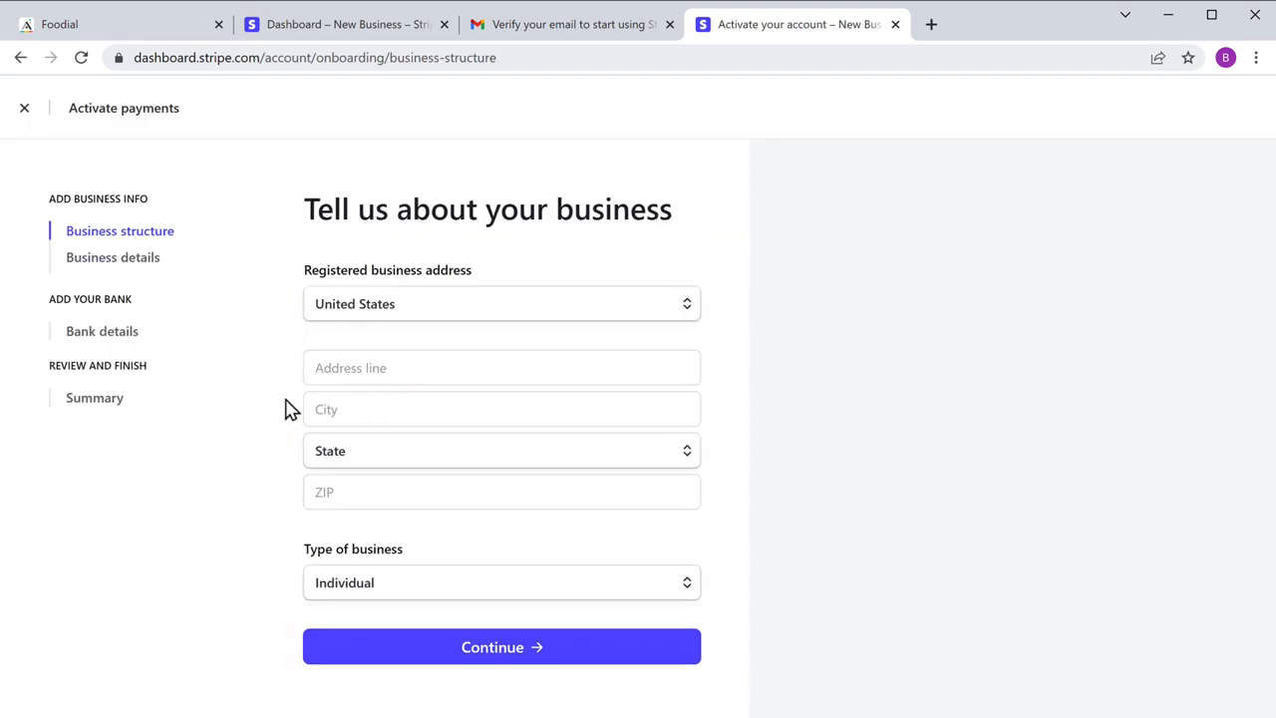
left_click(315, 368)
key("Tab")
type("New York")
key("Tab")
type("New York")
key("Tab")
type("10014")
left_click(495, 662)
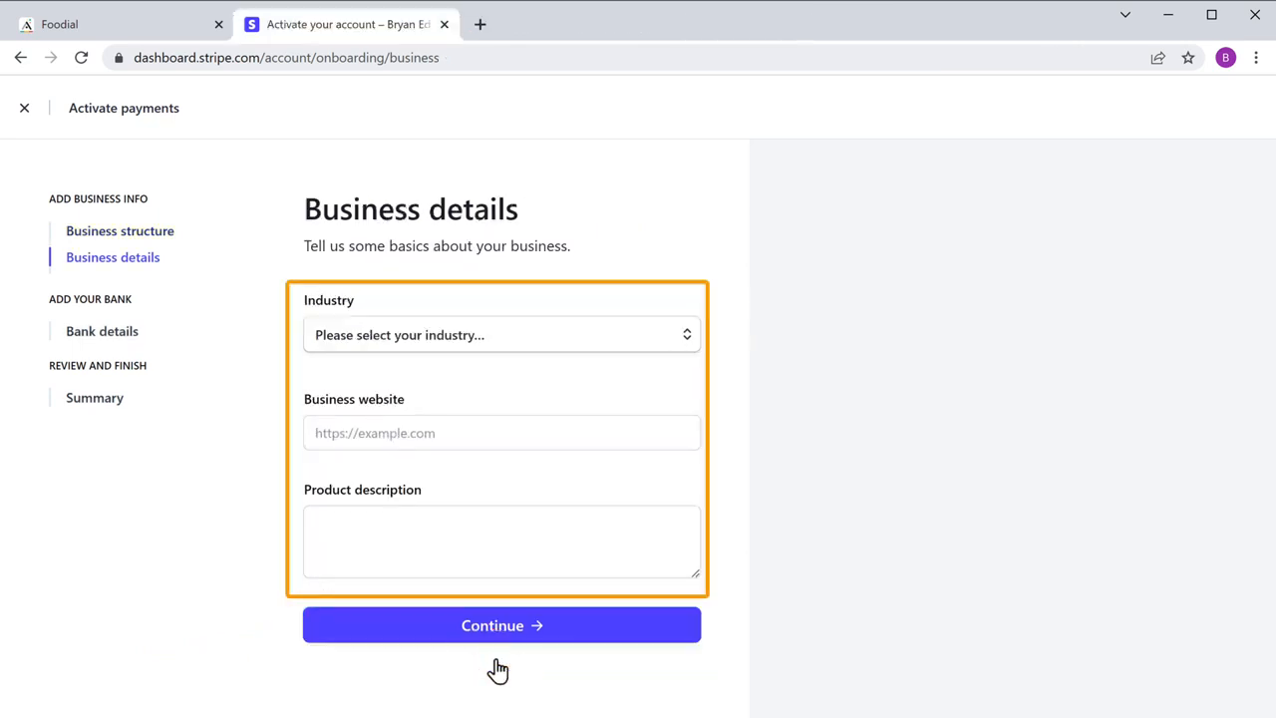
Step: Set the business industry to Other food and dining from the Food and drink category
left_click(687, 348)
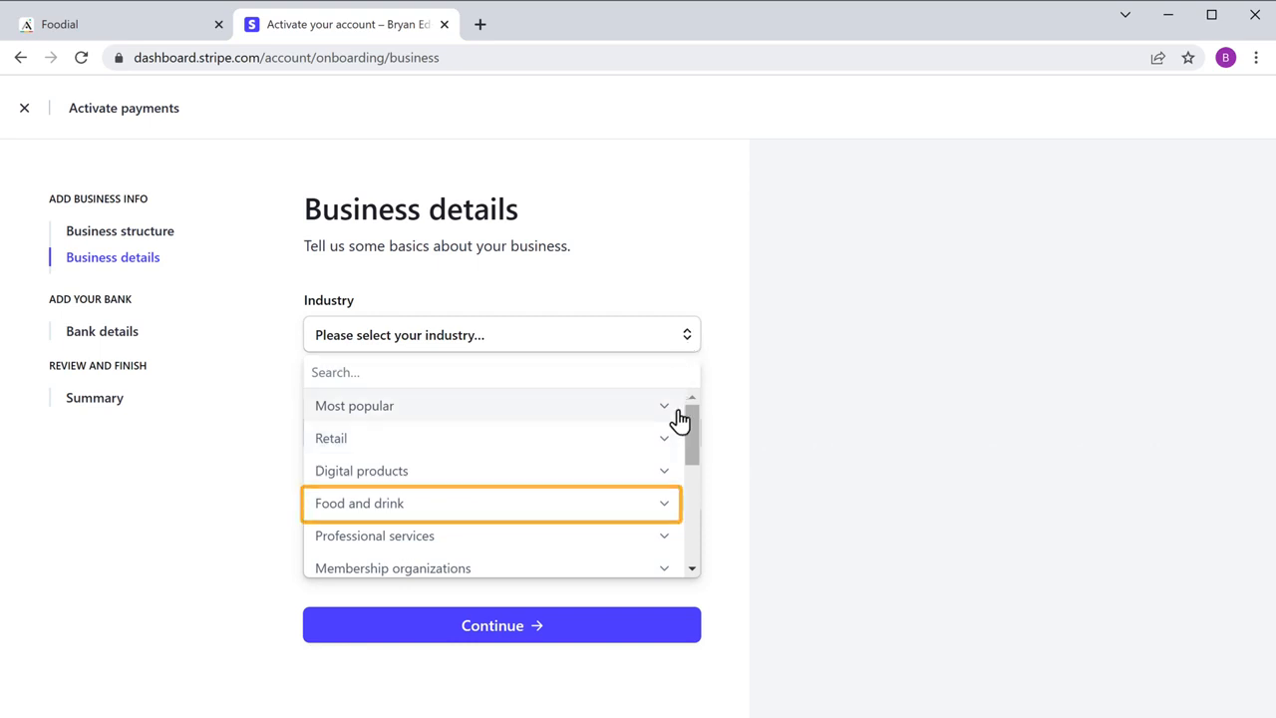
left_click(664, 514)
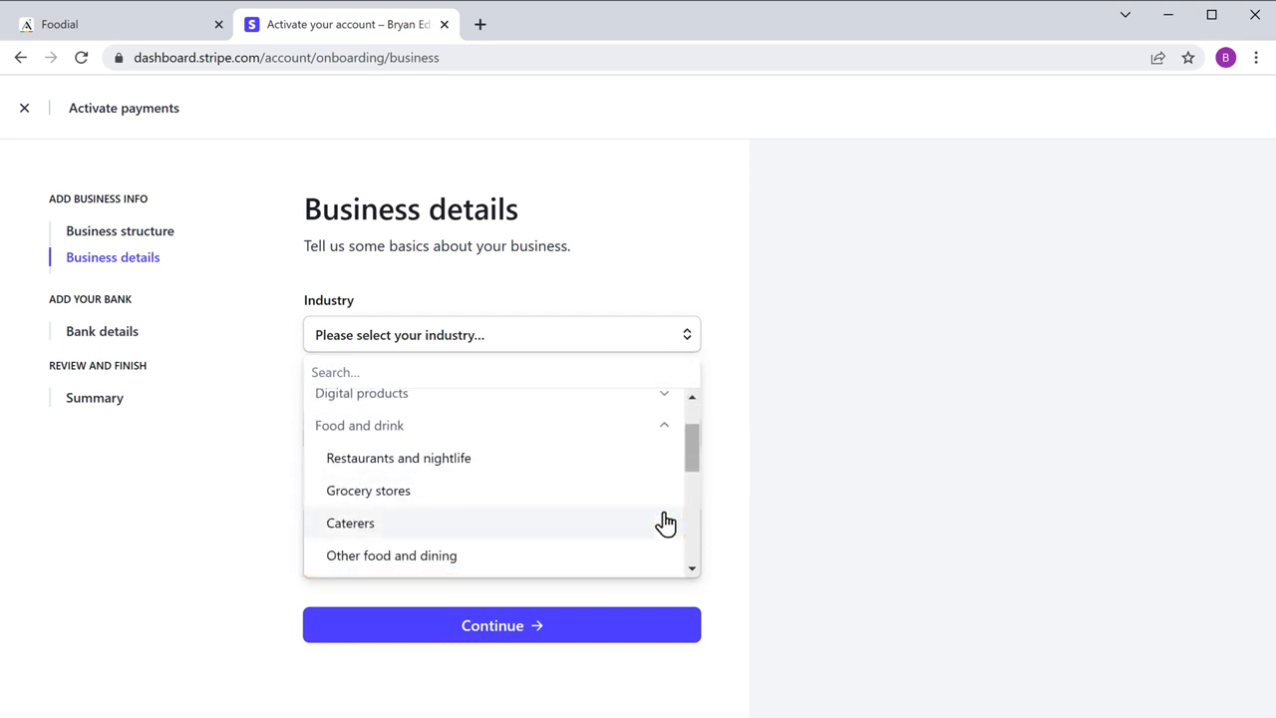
left_click(378, 564)
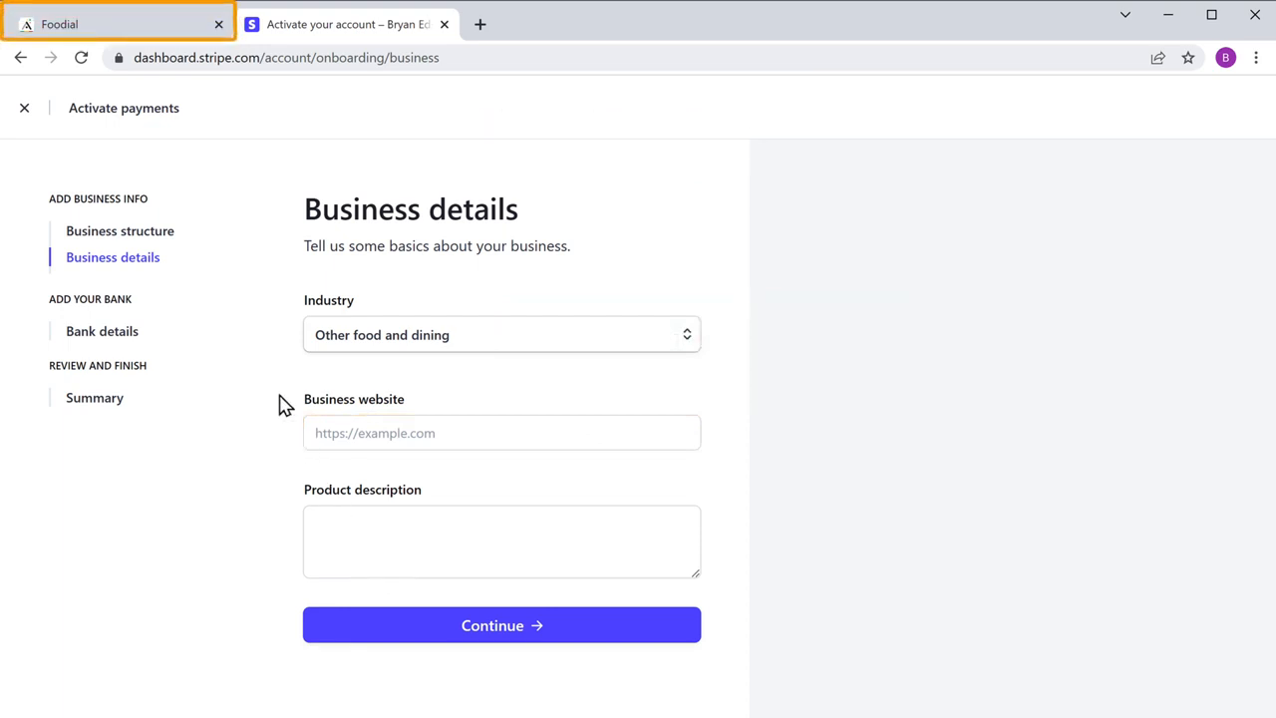
Step: Switch to Adalo, open the Domains section of the account settings and copy the subdomain foodial.adalo.com
left_click(70, 38)
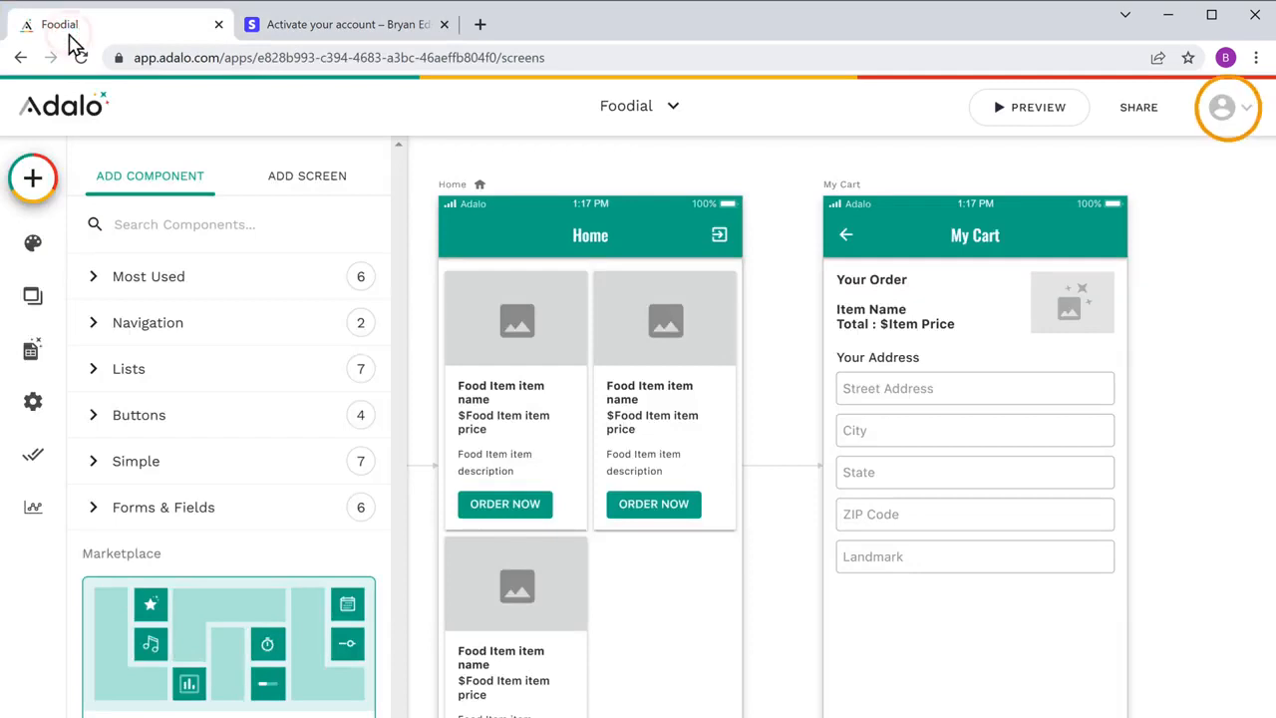
left_click(1222, 110)
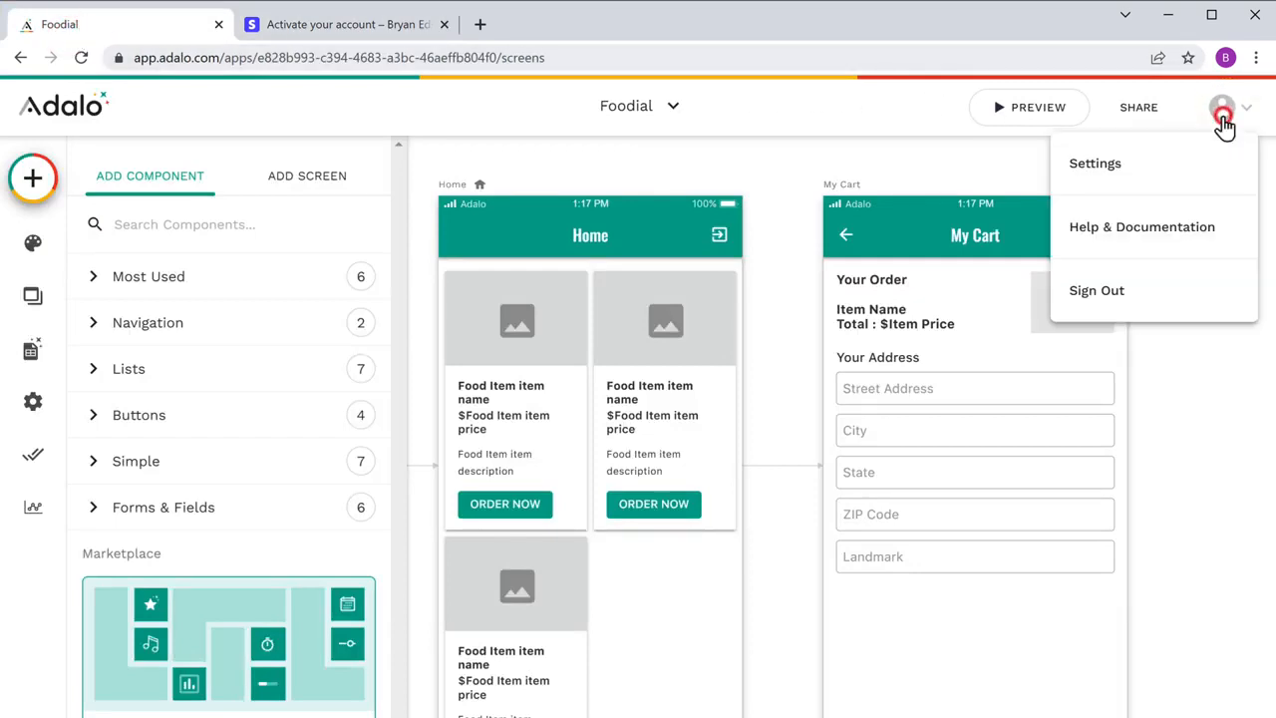
left_click(1095, 180)
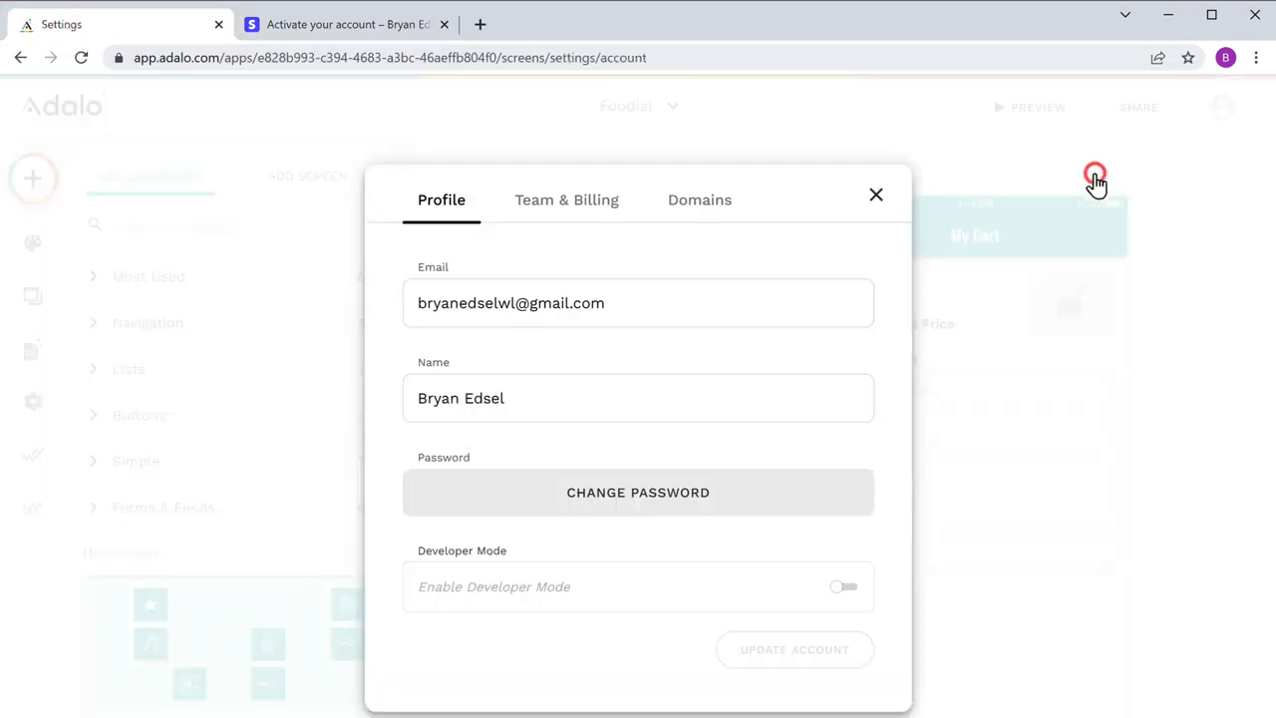
left_click(700, 217)
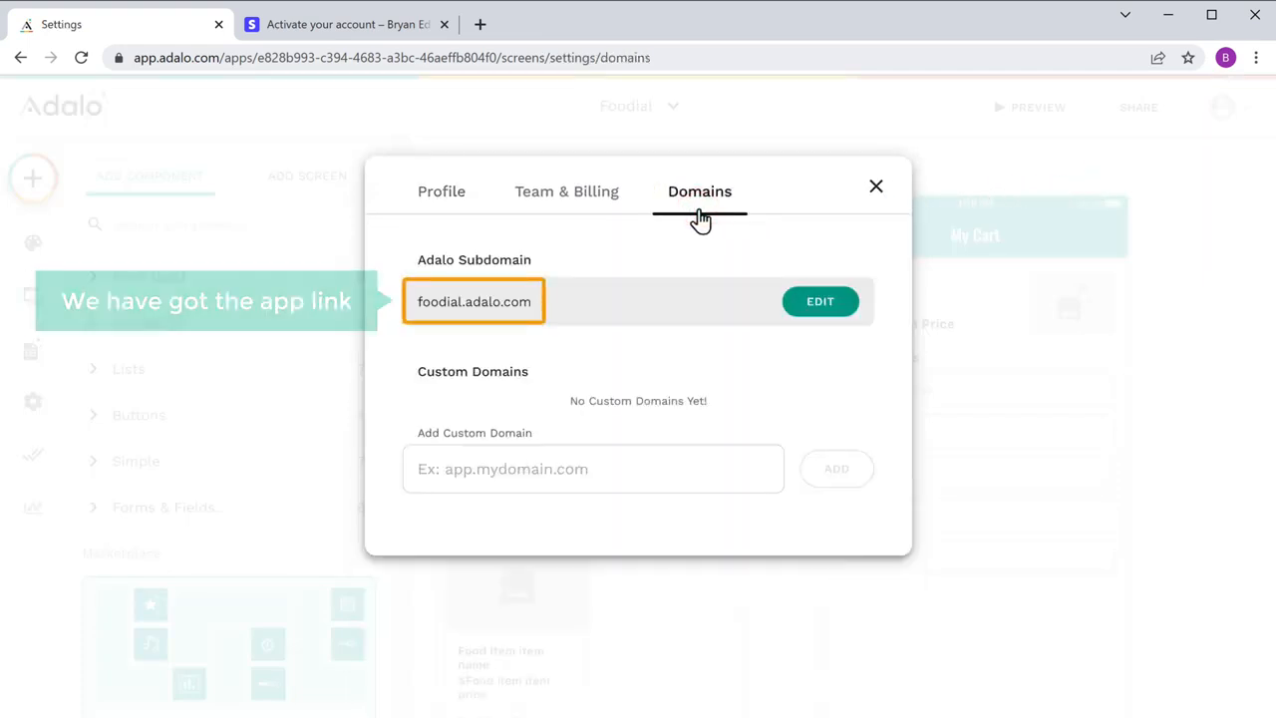
left_click_drag(416, 301, 532, 301)
right_click(532, 301)
left_click(568, 465)
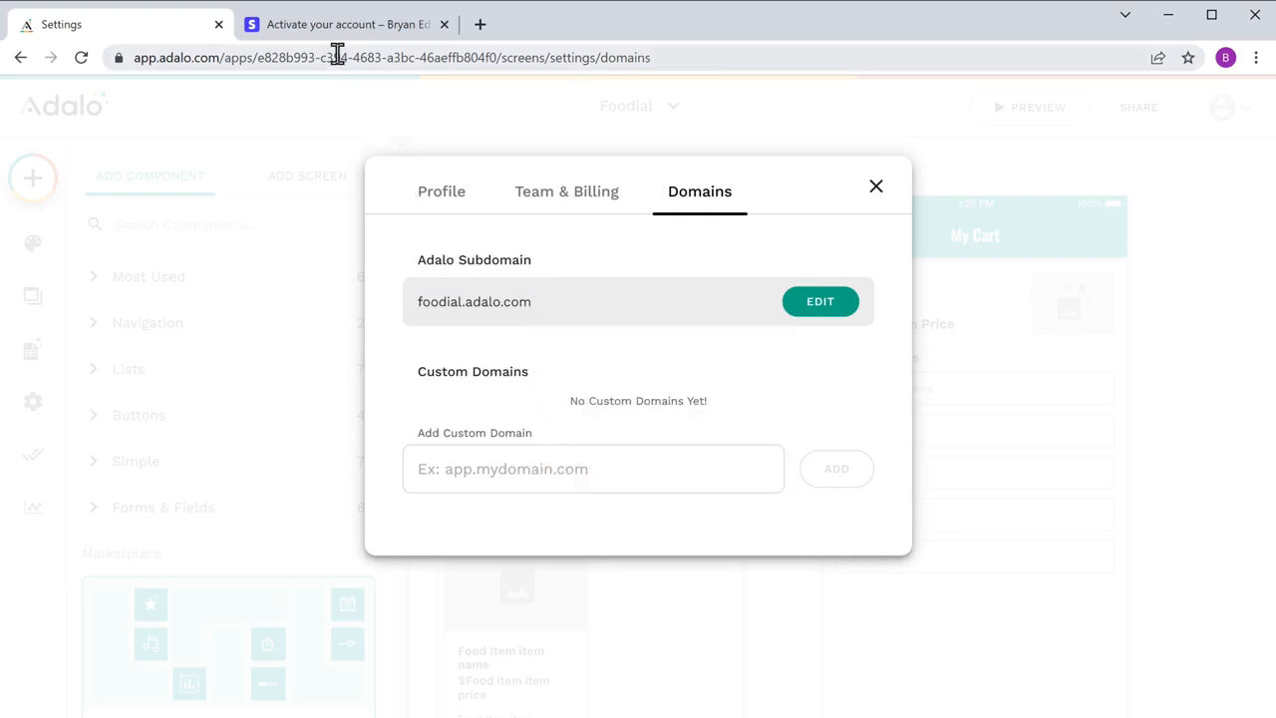
Step: Switch to Stripe and paste foodial.adalo.com as the business website
left_click(329, 26)
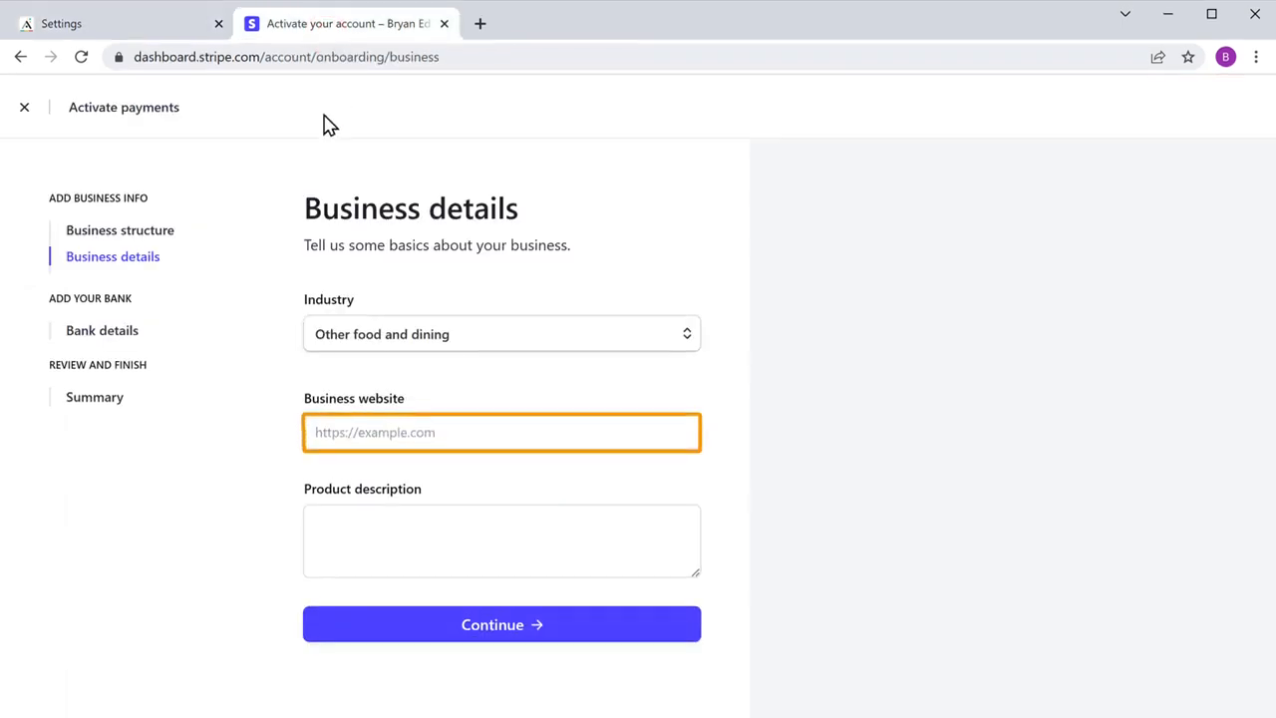
right_click(315, 307)
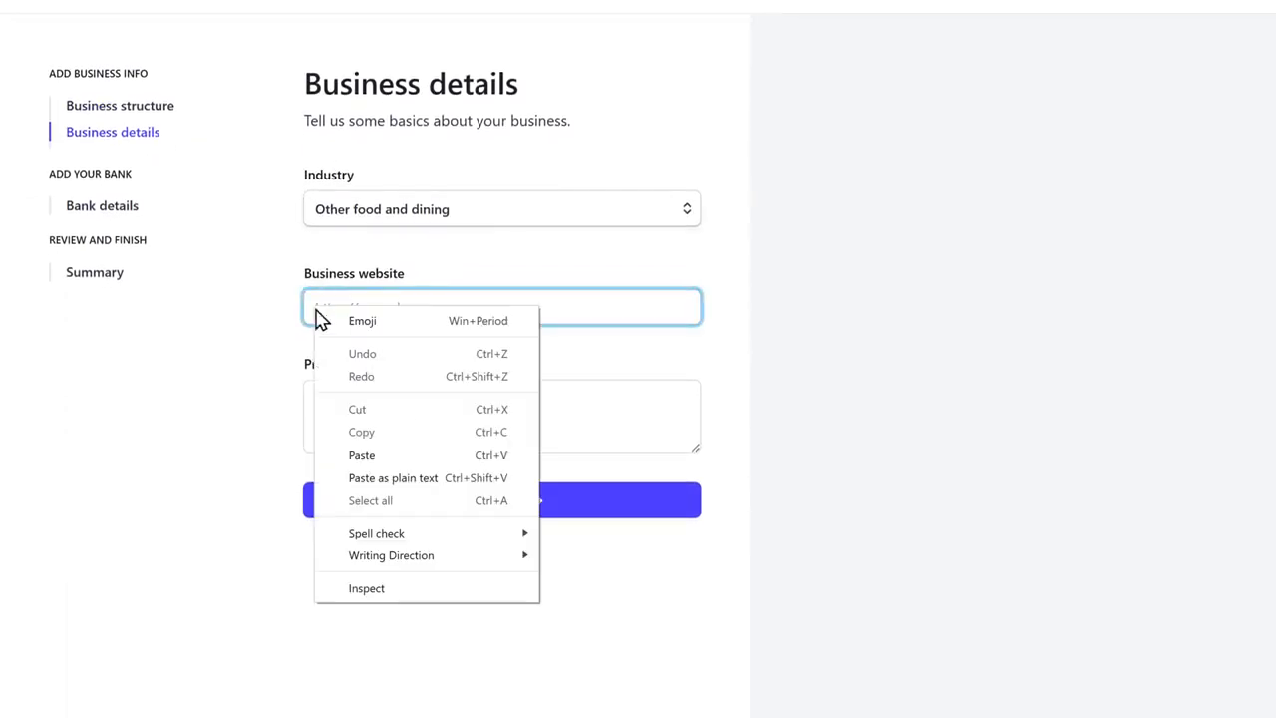
left_click(361, 453)
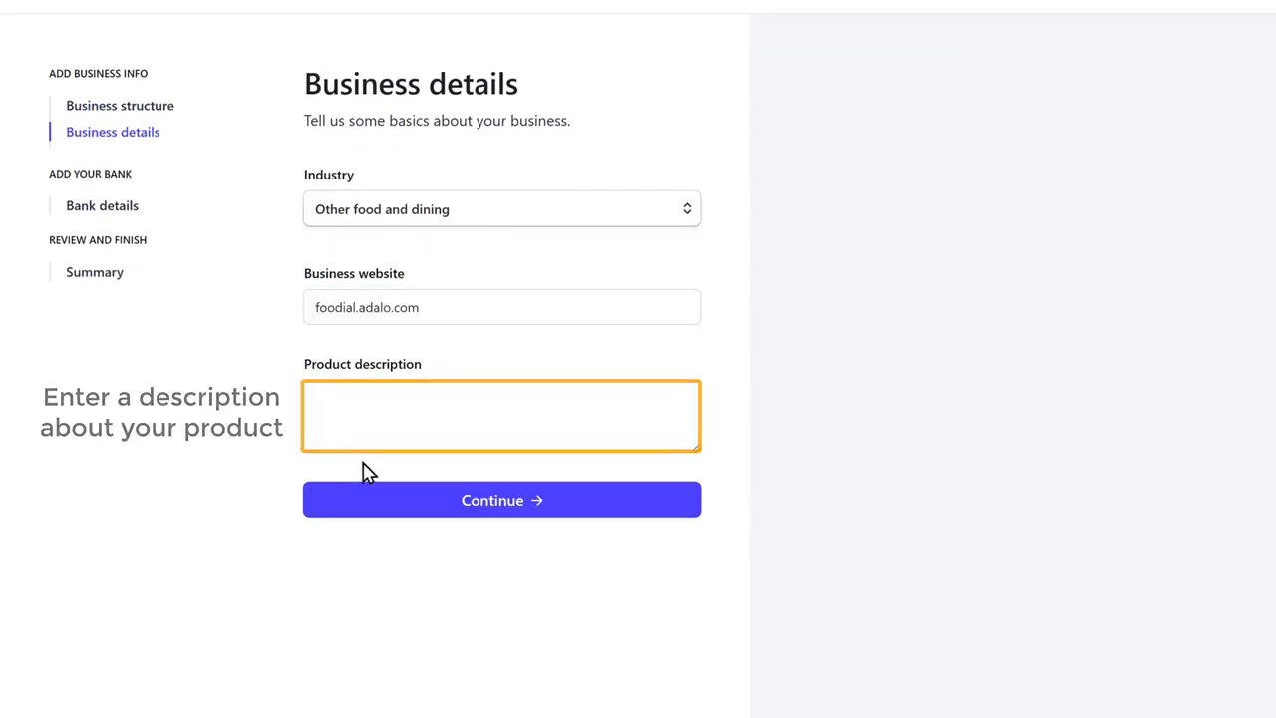
Step: Enter a product description starting "Foodial is a one-stop shop for all your food ordering needs" and continue to the bank details
left_click(316, 396)
type("Foodial")
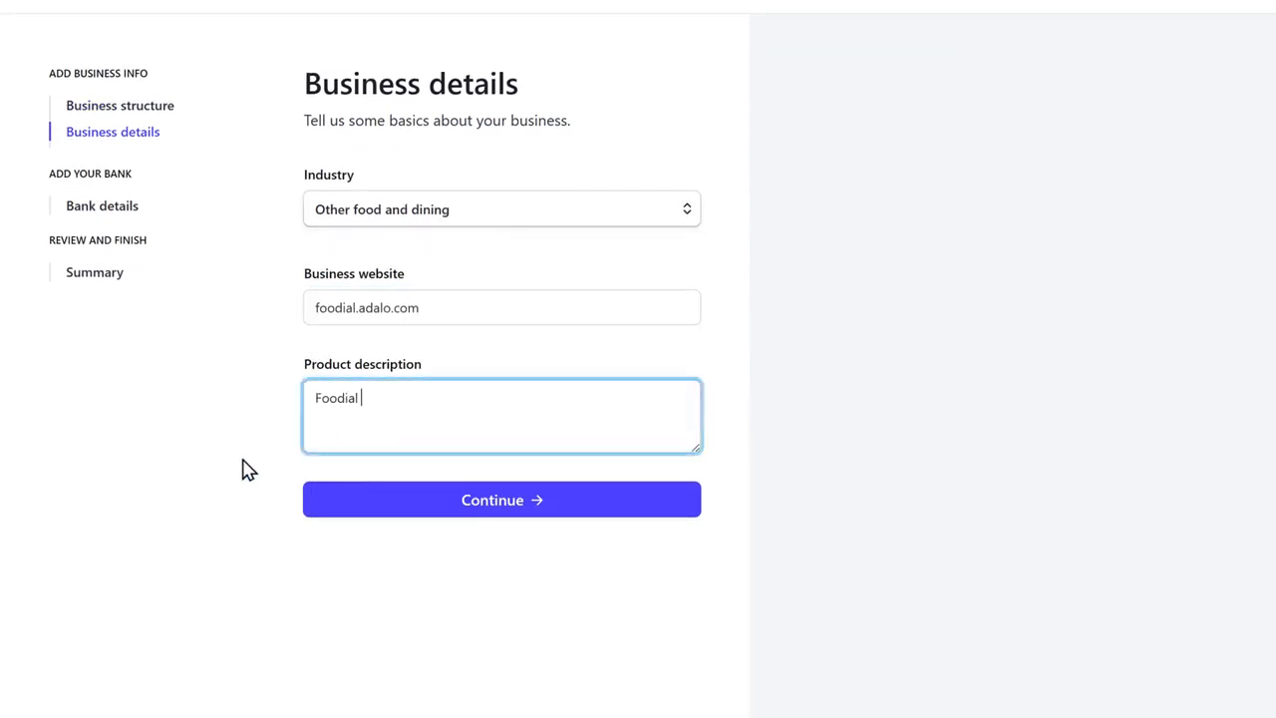
type(" is a one-stop shop for all your food ordering needs. Whether you are looking to order pizza, Burger or a Milkshake, we have got you covered!")
left_click(248, 470)
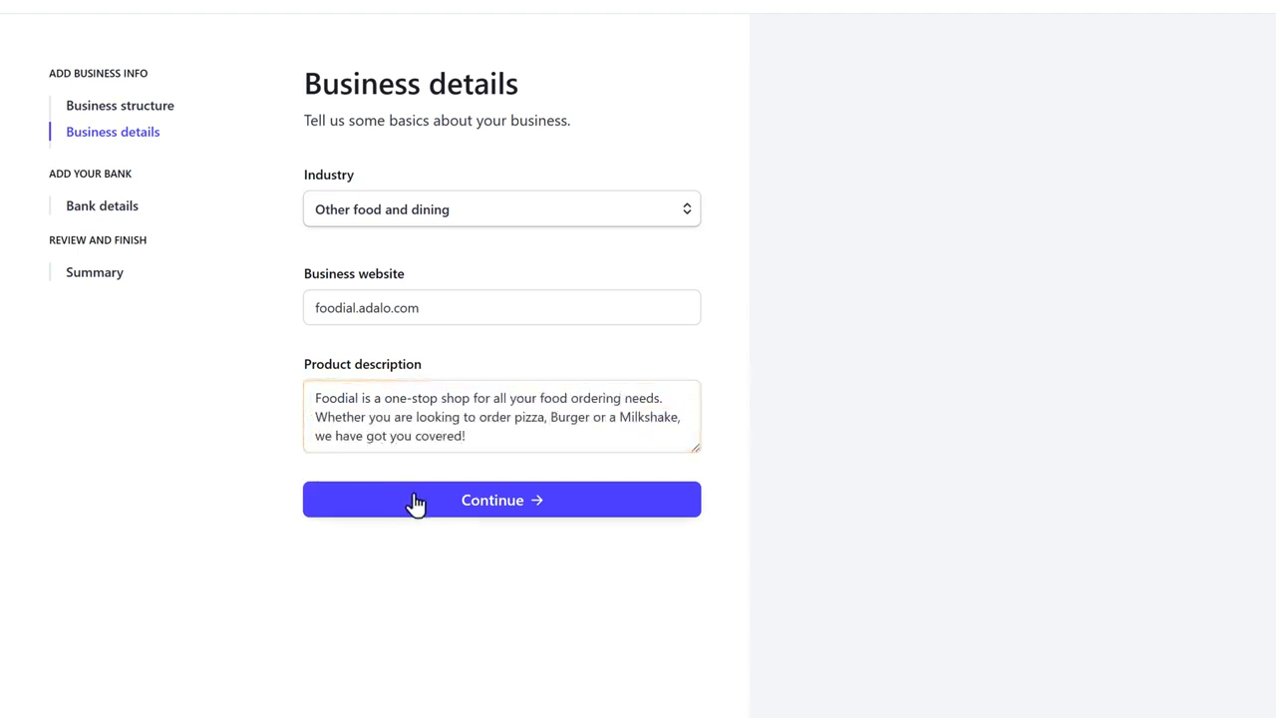
left_click(496, 516)
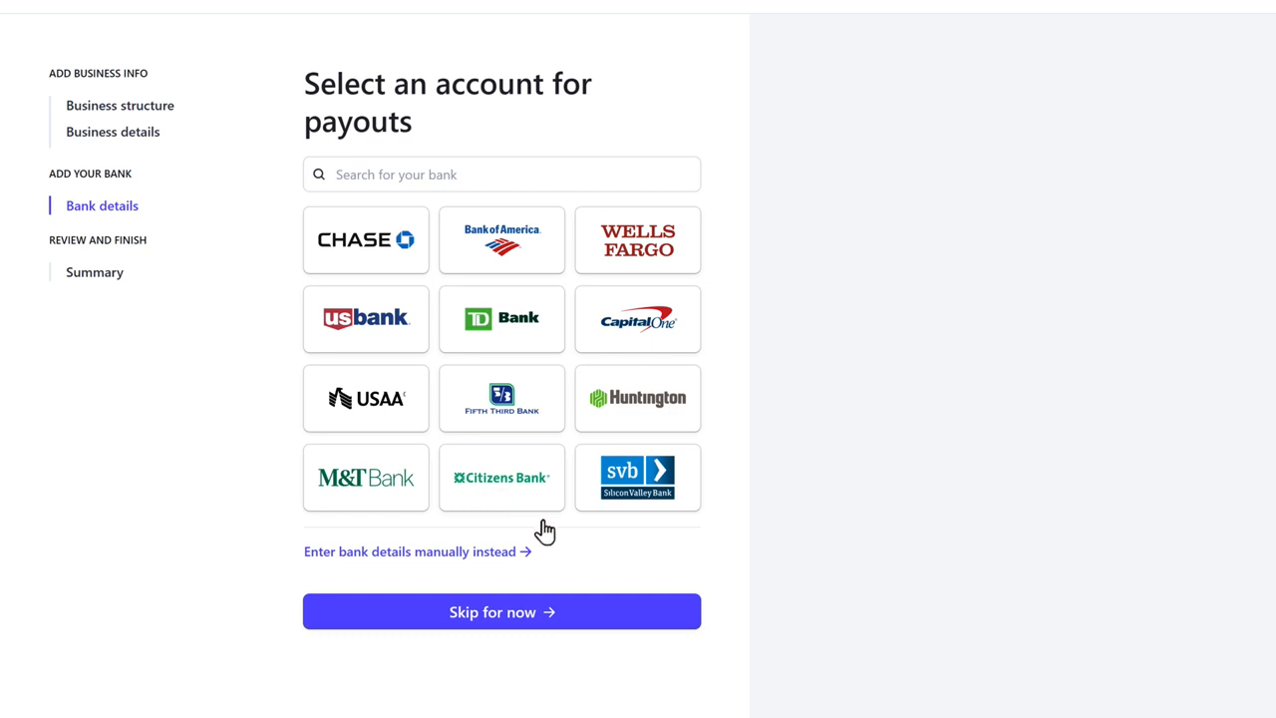
Step: Add the payout bank account manually with its routing number and account number, save it, and submit the activation details
left_click(422, 563)
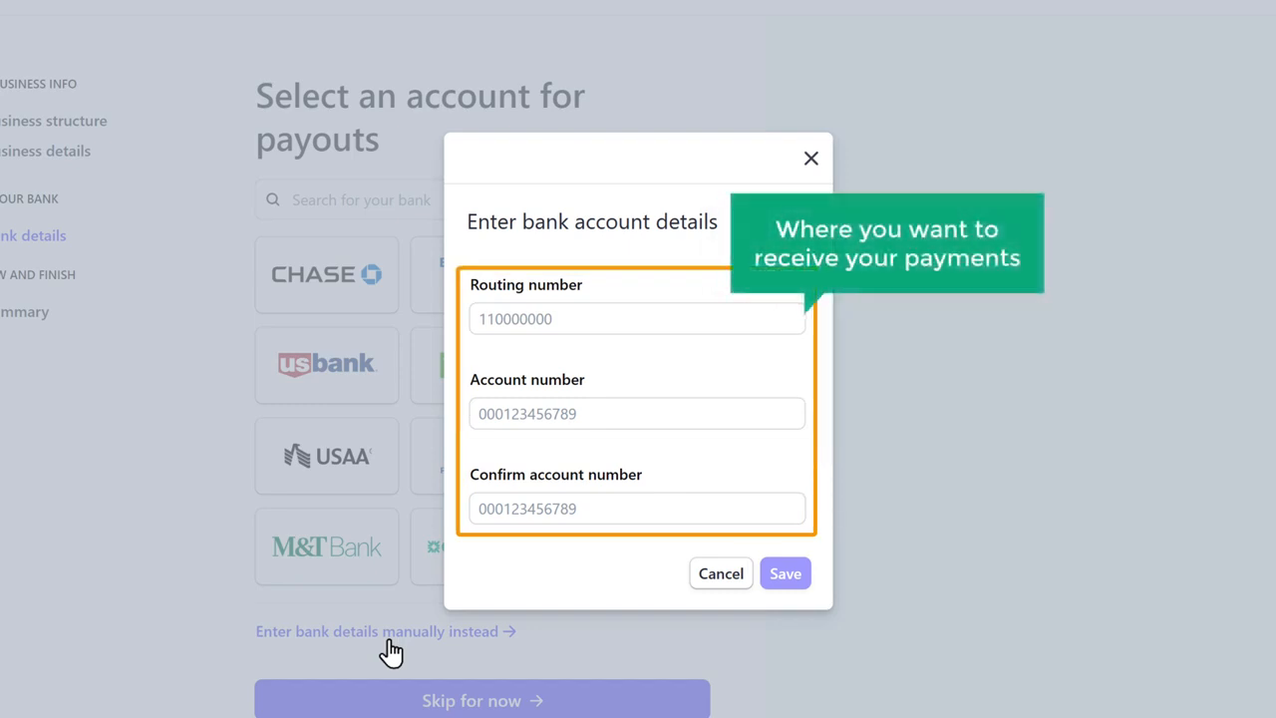
left_click(492, 319)
key("Tab")
key("Tab")
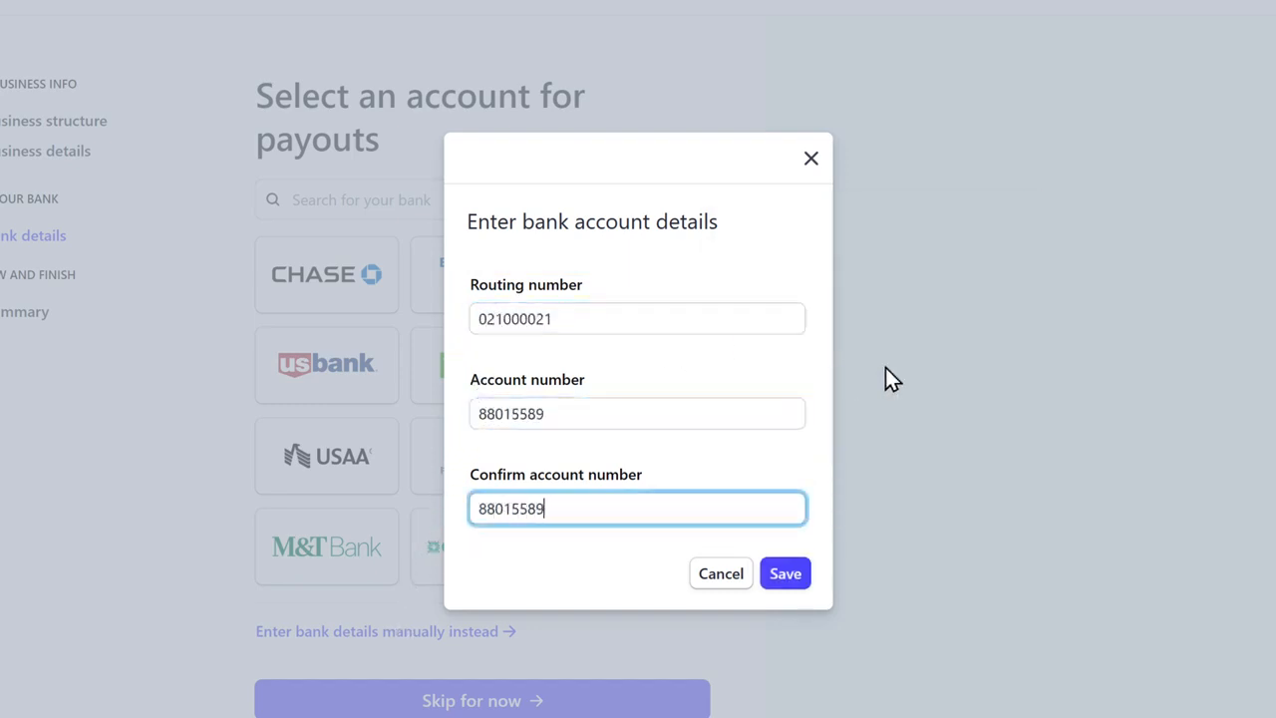
left_click(787, 586)
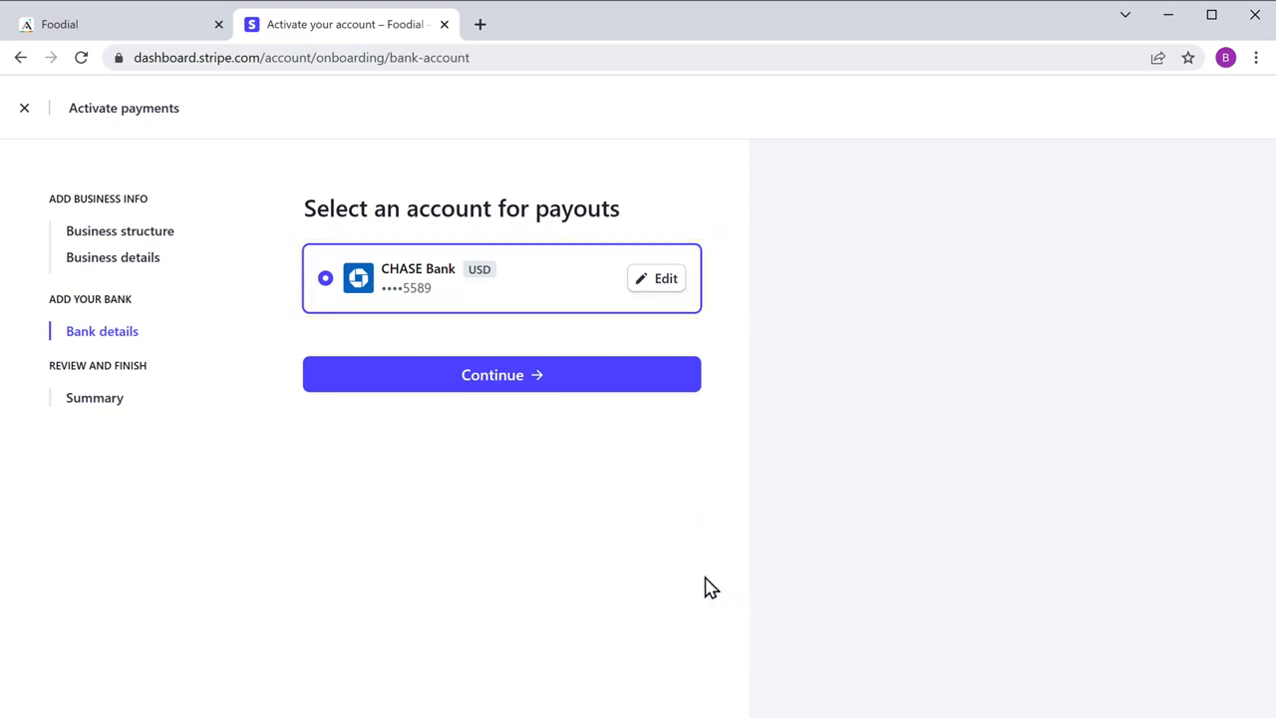
left_click(498, 381)
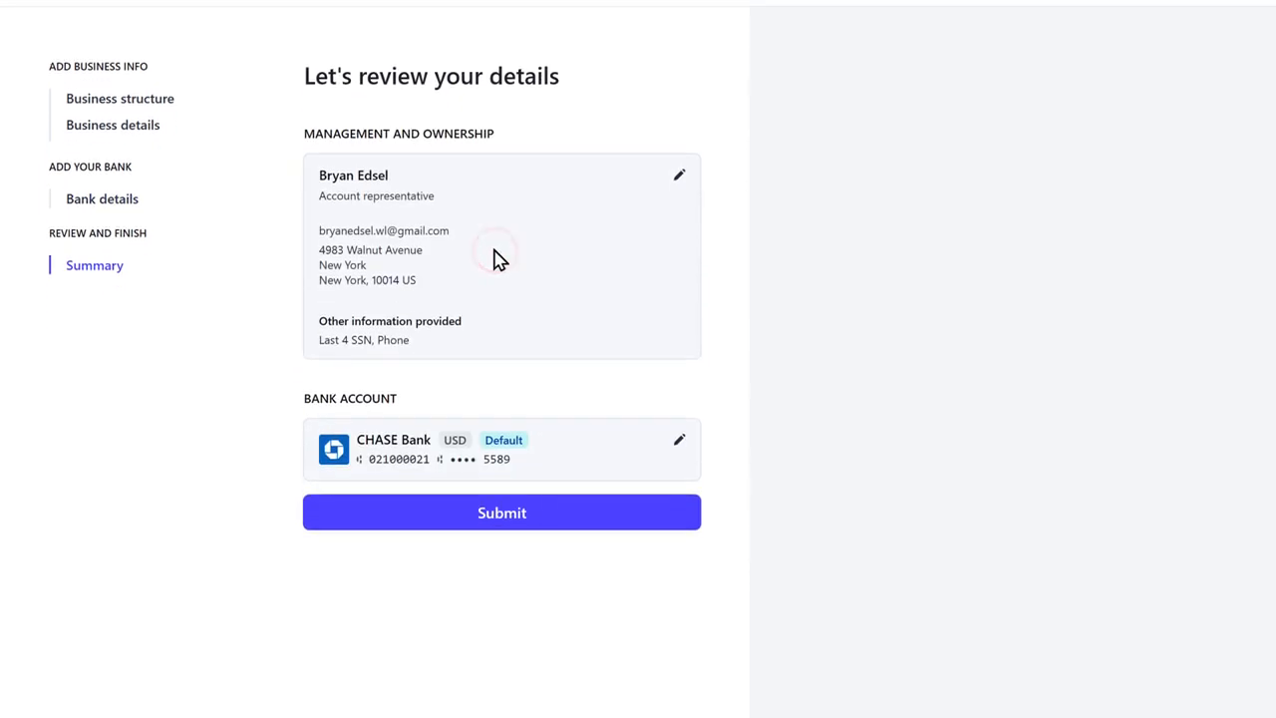
left_click(503, 530)
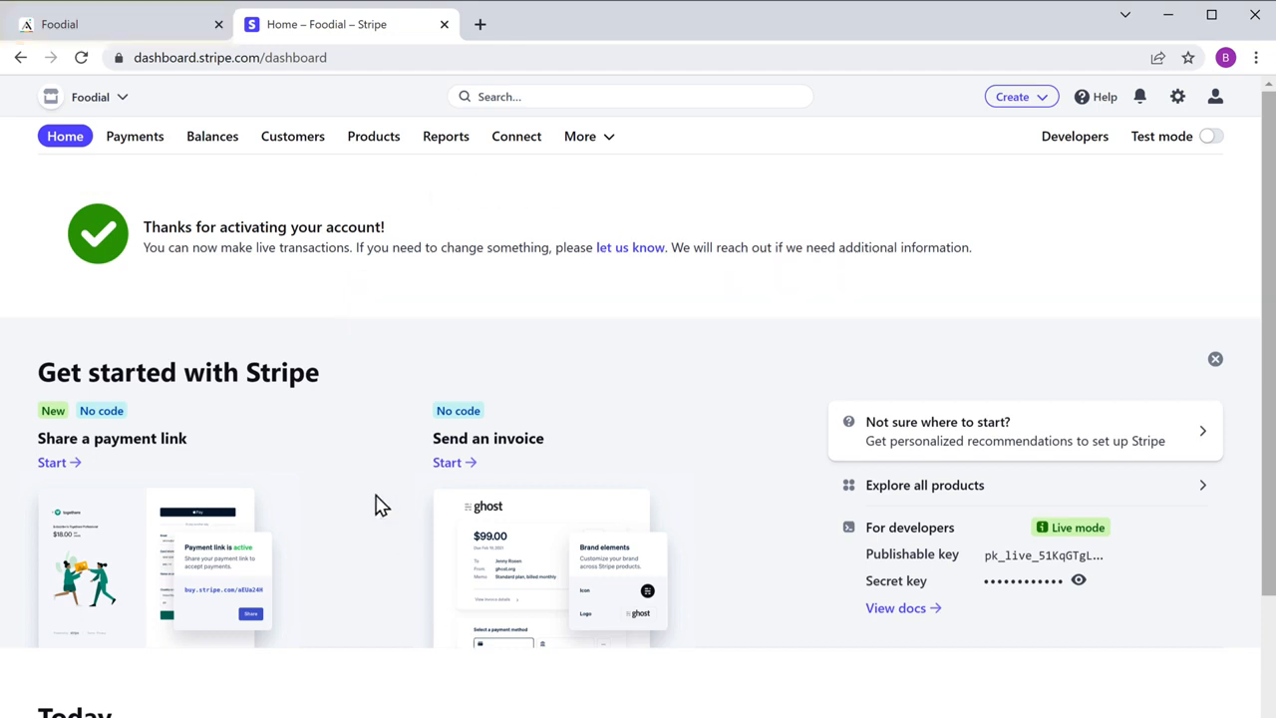
Step: Switch to Adalo, search the component marketplace for Stripe, install Stripe Kit and close the marketplace
left_click(66, 30)
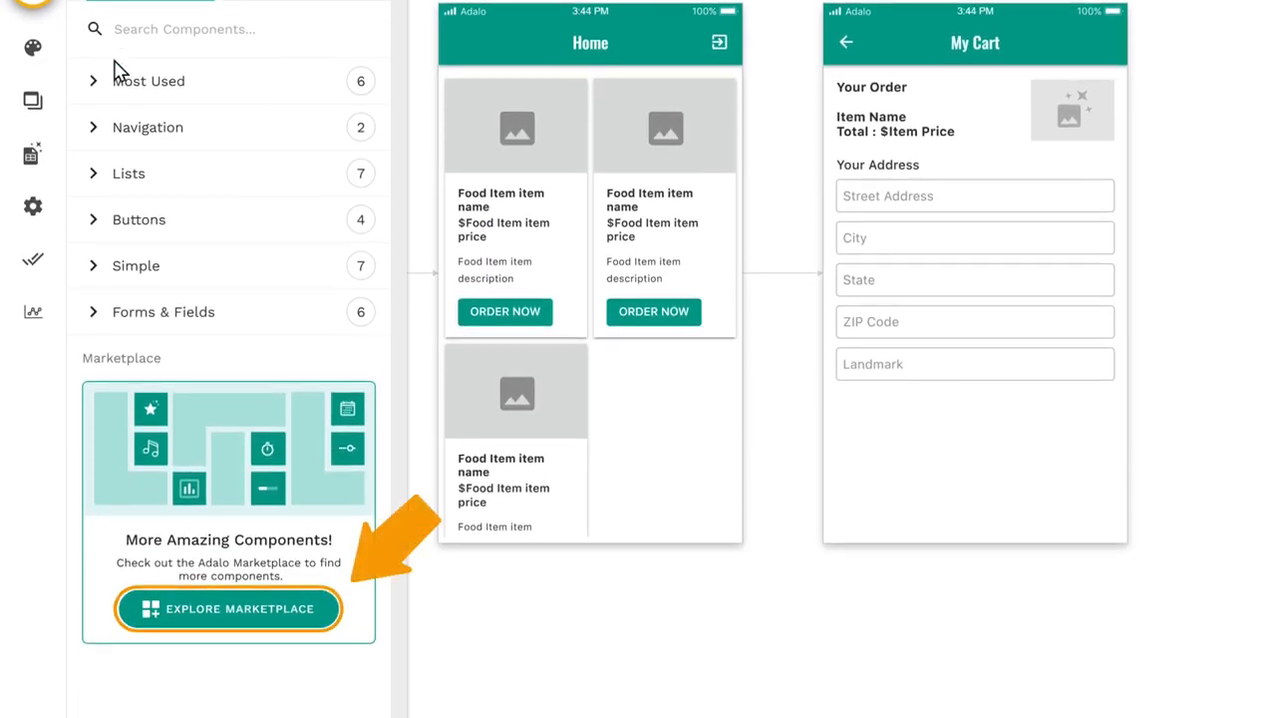
left_click(232, 612)
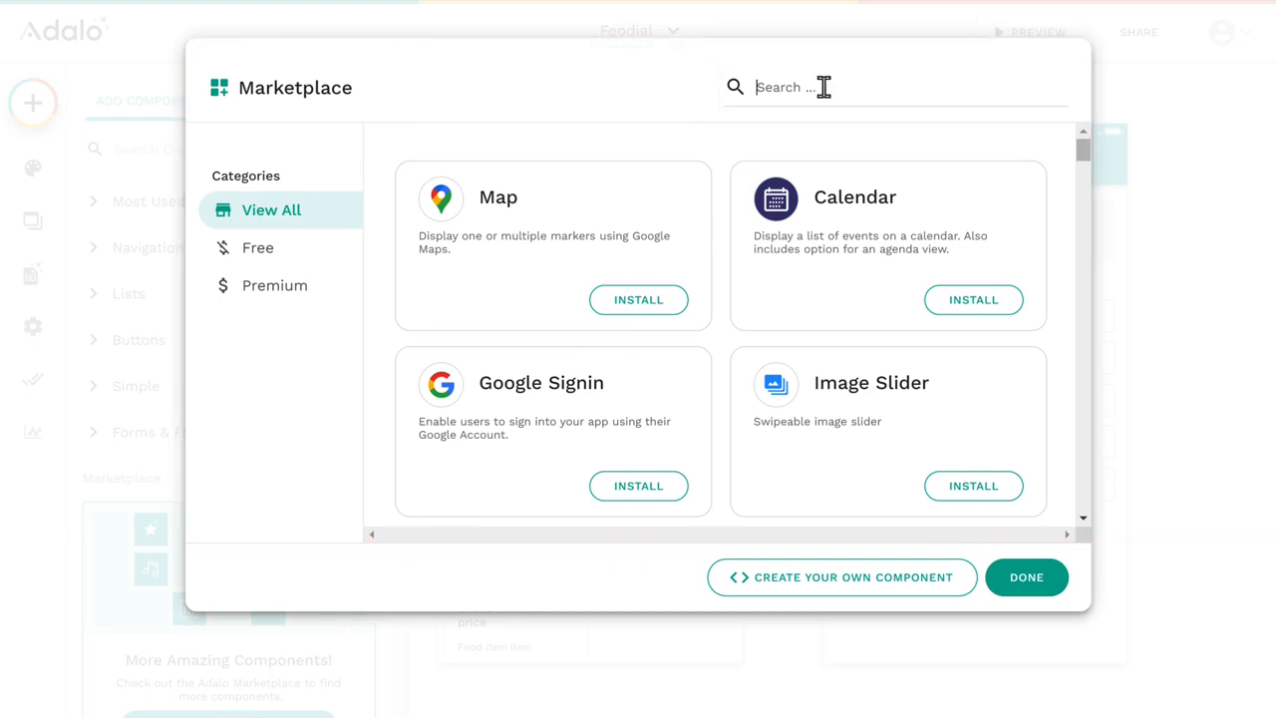
type("Stripe")
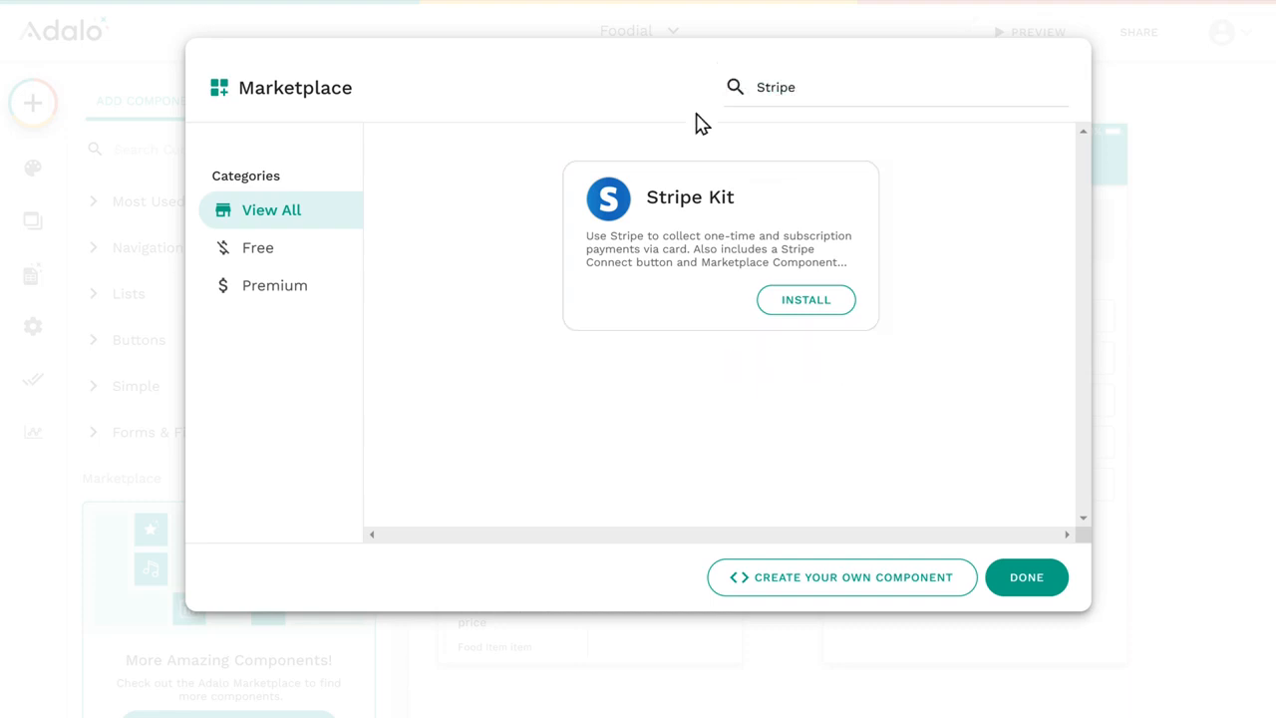
left_click(806, 309)
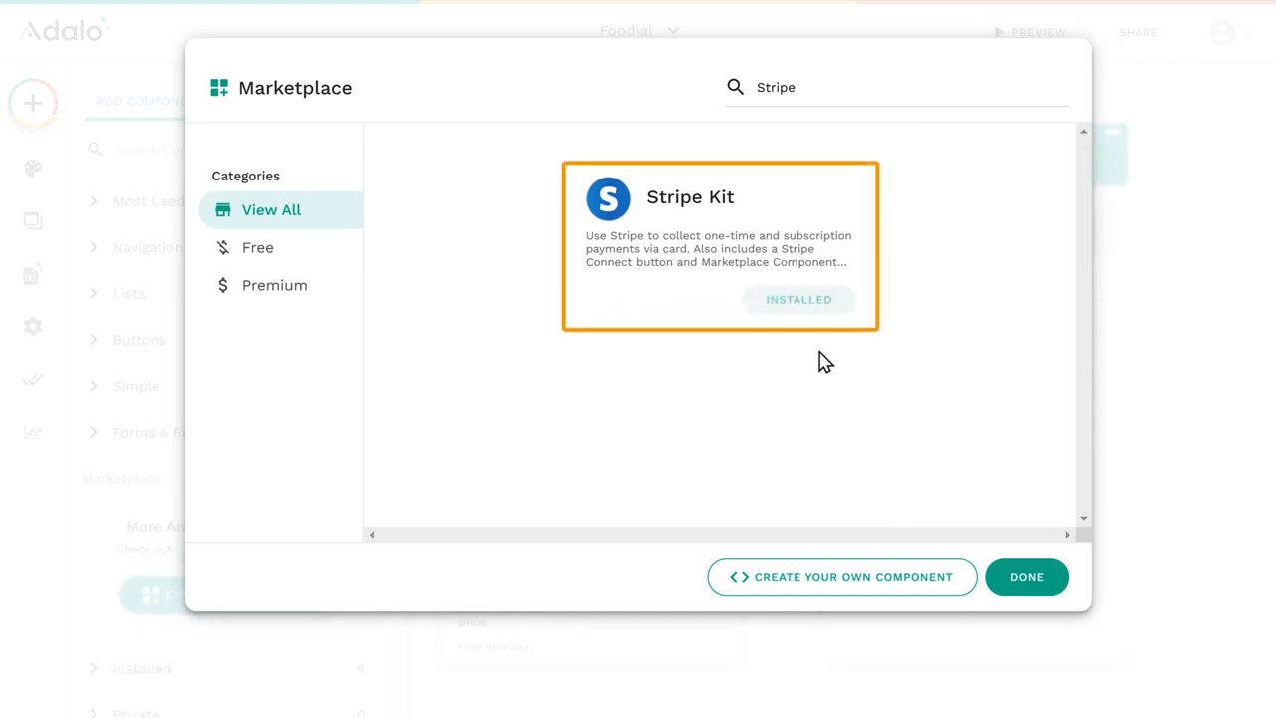
left_click(1030, 590)
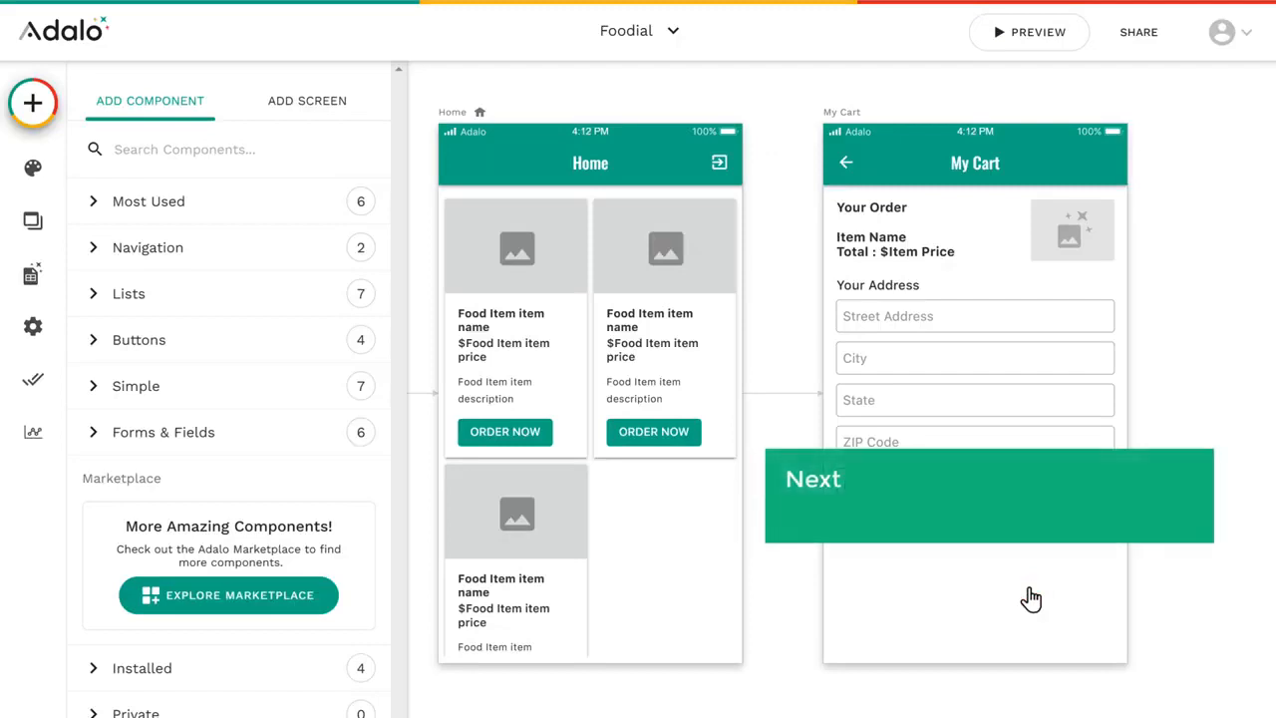
left_click(1031, 598)
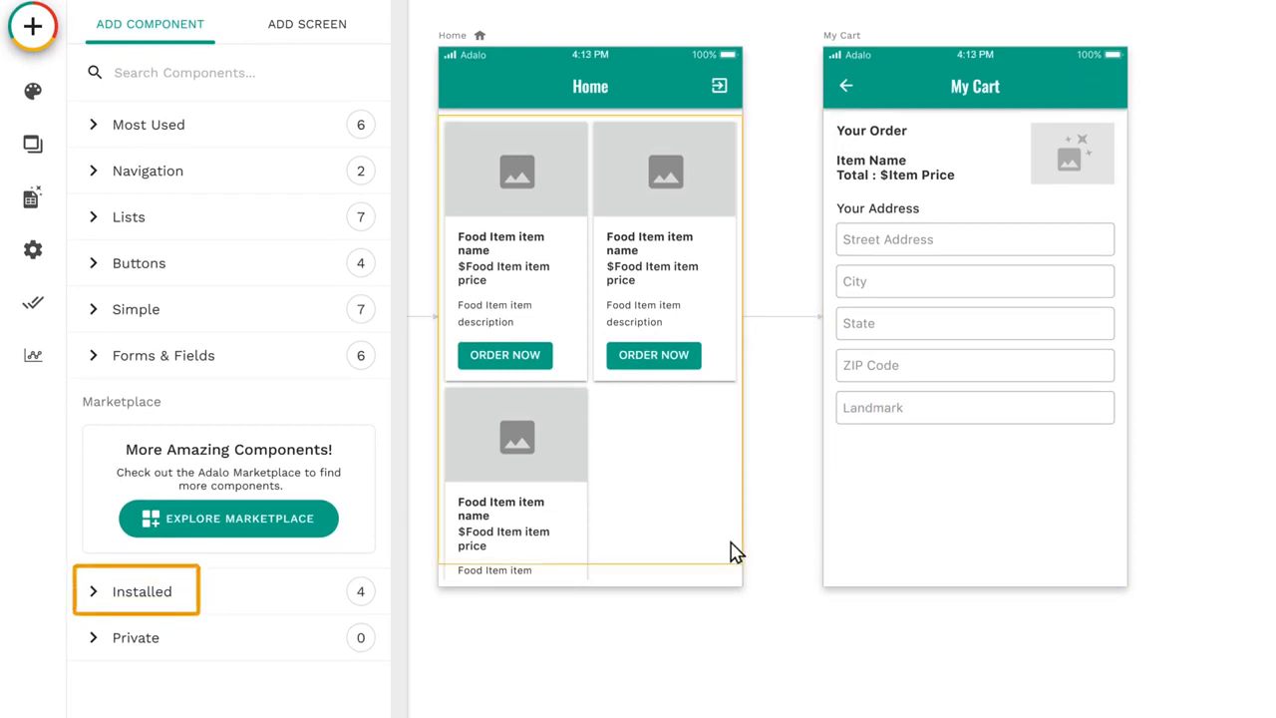
Step: Add the installed Stripe Payment component to the My Cart screen below the Landmark field
left_click(139, 603)
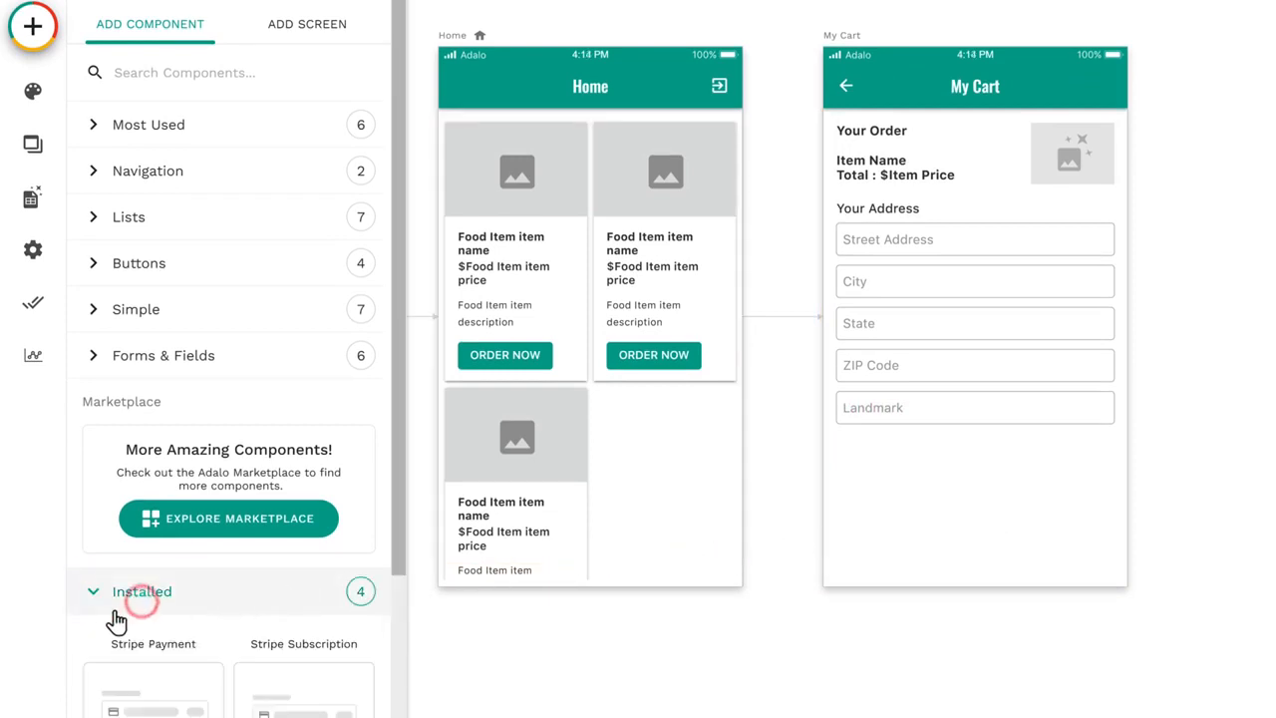
scroll(77, 635, "down", 3)
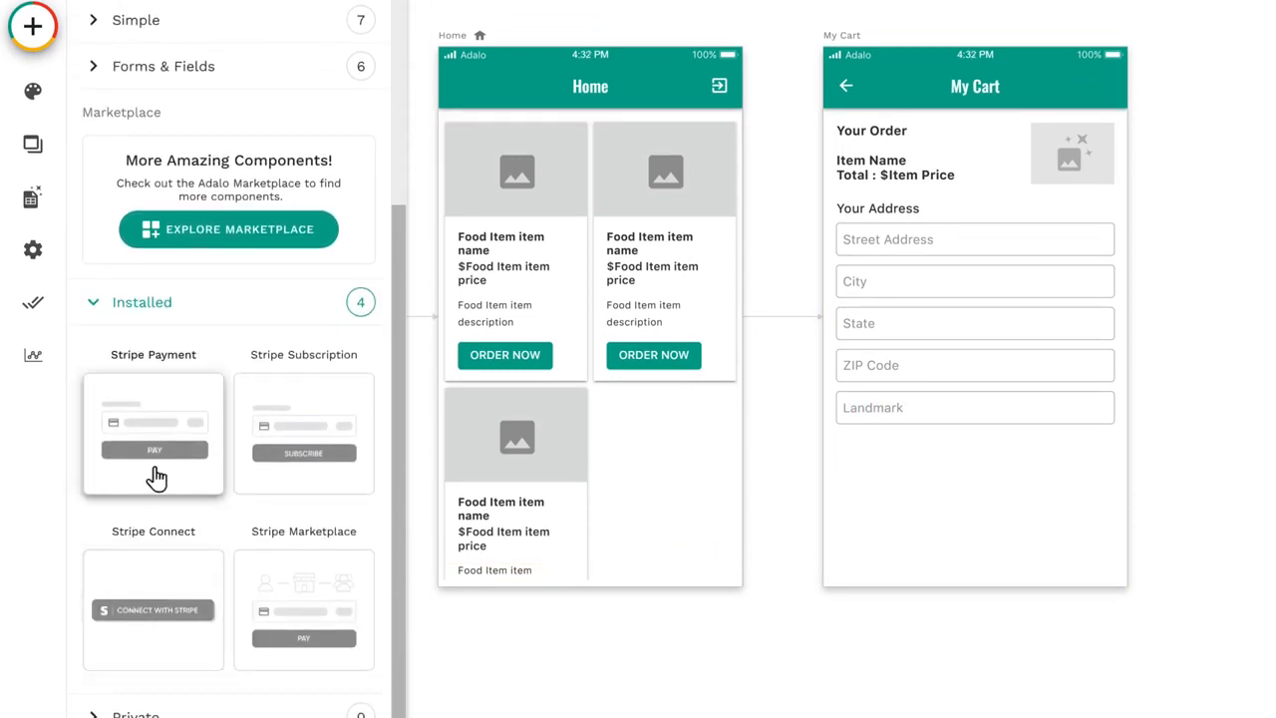
left_click_drag(157, 476, 977, 489)
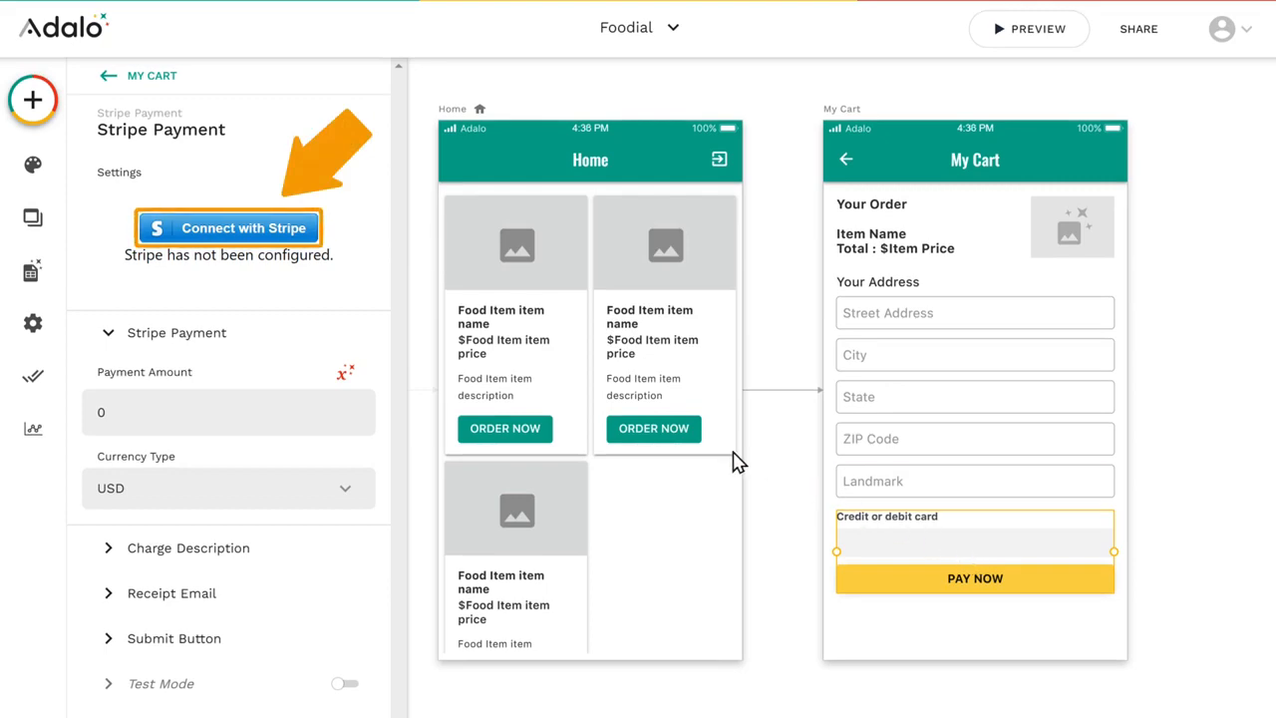
Step: Connect the Stripe Payment component to the Foodial Stripe account and return to Adalo
left_click(307, 237)
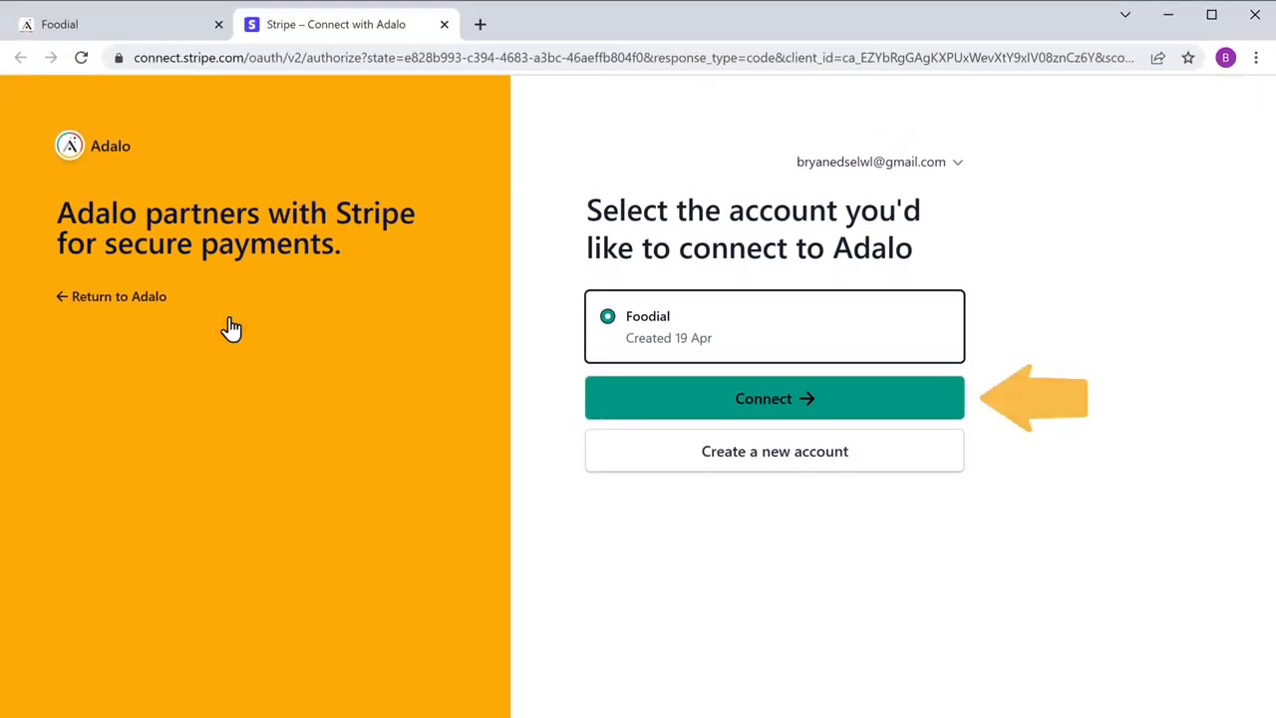
left_click(764, 419)
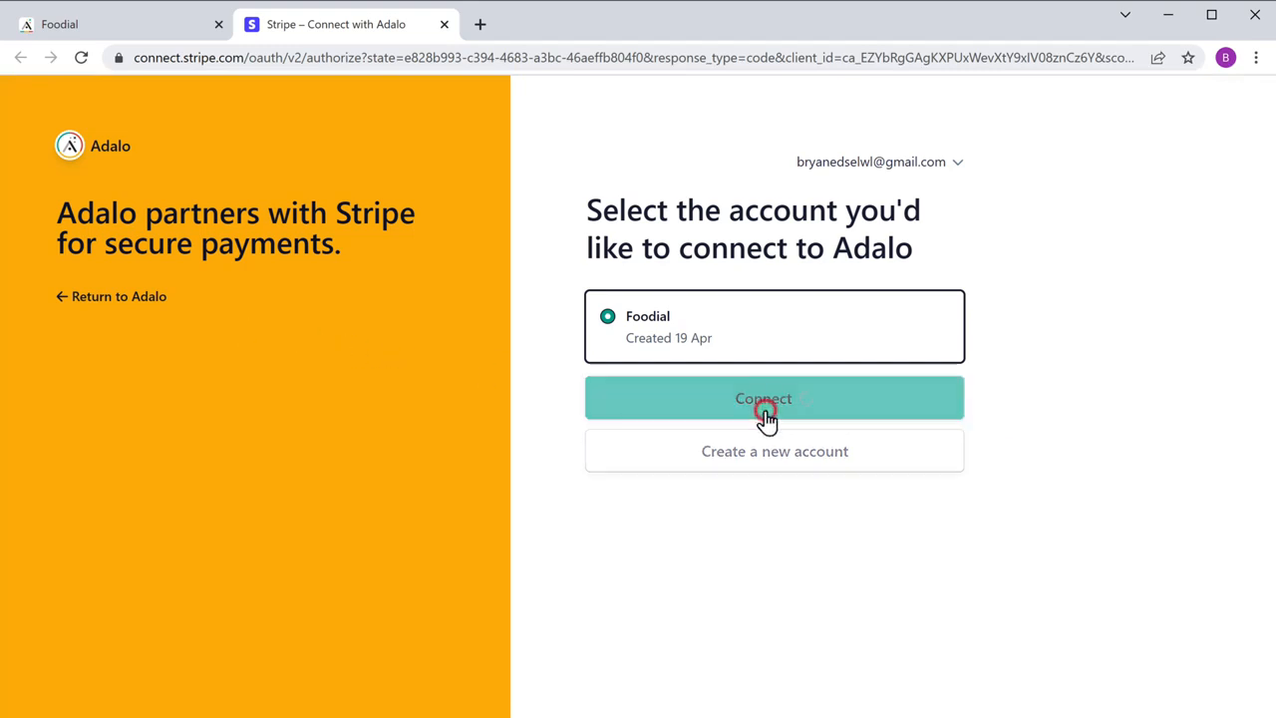
left_click(60, 32)
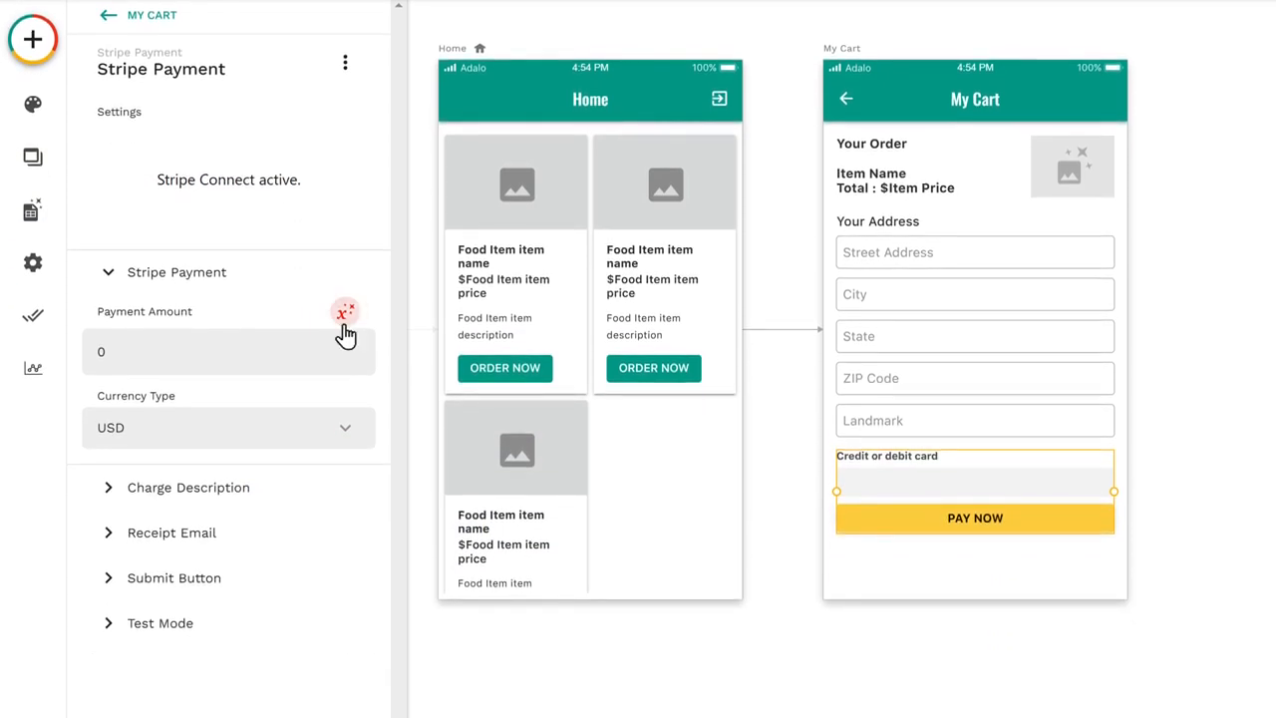
Step: Set the Stripe payment amount to the current food item's Item Price
left_click(344, 453)
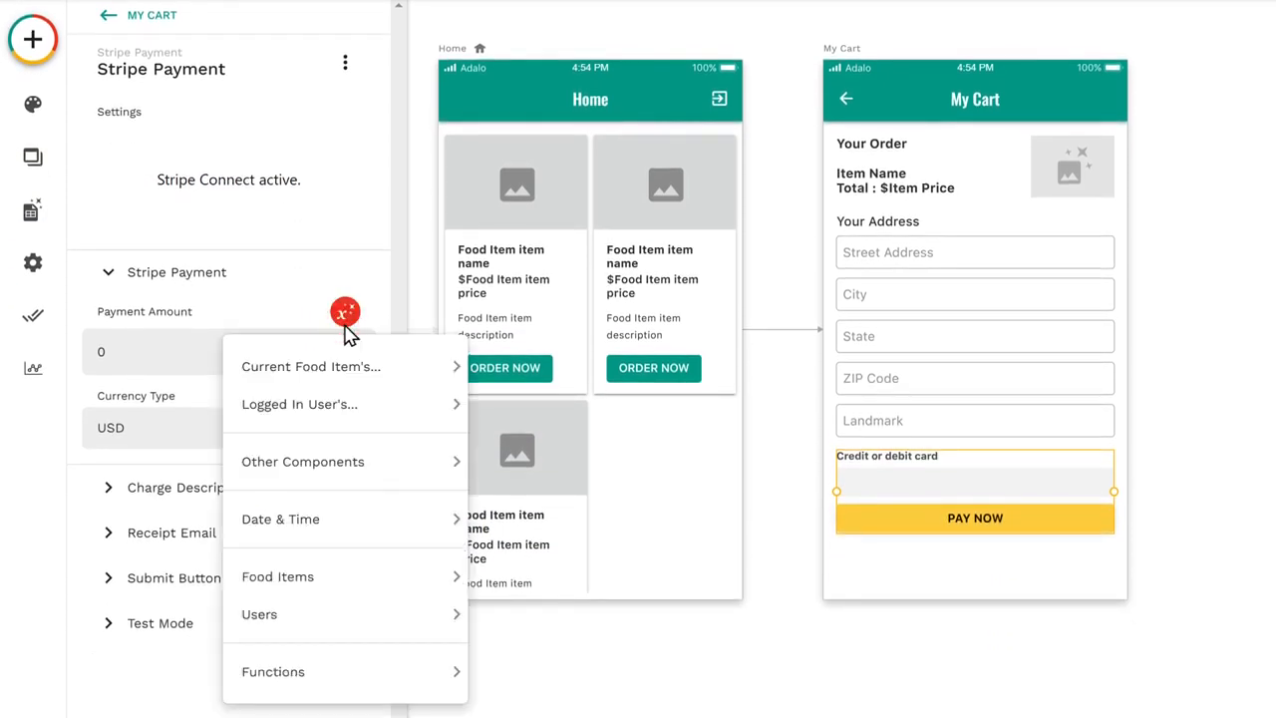
mouse_move(317, 376)
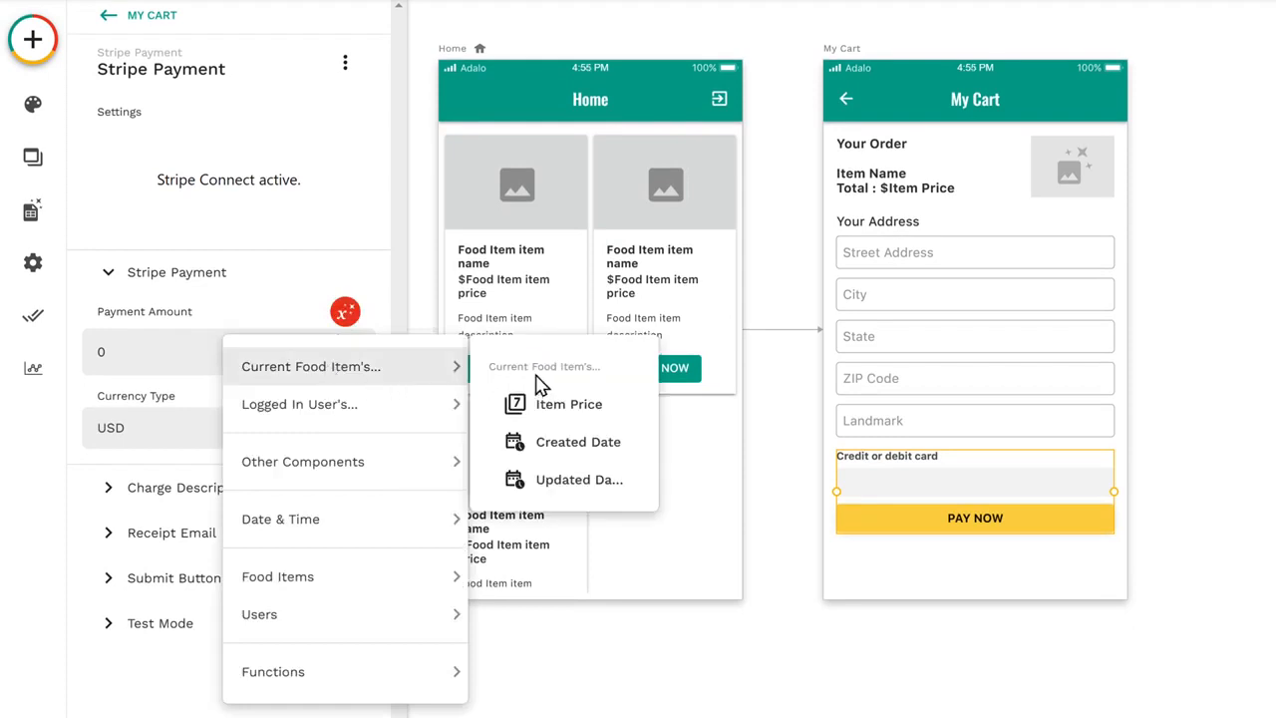
left_click(561, 418)
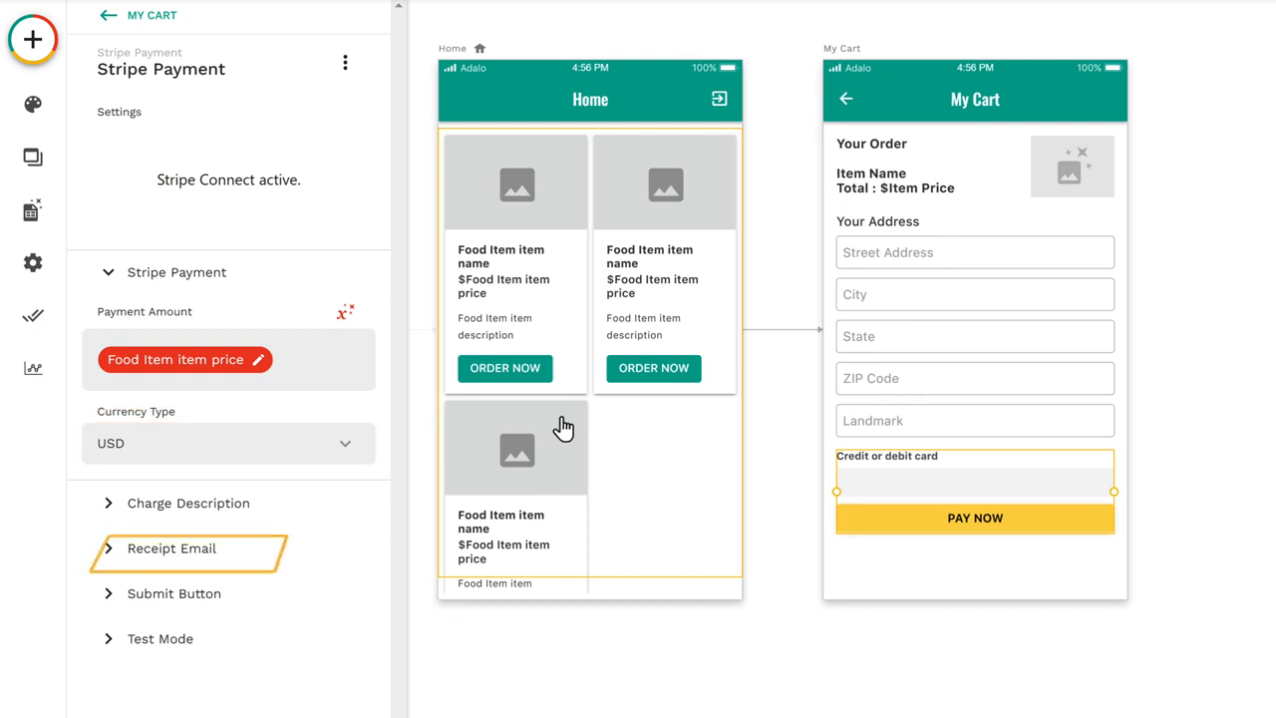
Step: Set the receipt's buyer email to the logged in user's Email
left_click(172, 558)
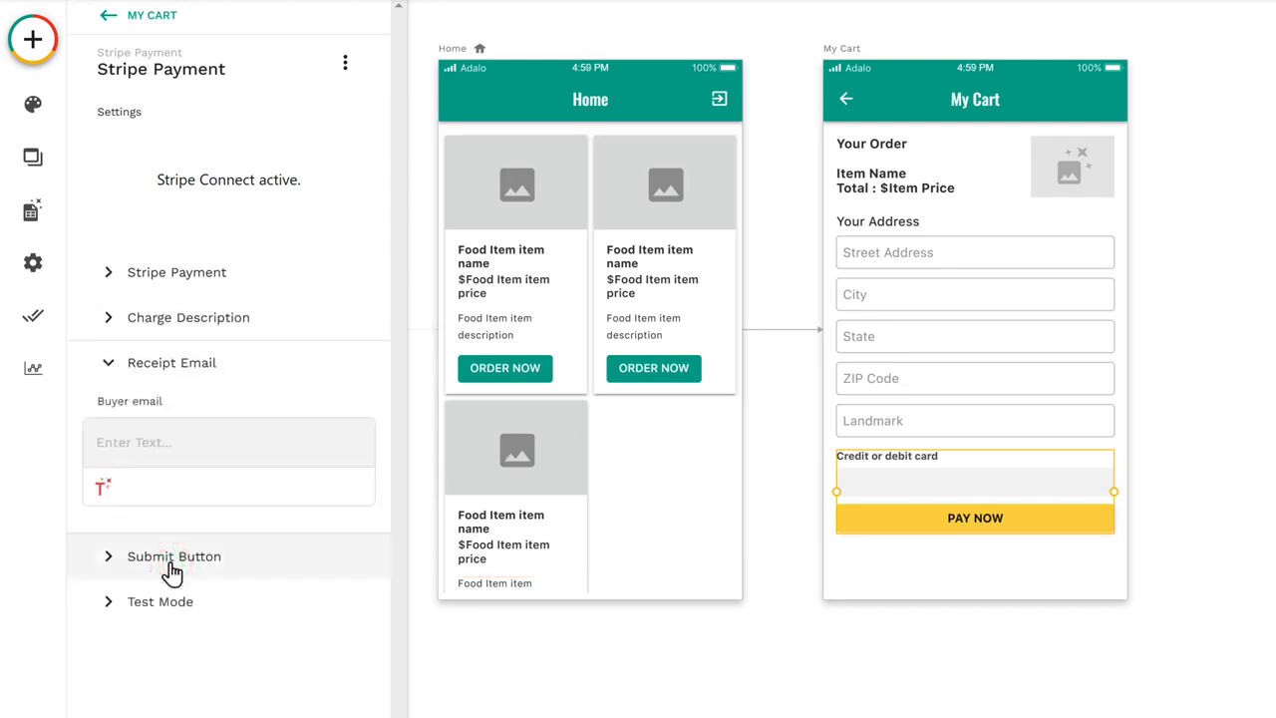
left_click(102, 493)
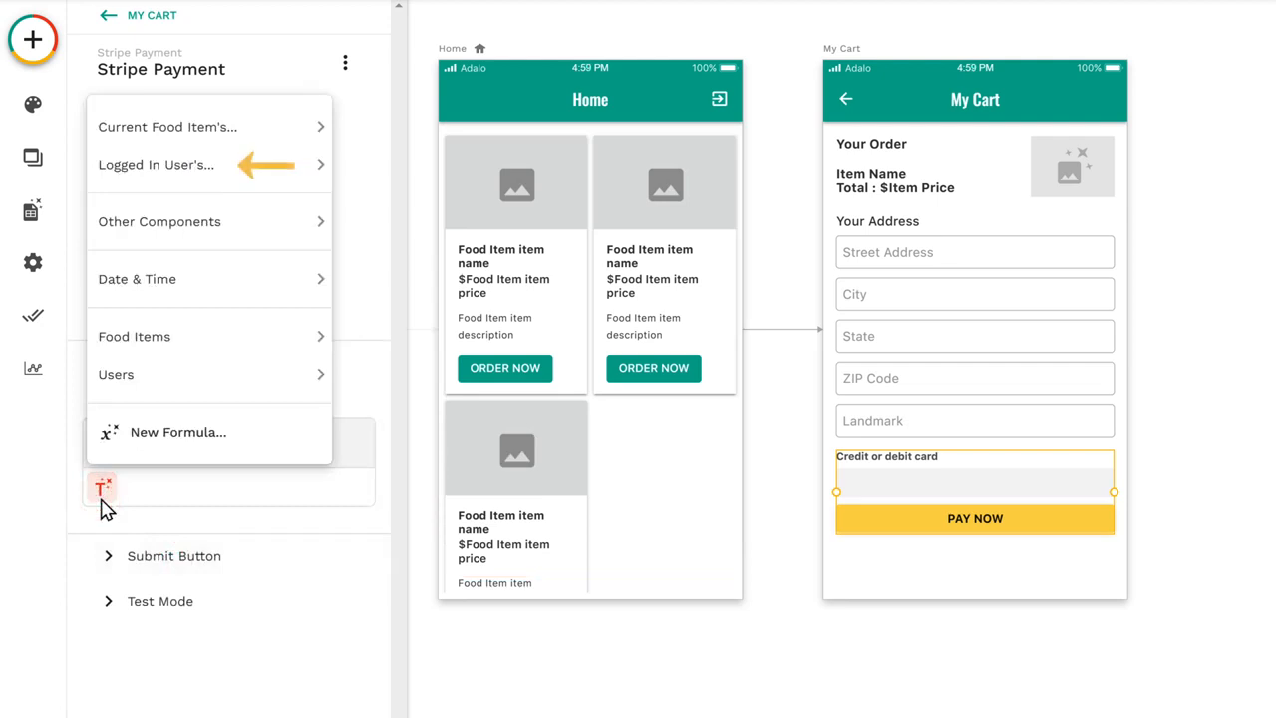
mouse_move(156, 178)
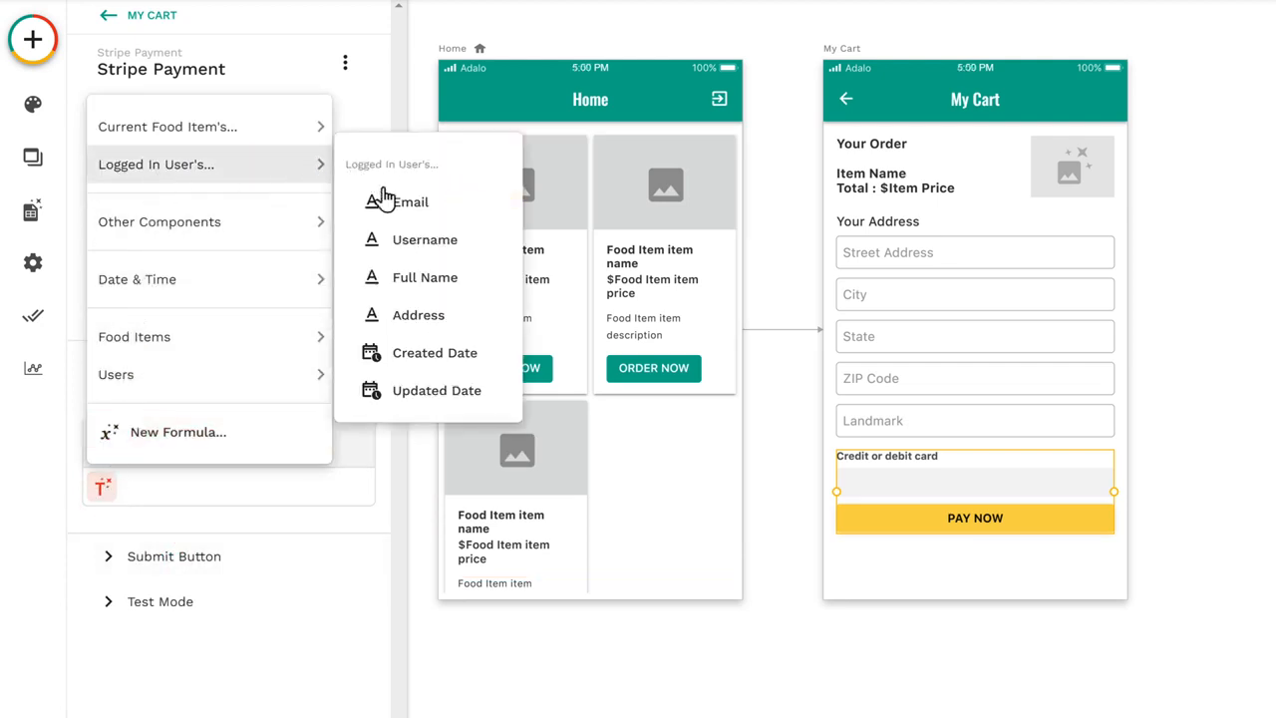
left_click(410, 212)
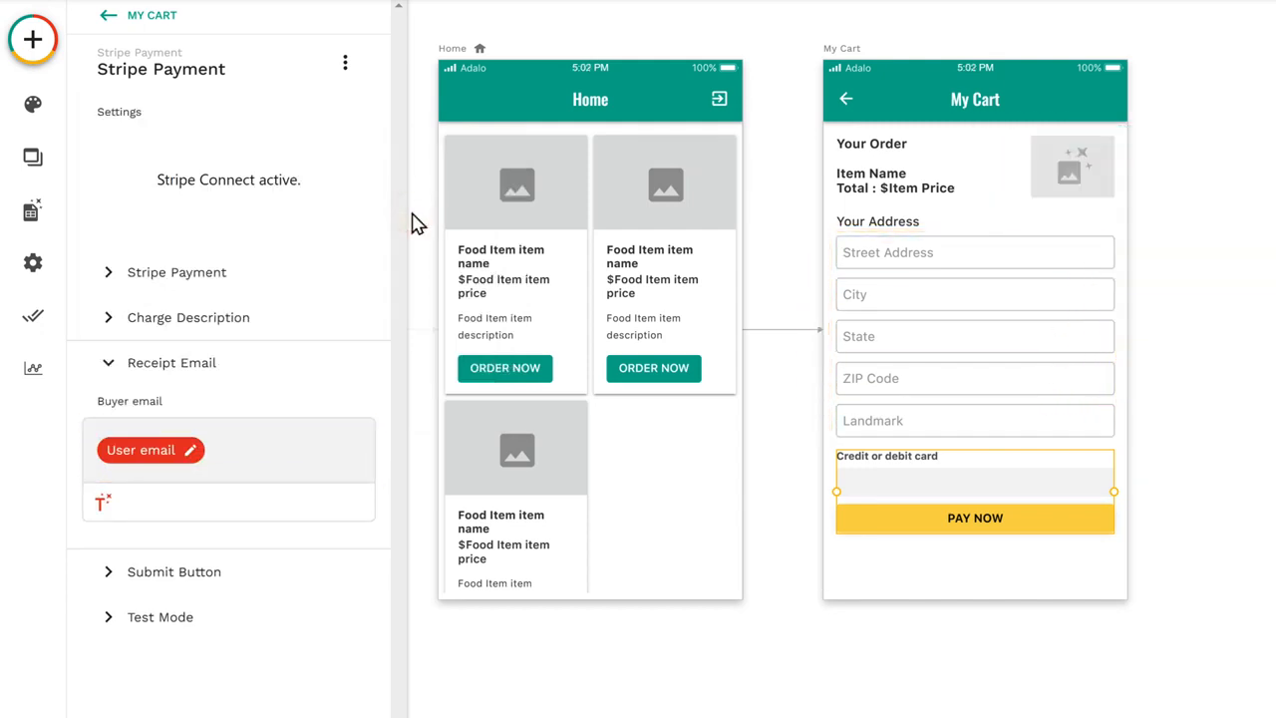
Step: Add an action to the payment's submit button that updates the Logged In User after a successful payment
left_click(167, 582)
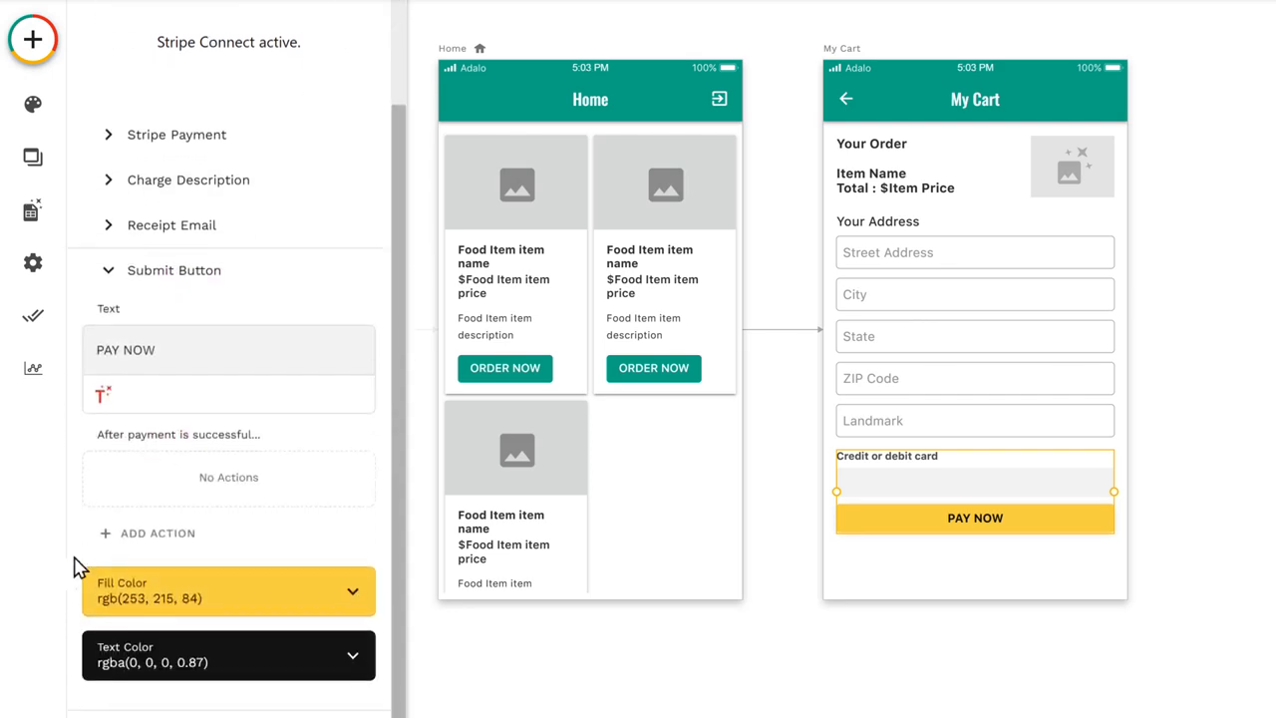
left_click(157, 555)
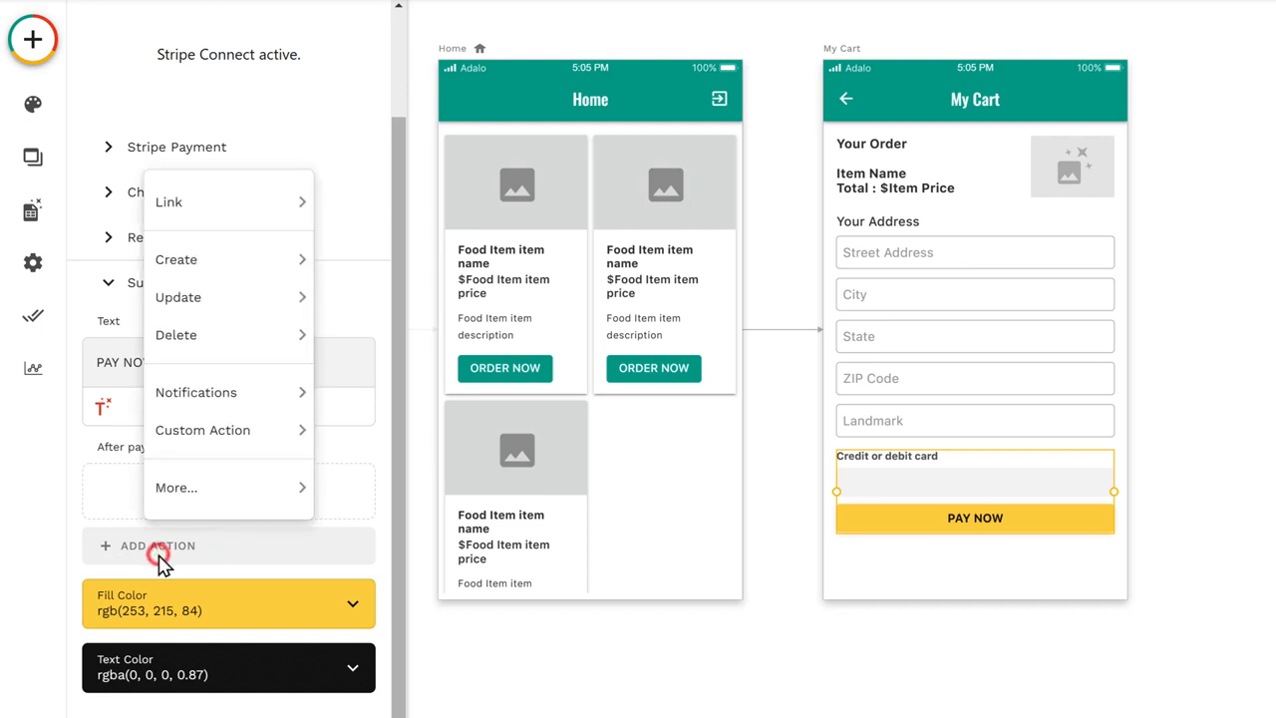
mouse_move(177, 312)
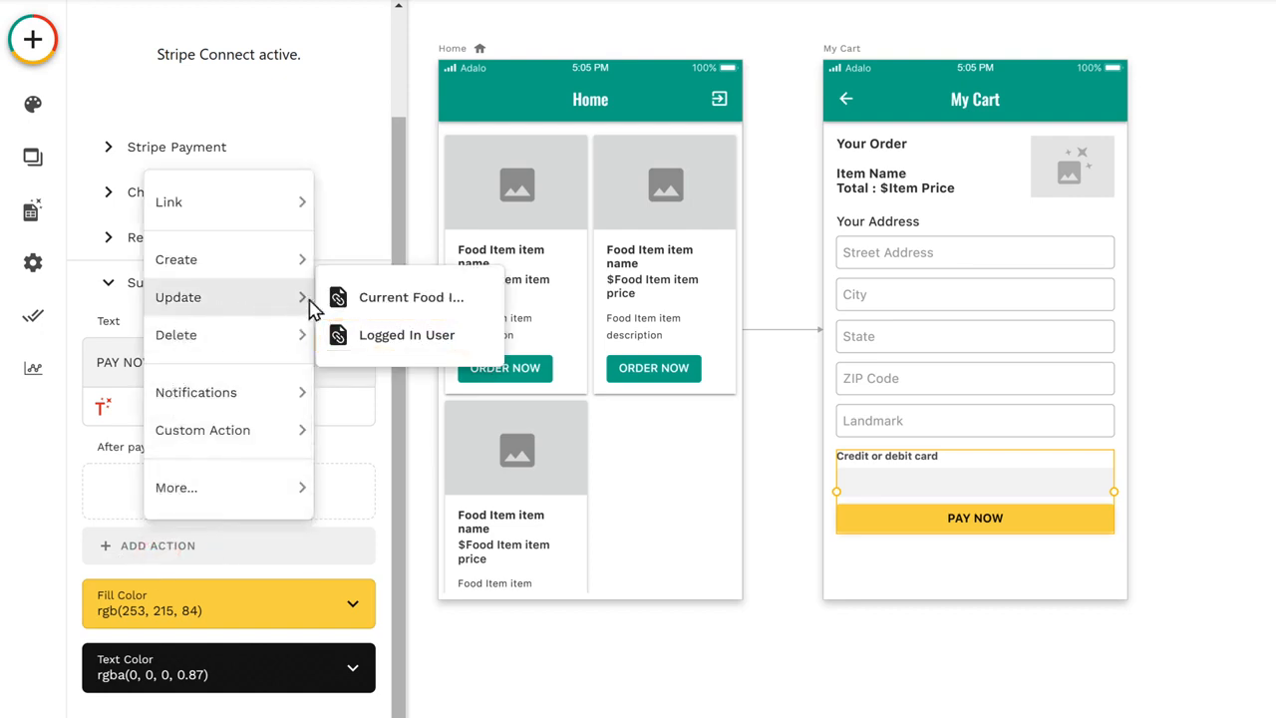
left_click(403, 346)
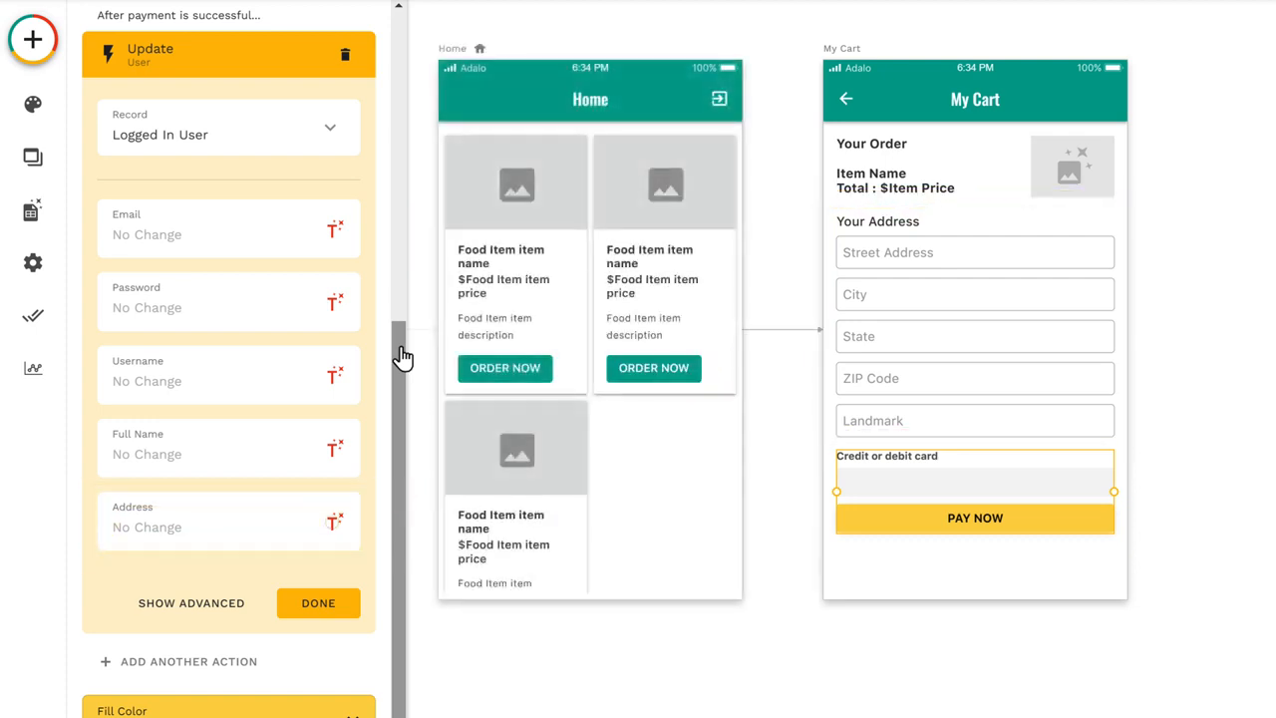
Step: Set the user's Address to the Street Address, State, Landmark, City and ZIP Code inputs, separated by commas, and finish the update action
left_click(335, 525)
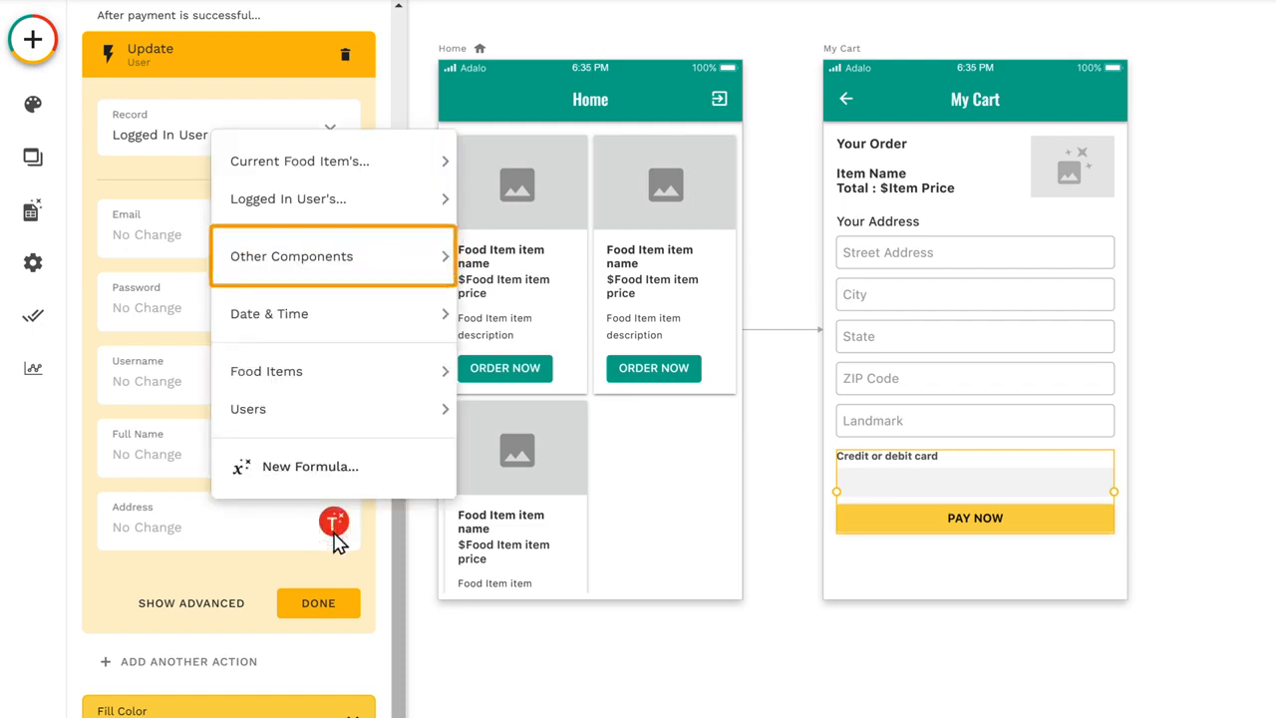
mouse_move(312, 271)
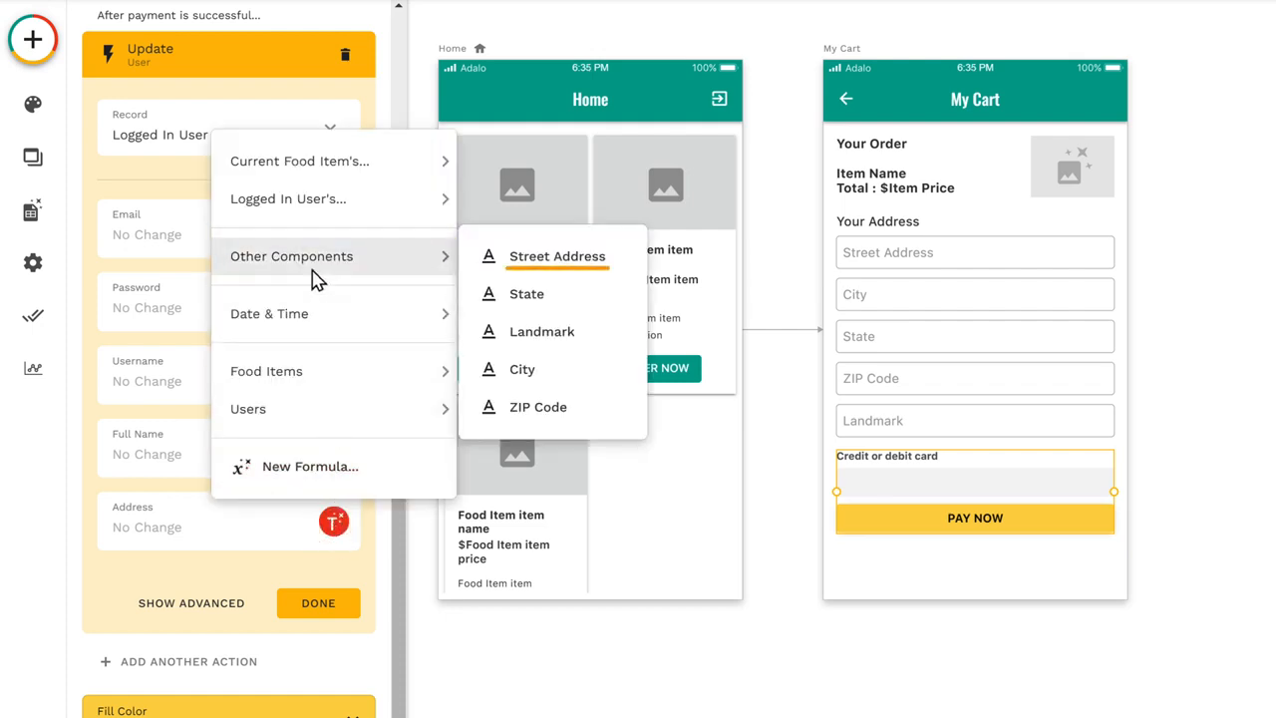
left_click(558, 262)
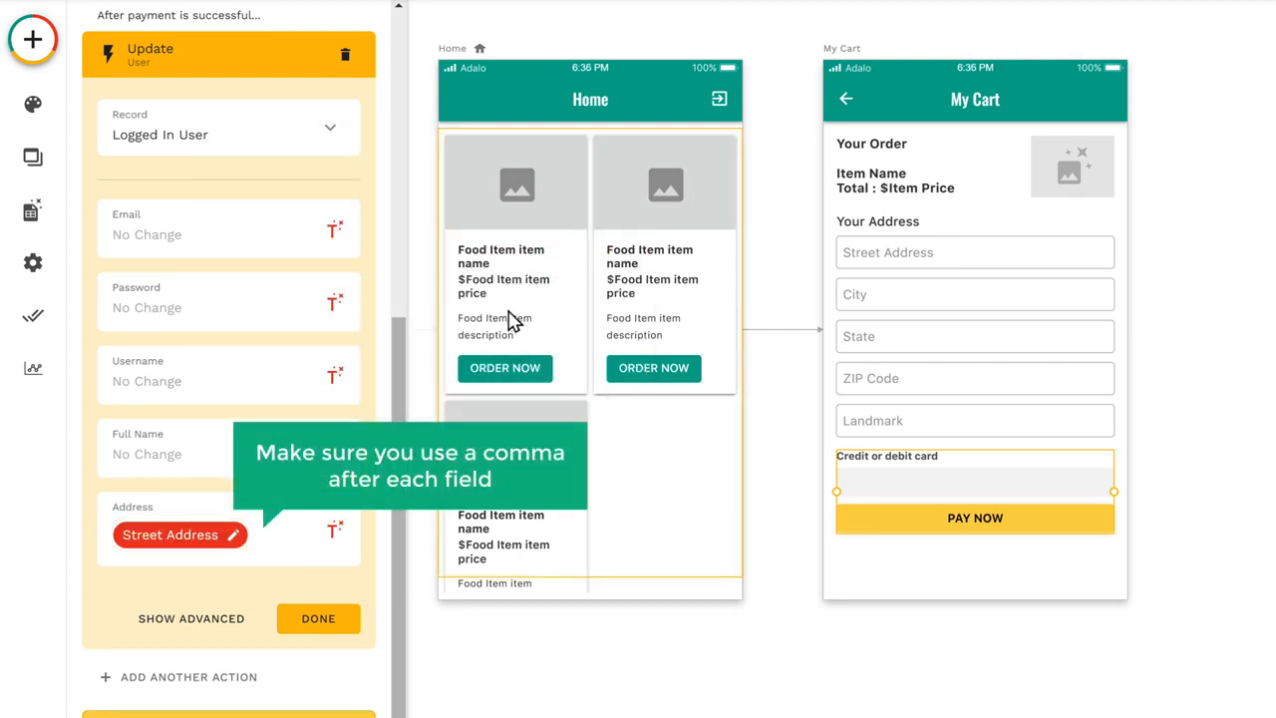
left_click(256, 543)
type(",")
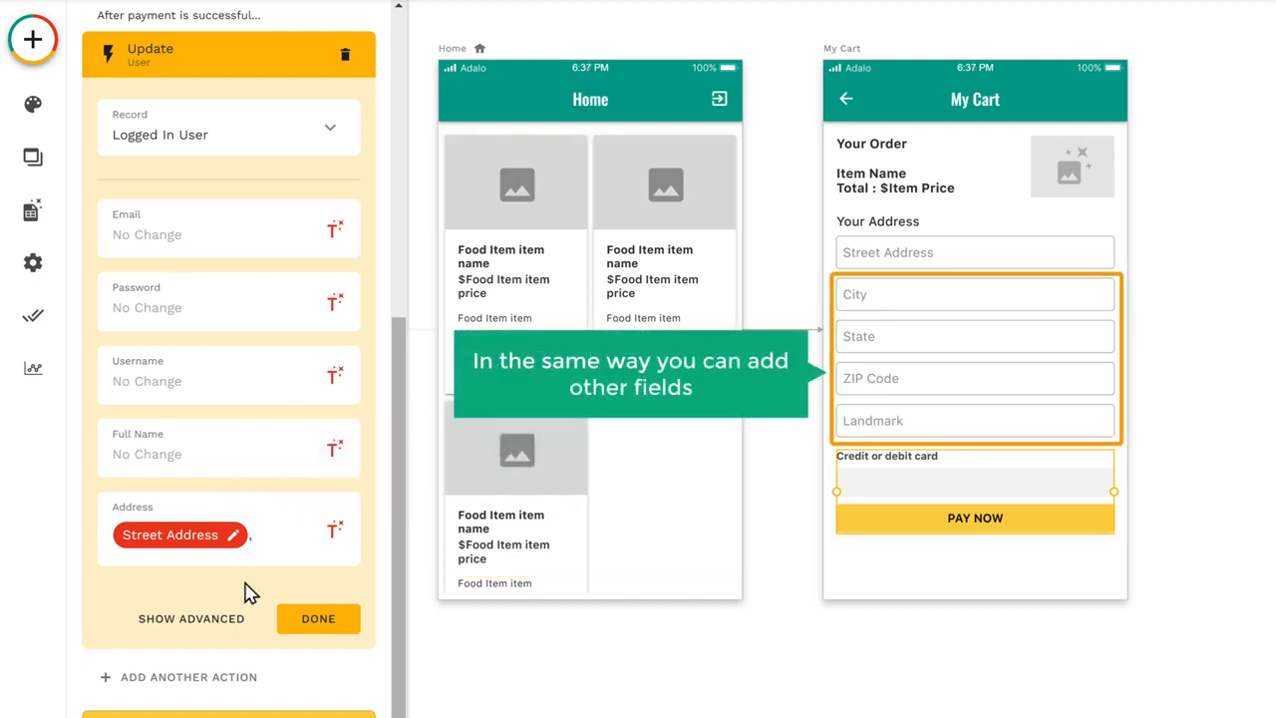
left_click(335, 531)
mouse_move(412, 285)
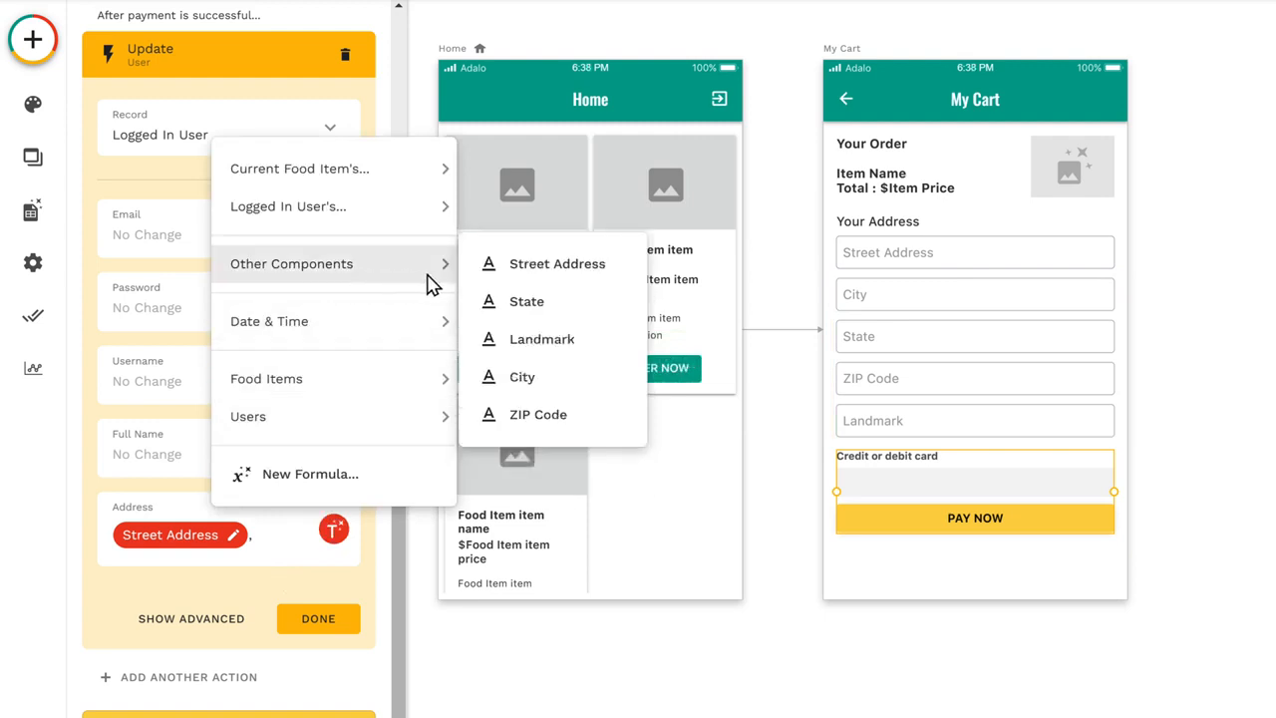
left_click(528, 302)
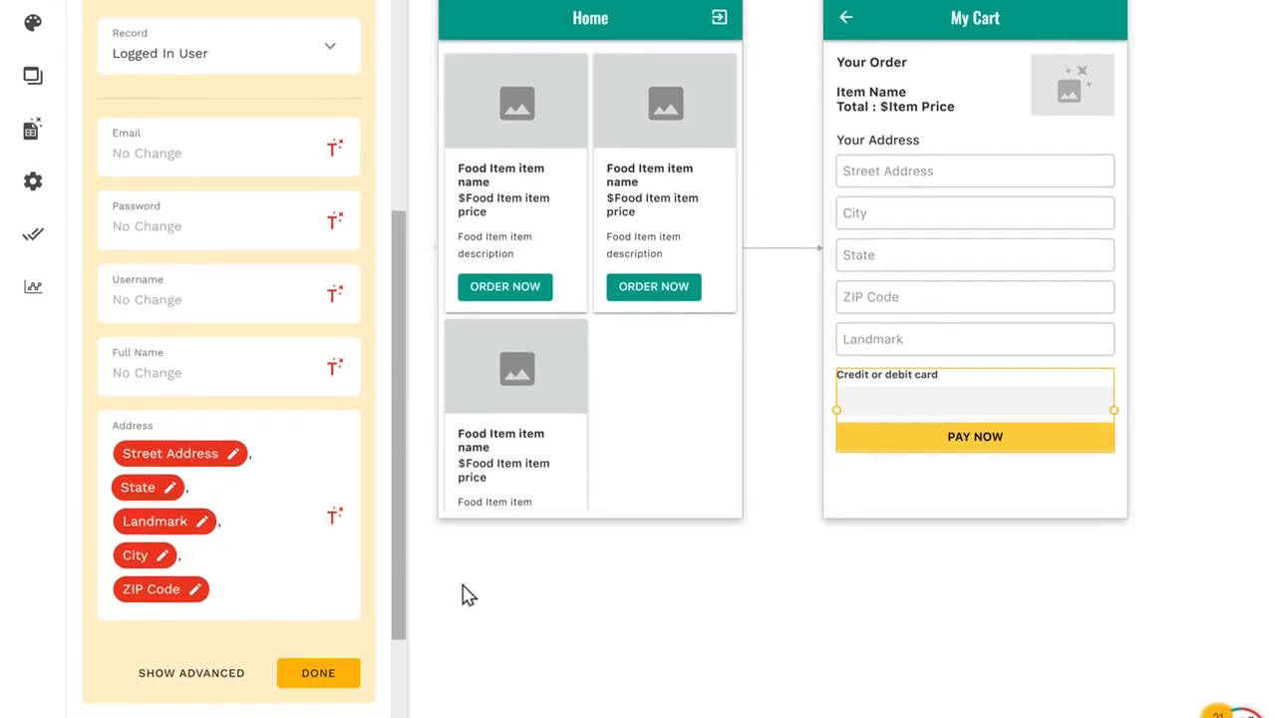
left_click(317, 672)
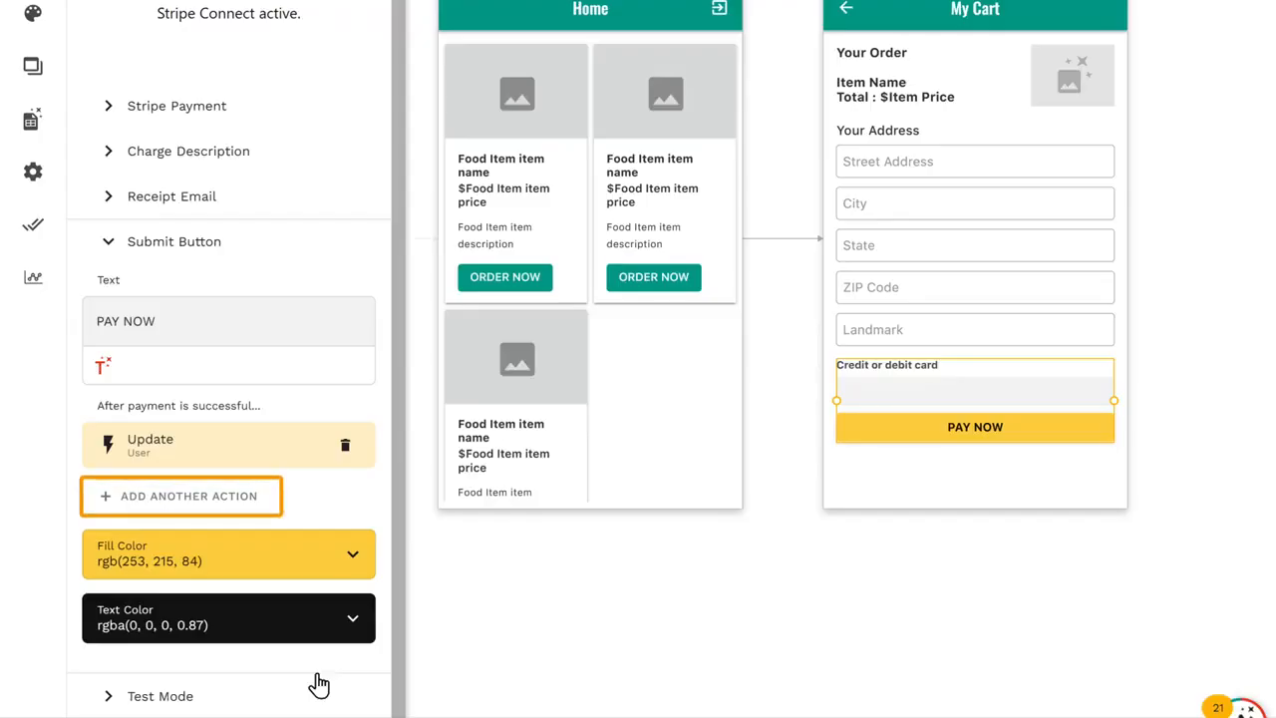
Step: Add another post-payment action that creates a record in a new collection named Order Received, with Order ID as its first property
left_click(183, 511)
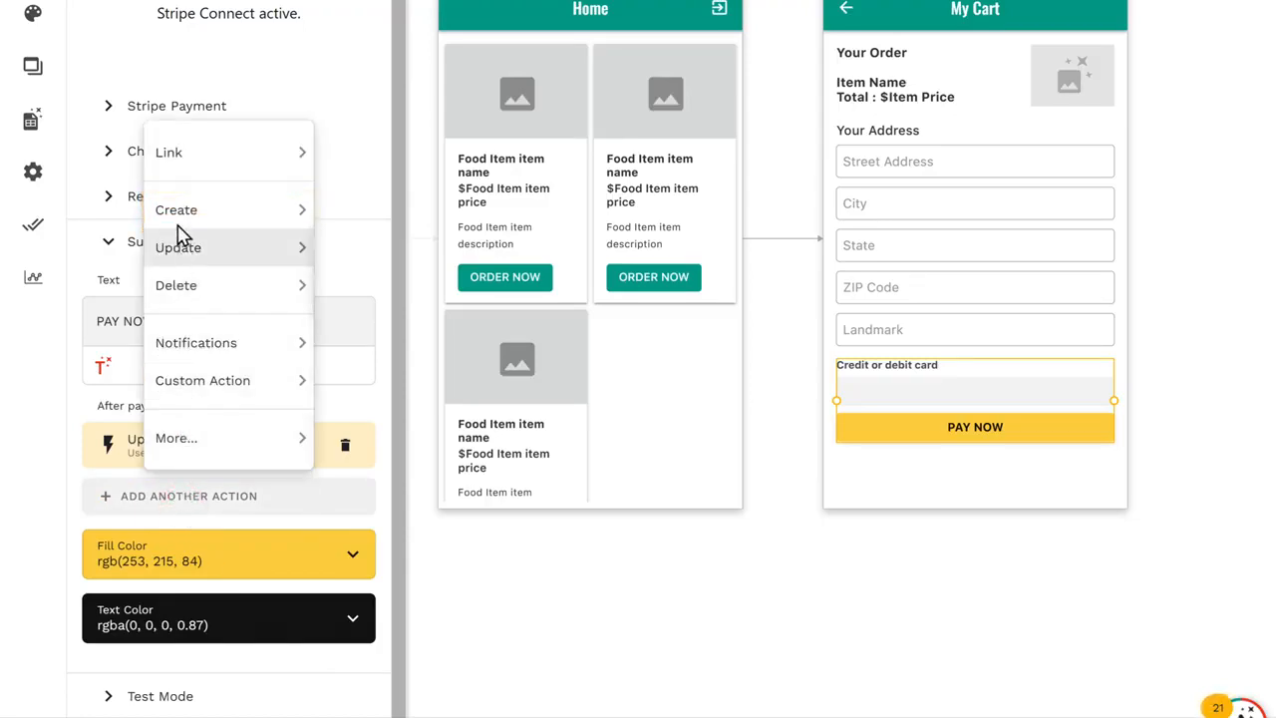
mouse_move(182, 225)
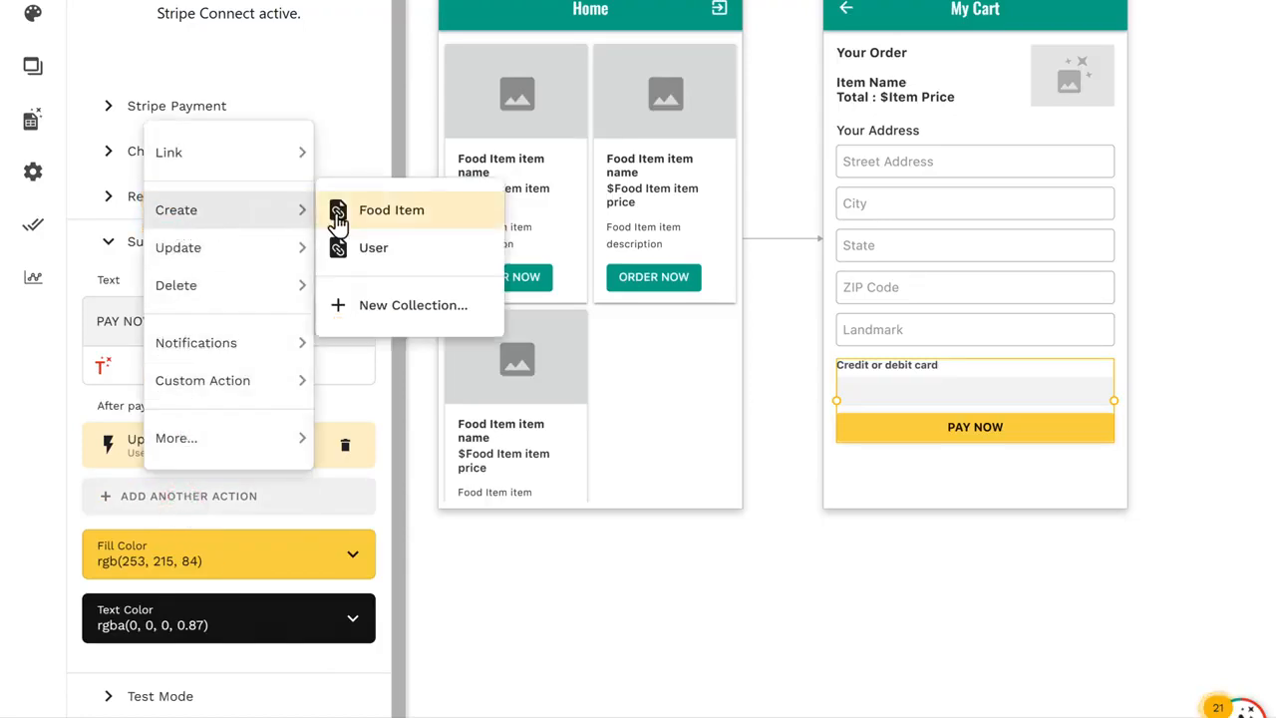
left_click(409, 314)
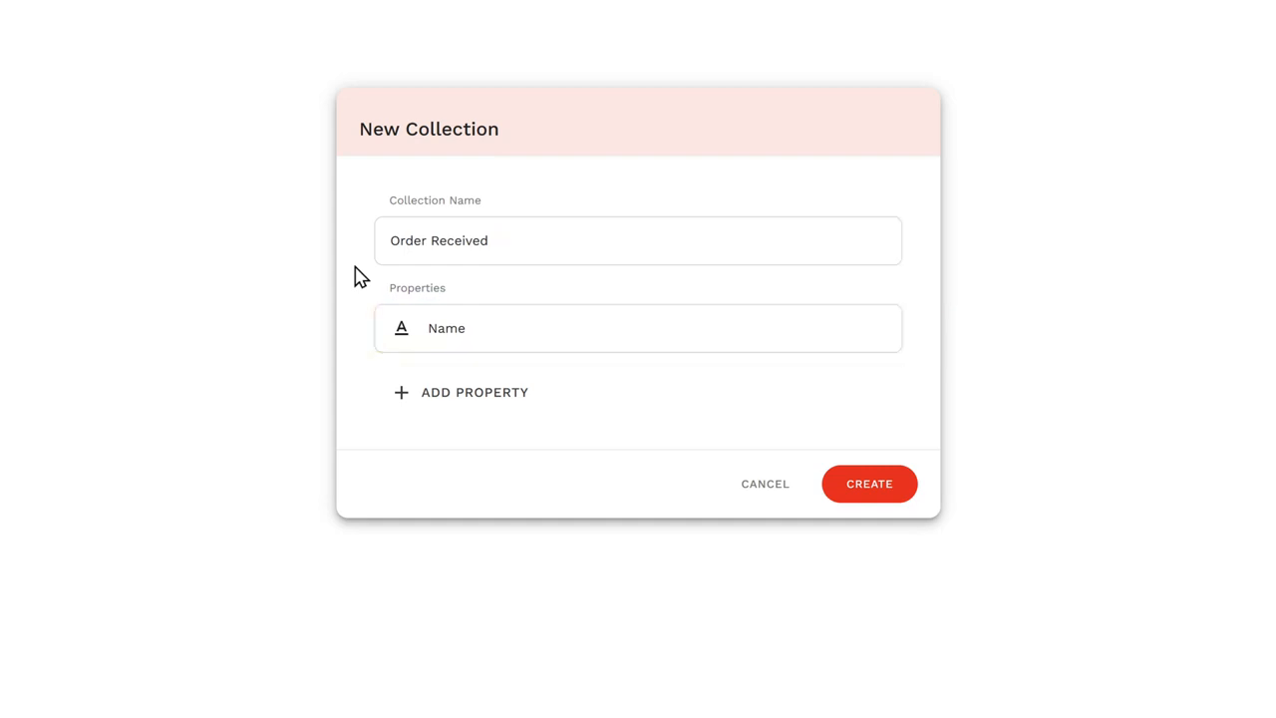
left_click_drag(427, 328, 459, 328)
type("Order ID")
Step: Add a Food Items relationship where a food item can have multiple Order Receiveds and each order belongs to one food item
left_click(468, 401)
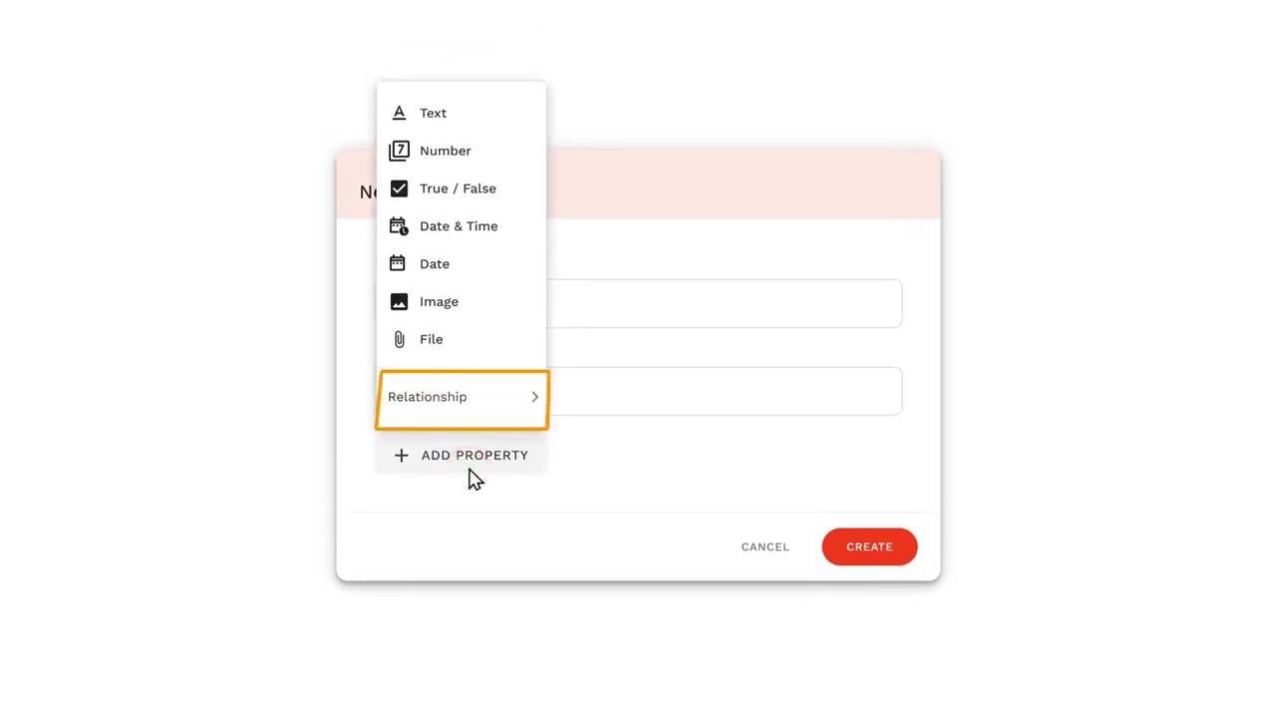
mouse_move(432, 418)
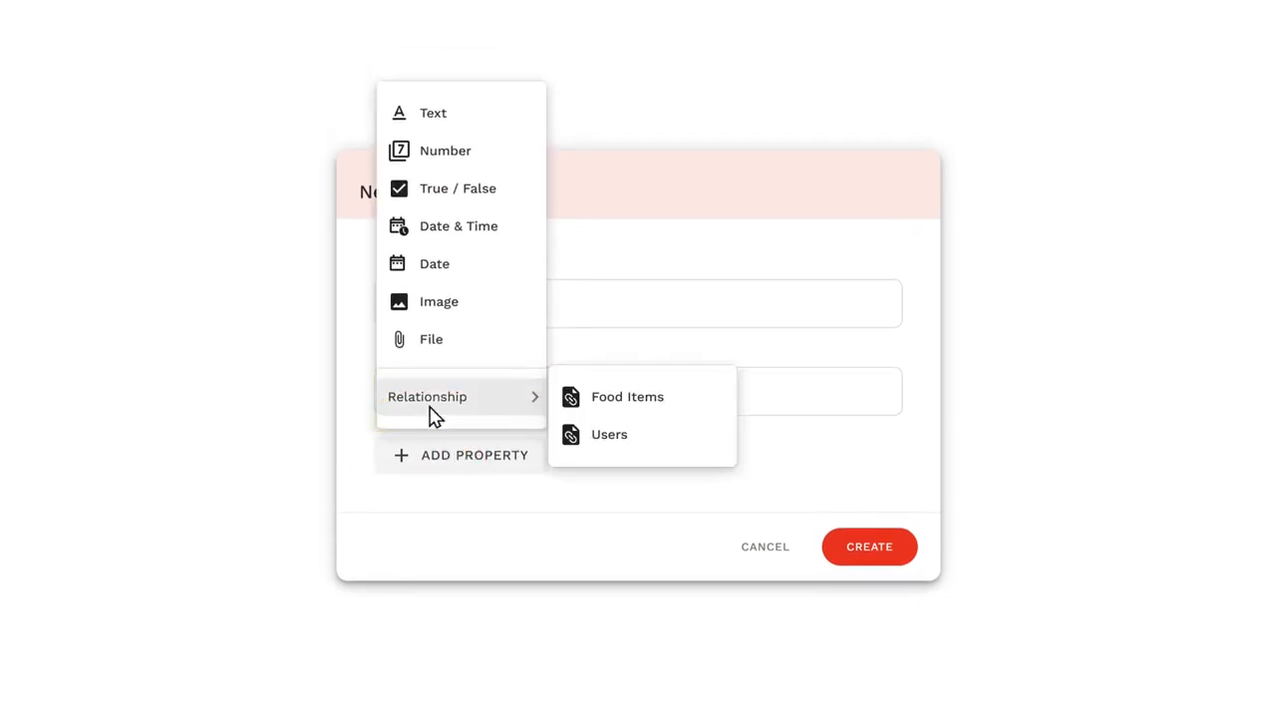
left_click(628, 403)
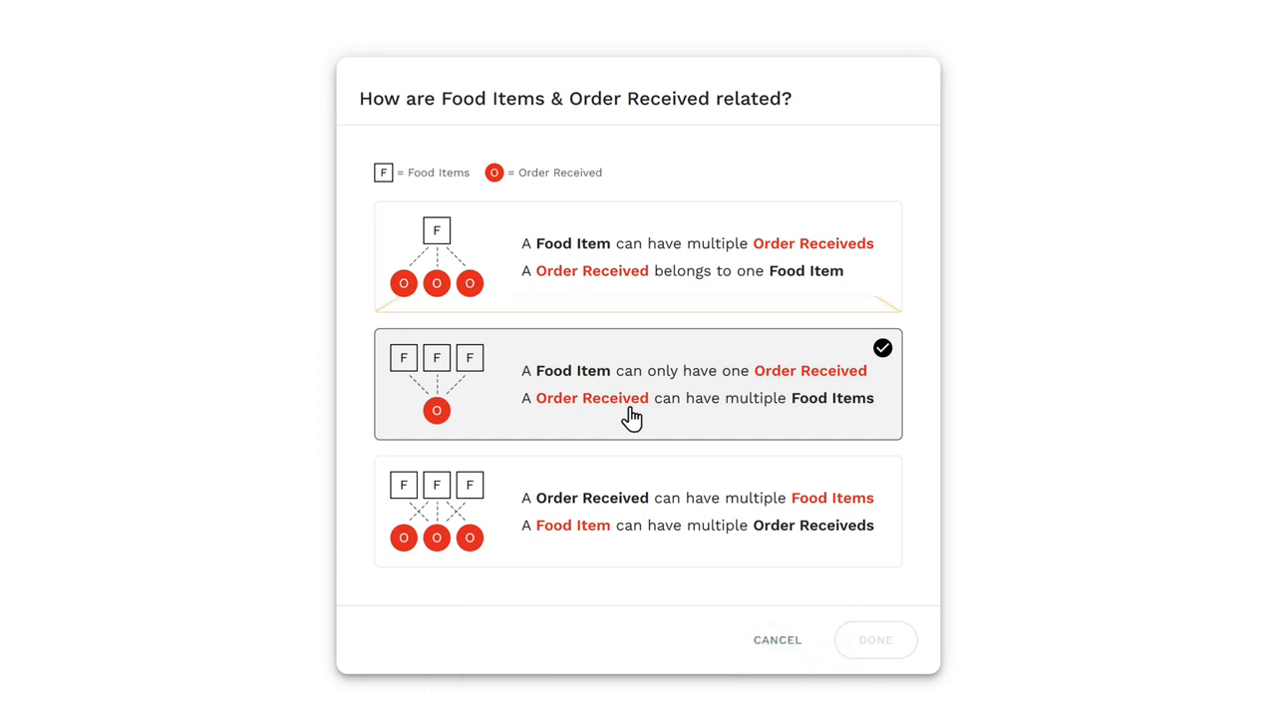
left_click(627, 305)
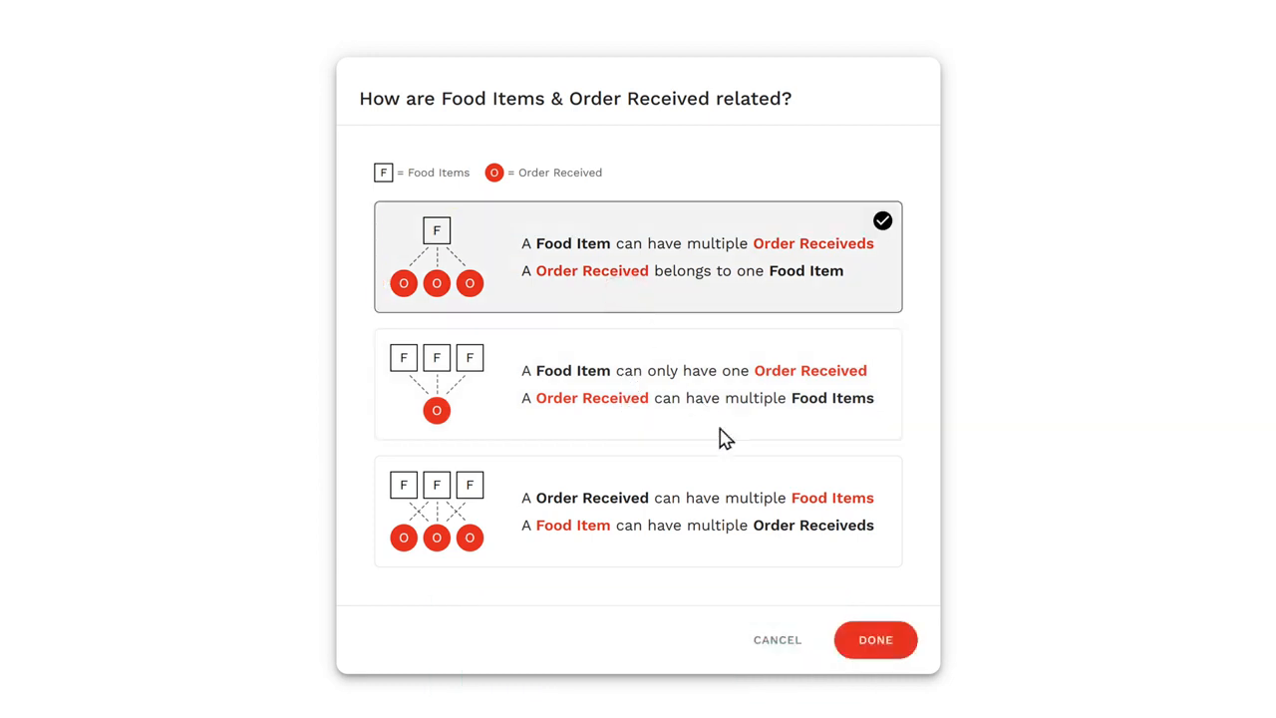
left_click(874, 648)
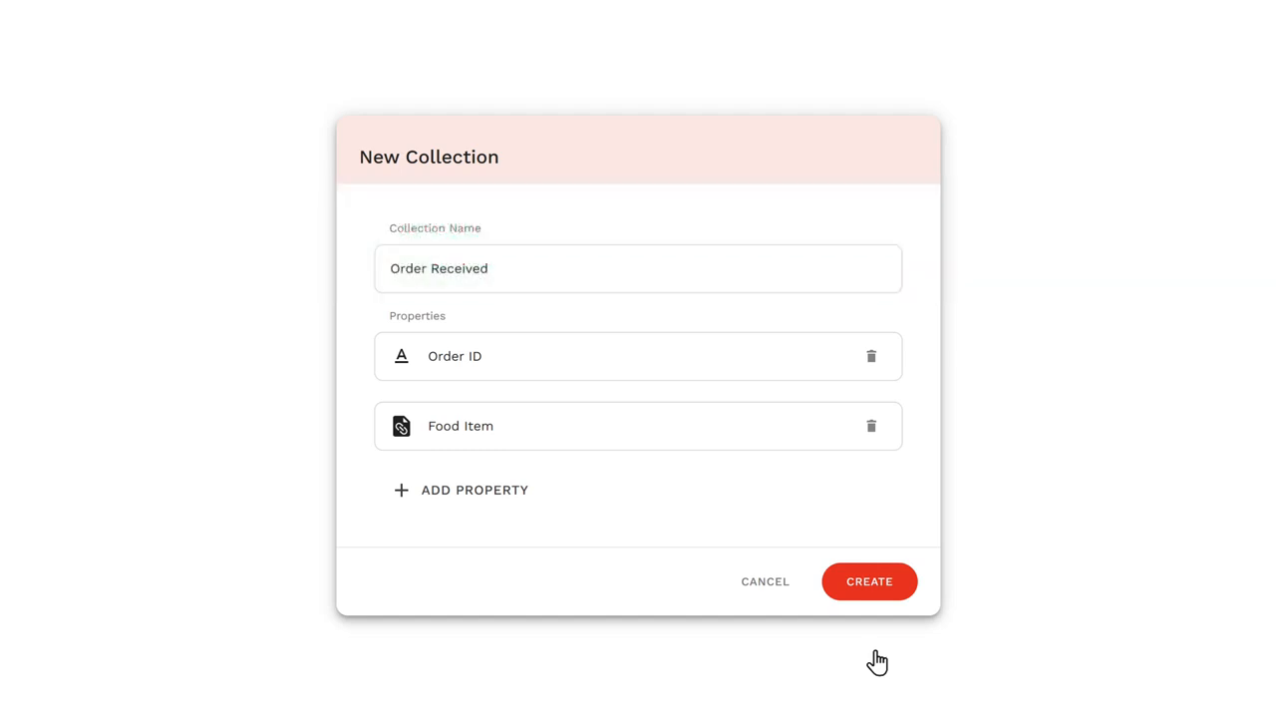
Step: Add a Users relationship where a user can have multiple Order Receiveds and each order belongs to one user, and create the collection
left_click(465, 500)
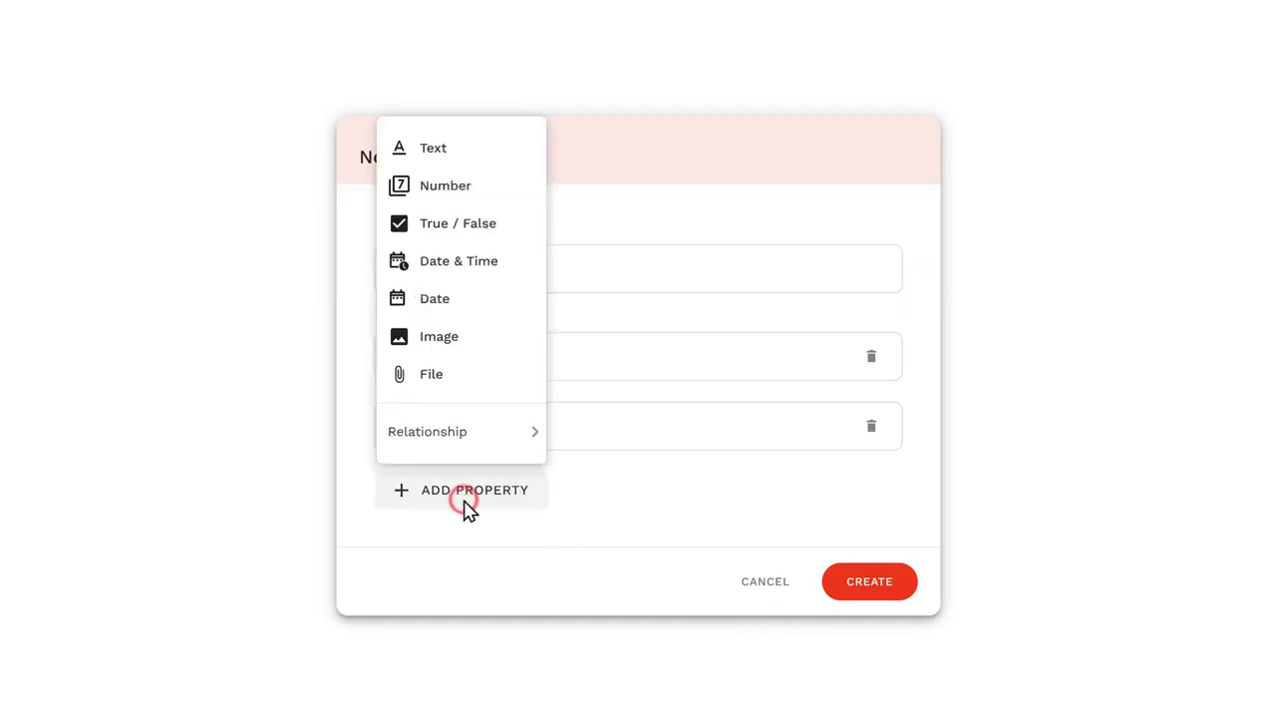
mouse_move(427, 447)
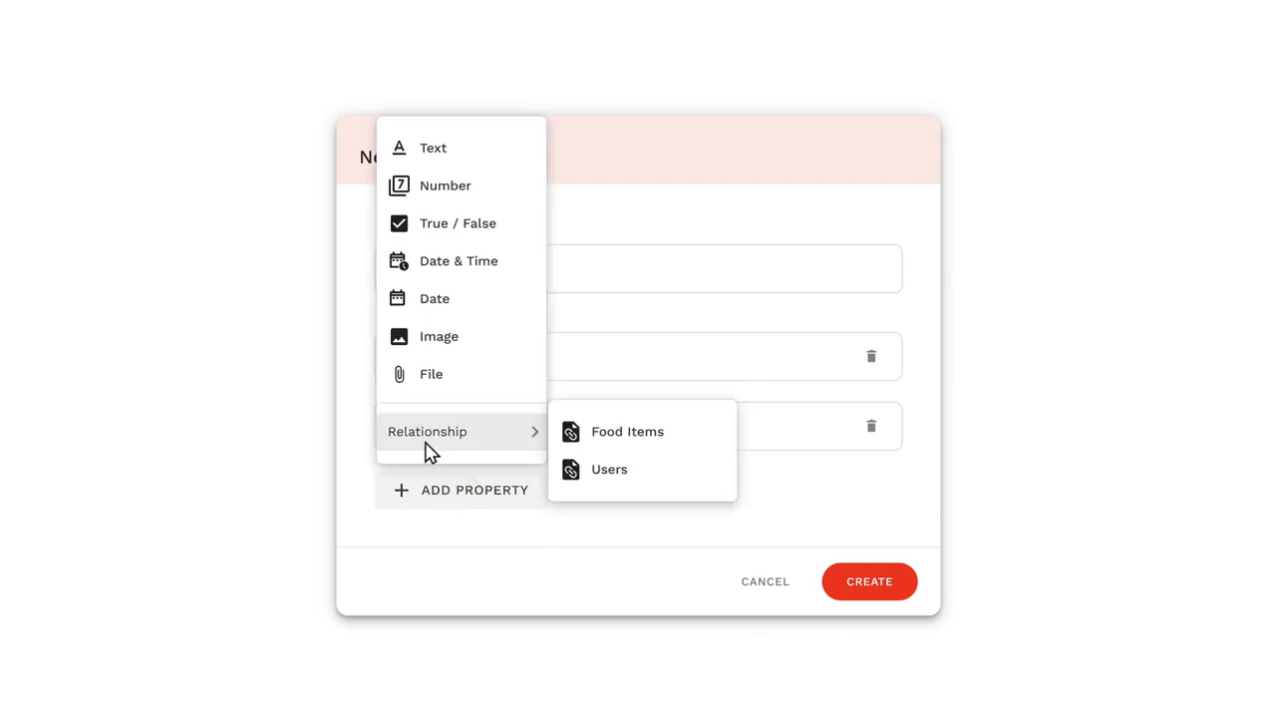
left_click(609, 479)
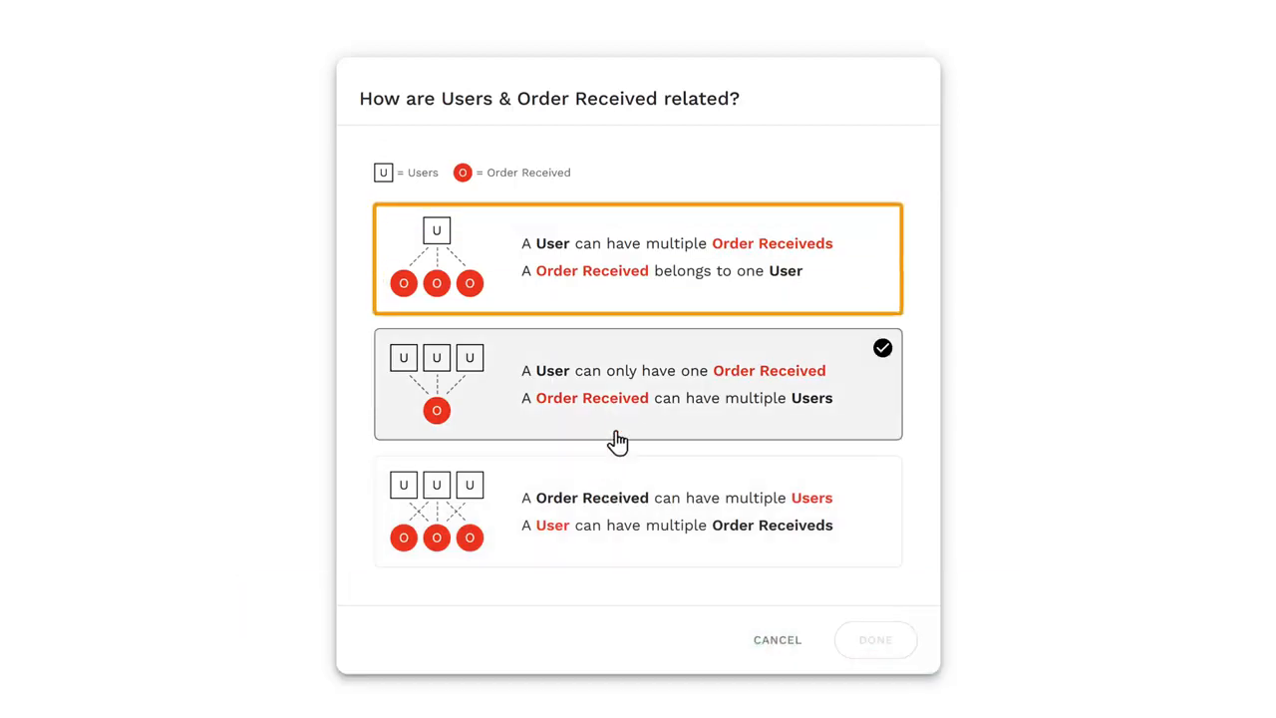
left_click(632, 304)
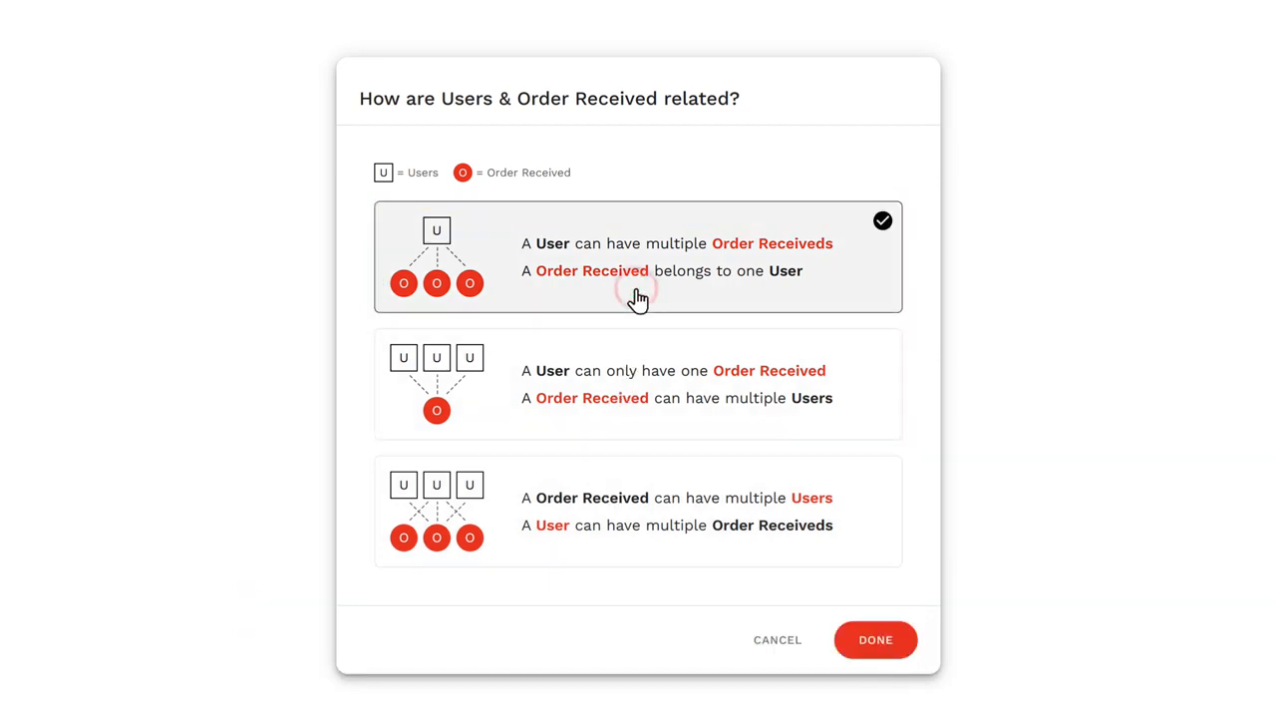
left_click(871, 648)
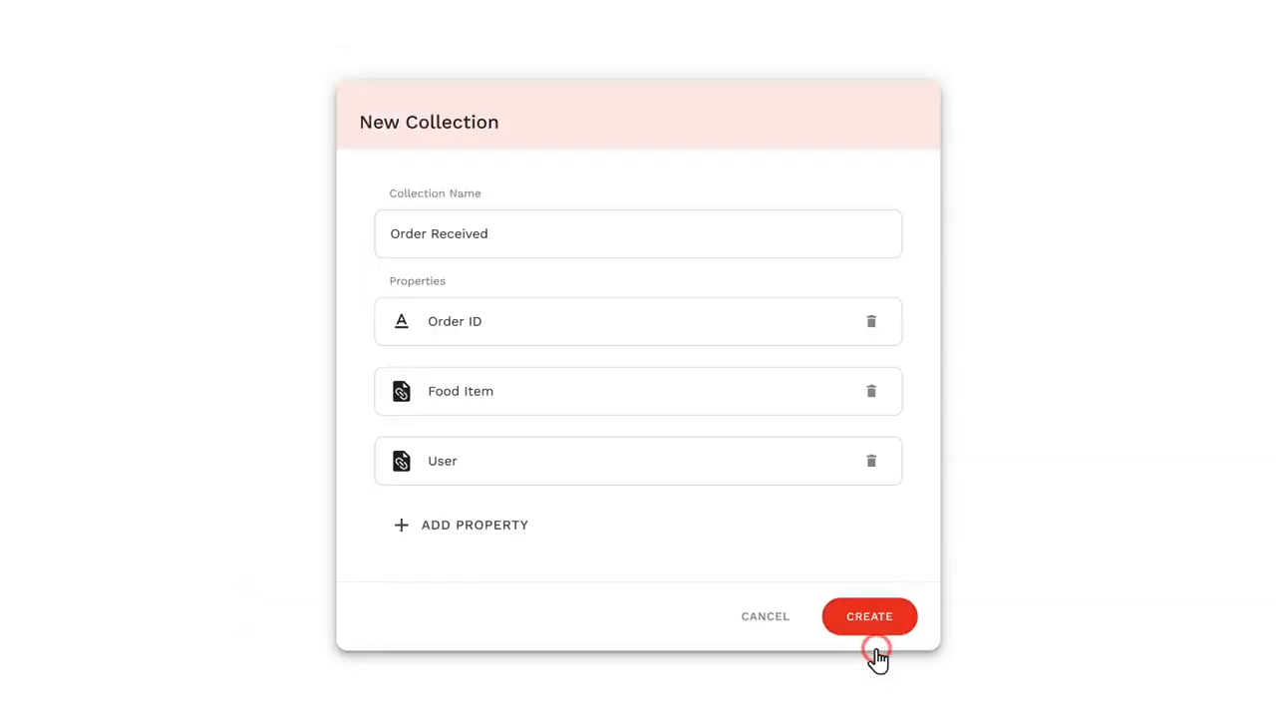
left_click(868, 631)
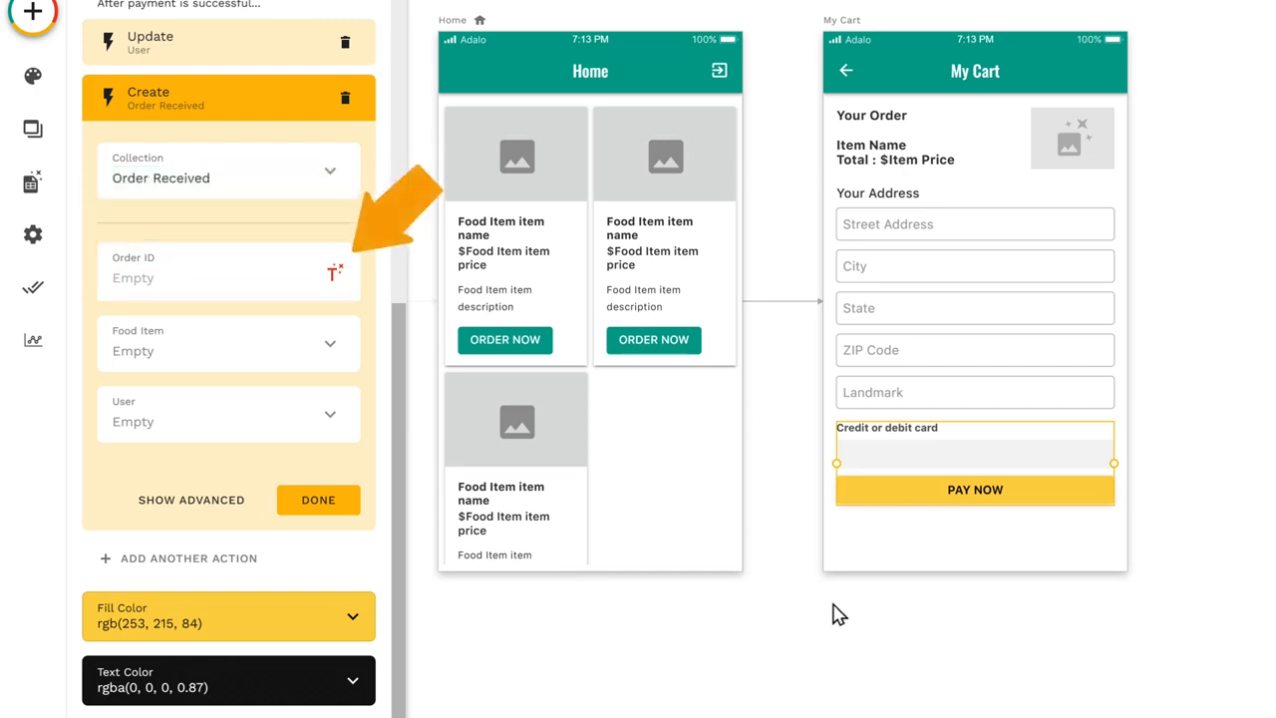
Step: Set the Order ID of the new Order Received record to the Order Received count
left_click(334, 273)
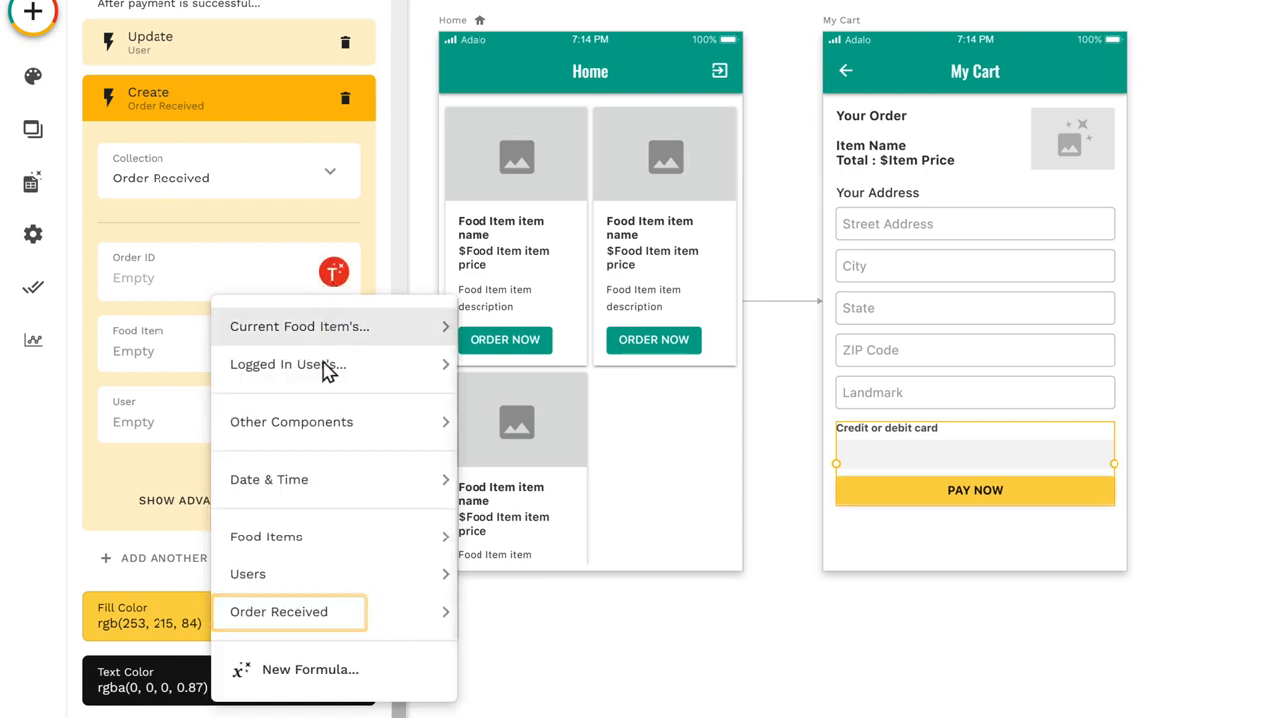
mouse_move(296, 628)
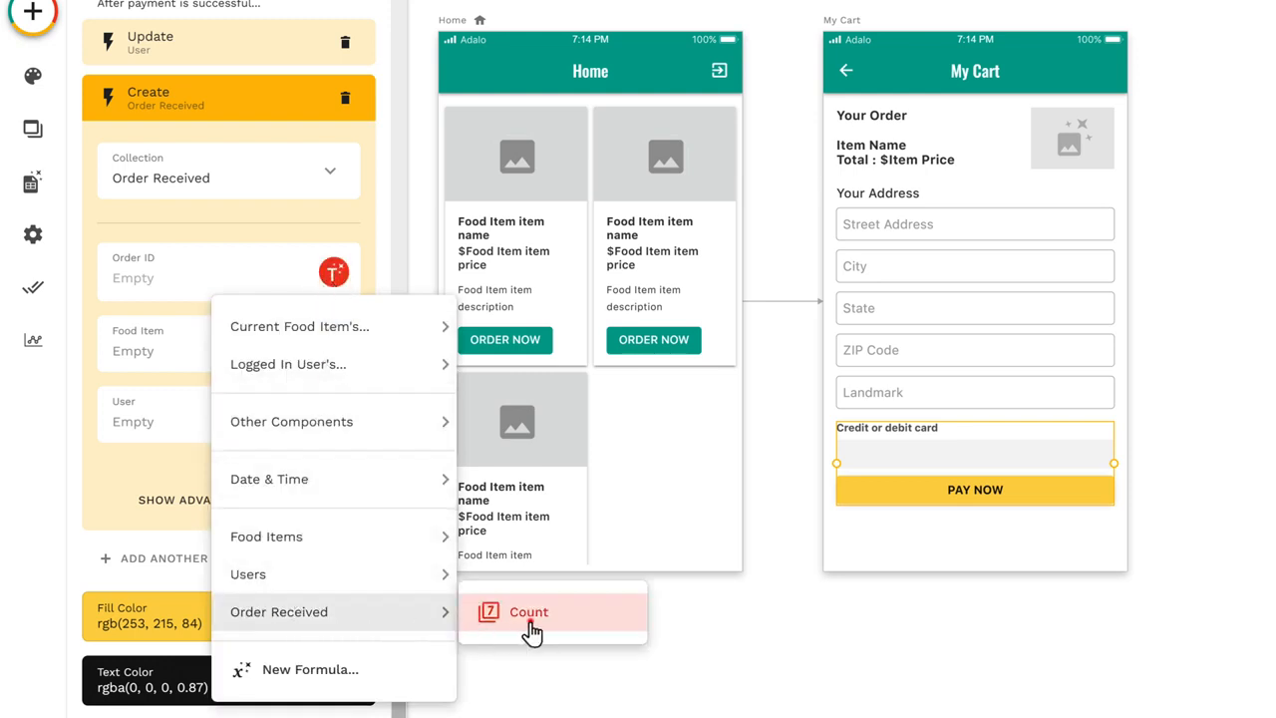
left_click(529, 618)
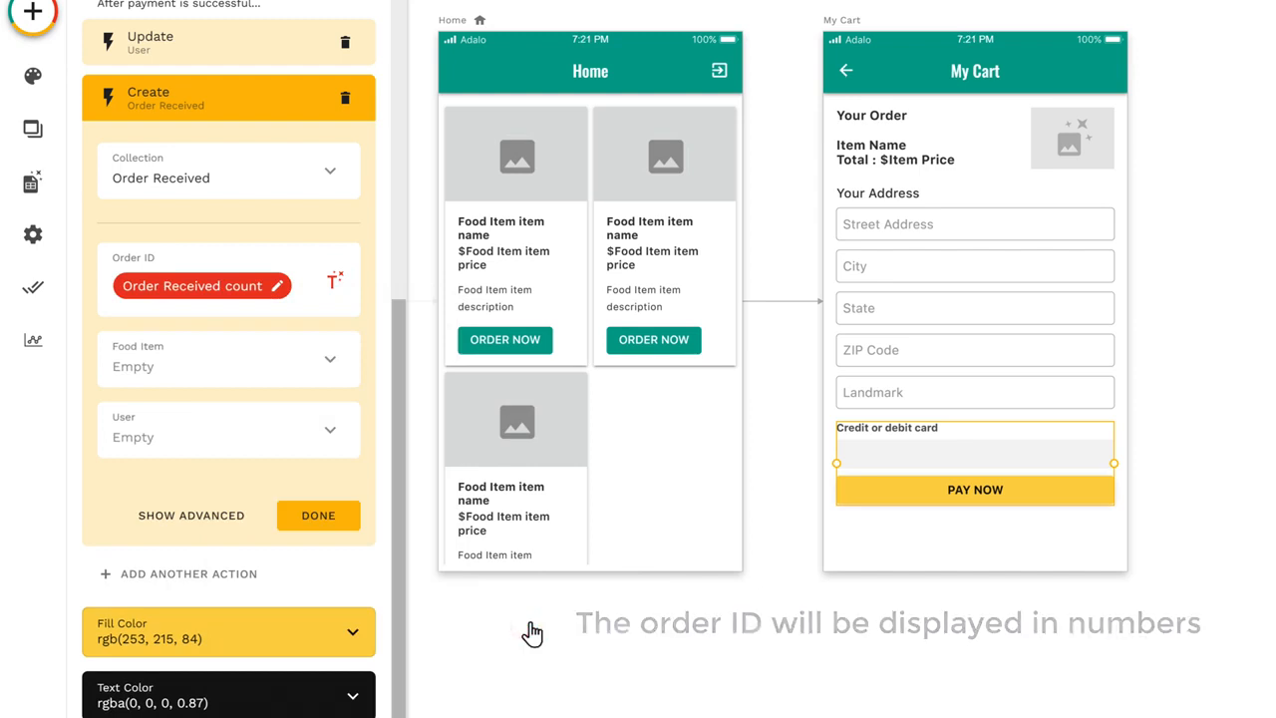
Step: Link the new order record to the Current Food Item and the Logged In User, and finish the create action
left_click(331, 369)
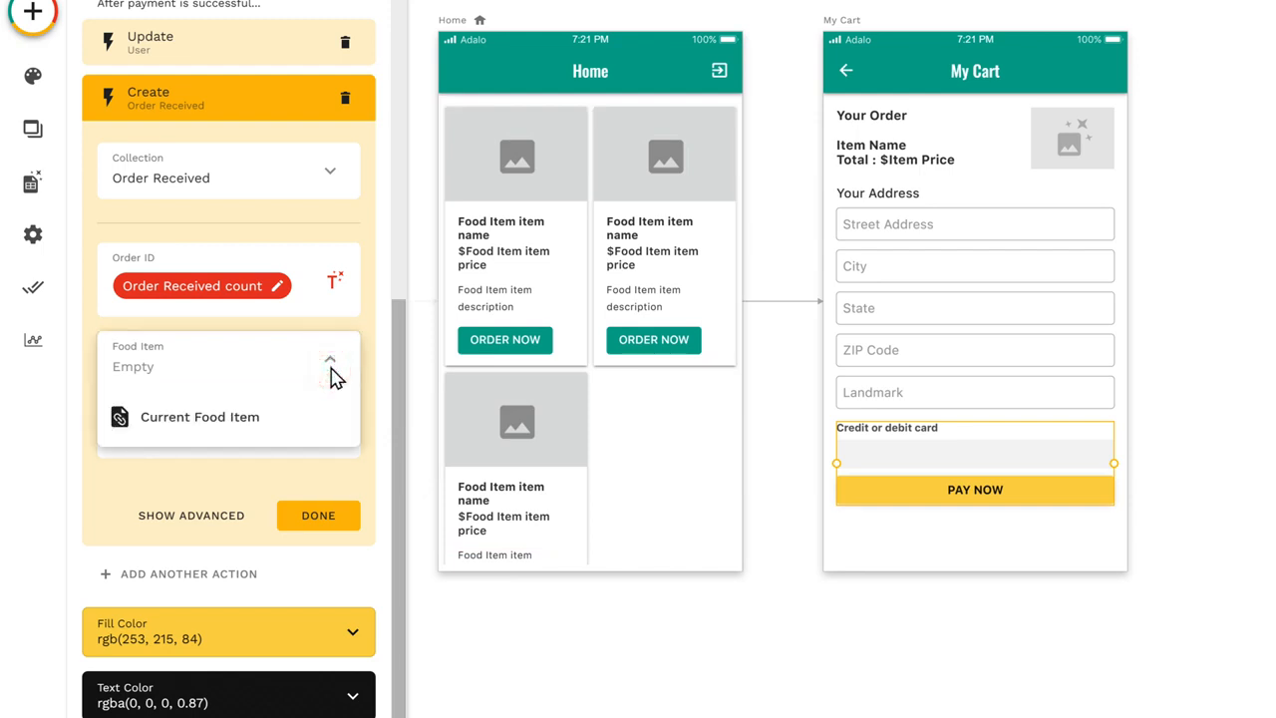
left_click(200, 419)
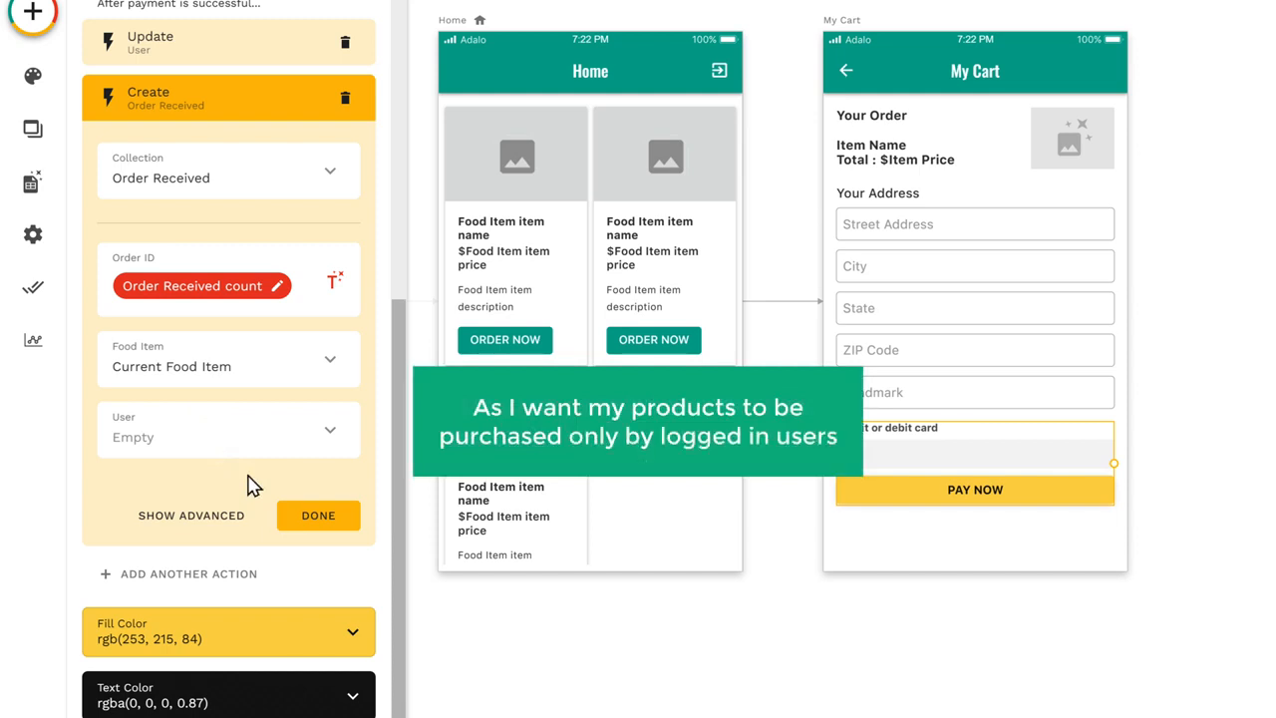
left_click(331, 447)
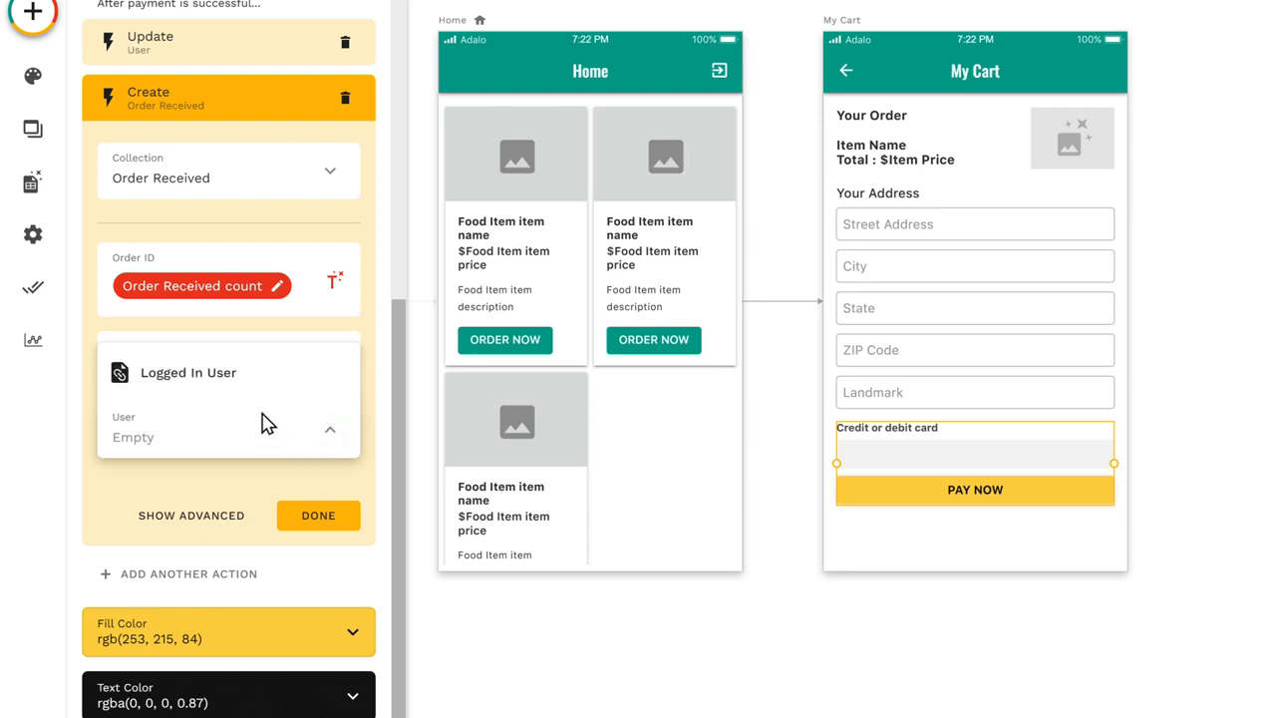
left_click(185, 386)
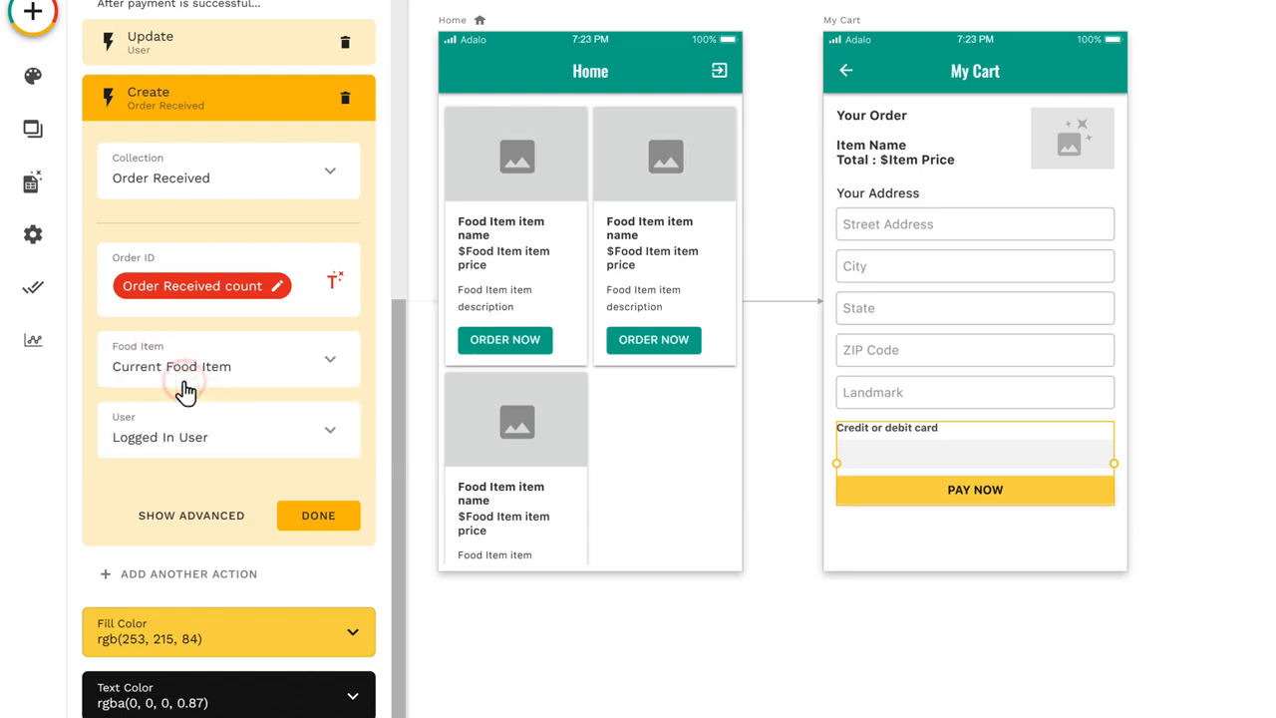
left_click(317, 518)
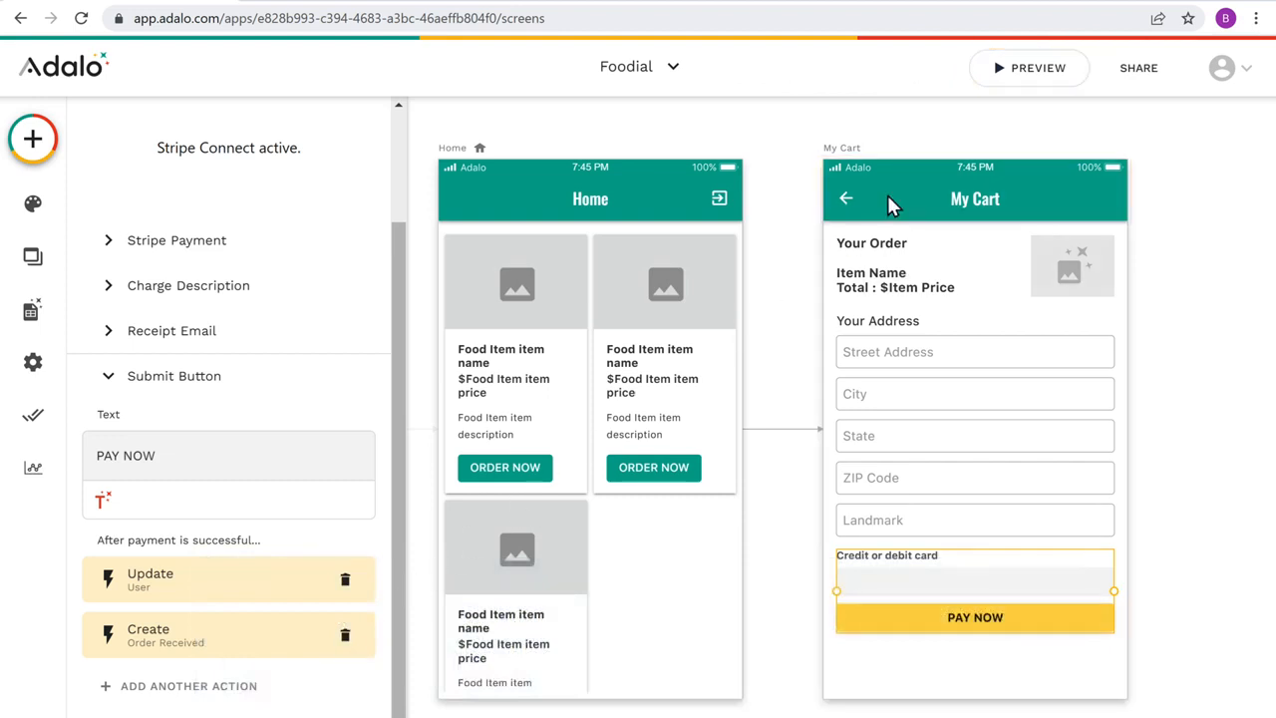
Step: Preview the app, order the Chicken Burger and submit its payment from My Cart
left_click(1034, 80)
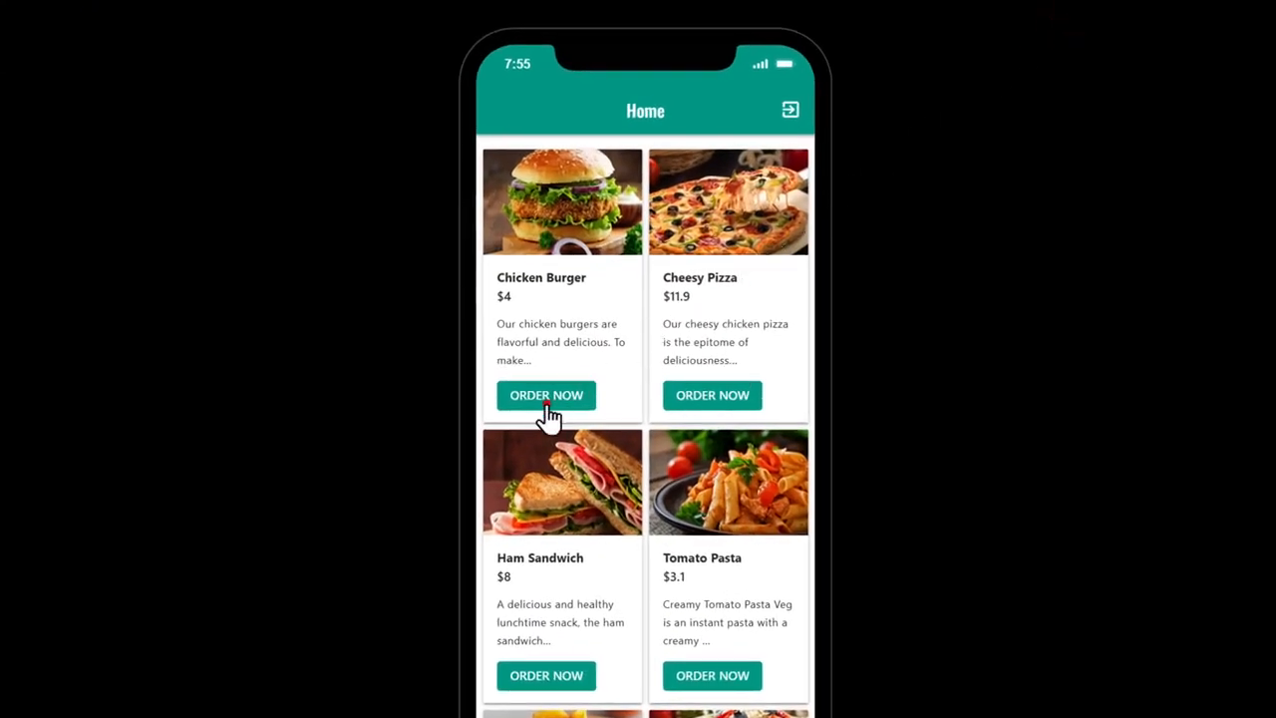
left_click(551, 399)
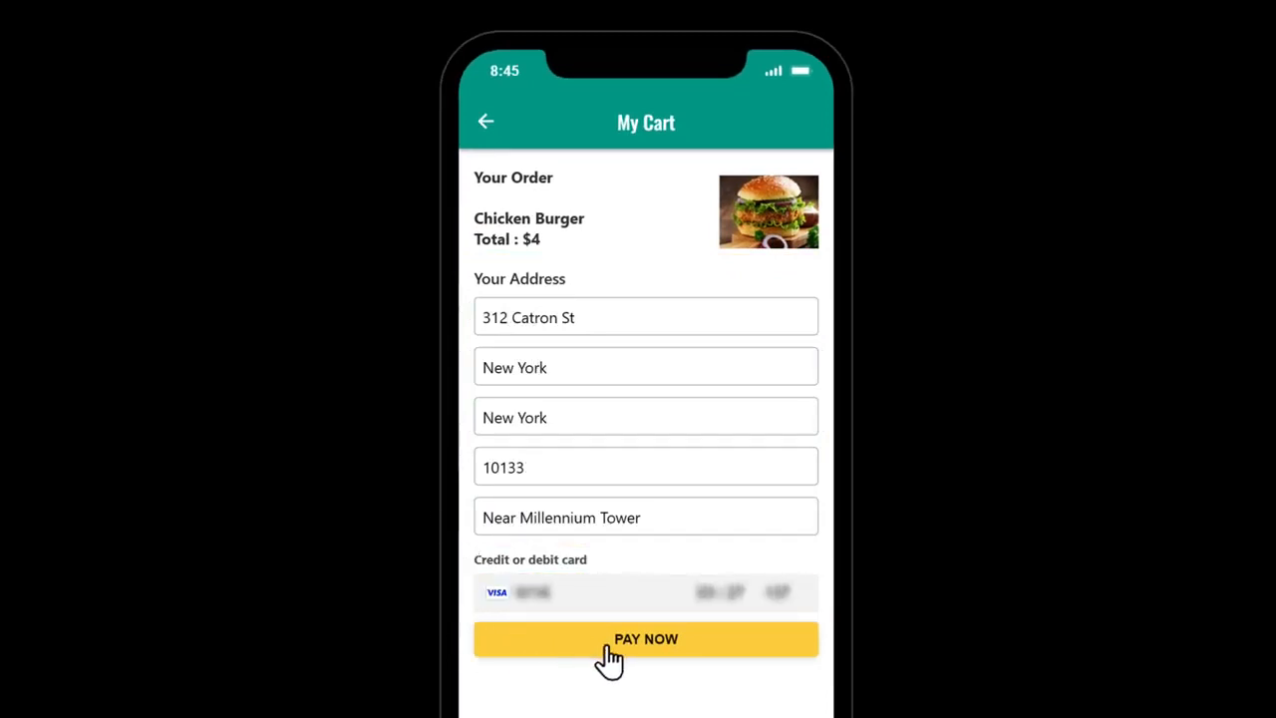
left_click(645, 648)
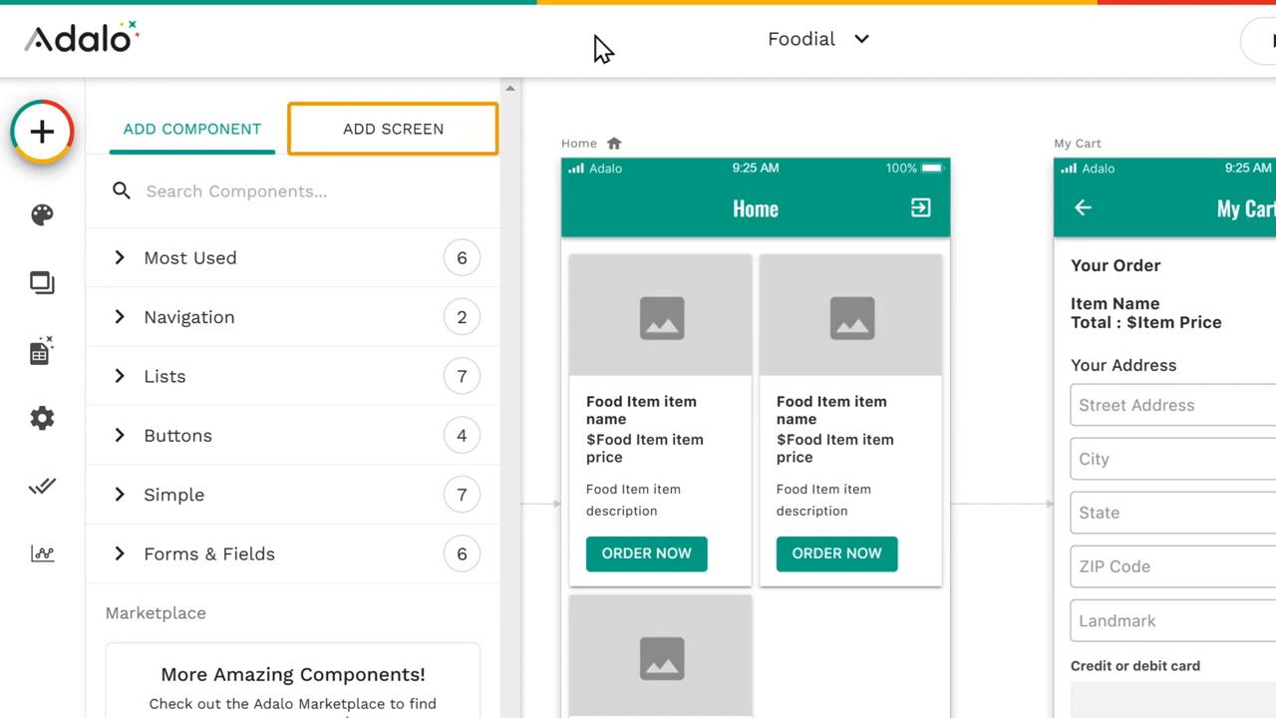
Step: Add a new screen from the App Bar template and name it Thank You
left_click(389, 150)
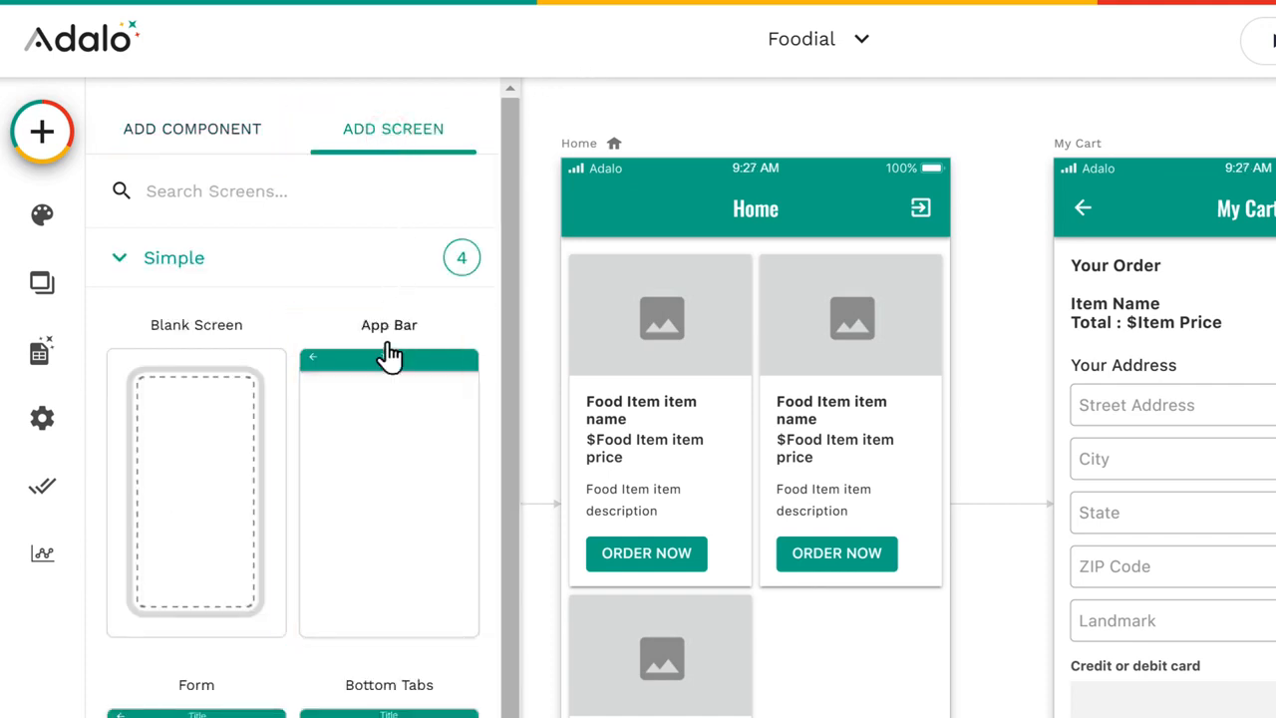
left_click(388, 459)
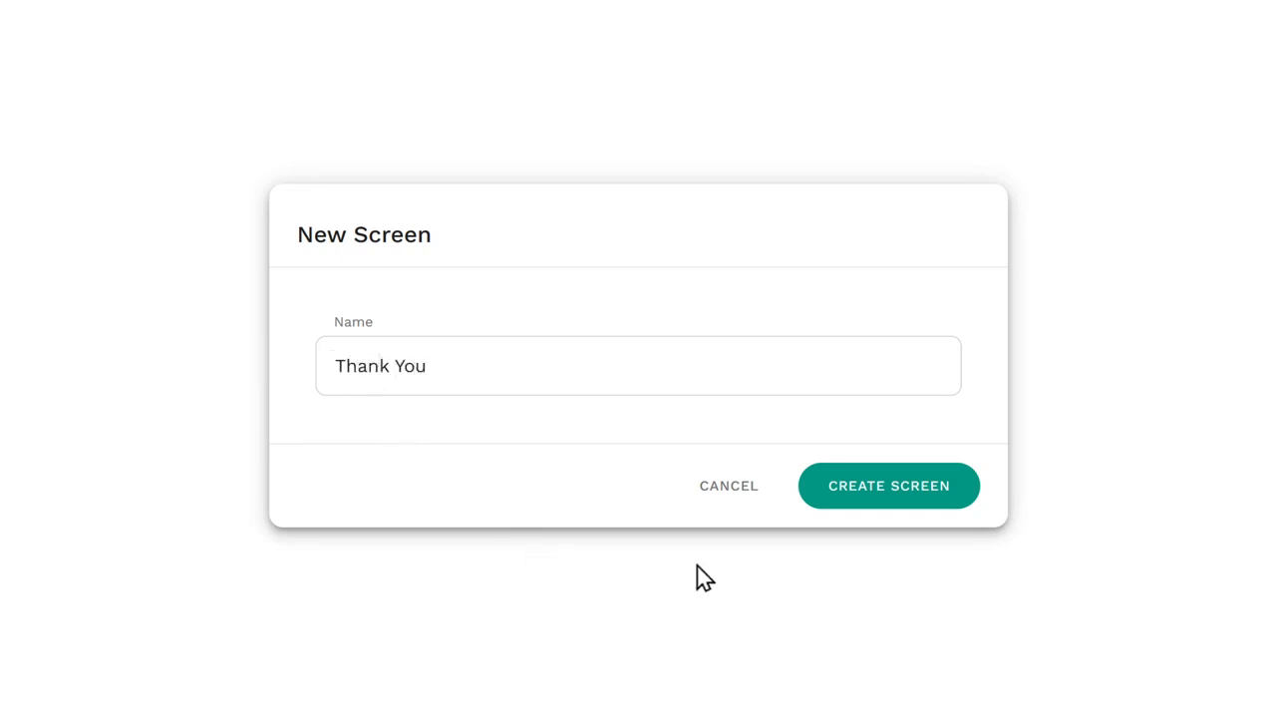
left_click(888, 498)
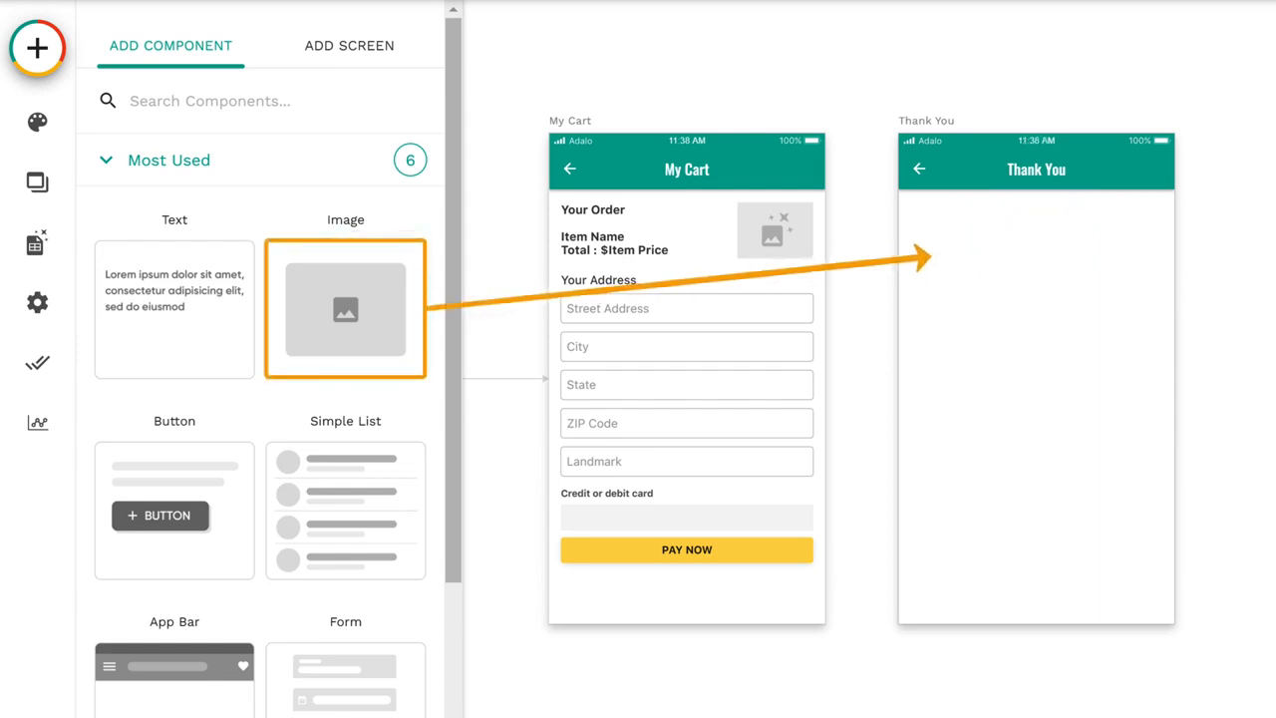
Step: Add an image to the Thank You screen, upload the Success picture, and shrink and center it below the app bar
left_click_drag(342, 355, 1035, 276)
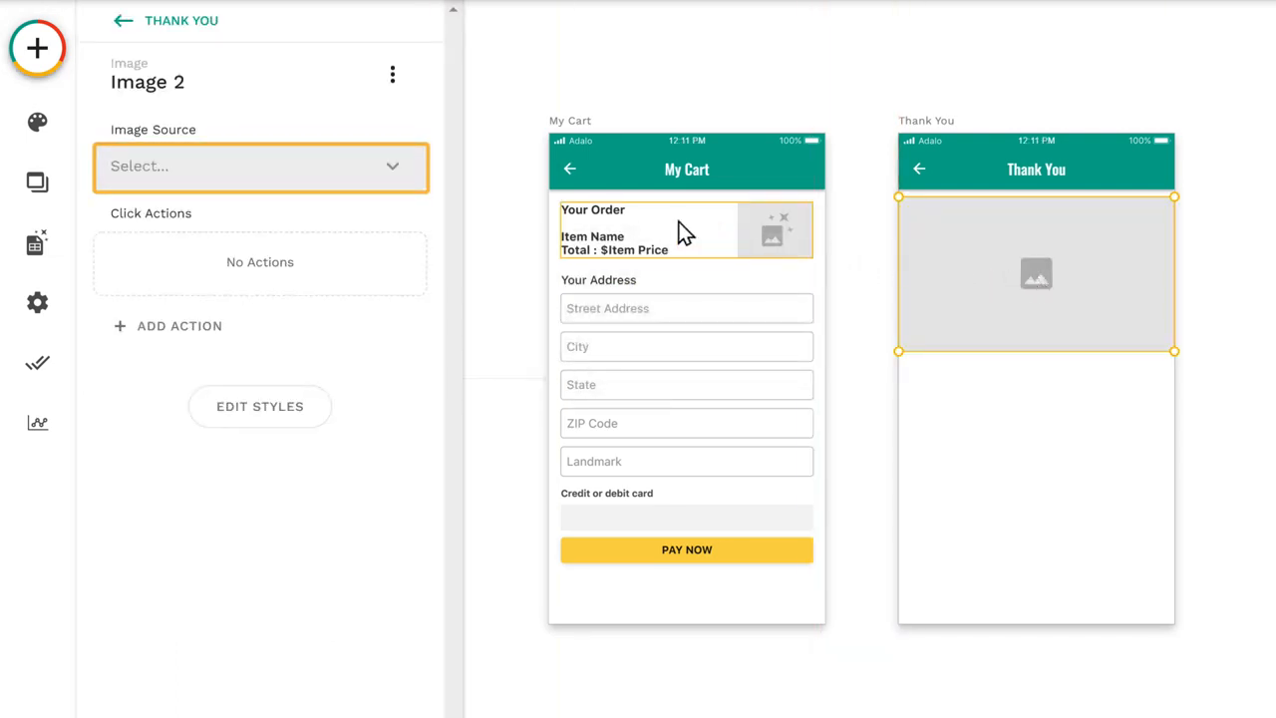
left_click(393, 182)
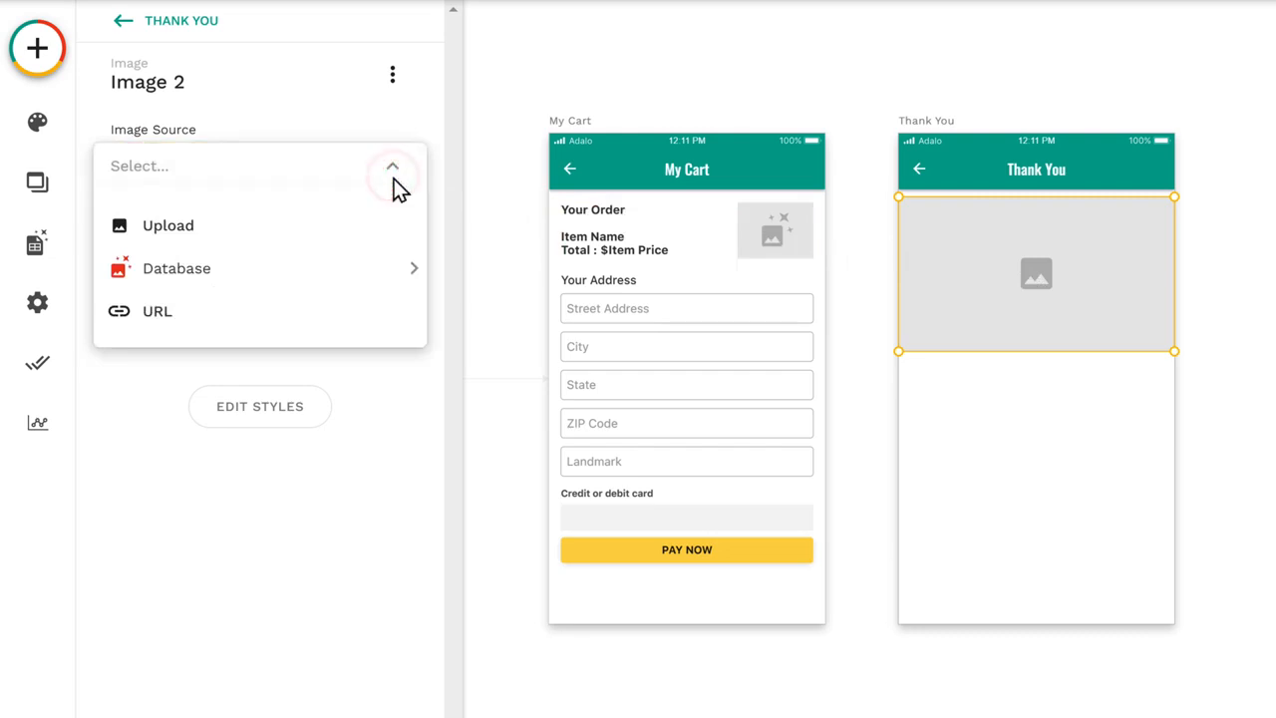
left_click(172, 243)
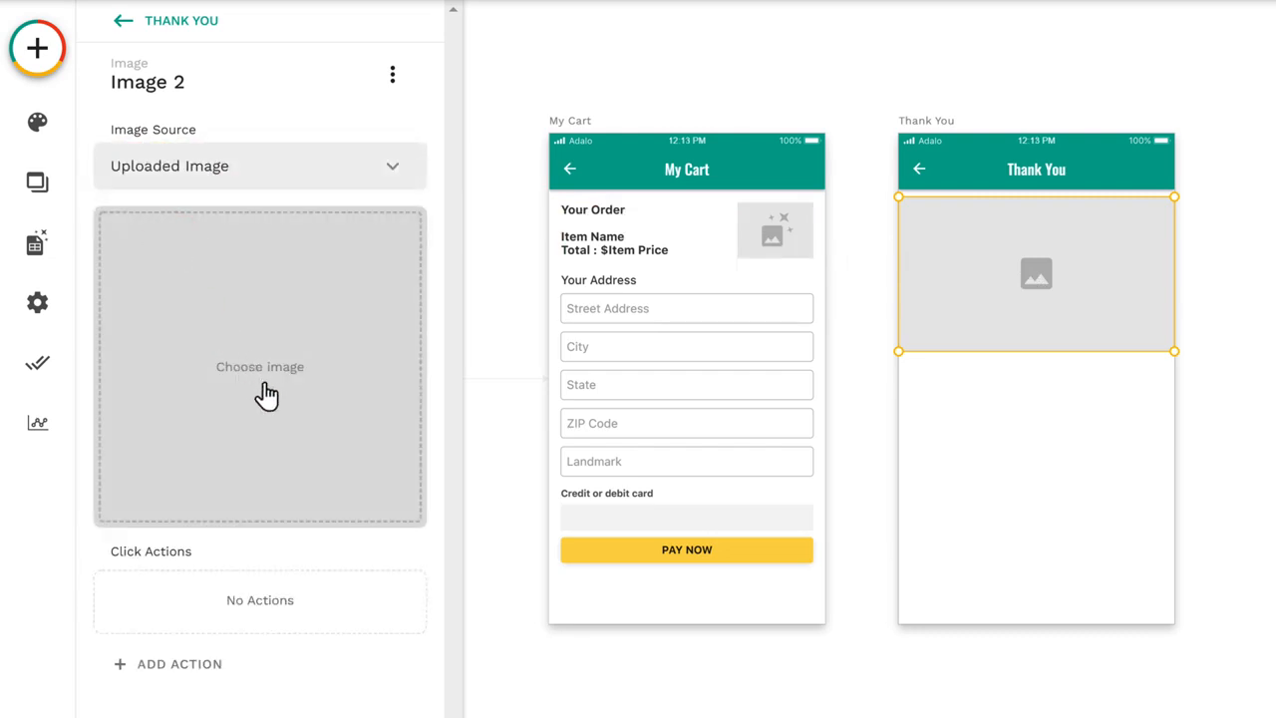
left_click(264, 385)
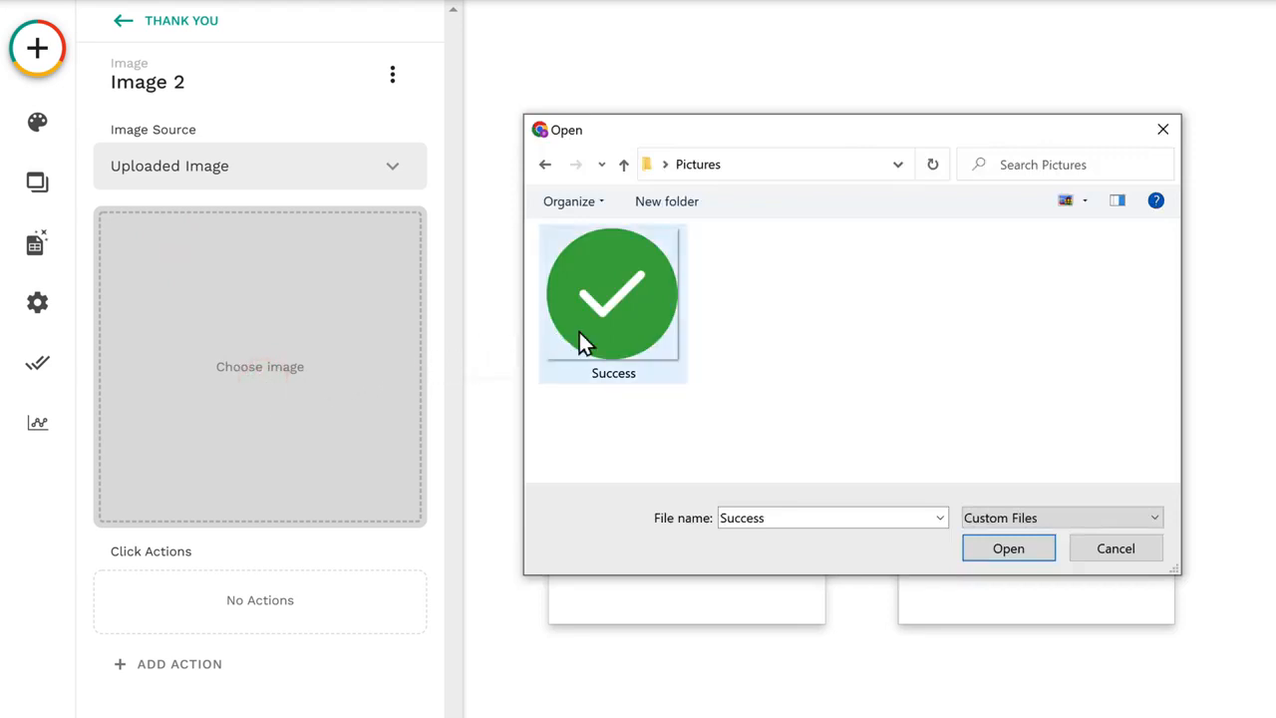
left_click_drag(610, 324, 262, 318)
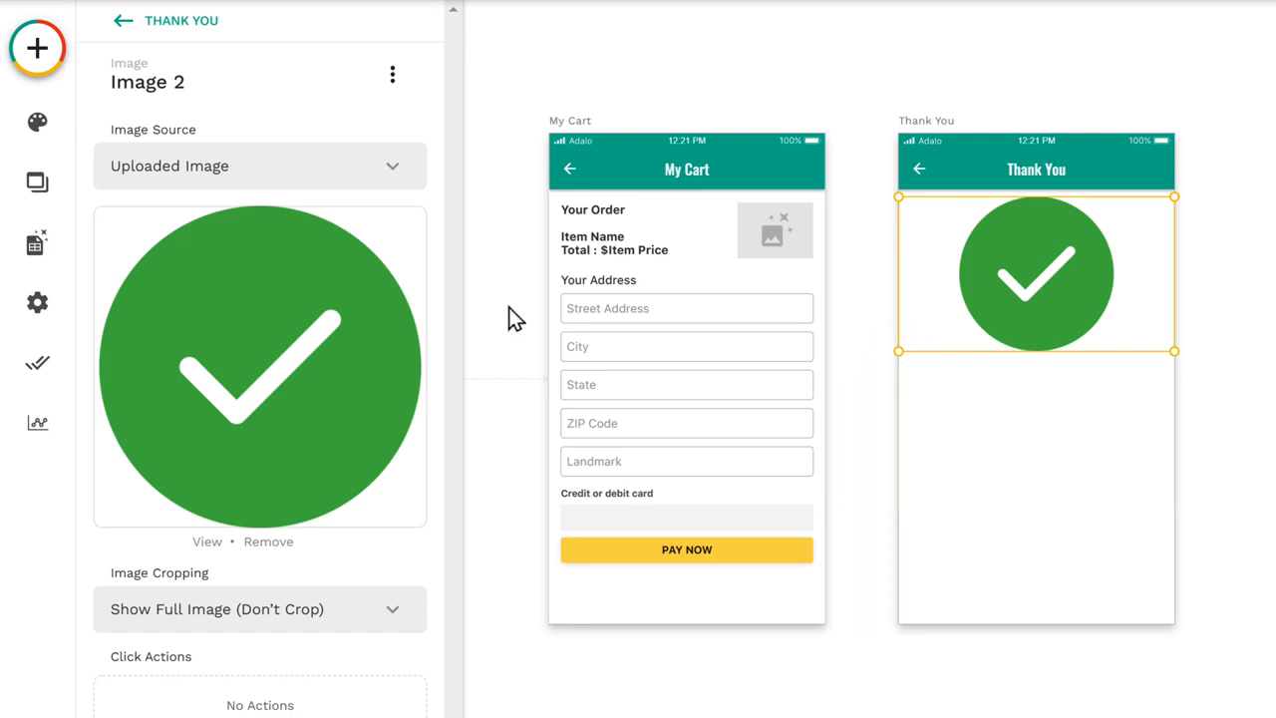
left_click_drag(900, 353, 1041, 267)
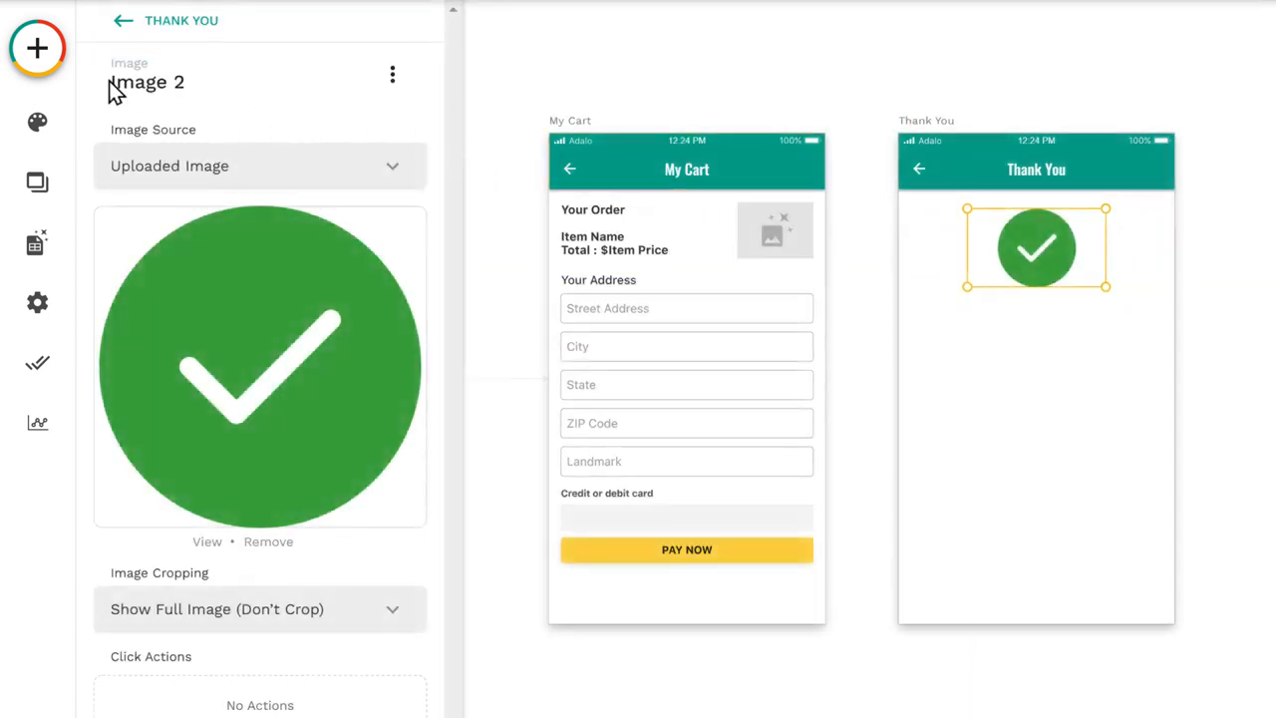
Step: Add a text below the check mark image reading "Thank You!" and "Order Successfully Placed" on two lines
left_click(38, 50)
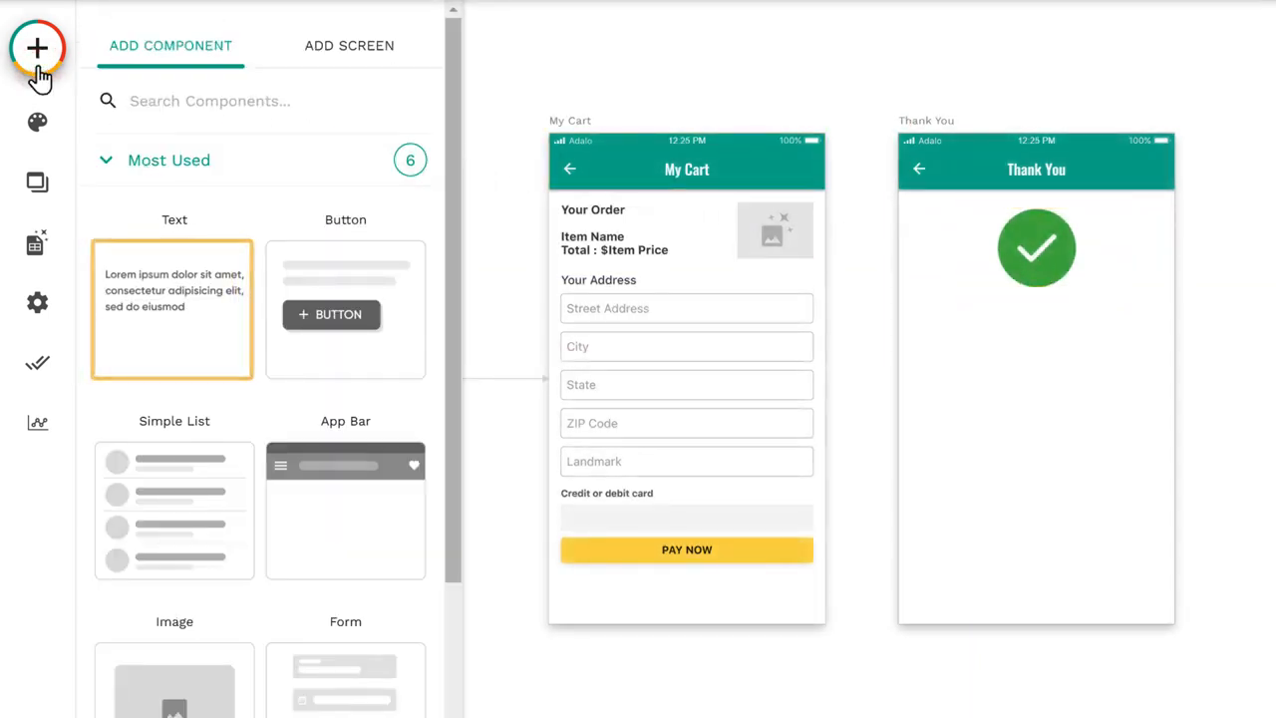
left_click_drag(174, 334, 943, 319)
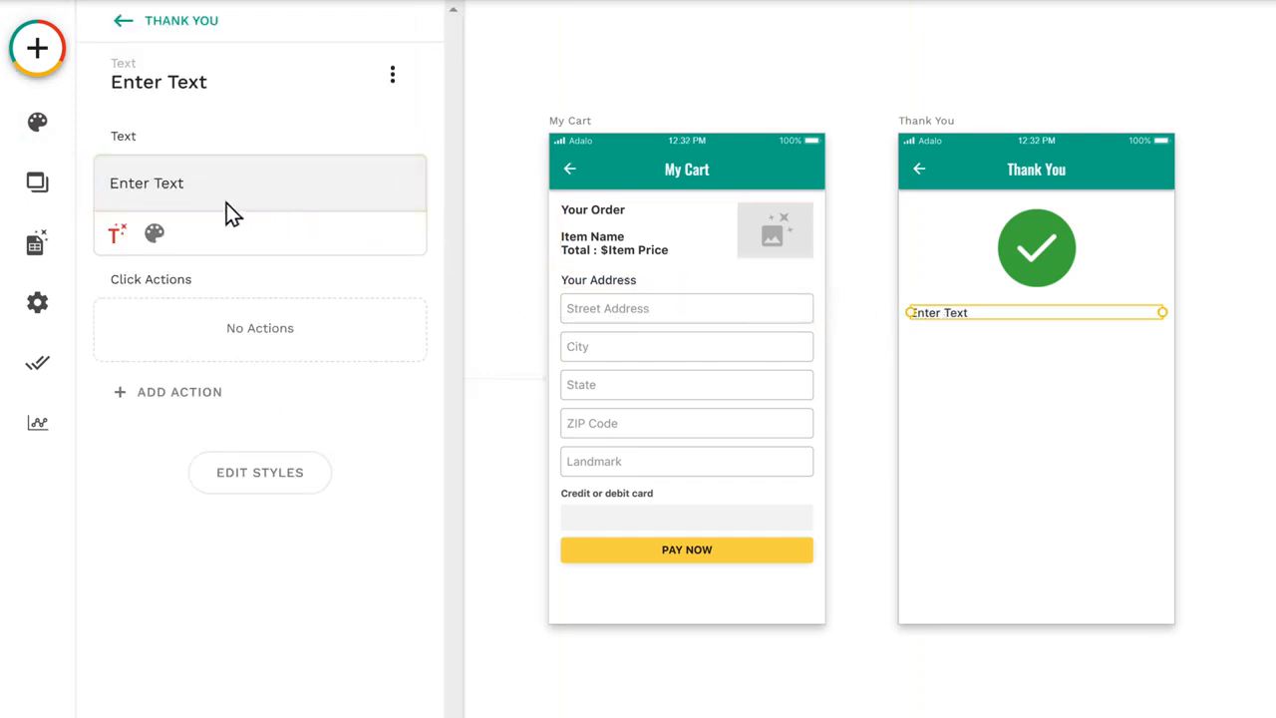
triple_click(110, 184)
type("Thank You!")
key("Return")
type("Order Successfully Placed")
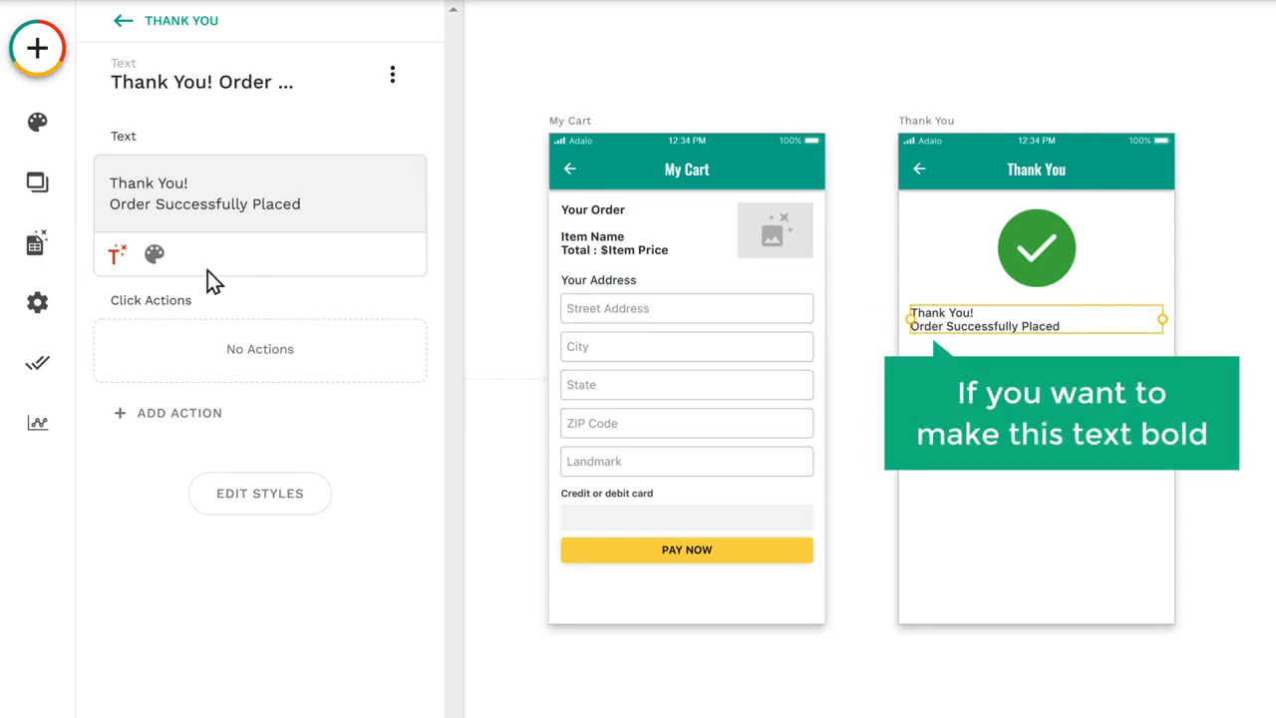
Step: Style the thank-you text as Extra Bold, size 20, with center alignment
left_click(155, 255)
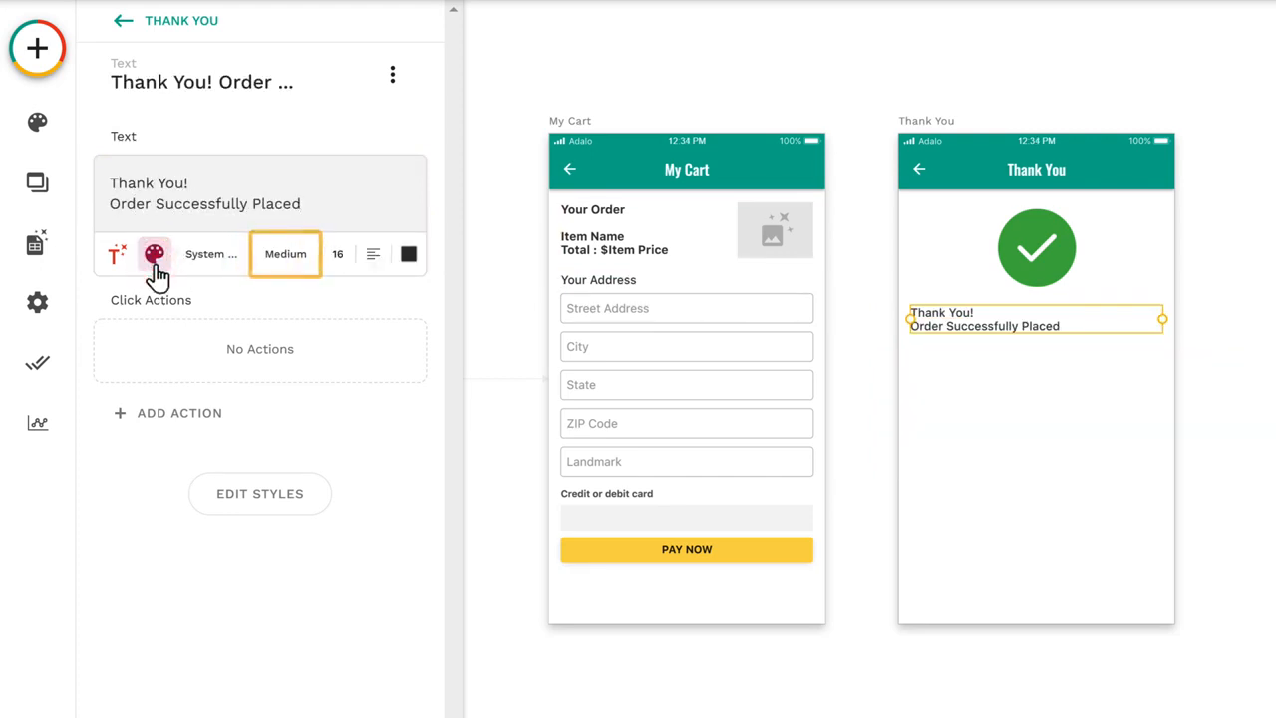
left_click(288, 261)
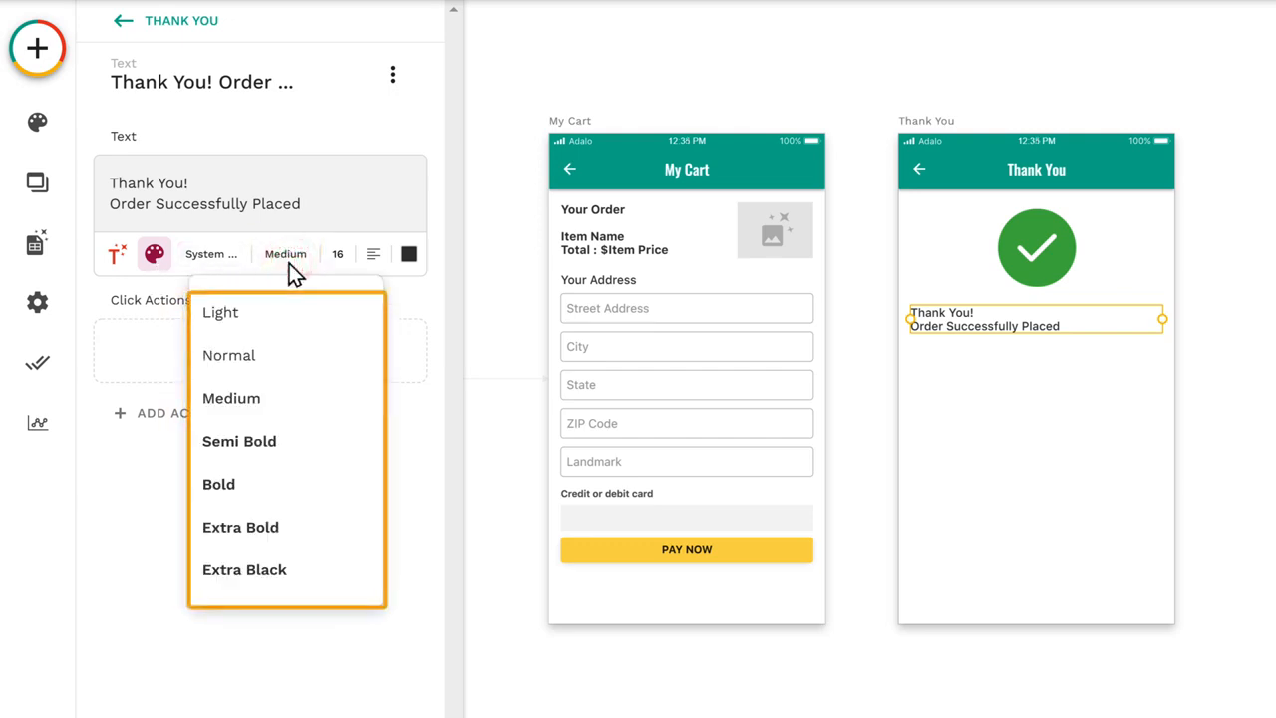
left_click(241, 528)
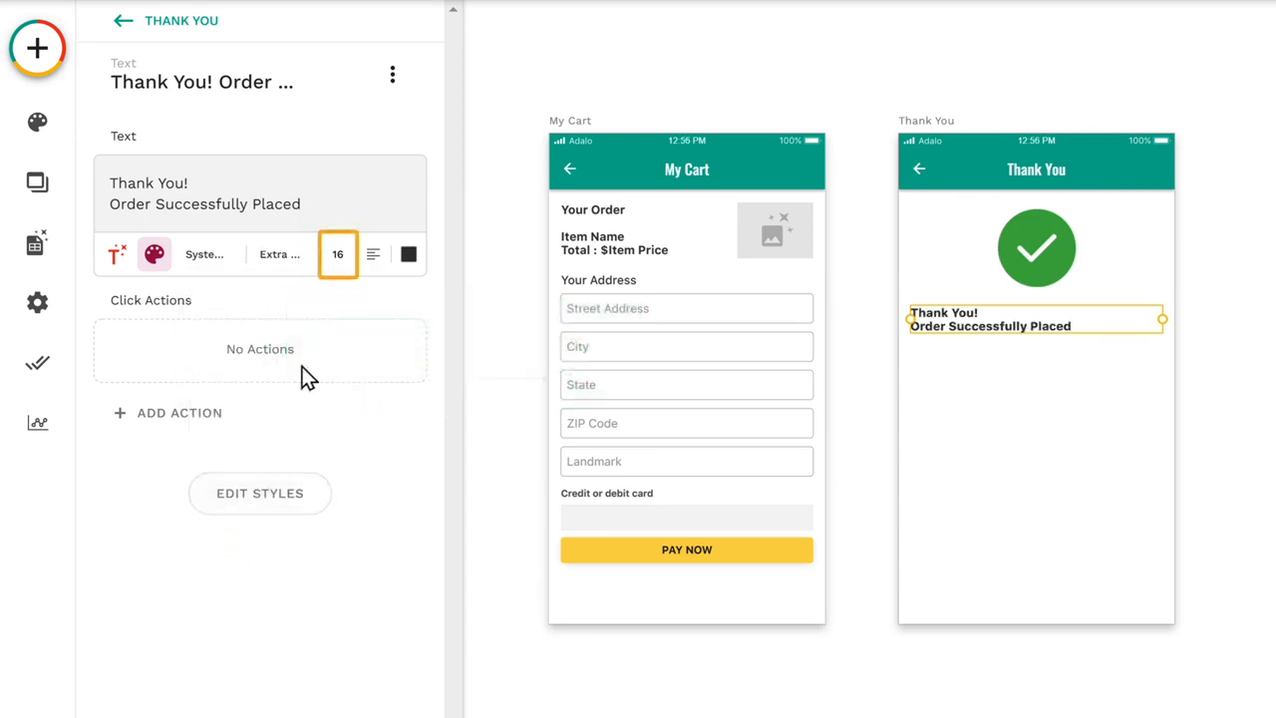
type("20")
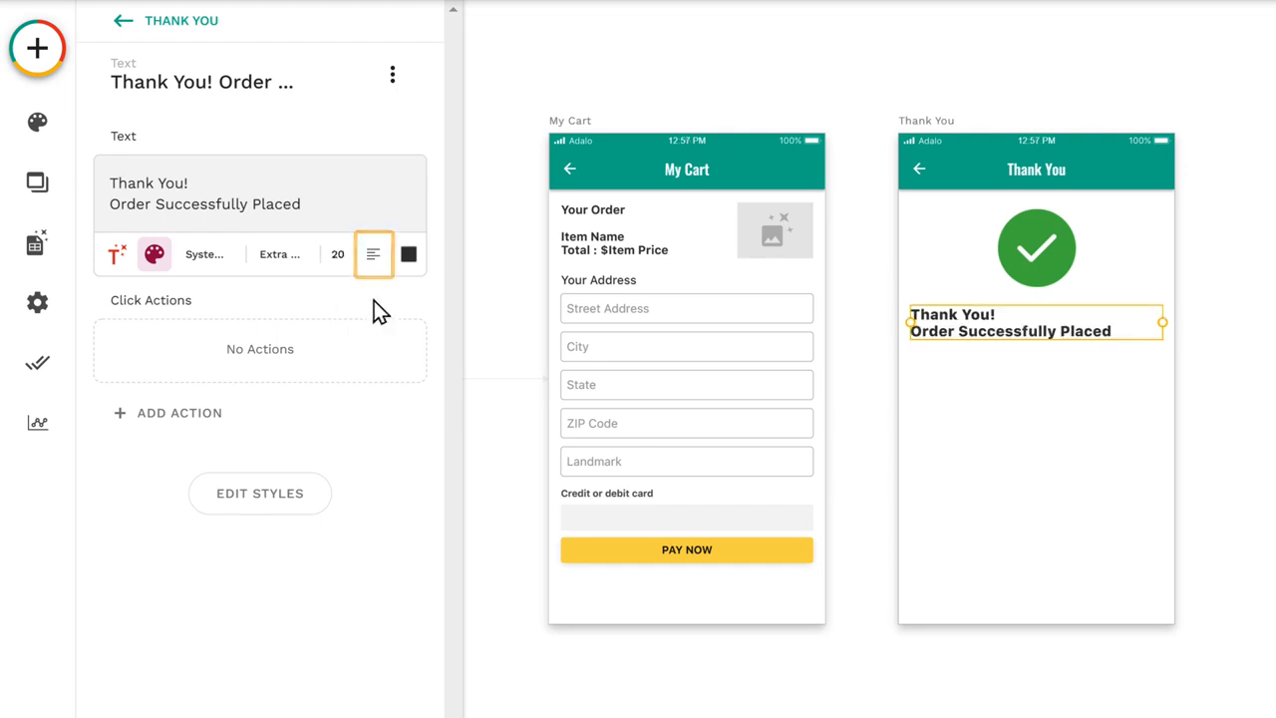
left_click(373, 259)
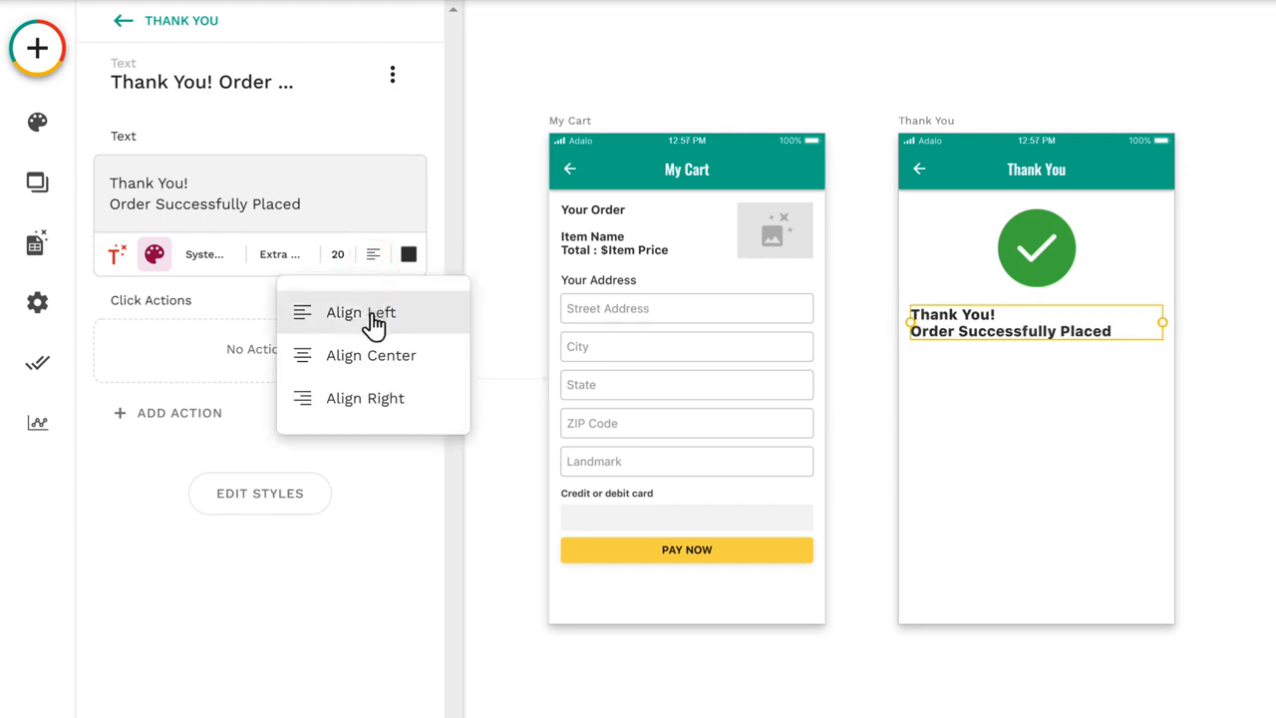
left_click(370, 363)
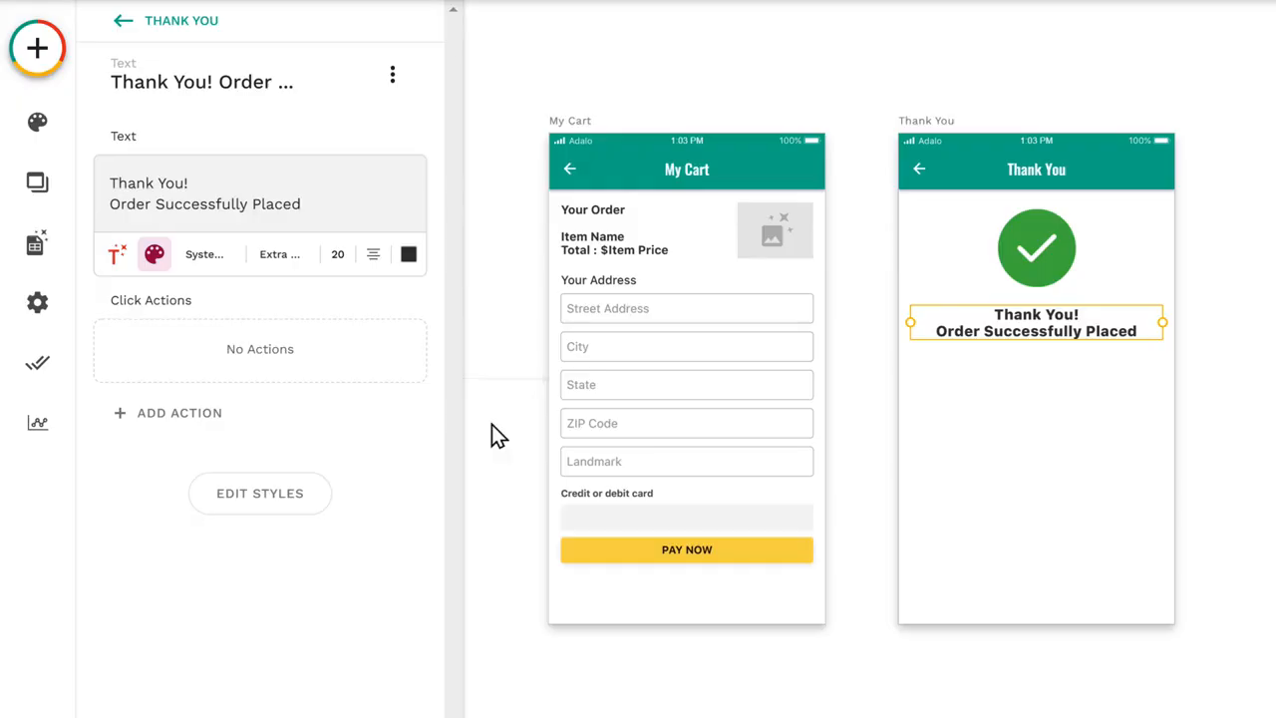
Step: Add an action to the My Cart Stripe payment's submit button that links to the Thank You screen after successful payment
left_click(681, 512)
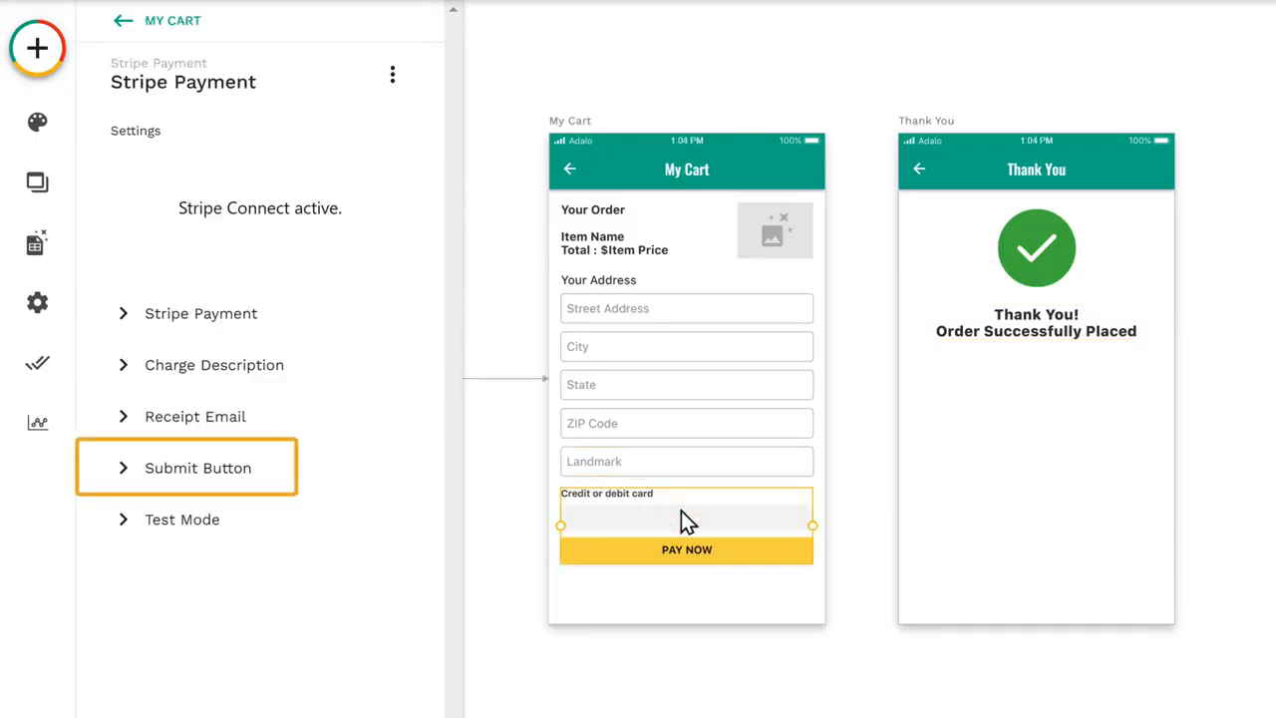
left_click(189, 491)
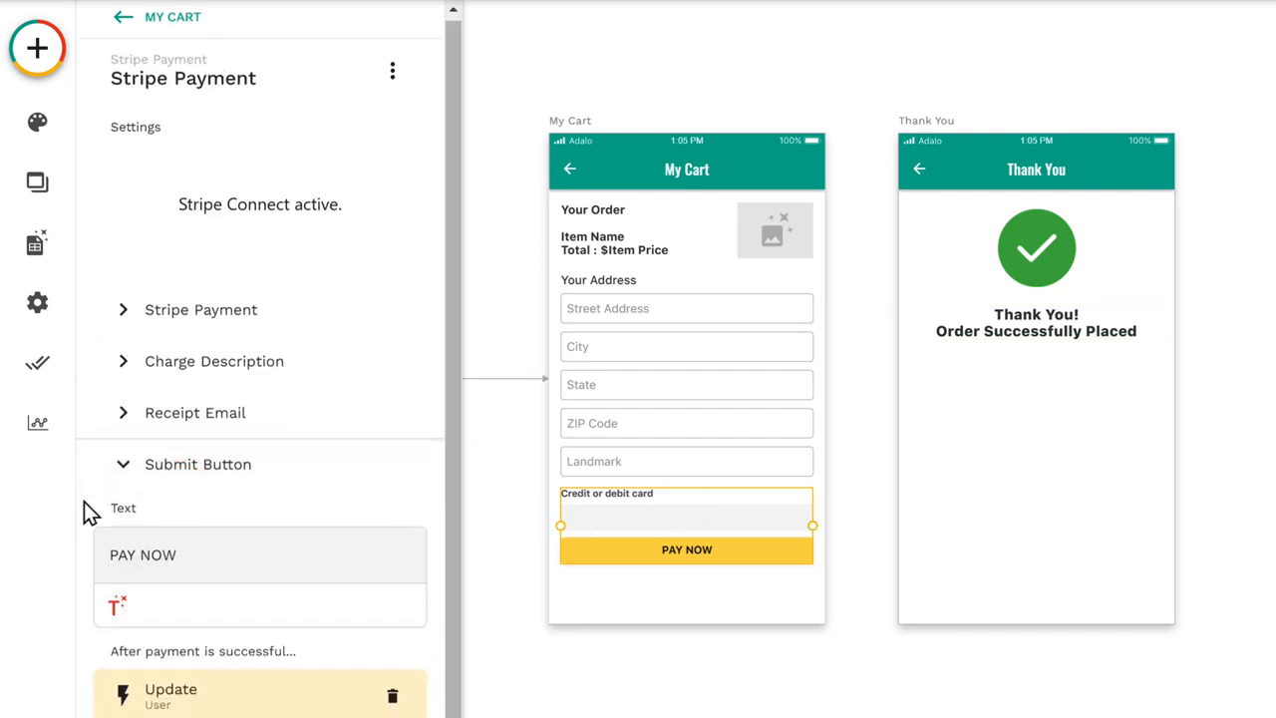
scroll(84, 501, "down", 2)
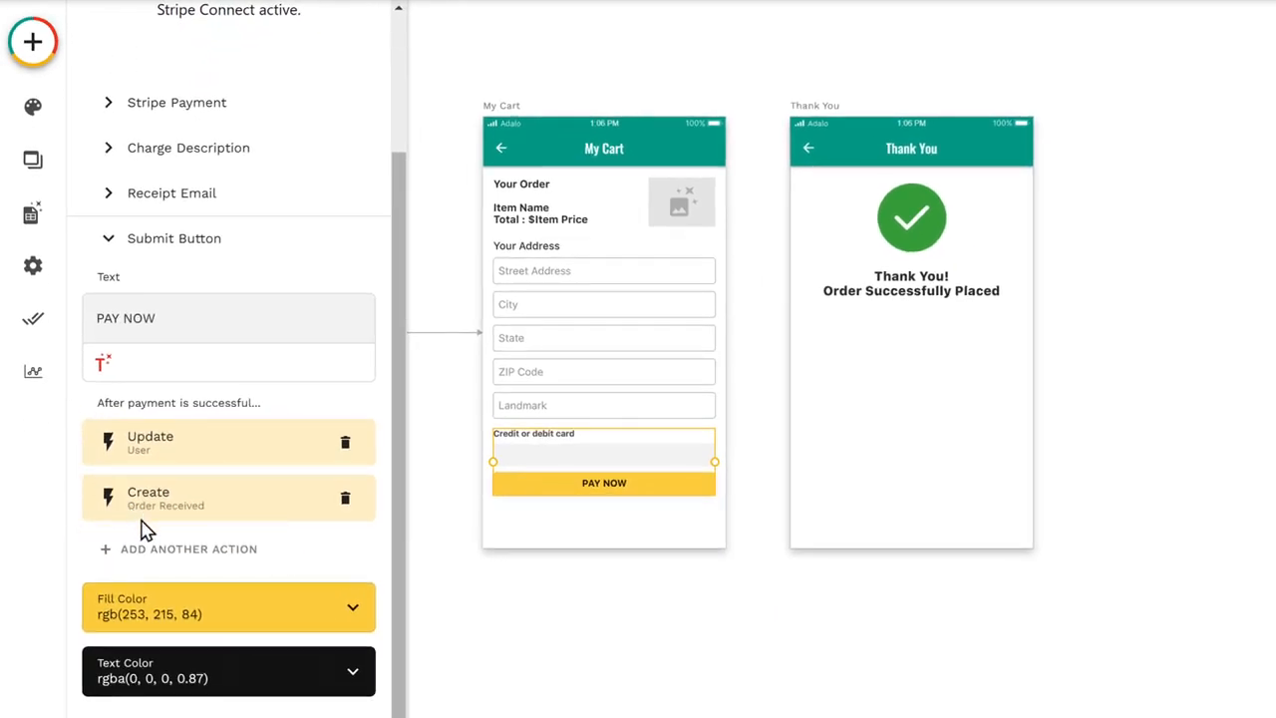
left_click(176, 562)
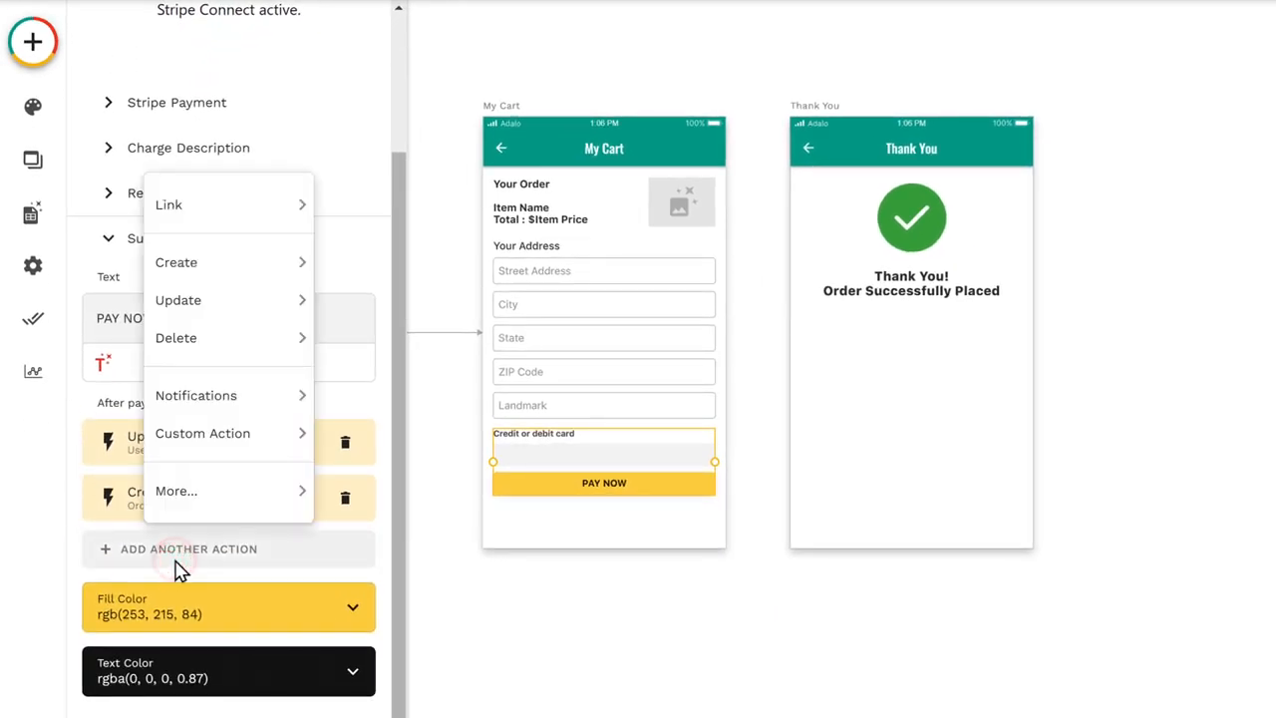
mouse_move(175, 337)
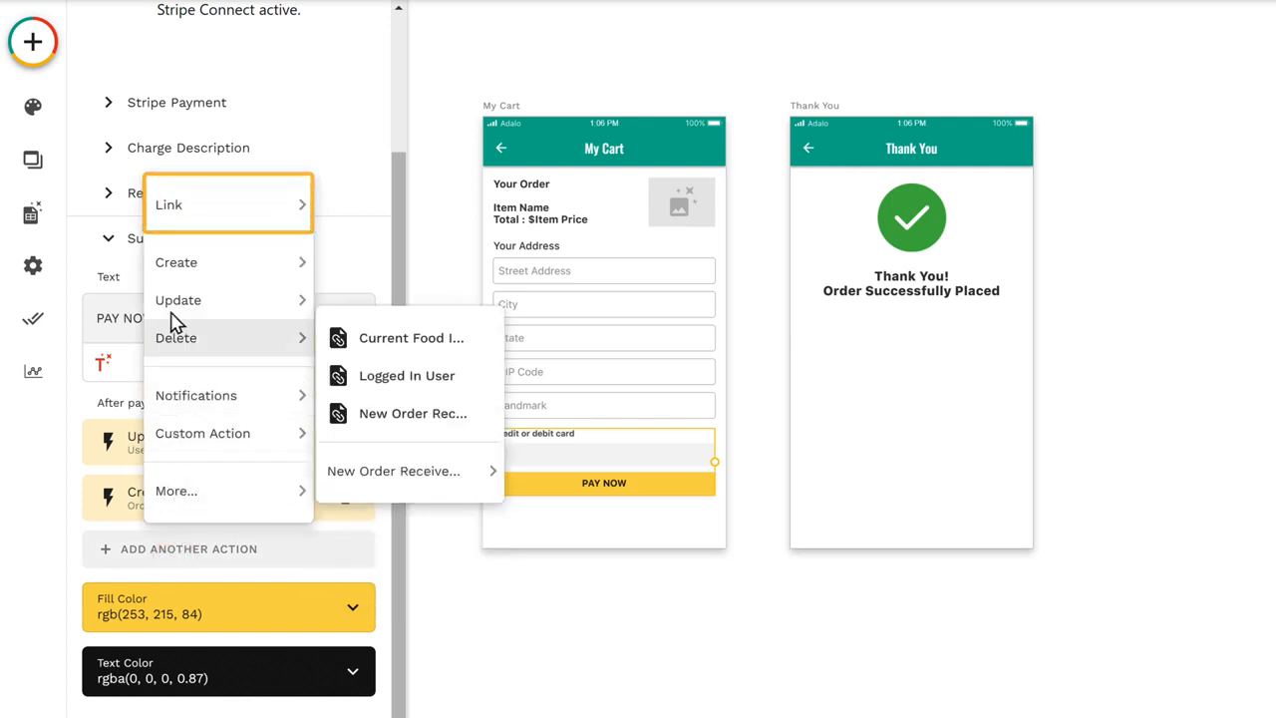
mouse_move(171, 221)
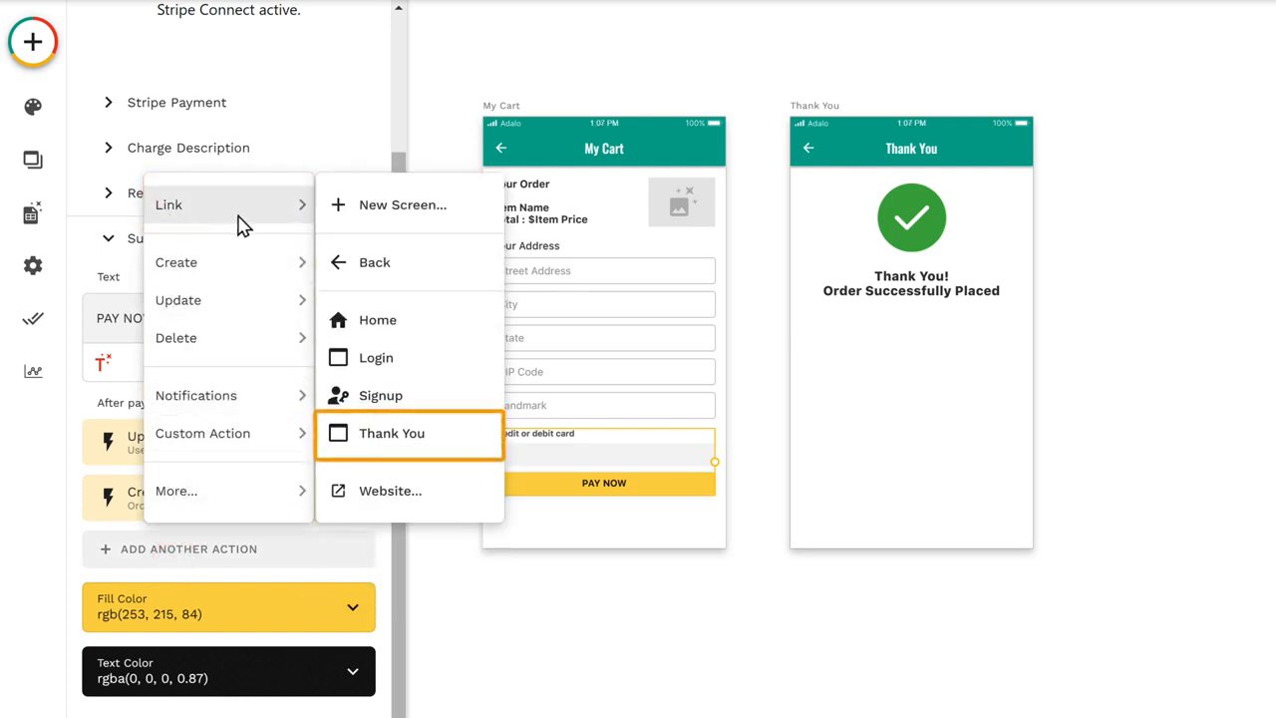
left_click(389, 439)
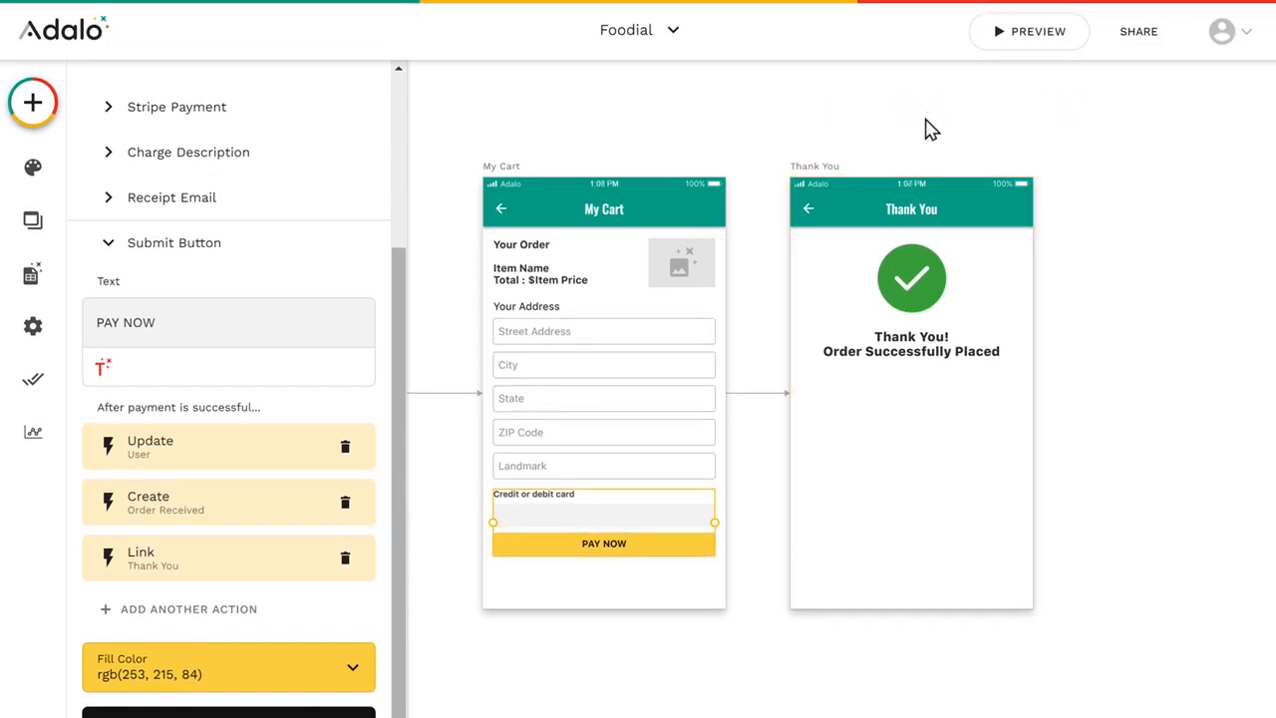
Step: Preview the app, order the Cheesy Pizza and submit its payment with the saved card
left_click(1034, 40)
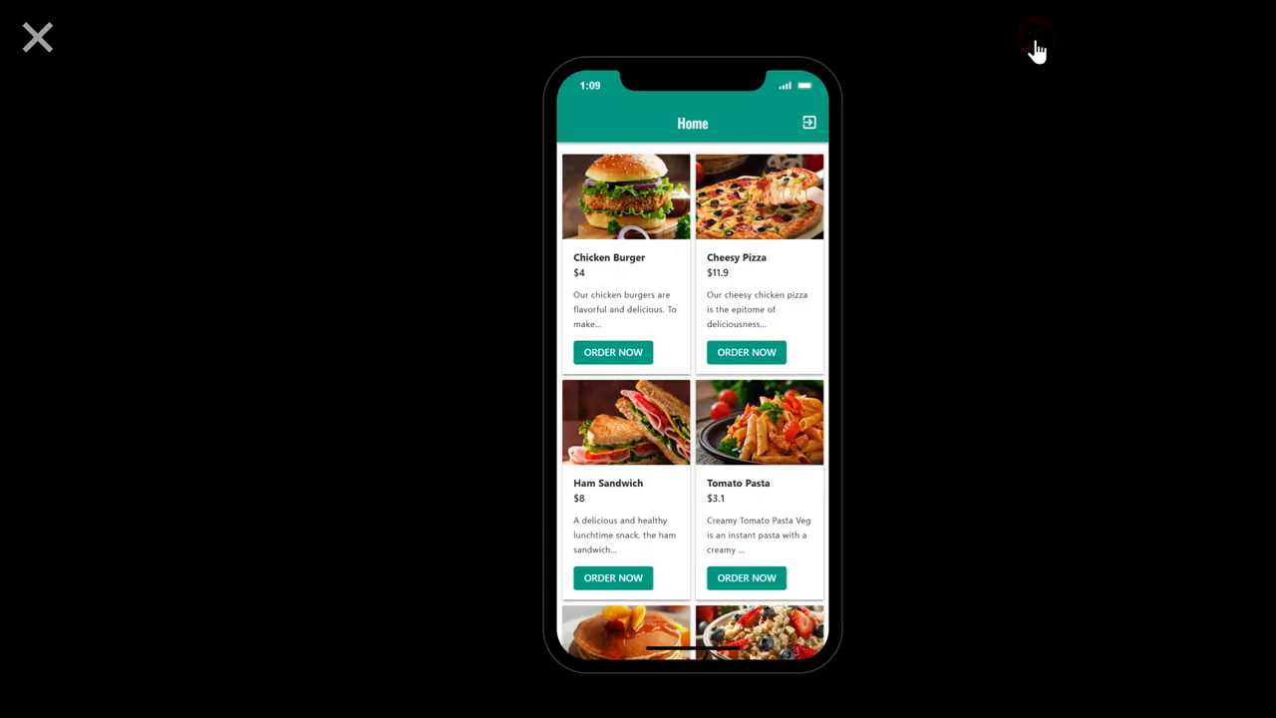
left_click(746, 359)
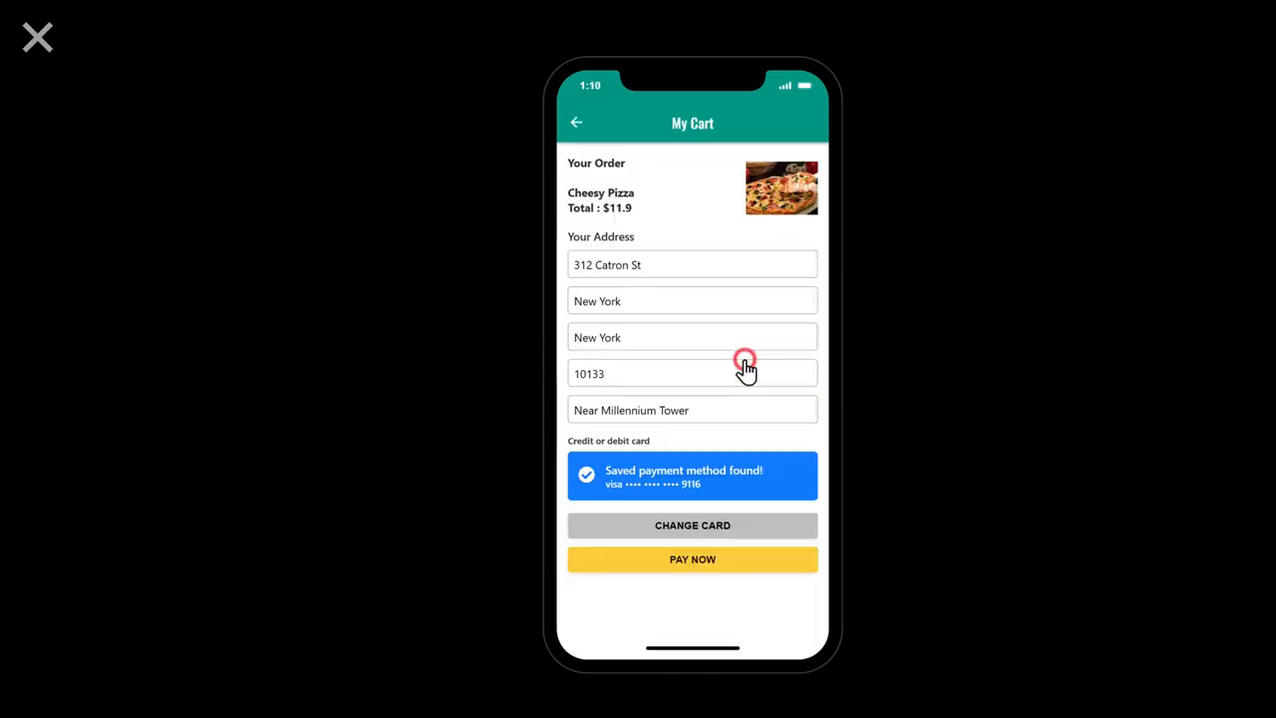
left_click(688, 570)
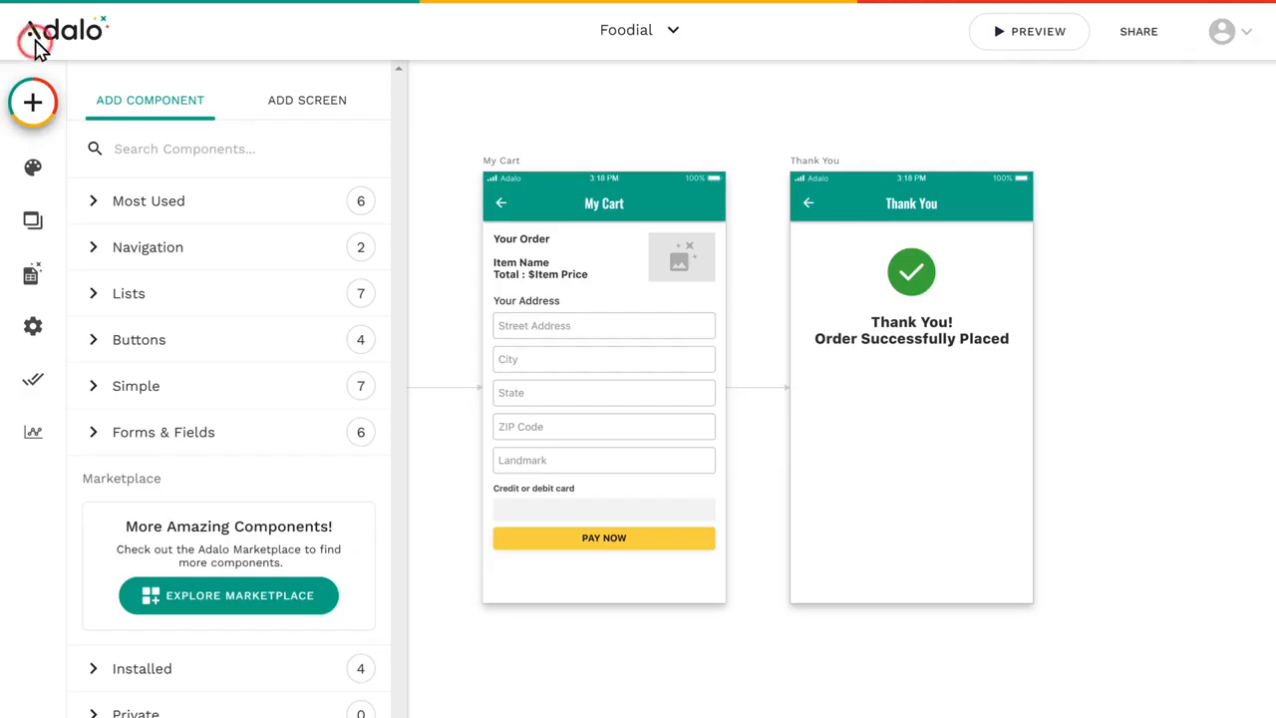
Step: Add a new screen from the App Bar template and name it My Orders
left_click(306, 102)
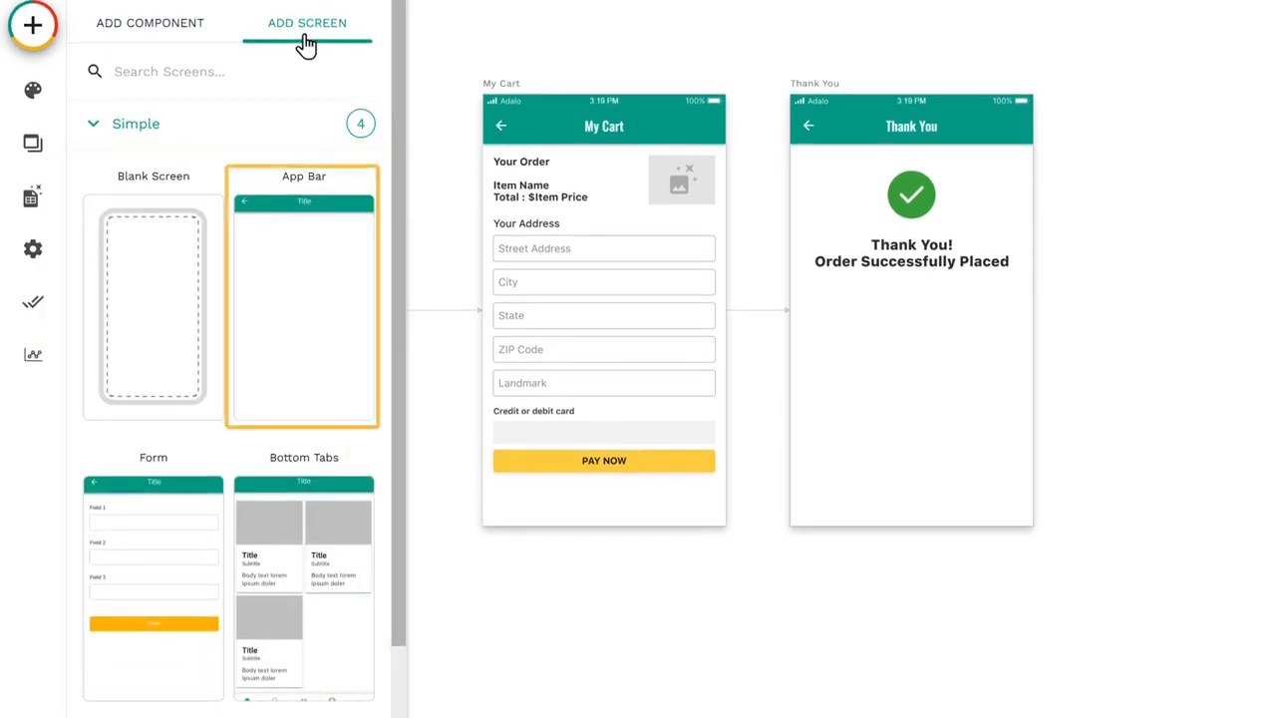
left_click(306, 282)
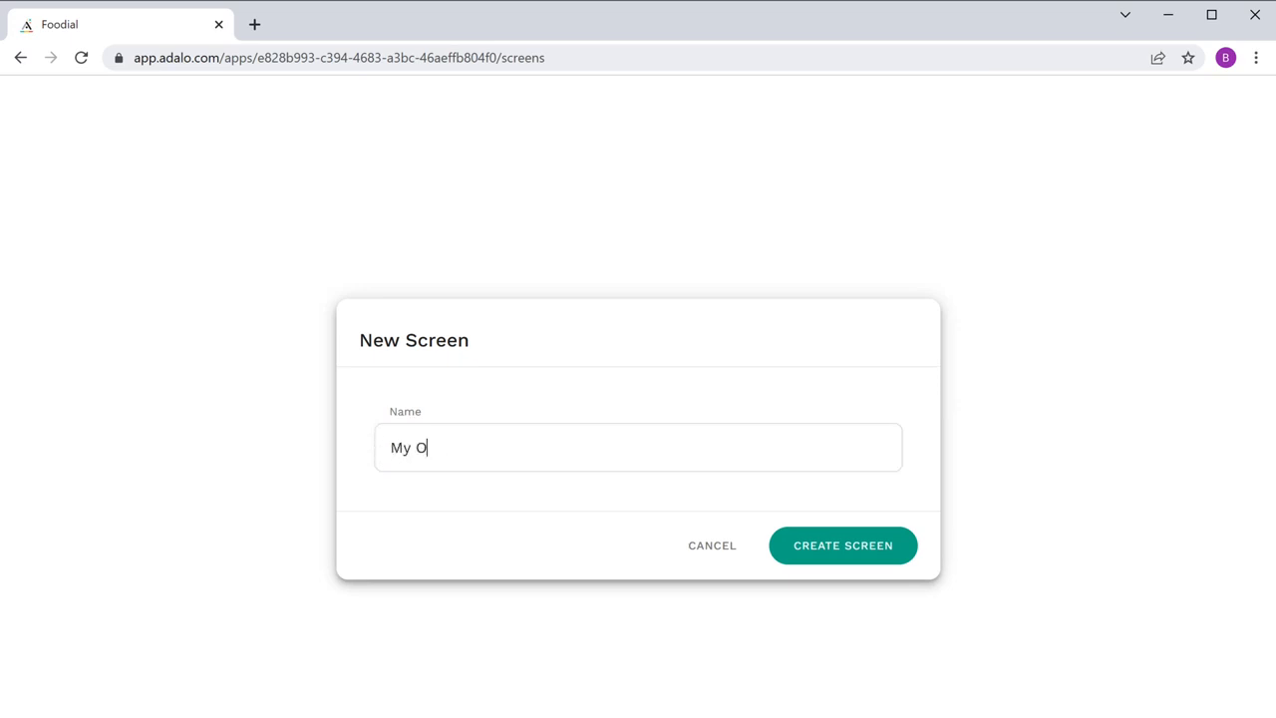
left_click(849, 561)
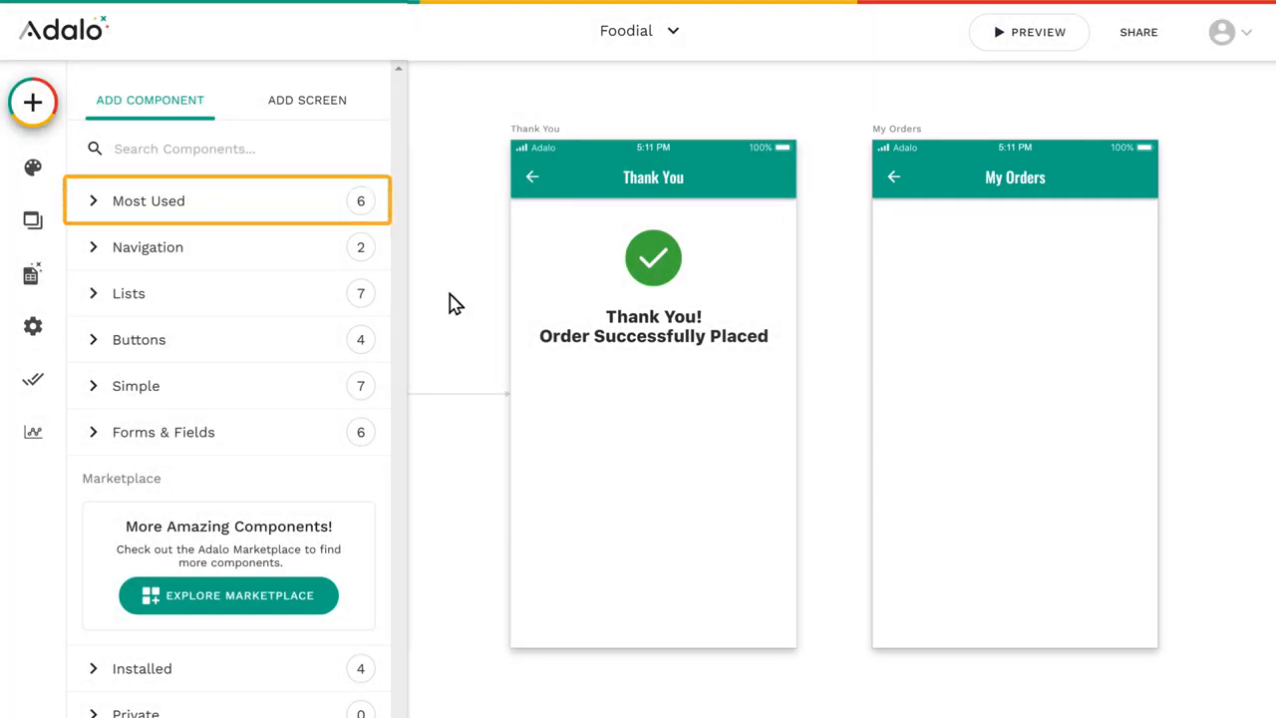
Step: Add a Simple List component below the app bar of the My Orders screen
left_click(223, 219)
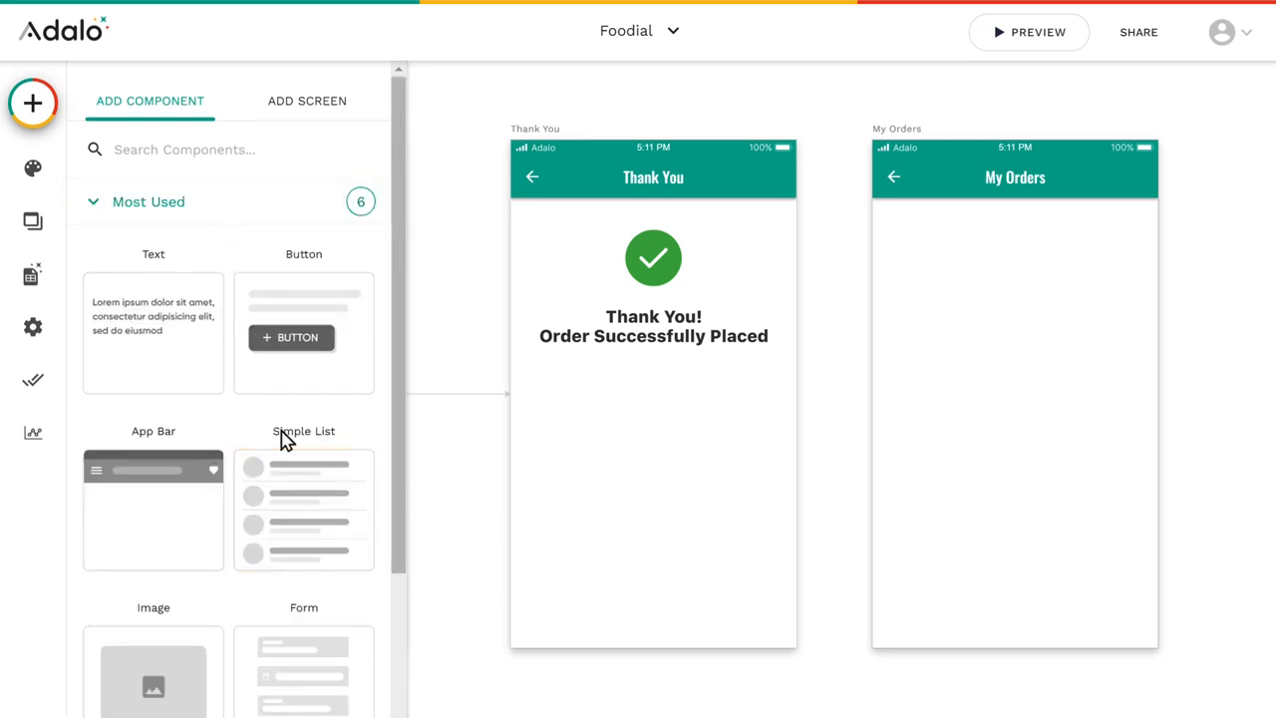
left_click_drag(305, 516, 1004, 313)
left_click_drag(1005, 313, 1019, 309)
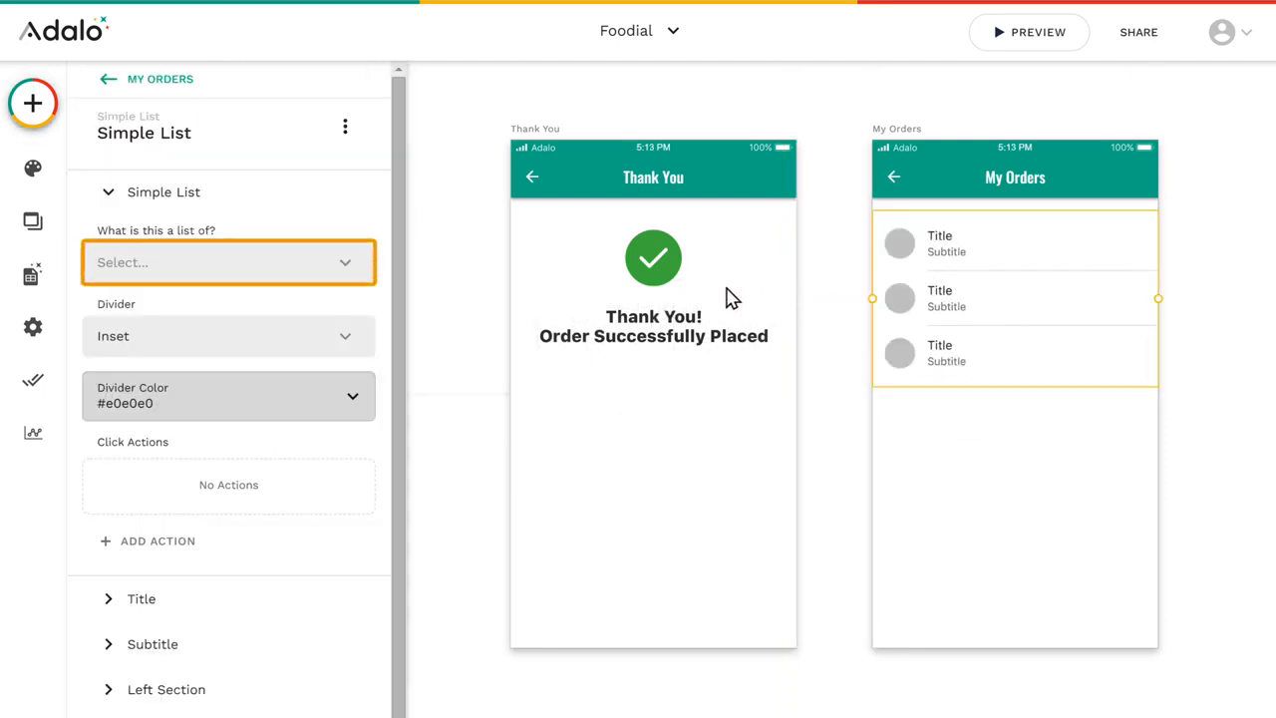
Step: Make the My Orders list show the Order Received collection, filtered to Logged In User > Order Received
left_click(346, 269)
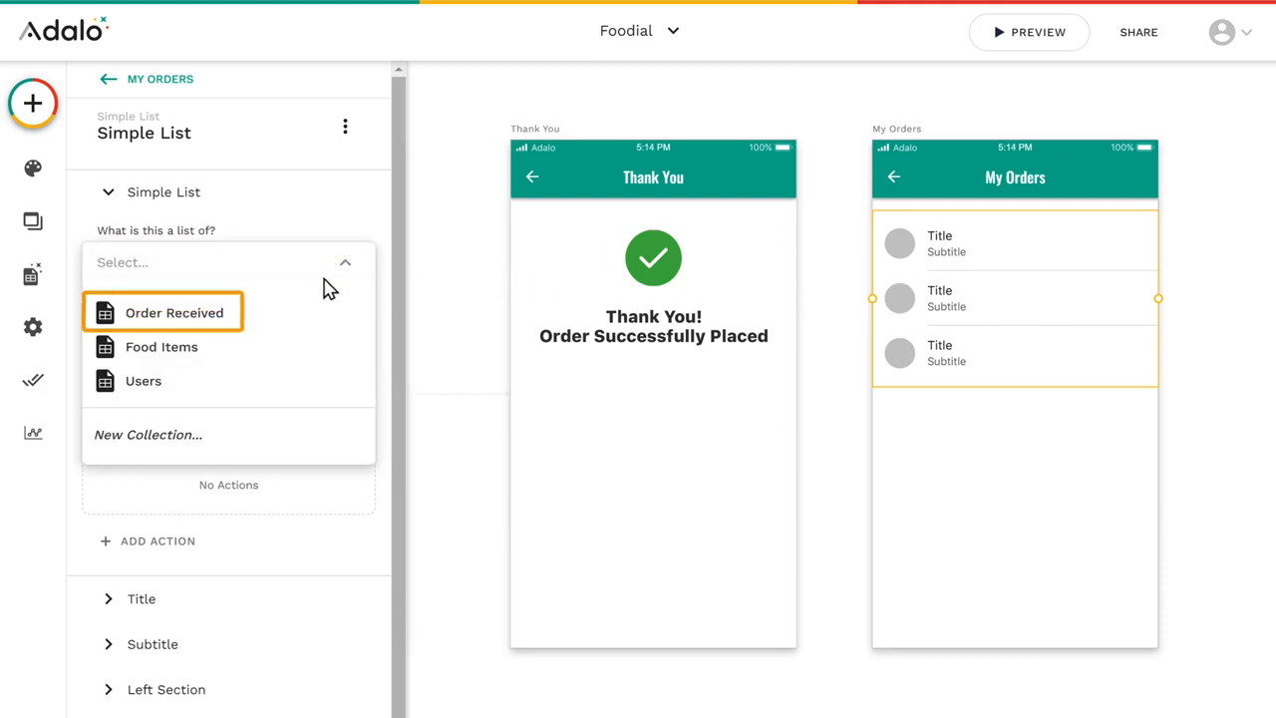
left_click(172, 317)
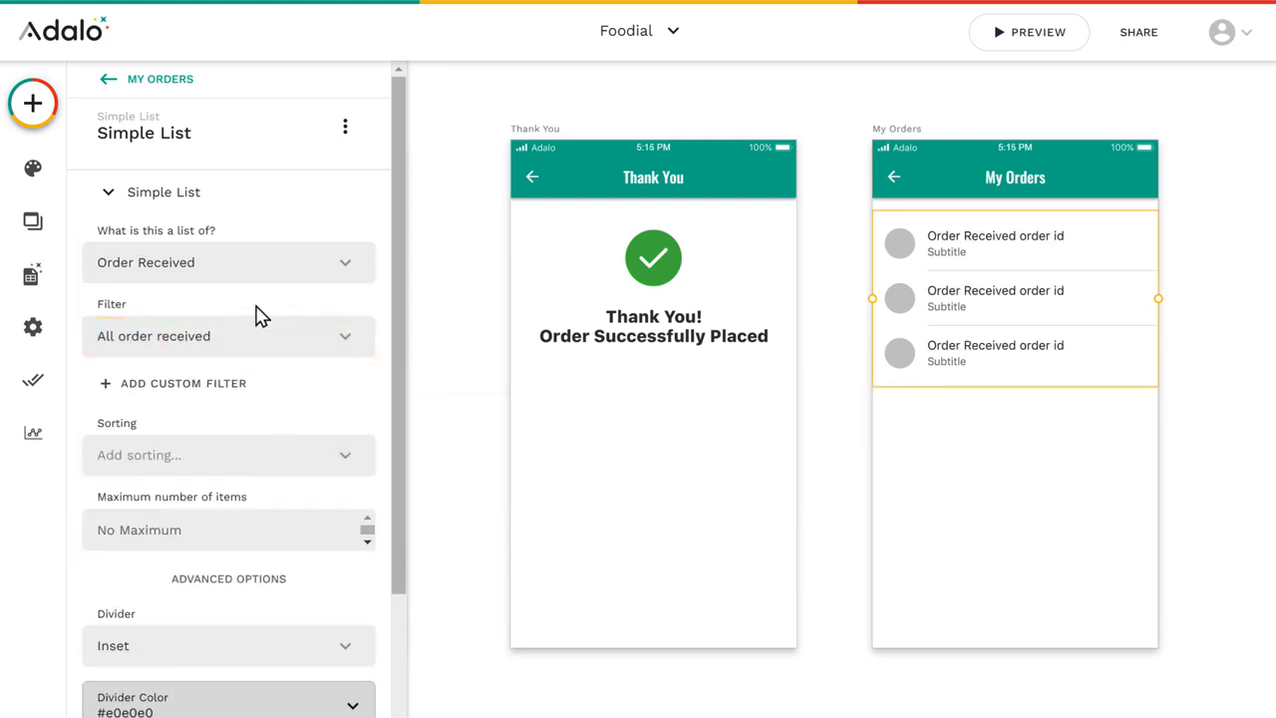
left_click(345, 344)
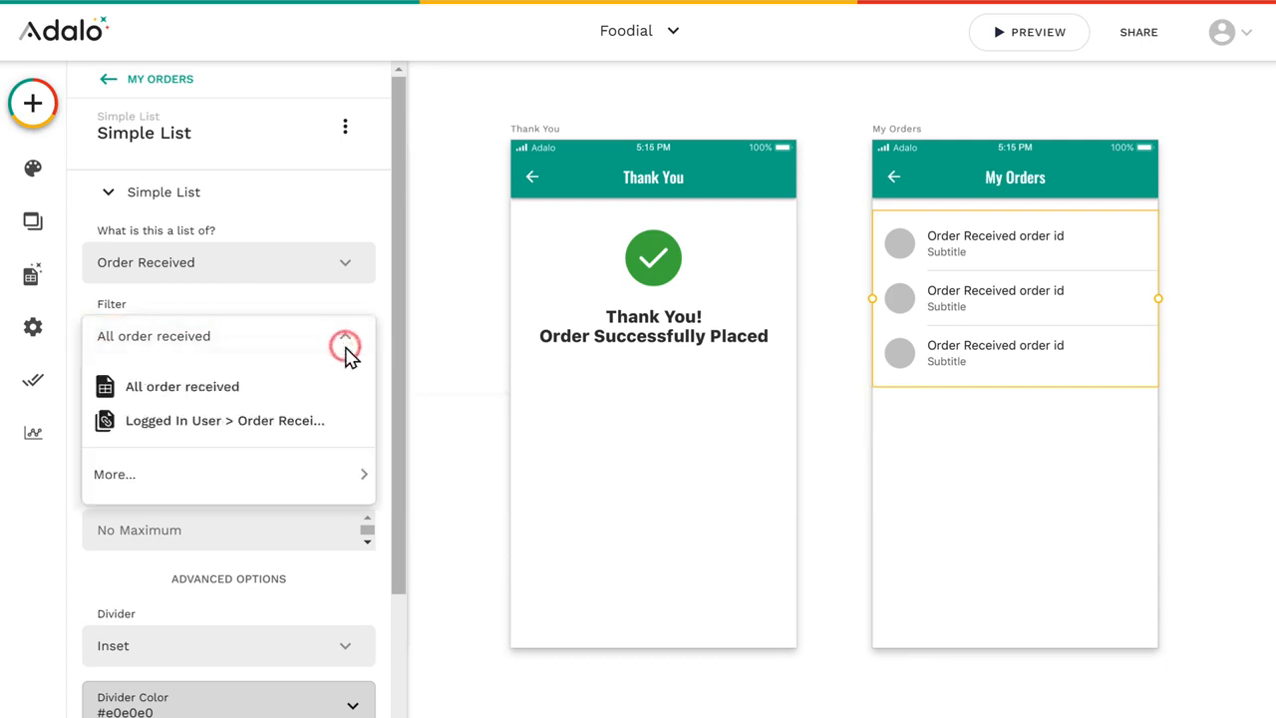
left_click(212, 421)
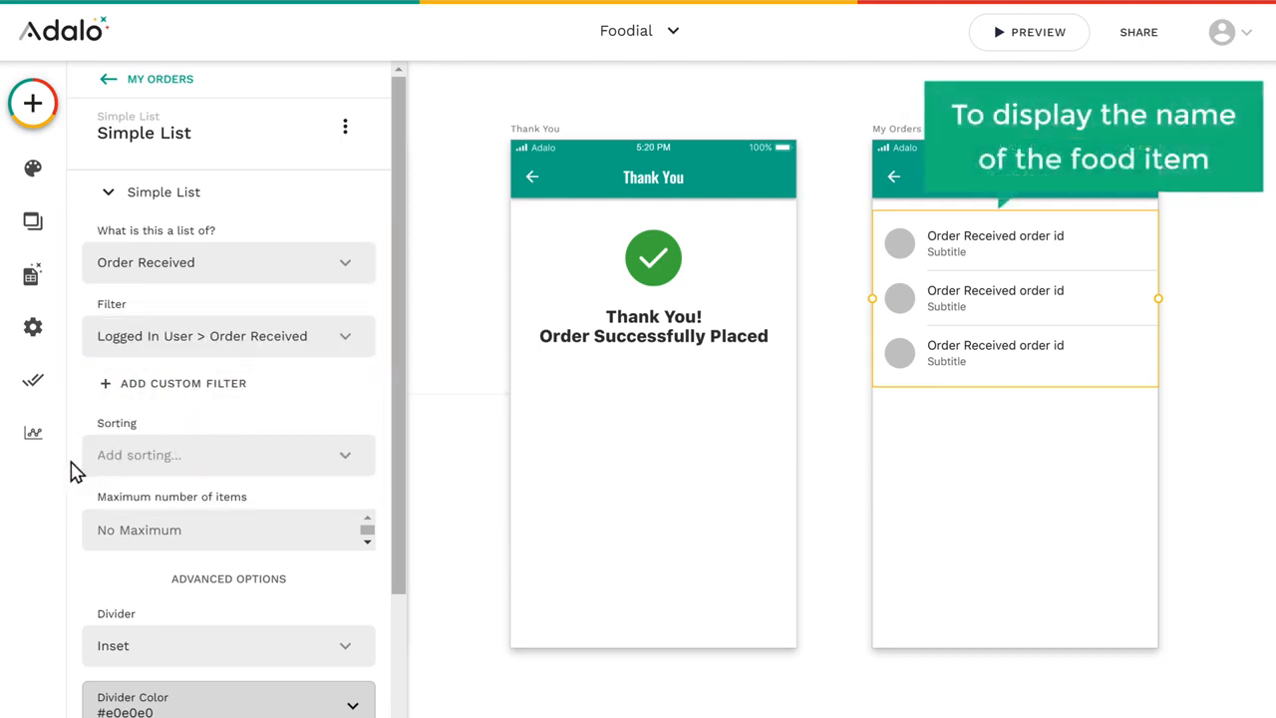
scroll(75, 471, "down", 3)
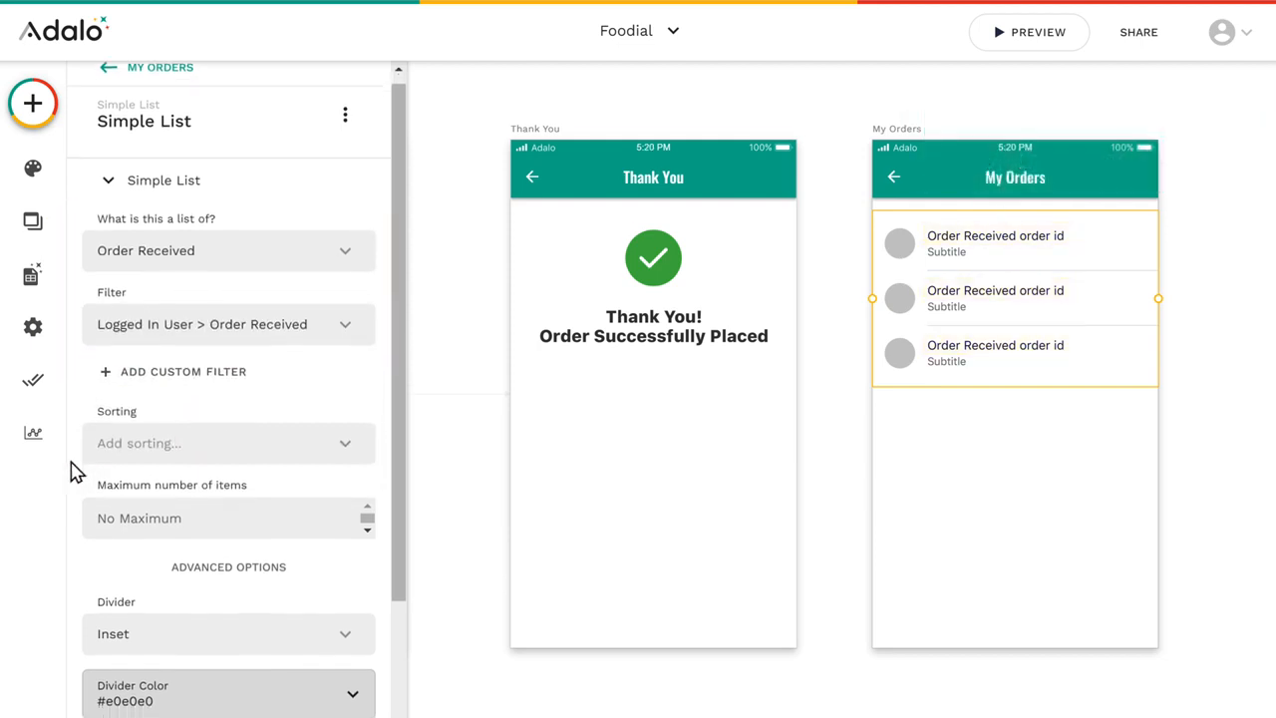
Step: Set the My Orders list title to the food item's name, the text "Order ID #" and the order ID
scroll(75, 470, "down", 4)
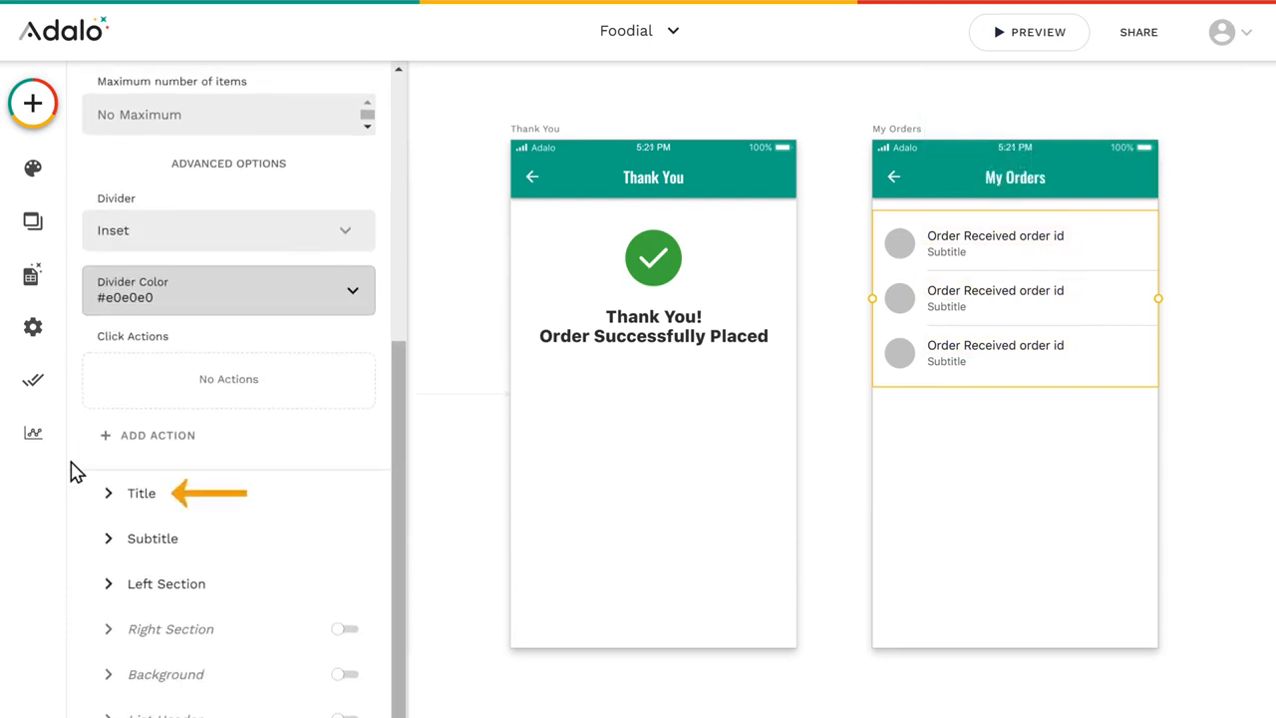
left_click(142, 501)
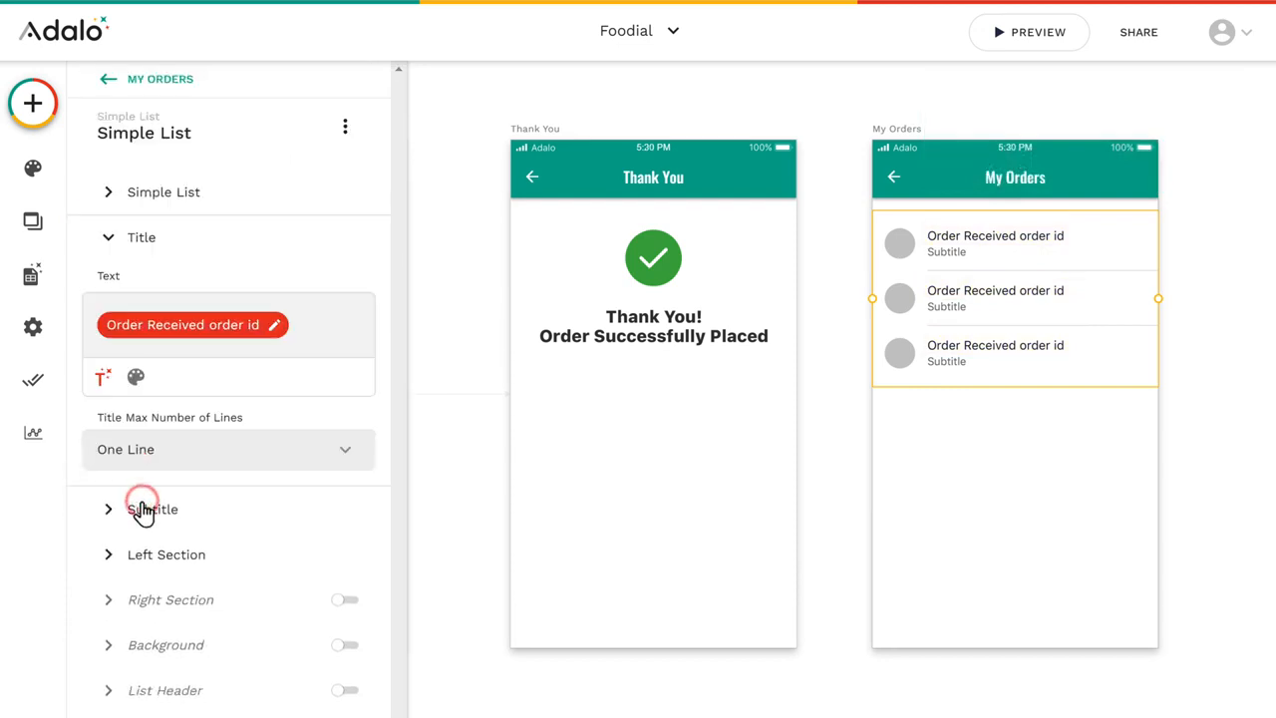
left_click(102, 396)
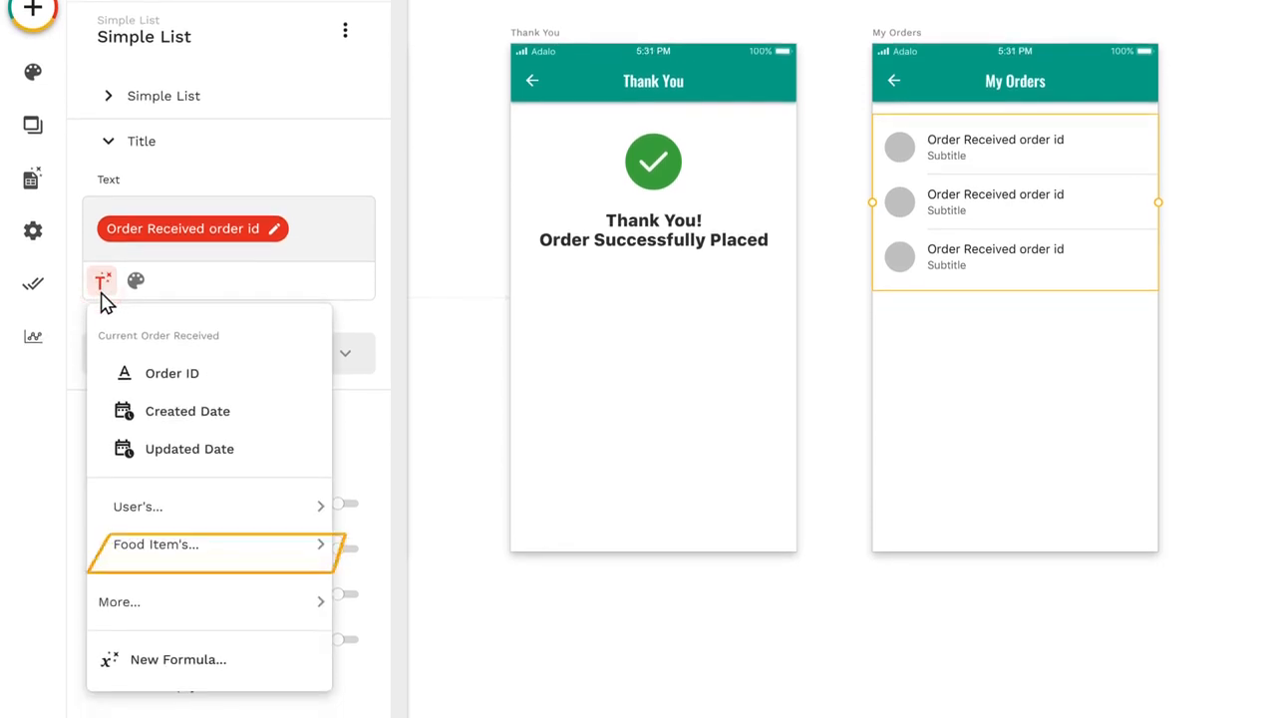
mouse_move(163, 562)
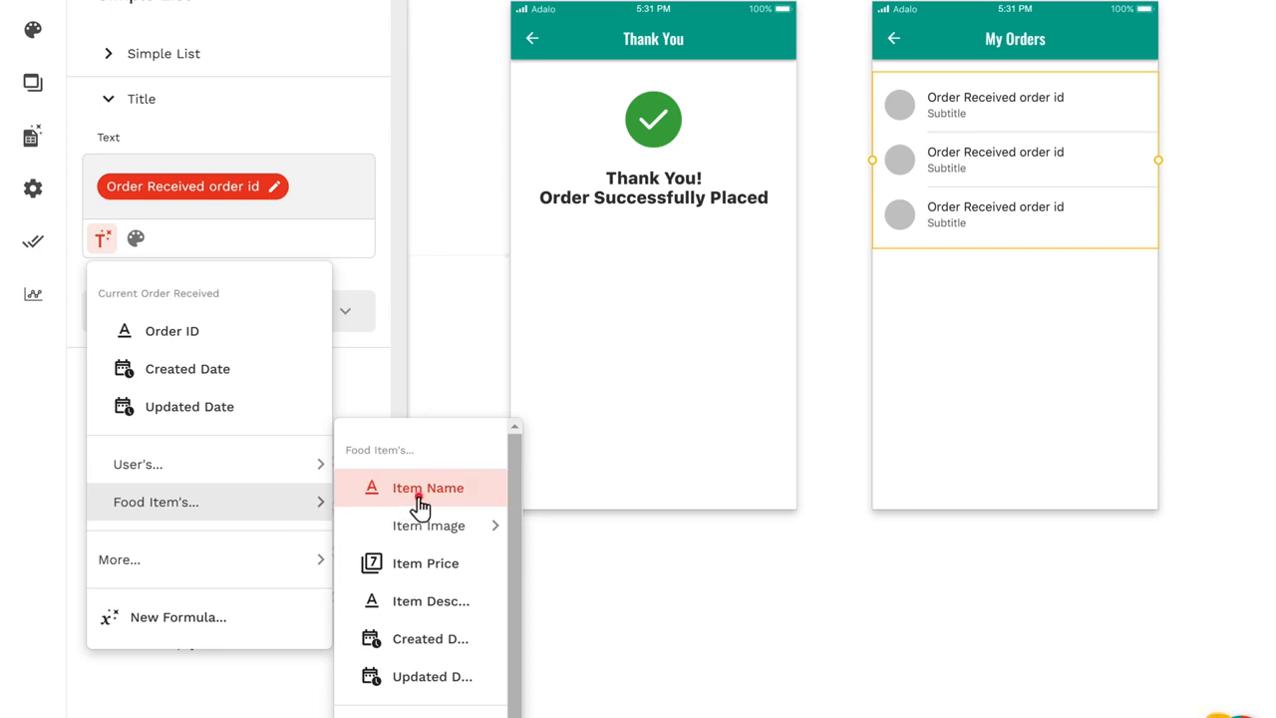
left_click(419, 507)
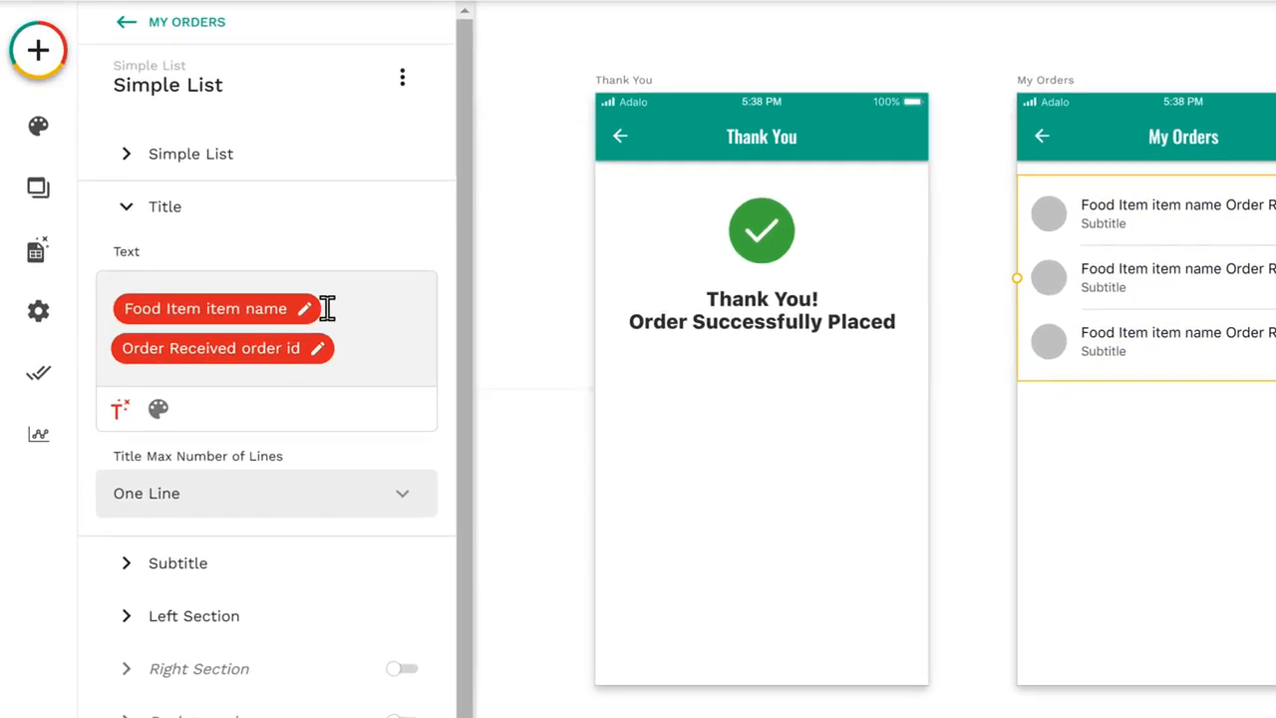
left_click(327, 308)
type("Order ID #")
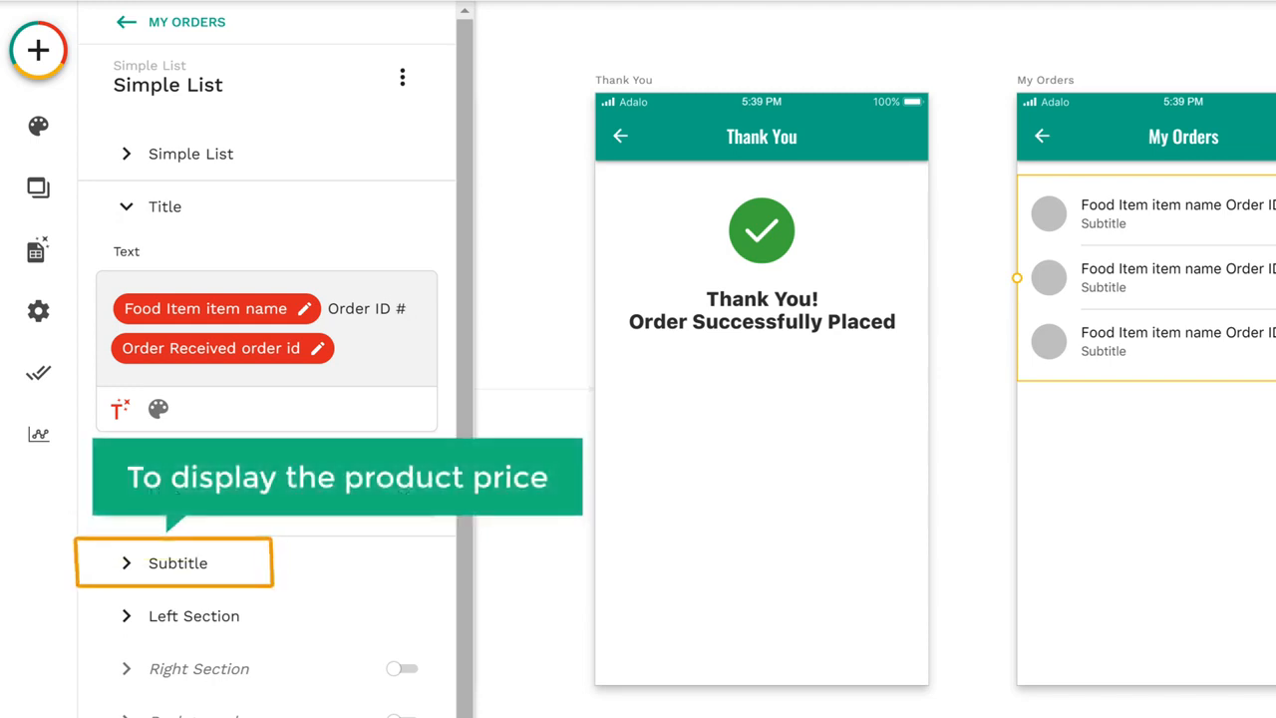
Step: Replace the list's subtitle text with a "$" sign followed by the food item's Item Price
left_click(177, 581)
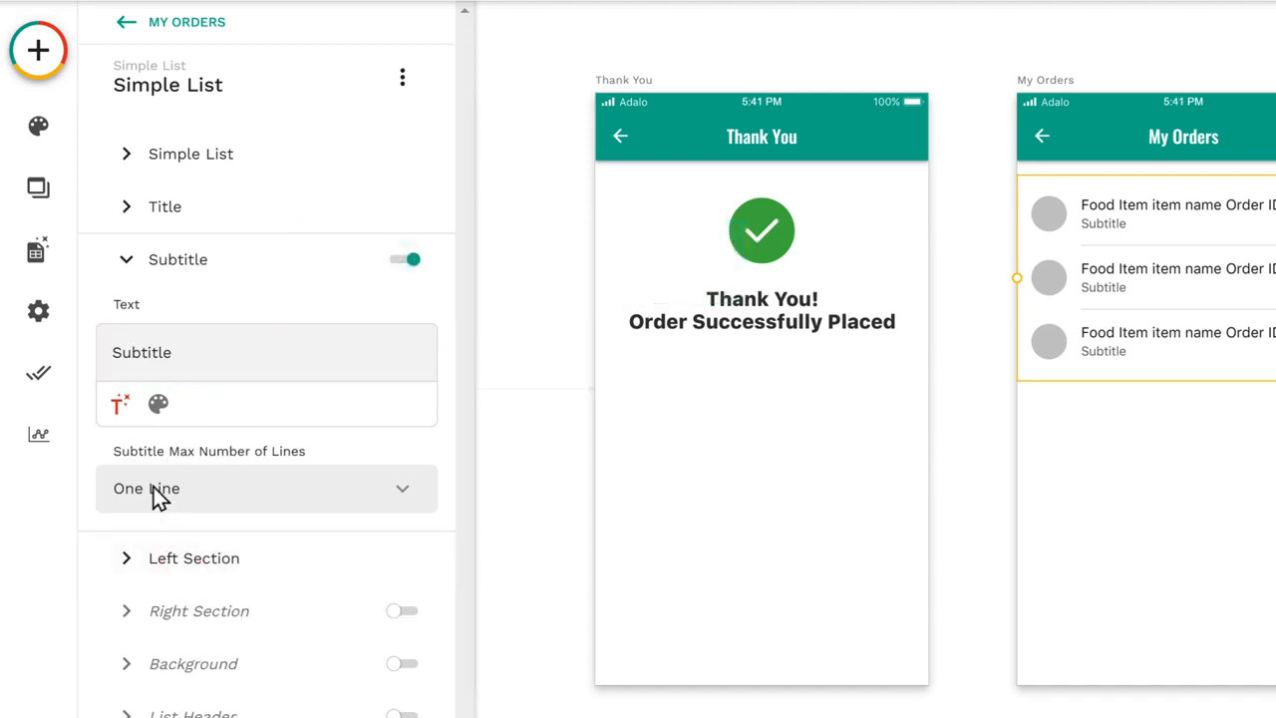
double_click(113, 353)
type("$")
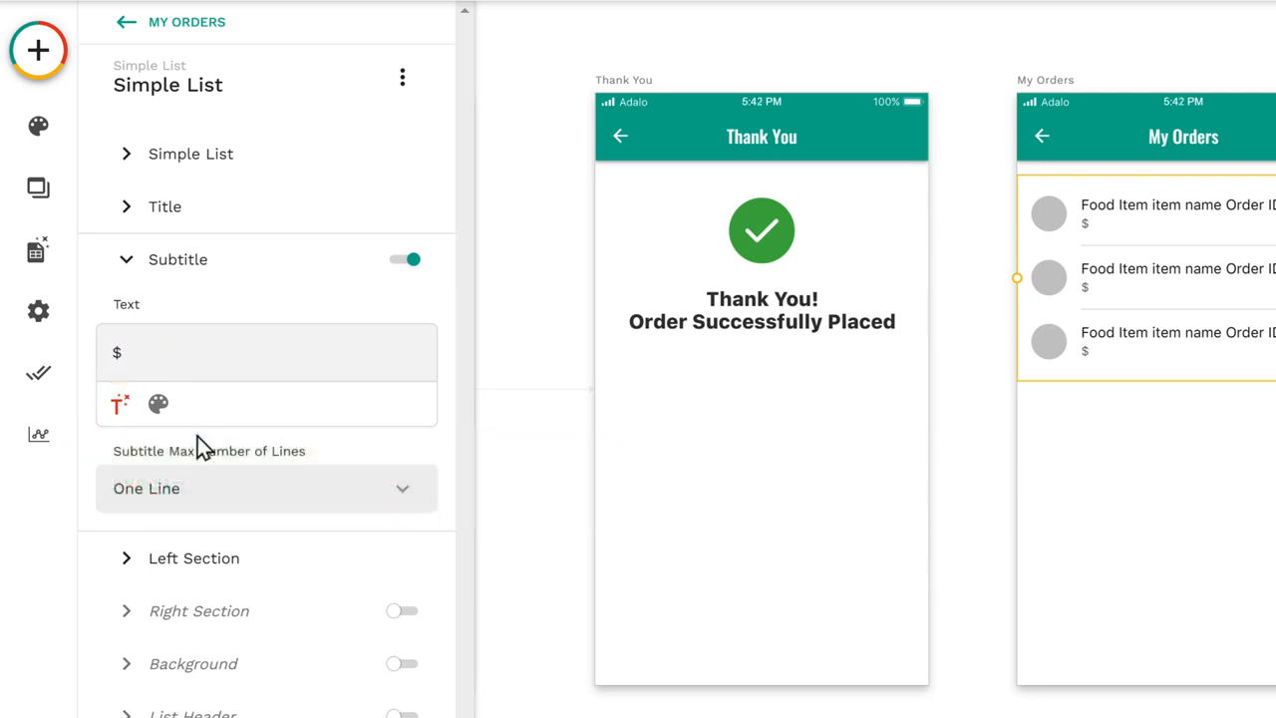
left_click(126, 423)
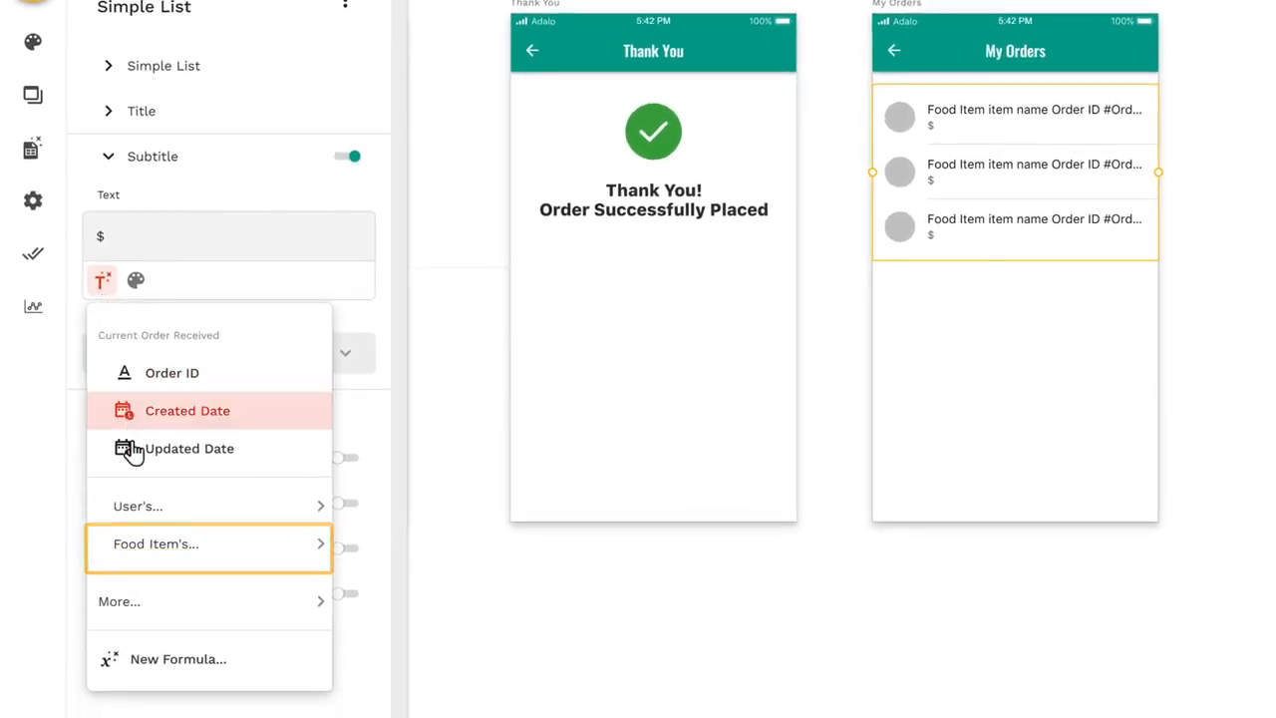
mouse_move(161, 564)
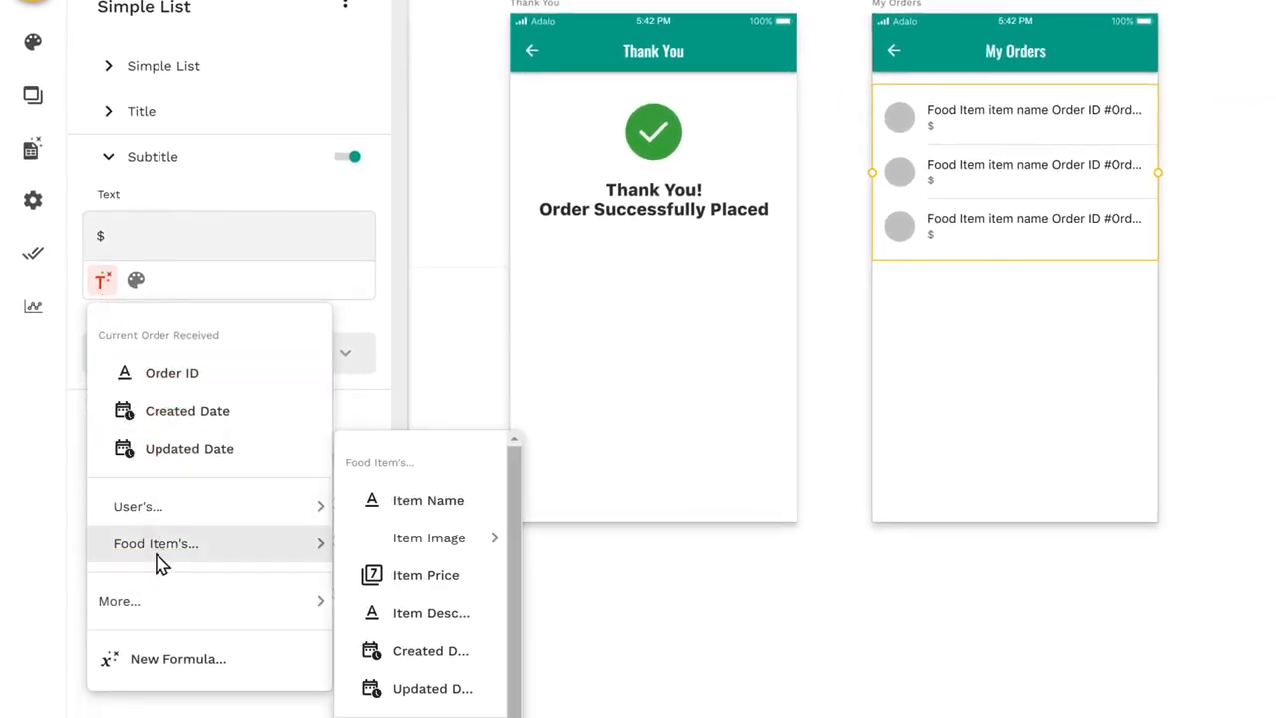
left_click(423, 575)
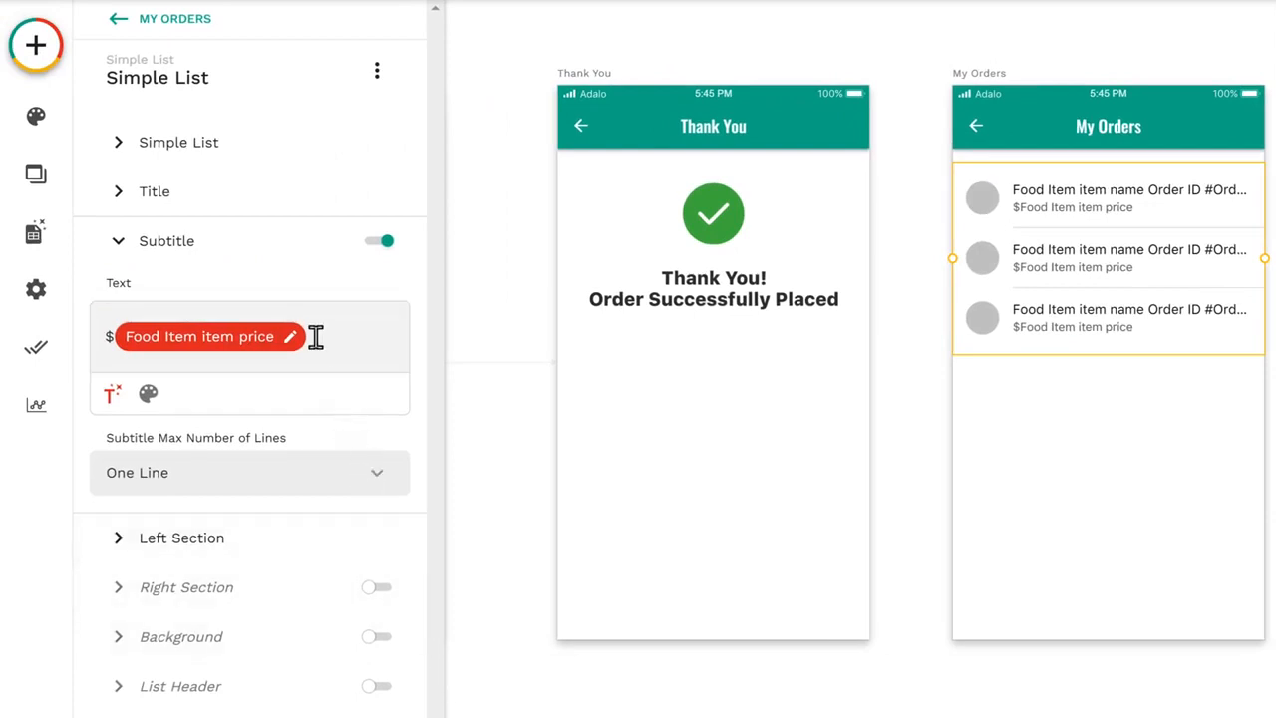
Step: Add a subtitle line reading "Ordered on :" followed by the order's Created Date in Date / Time format
key("Return")
type("Ordered on :")
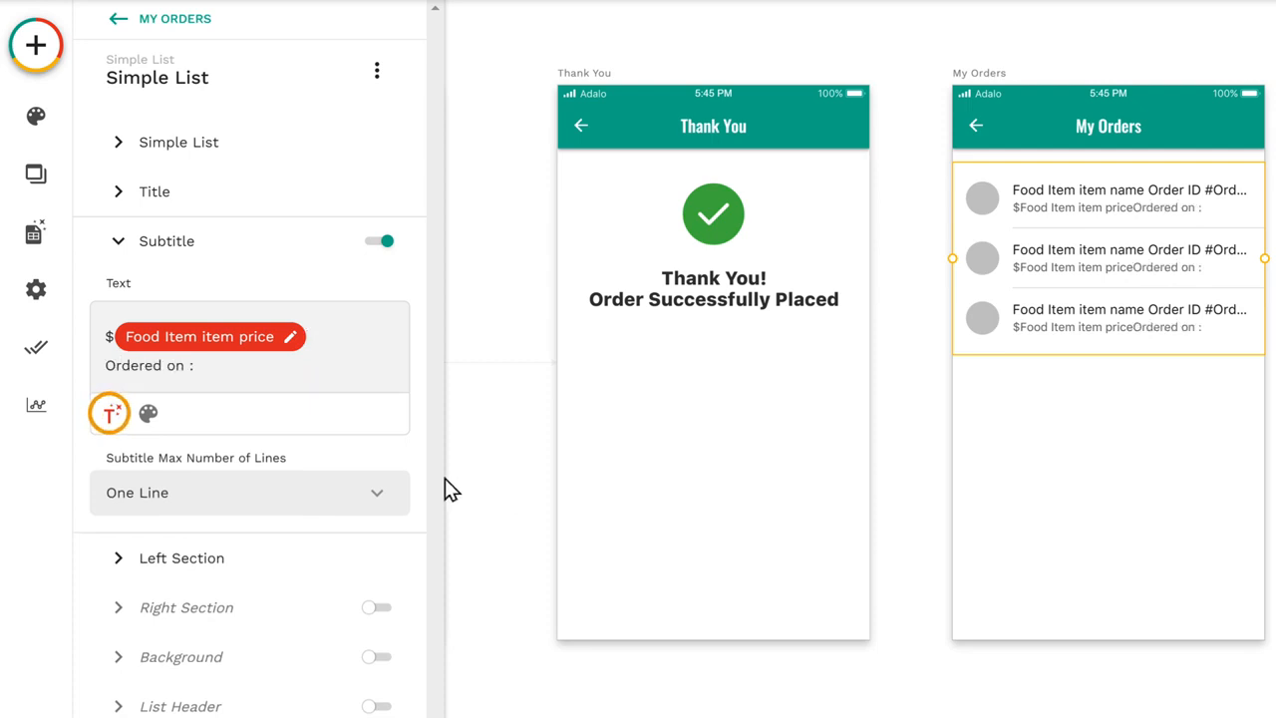
left_click(111, 415)
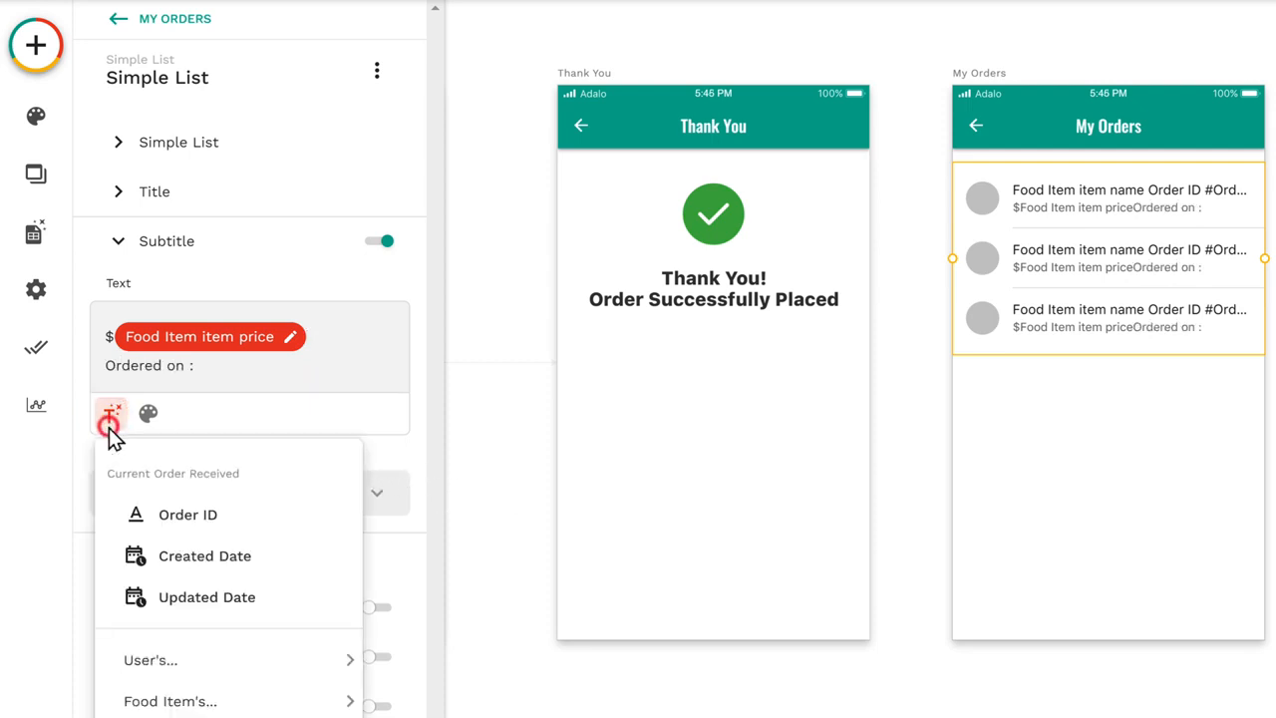
left_click(201, 569)
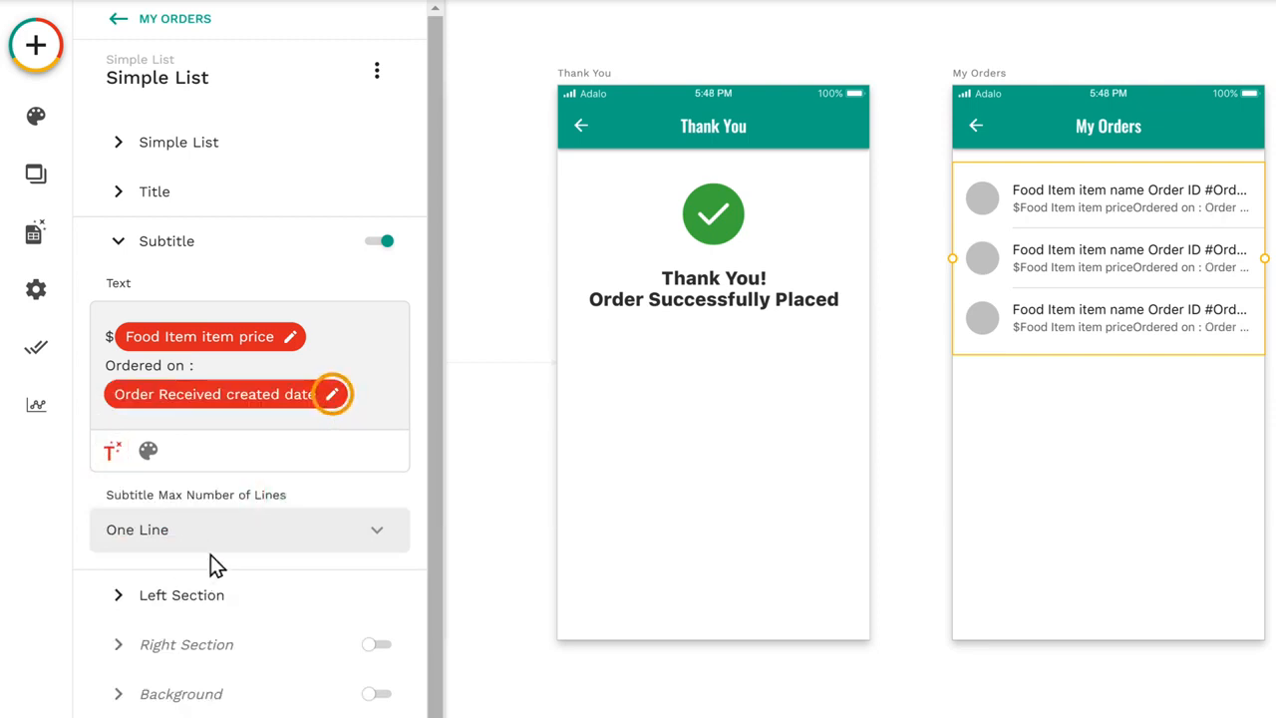
left_click(333, 399)
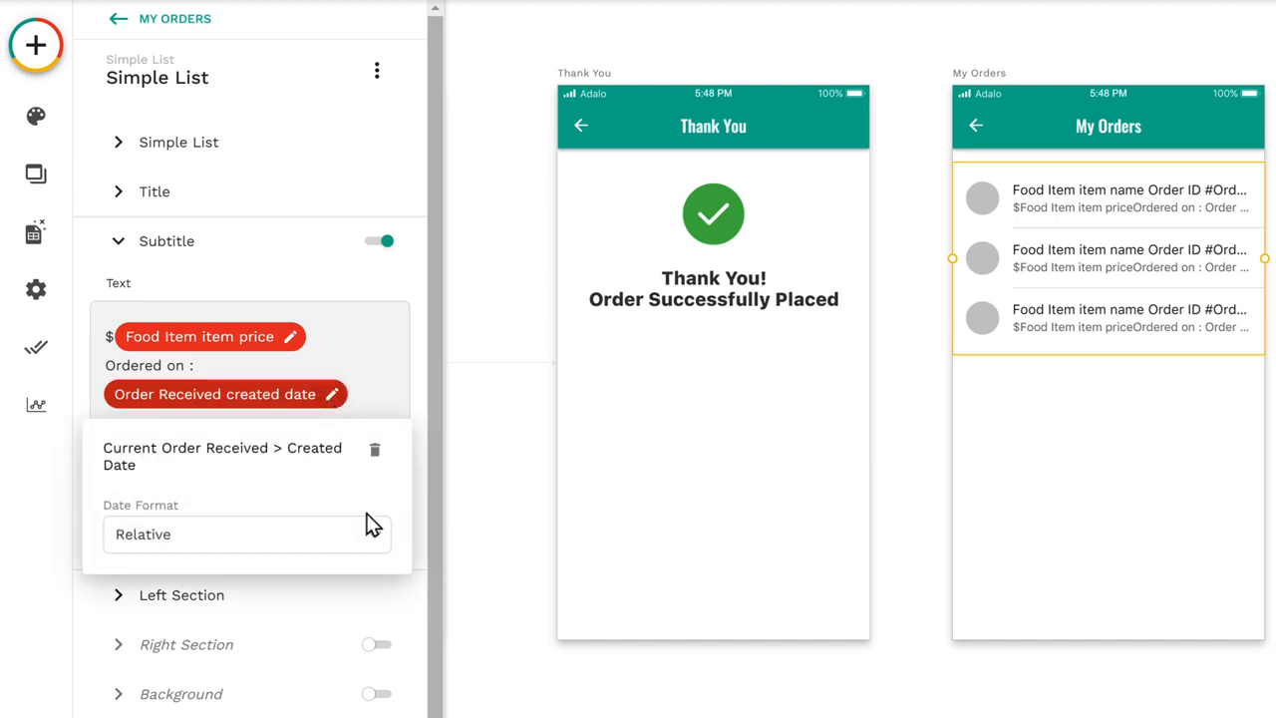
left_click(376, 546)
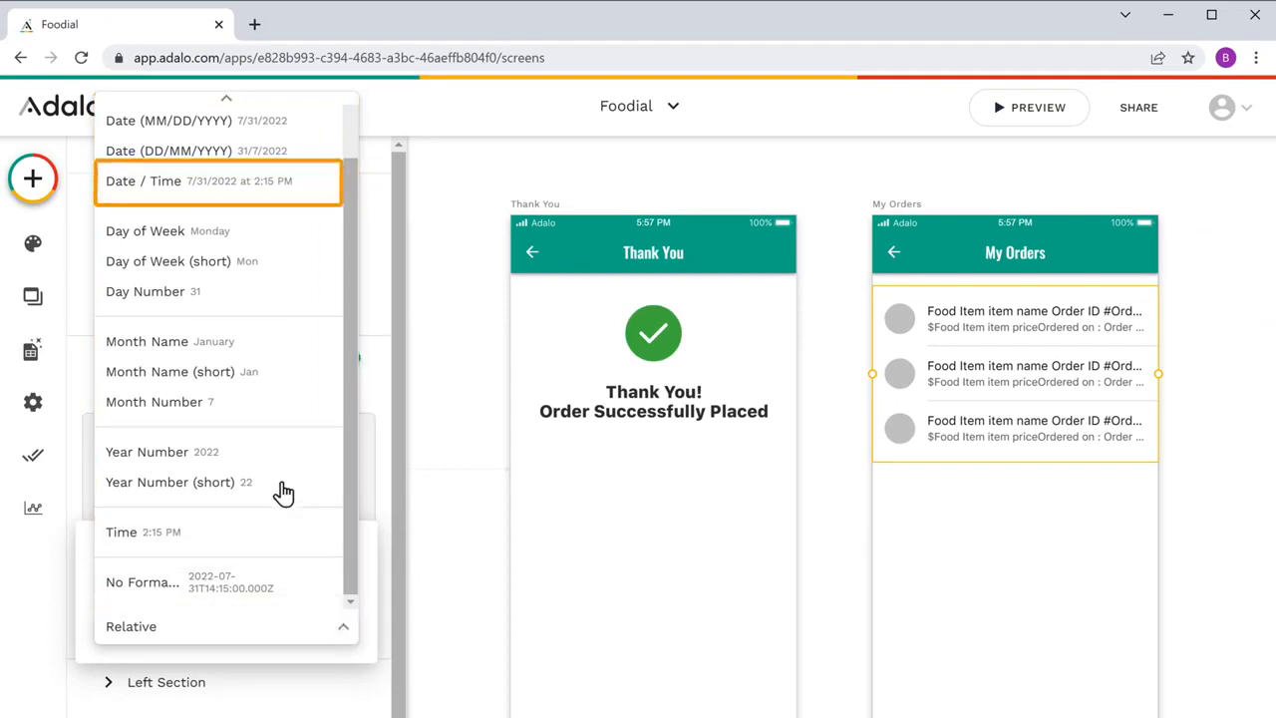
left_click(165, 197)
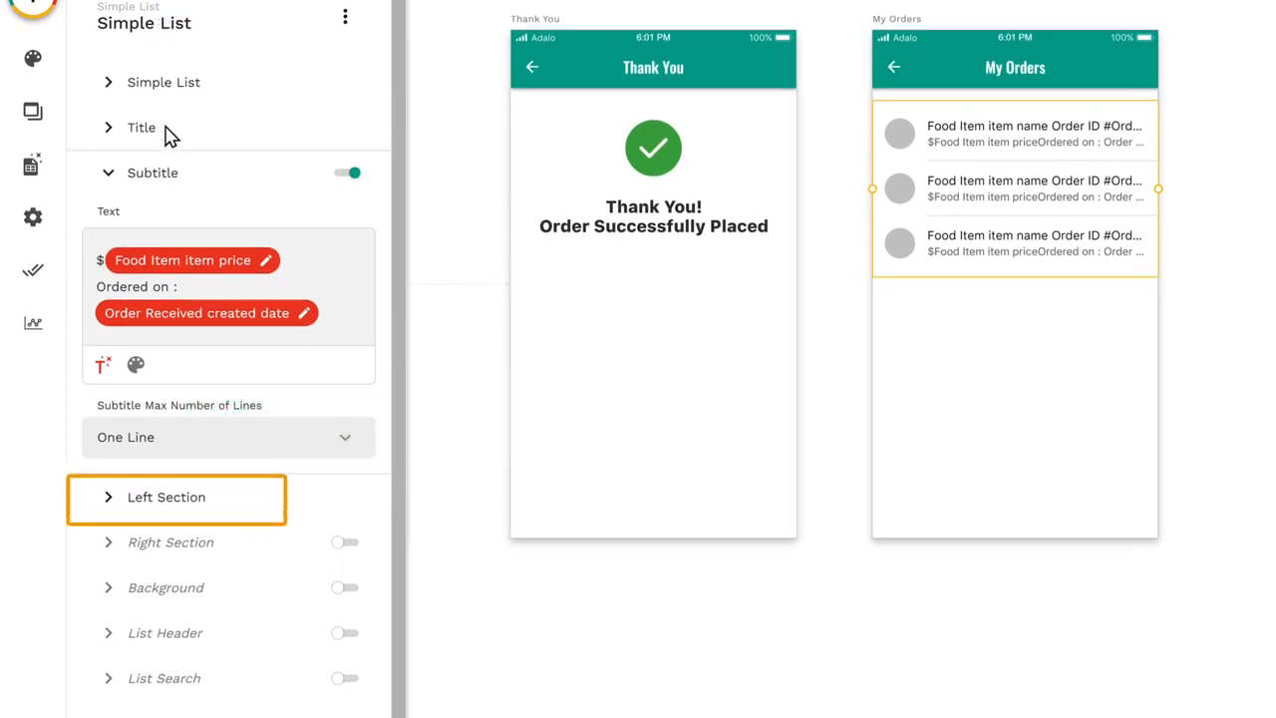
Step: Change the list's left section from avatar to Image and source it from the food item's Item Image in the database
left_click(163, 510)
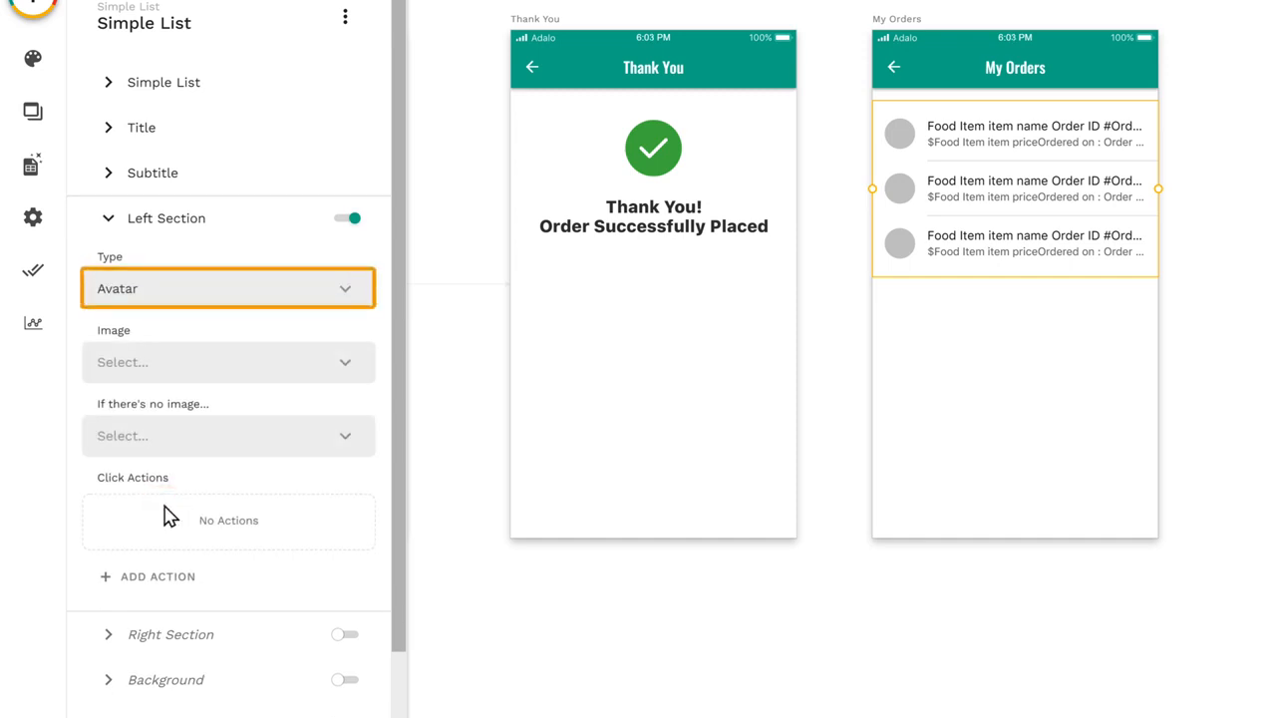
left_click(345, 299)
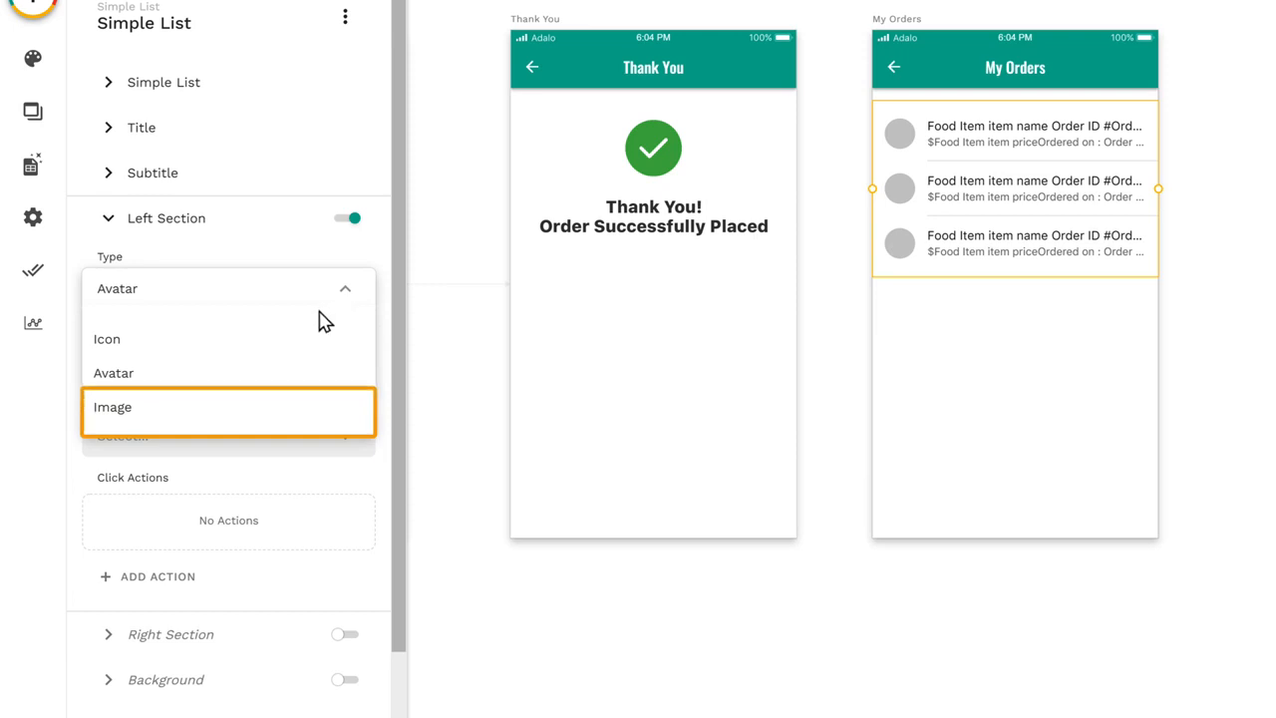
left_click(112, 417)
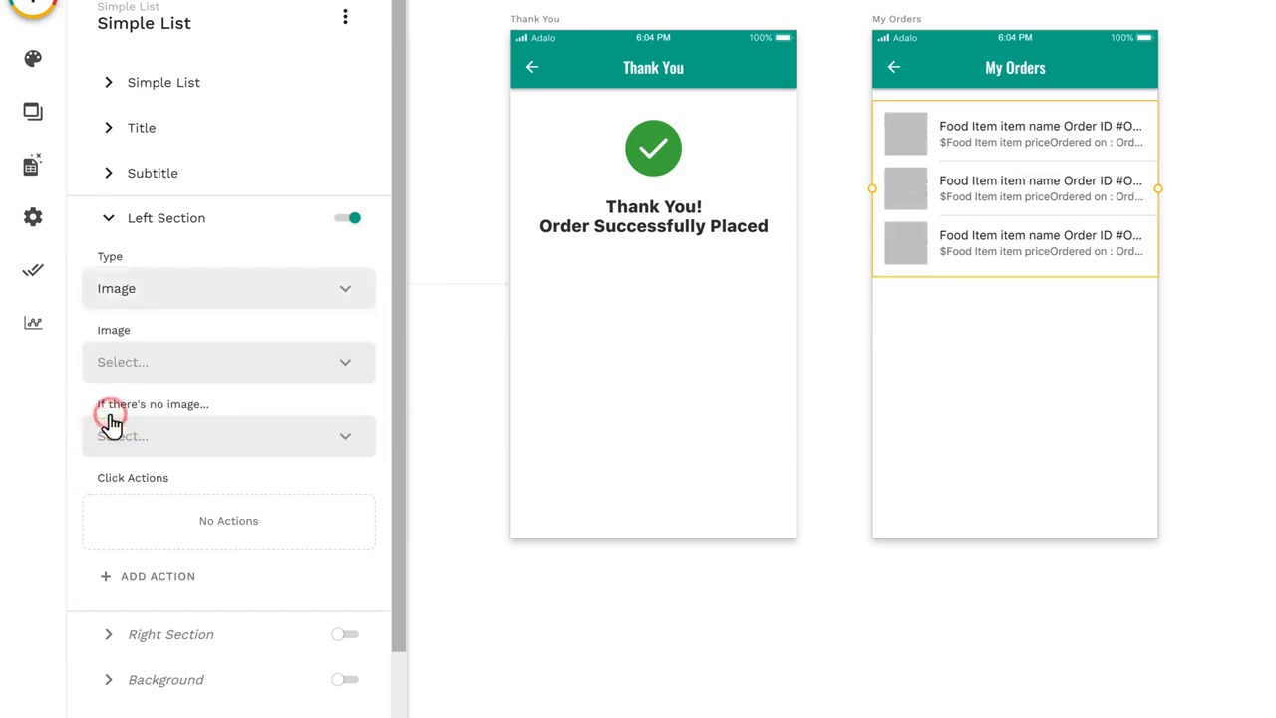
left_click(345, 371)
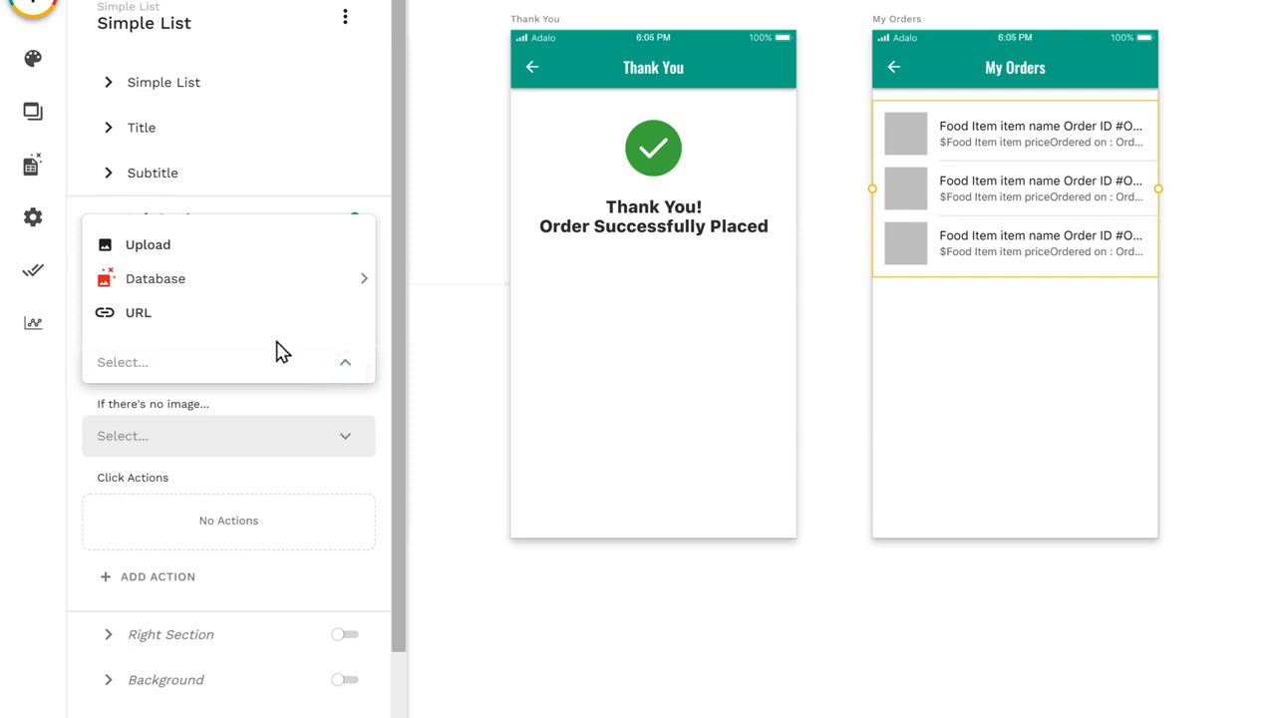
mouse_move(158, 296)
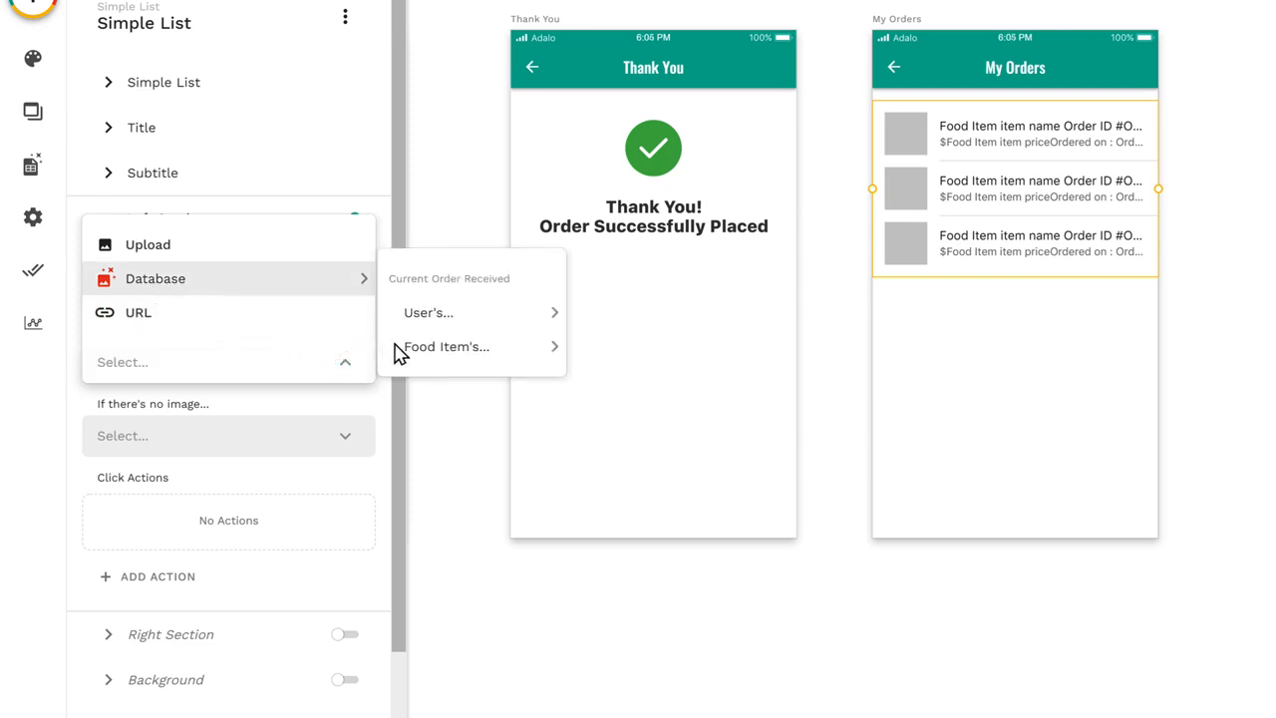
mouse_move(453, 367)
left_click(606, 391)
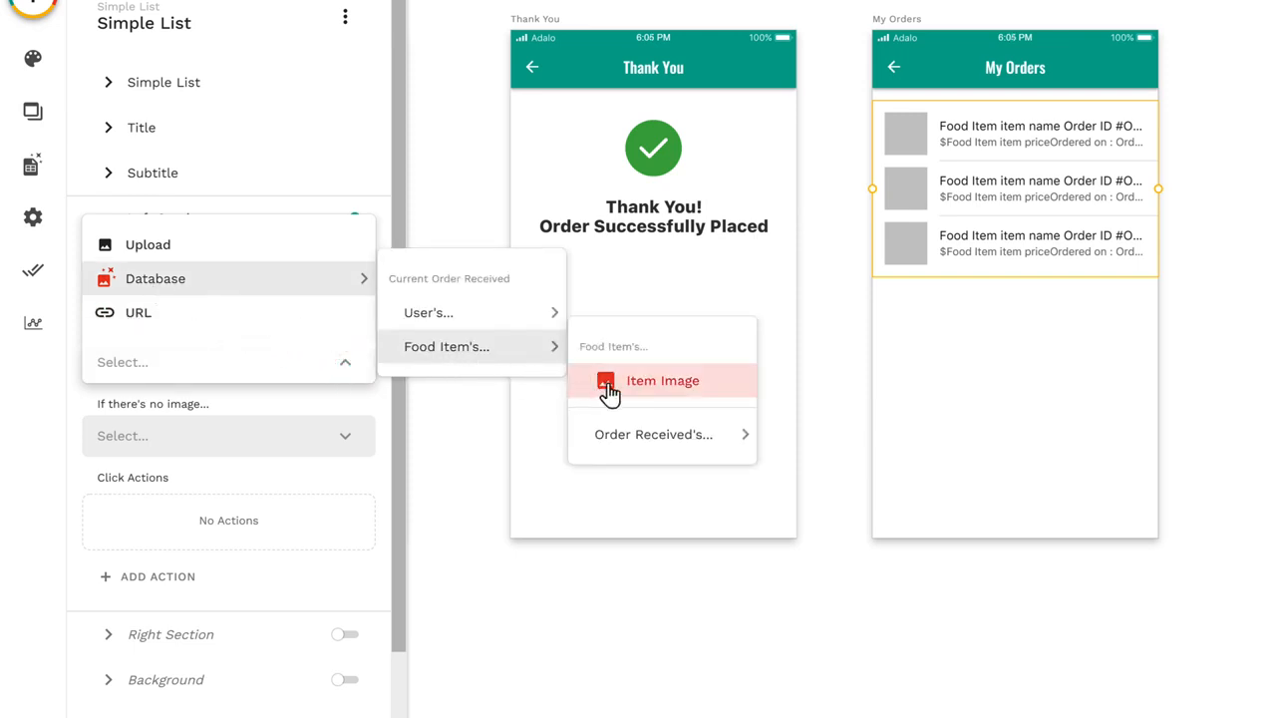
left_click(653, 399)
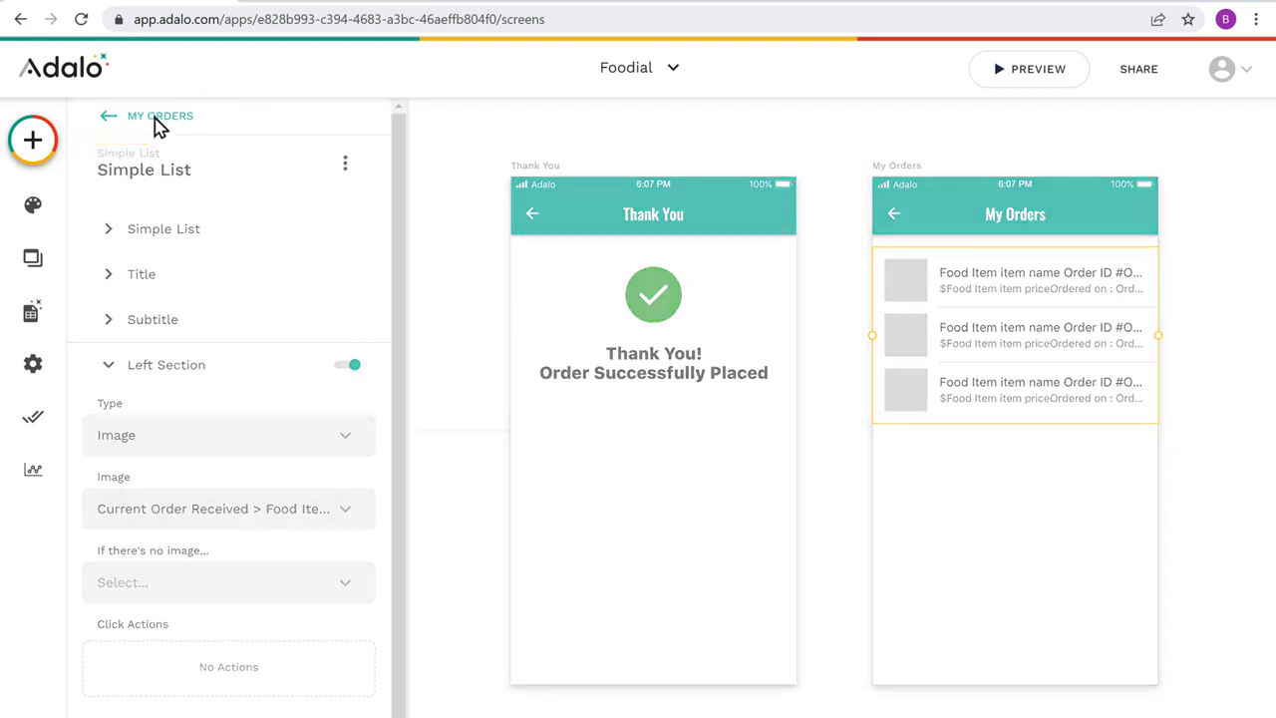
Step: Add a button below the success message on the Thank You screen and label it My Orders
left_click(33, 151)
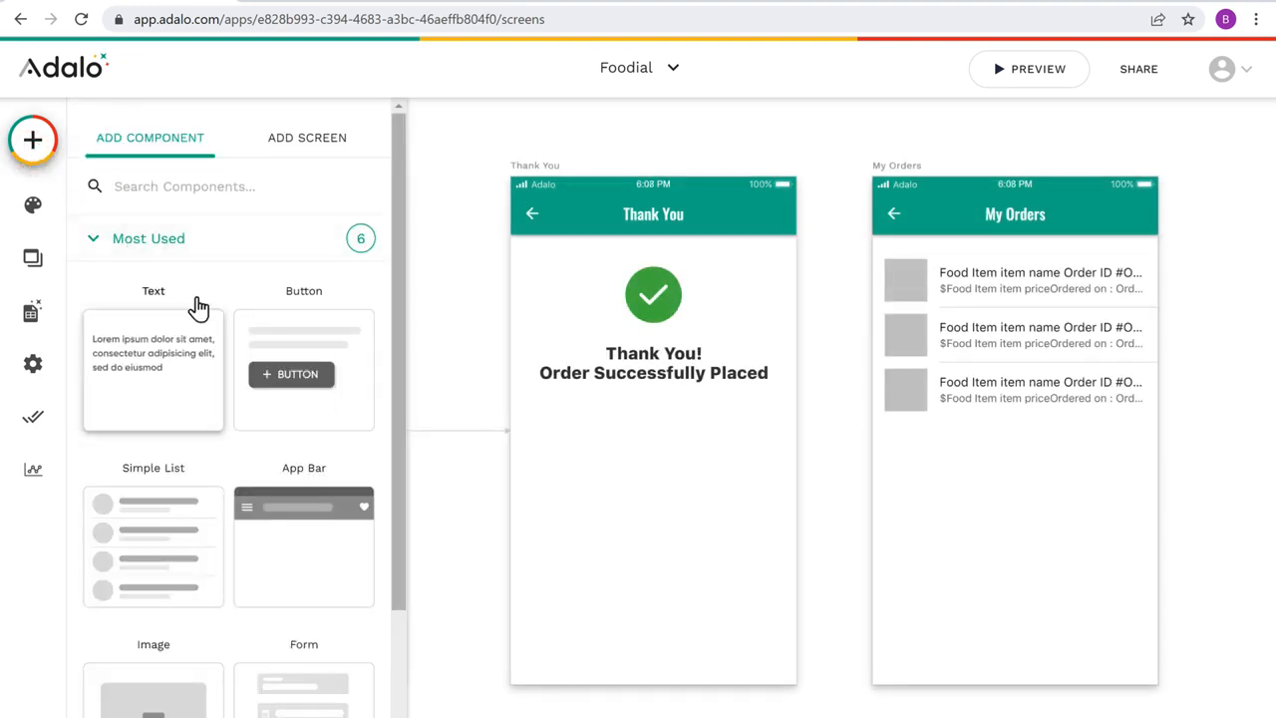
left_click_drag(304, 394, 658, 448)
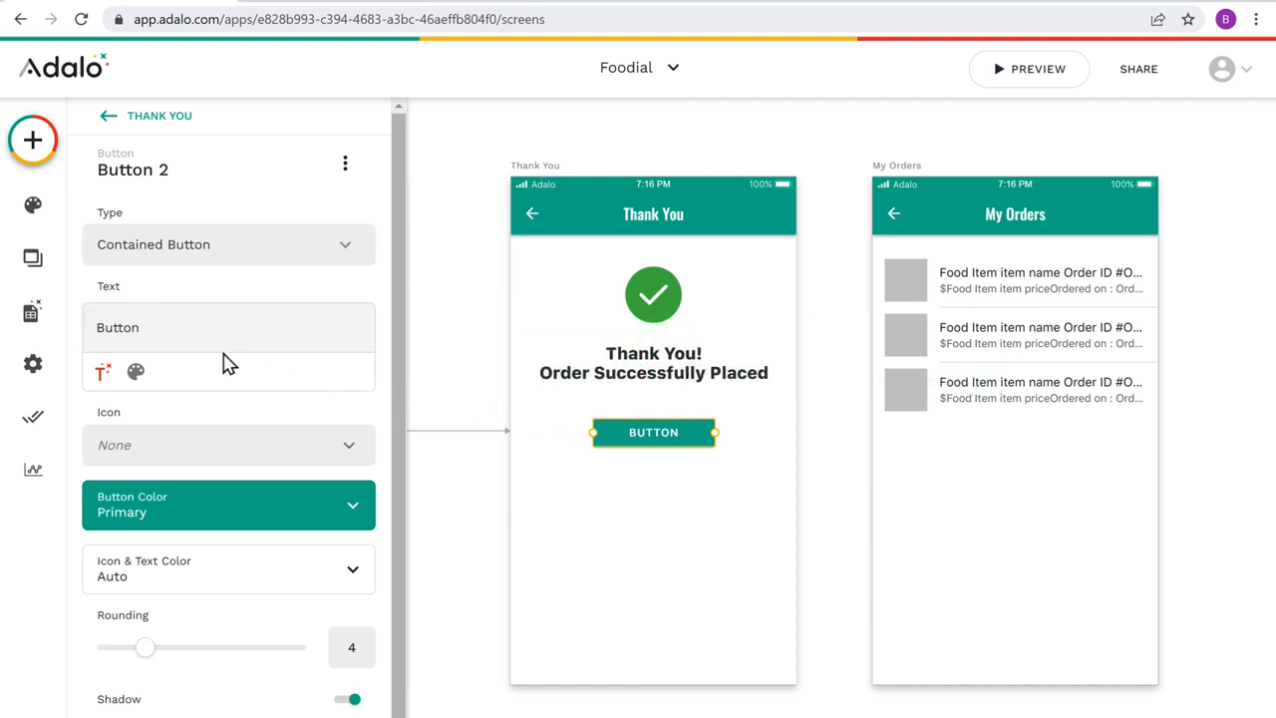
double_click(96, 327)
key("BackSpace")
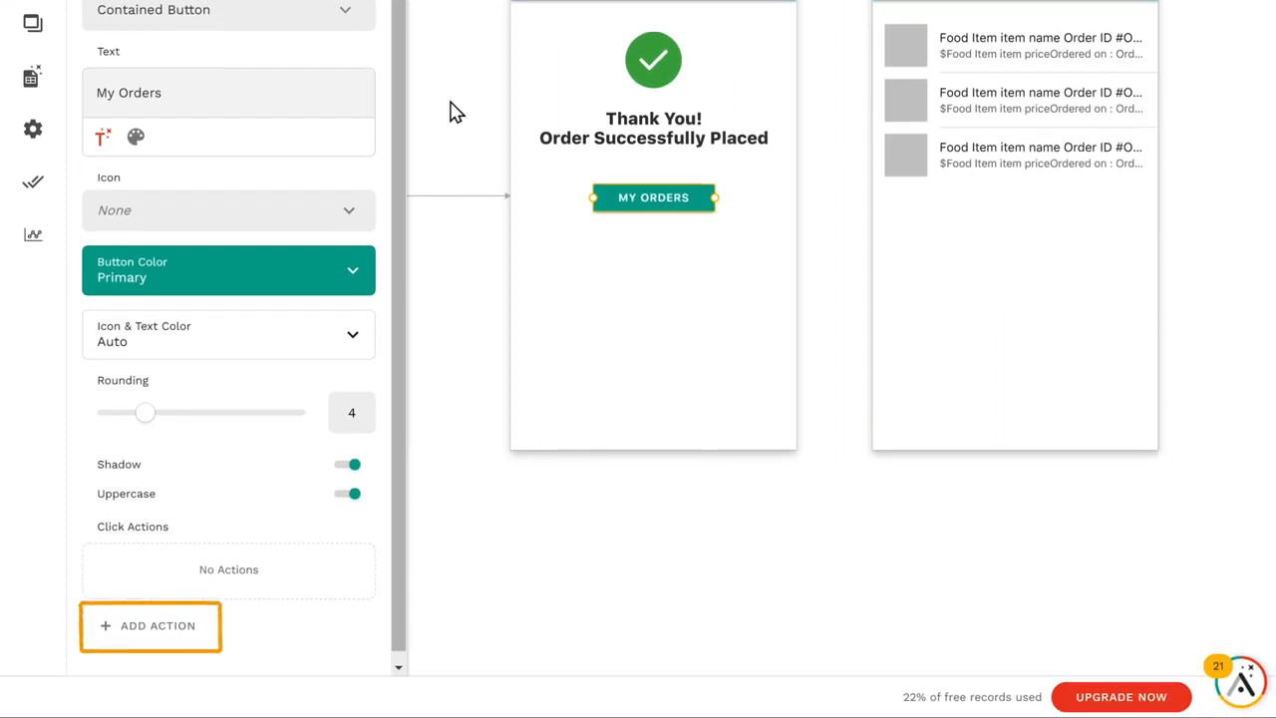
Step: Give the My Orders button an action that links to the My Orders screen
left_click(156, 634)
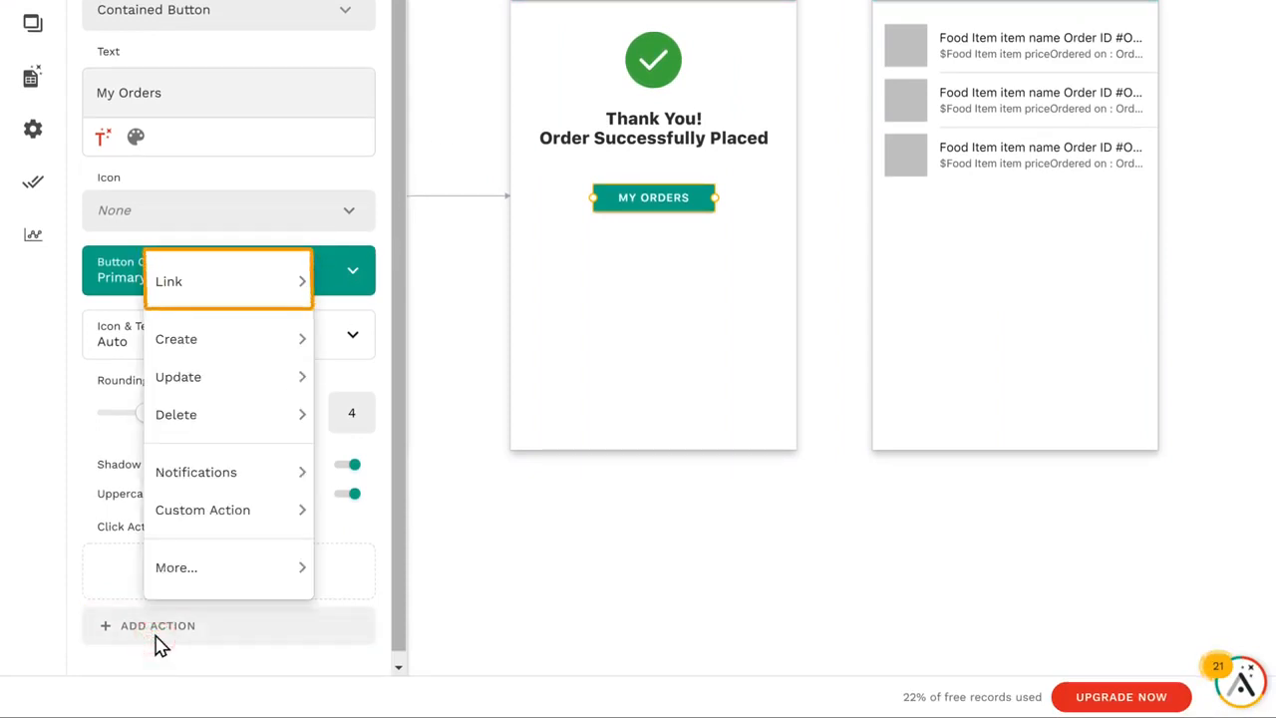
mouse_move(169, 296)
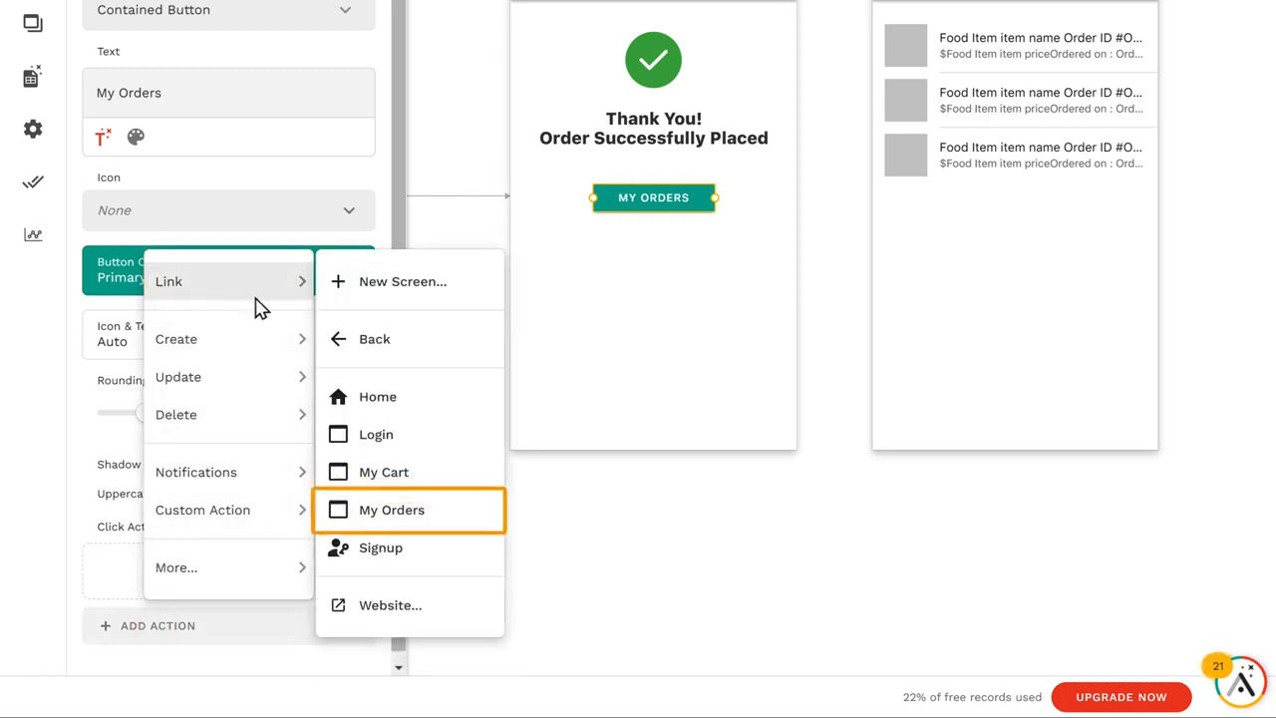
left_click(398, 522)
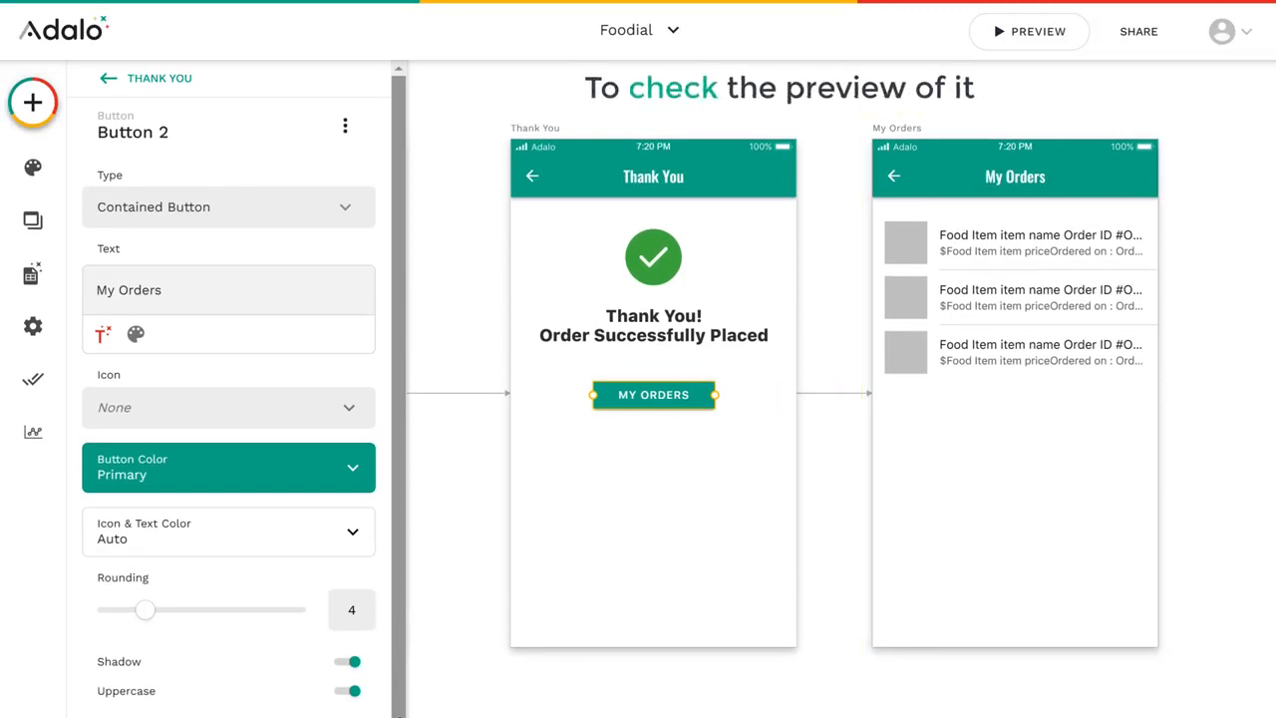
Step: Preview the app, order the Tomato Pasta, pay with the saved card and open My Orders from the Thank You screen
left_click(1031, 47)
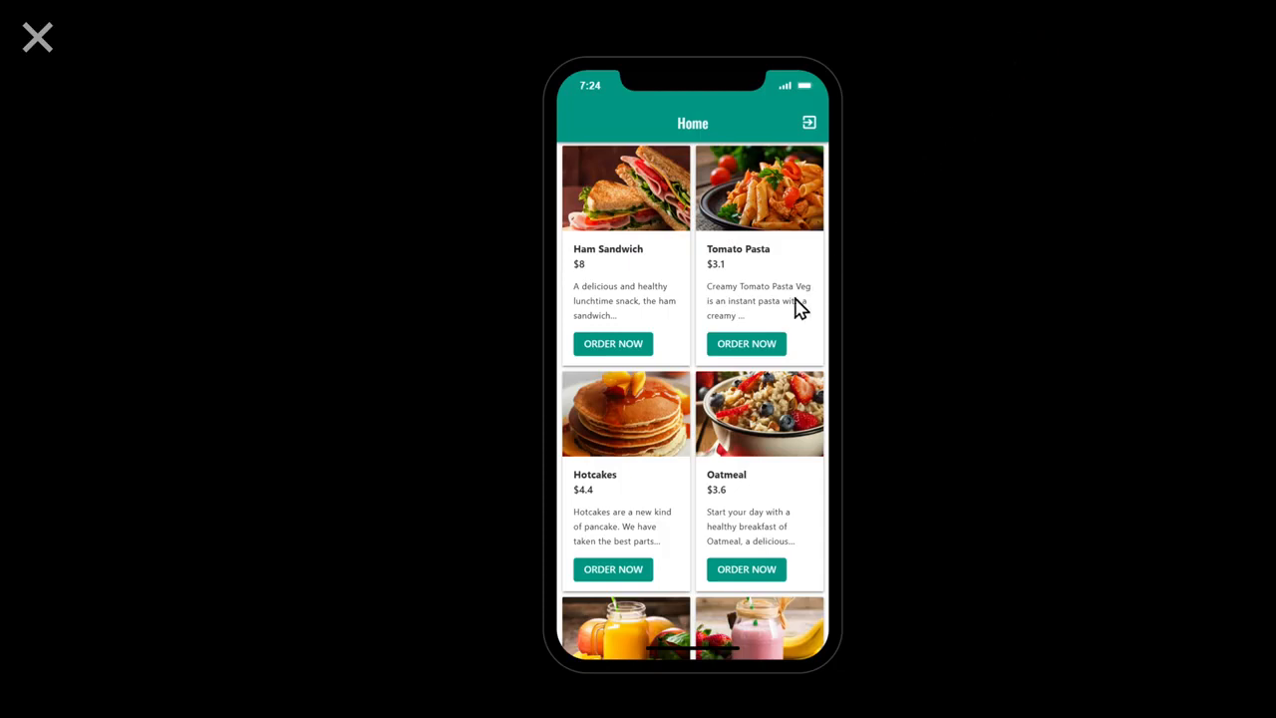
left_click(746, 351)
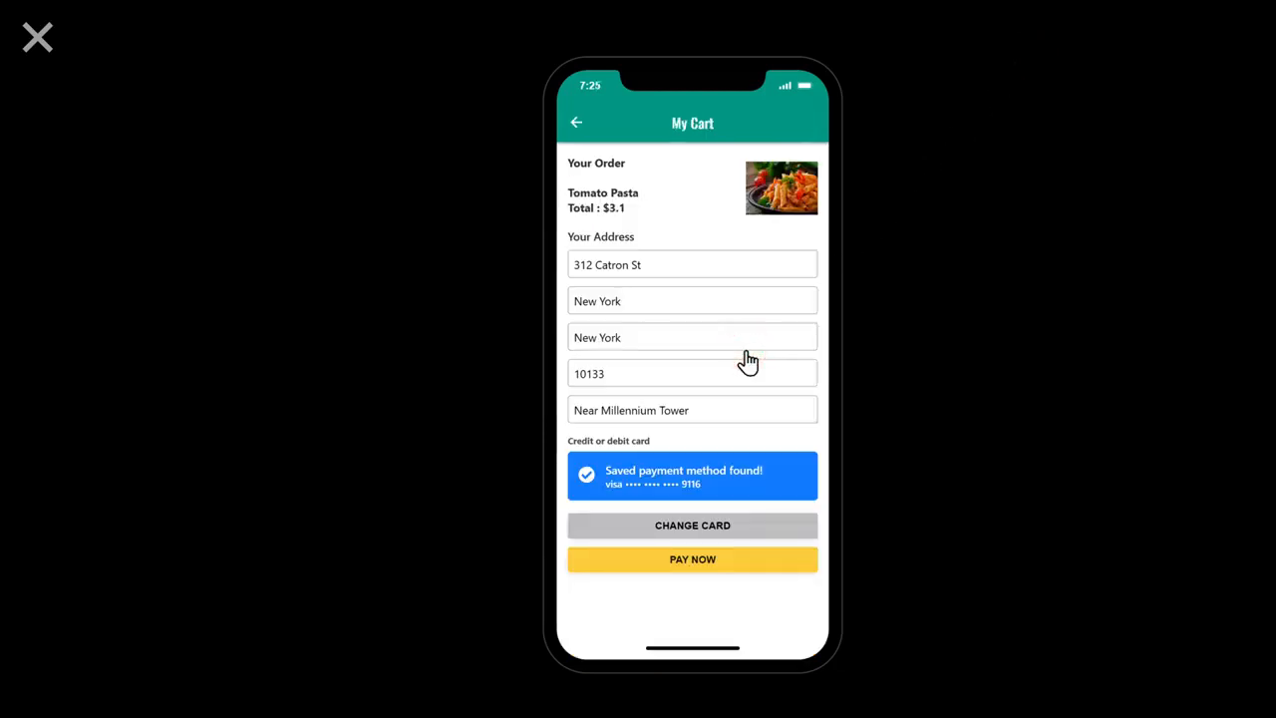
left_click(693, 566)
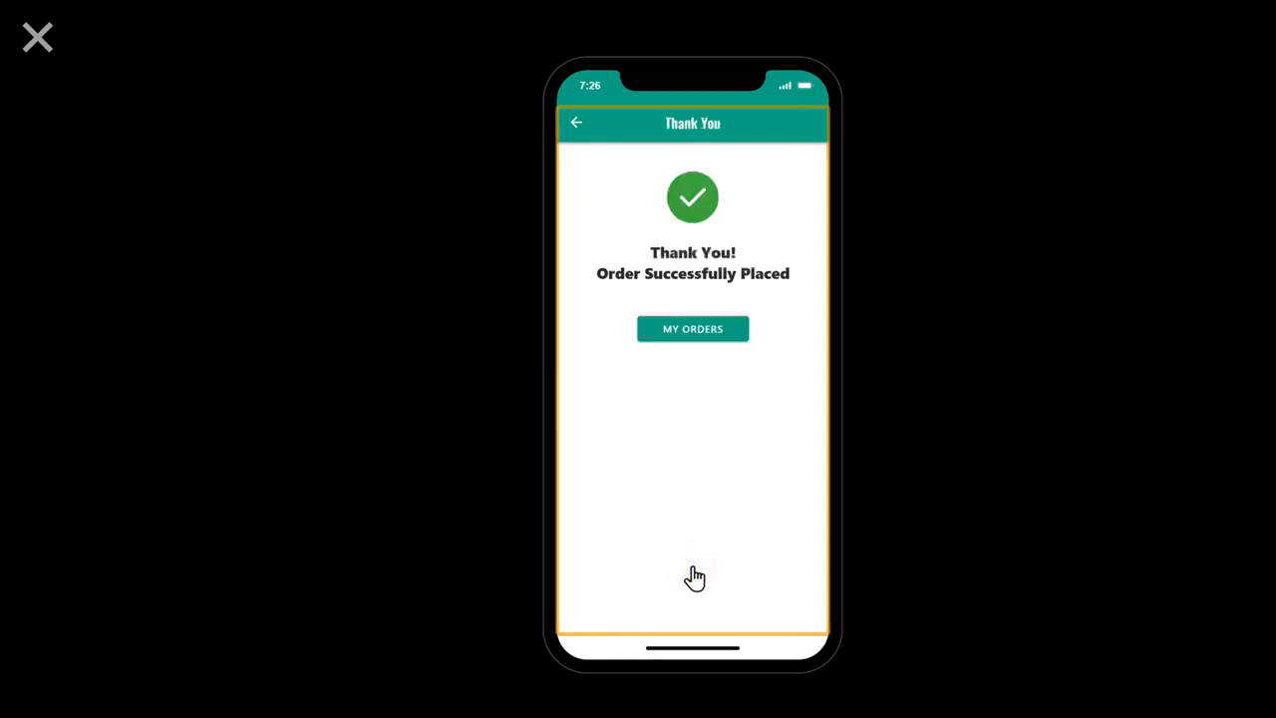
left_click(692, 334)
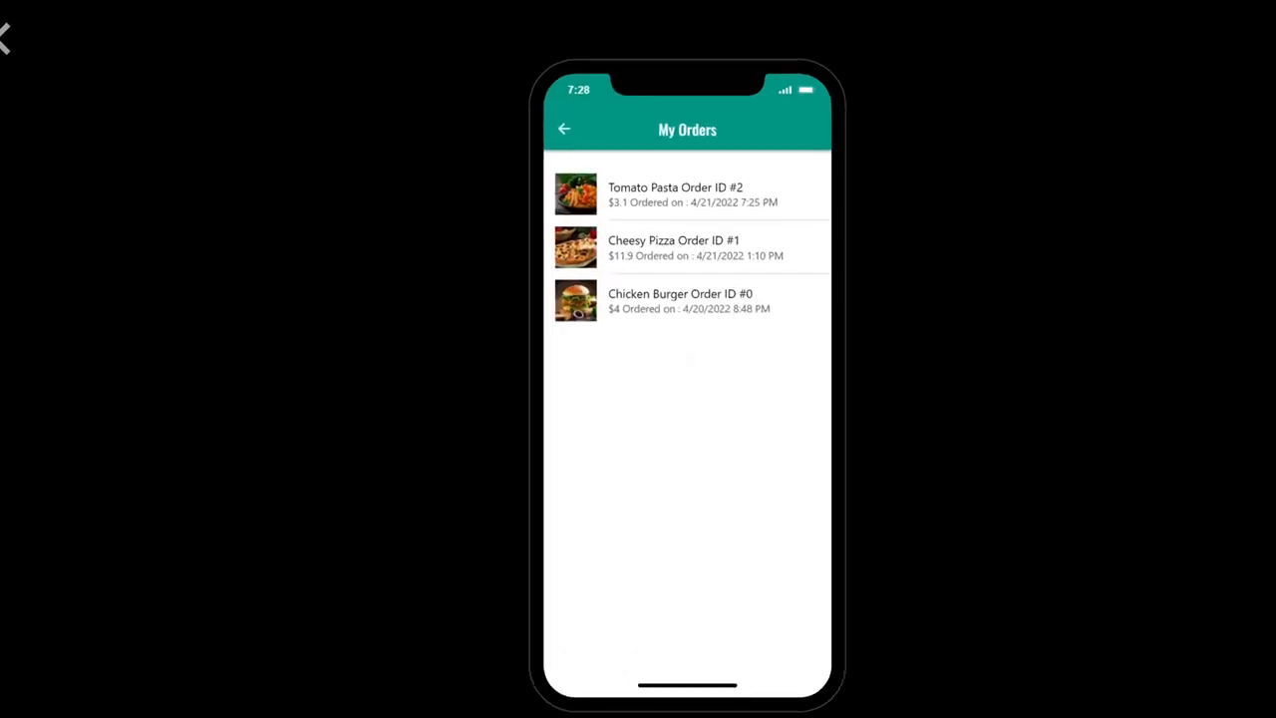
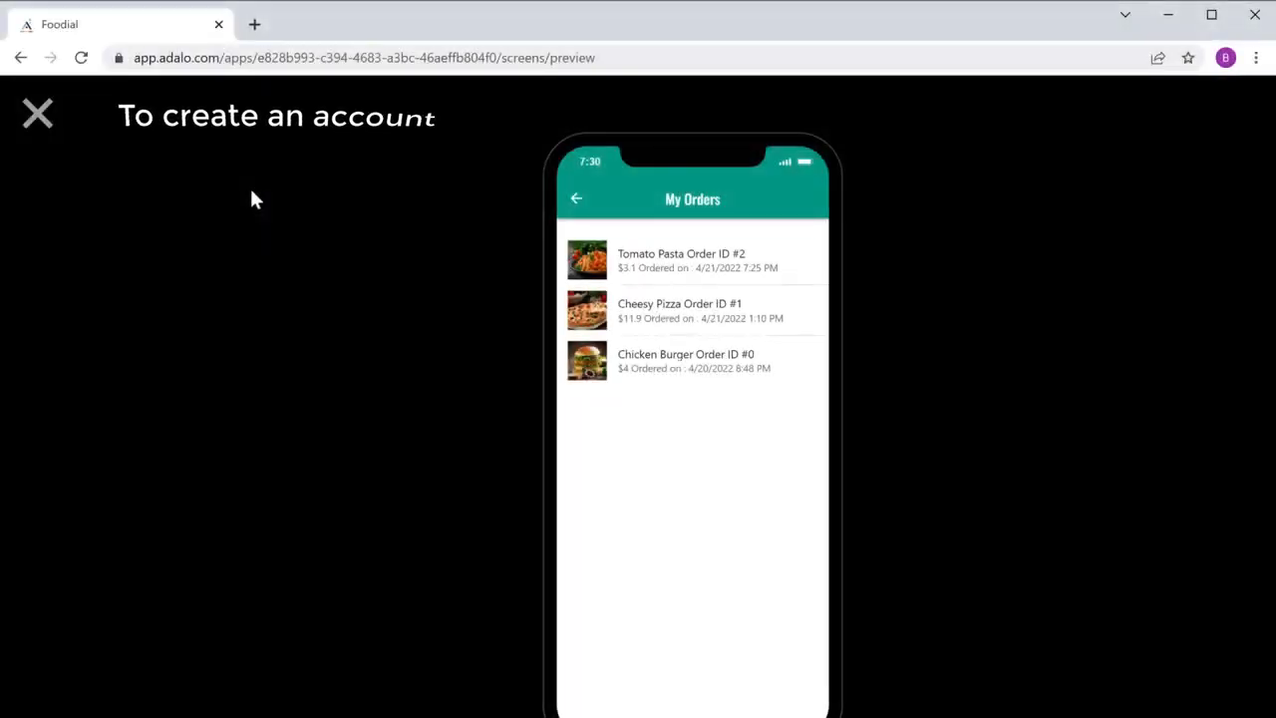
Step: Open zapier.com in a new browser tab and sign up for a free account with the existing Google account
left_click(254, 25)
type("zapier.com")
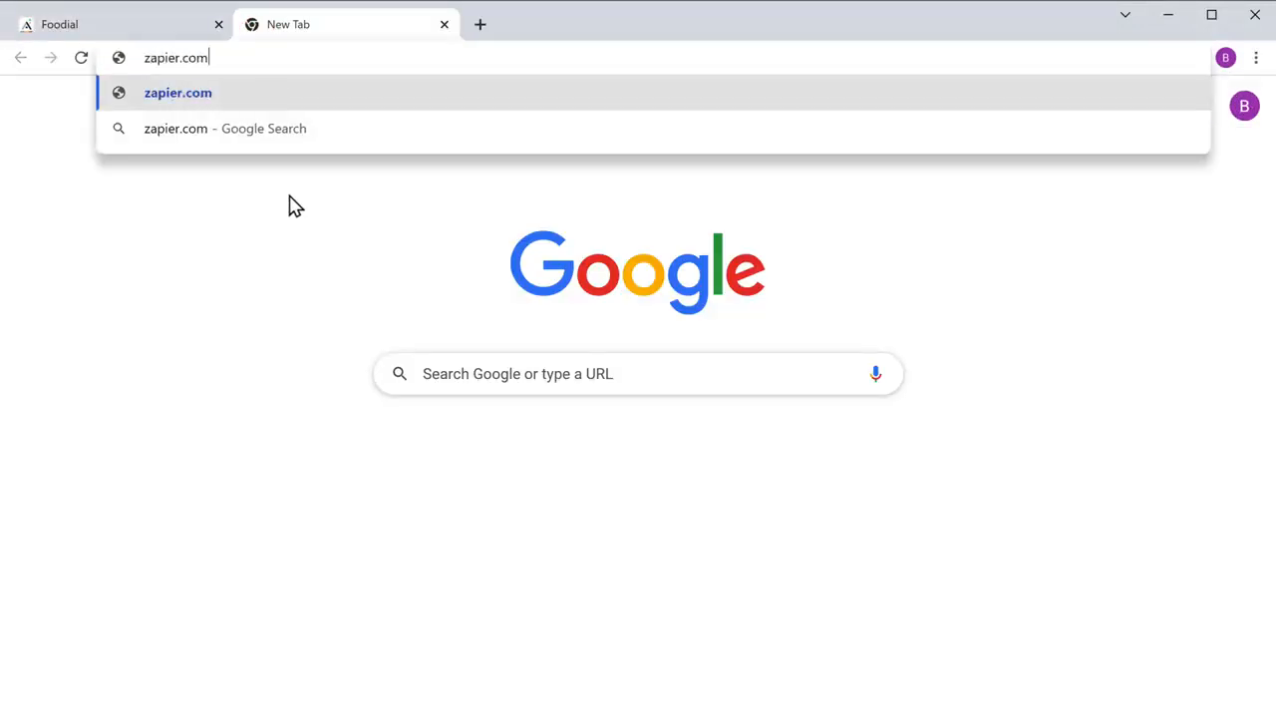
key("Return")
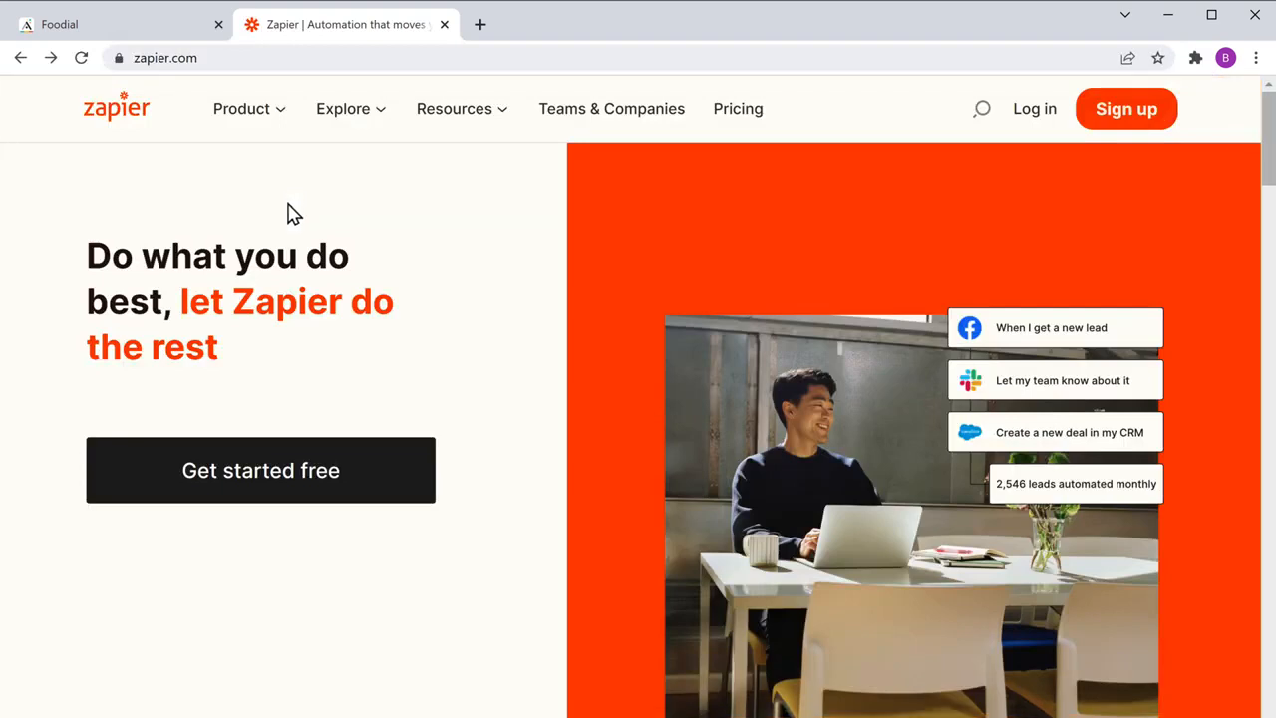
left_click(257, 491)
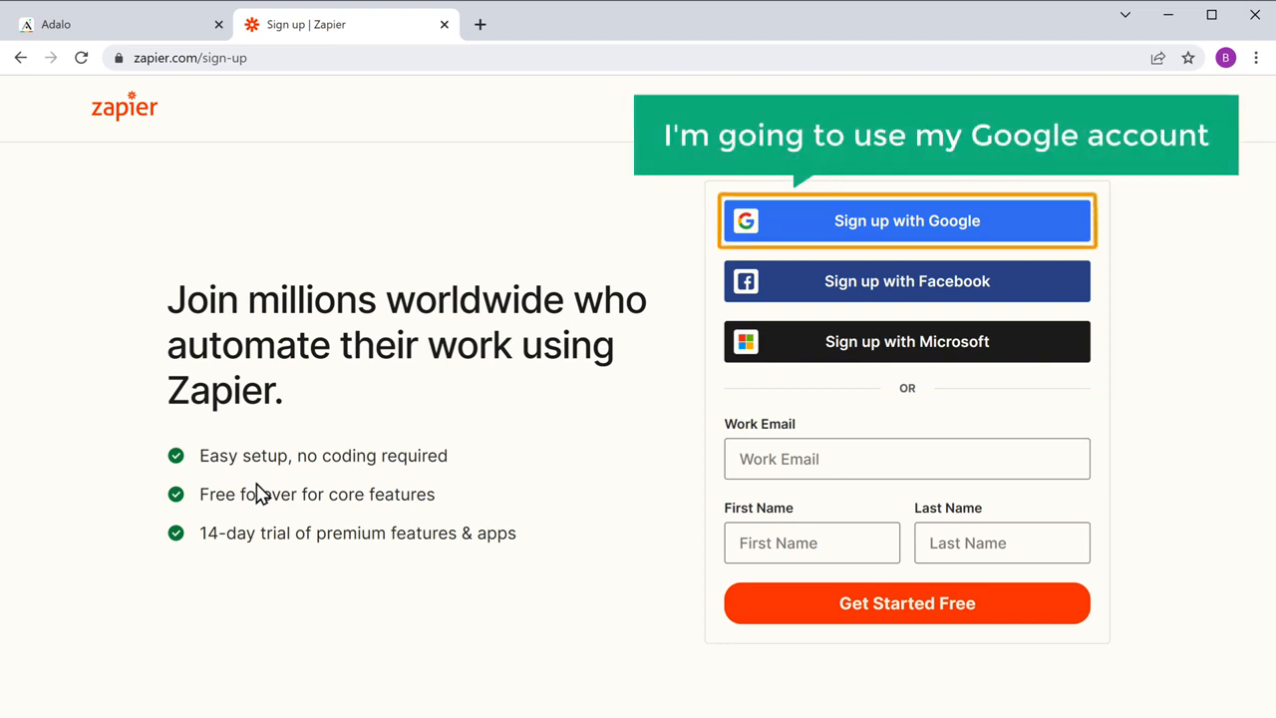
left_click(903, 237)
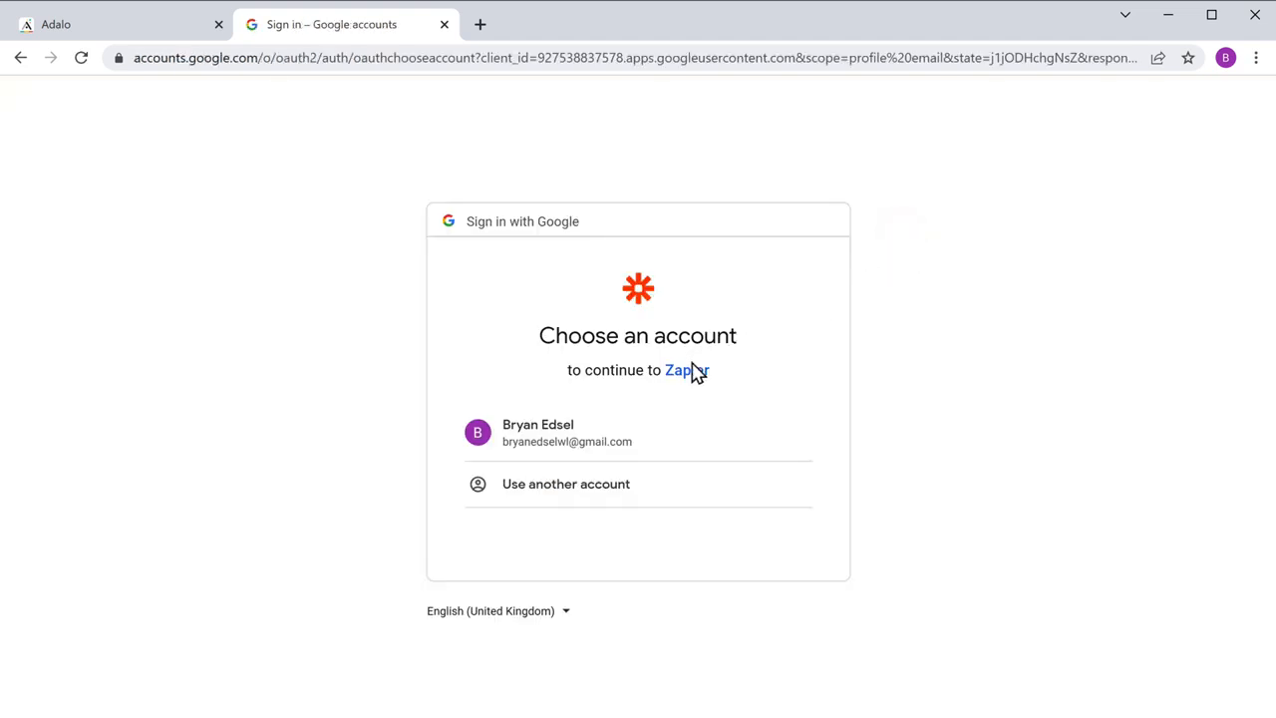
left_click(544, 451)
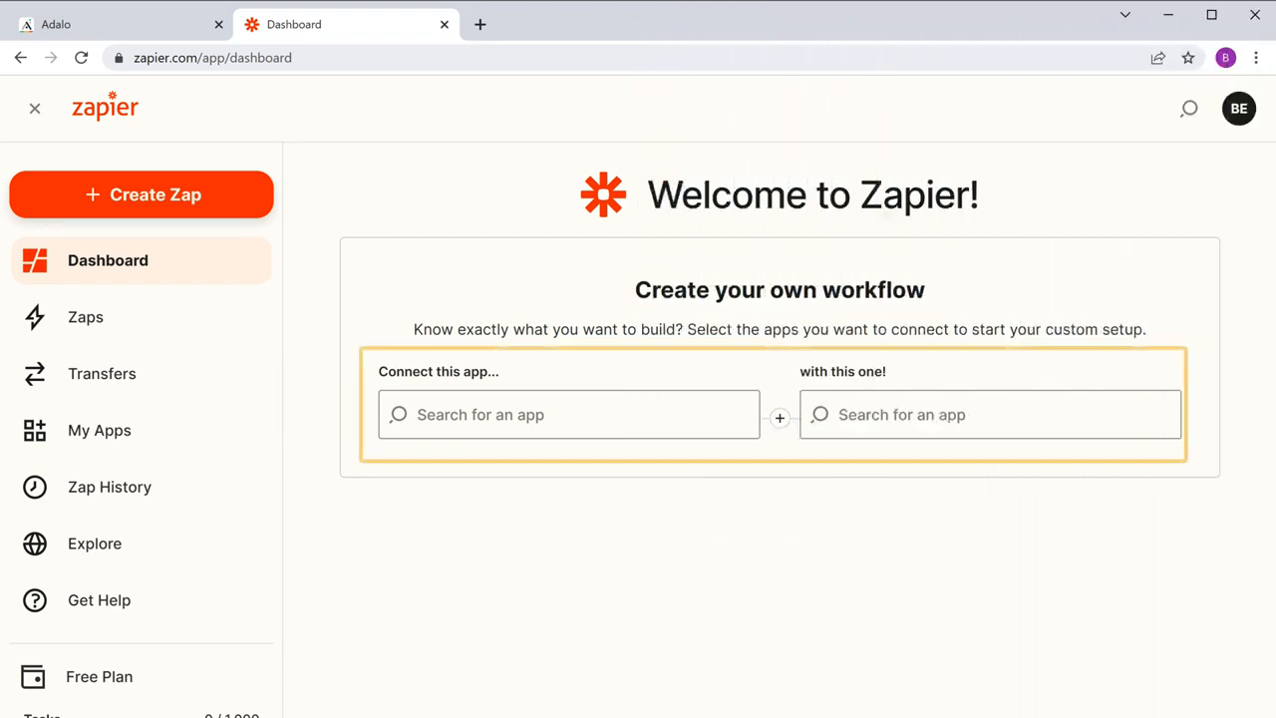
Step: Create a custom workflow that connects Adalo with Gmail
left_click(549, 414)
type("Adalo")
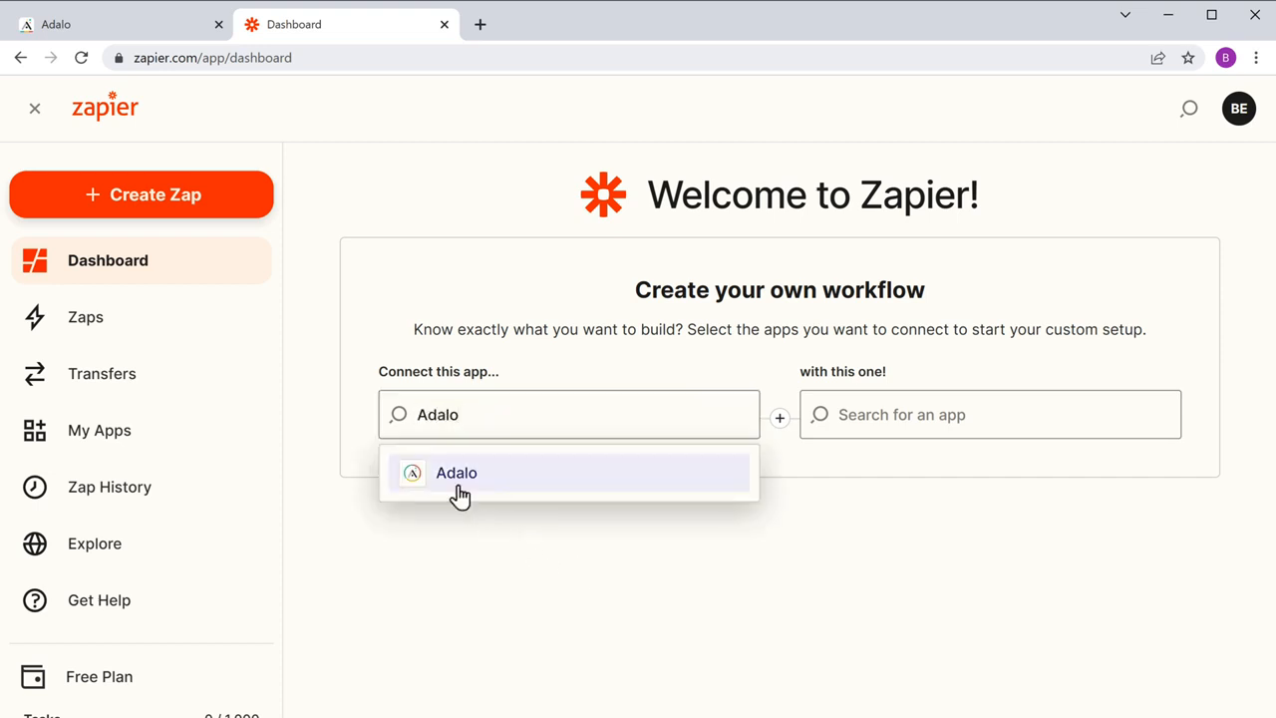
left_click(458, 485)
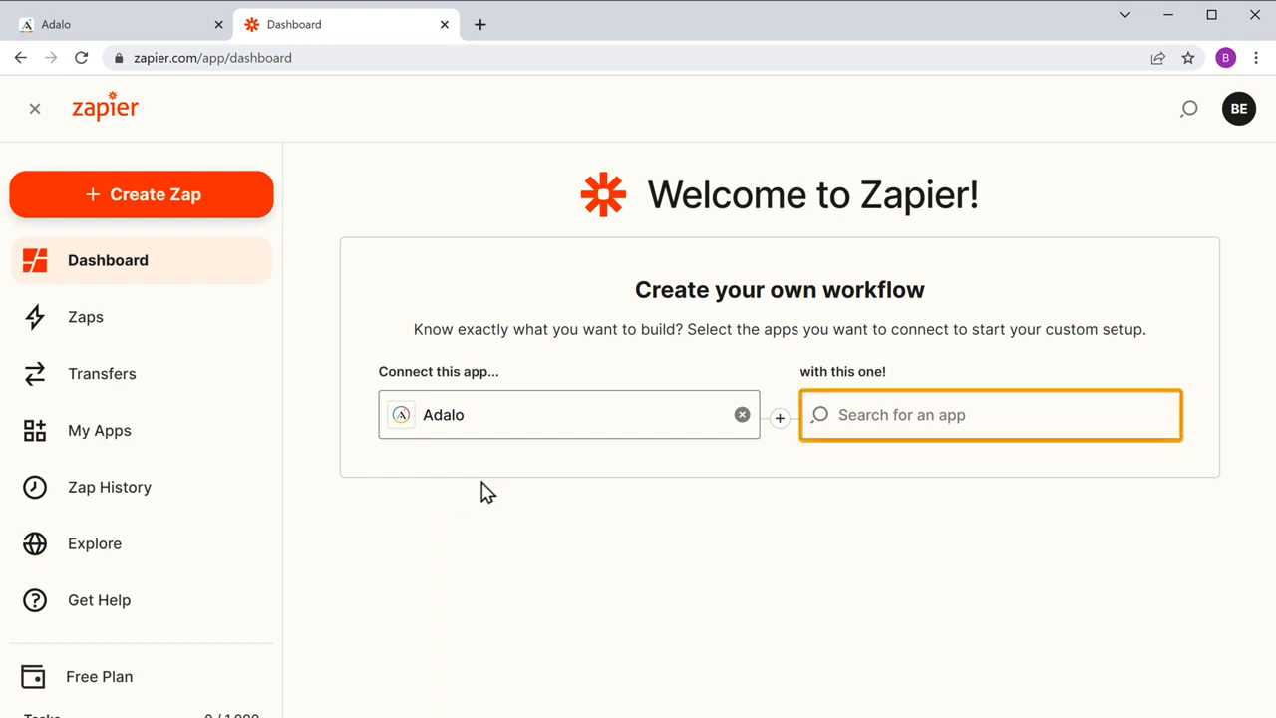
left_click(845, 419)
type("Gmail")
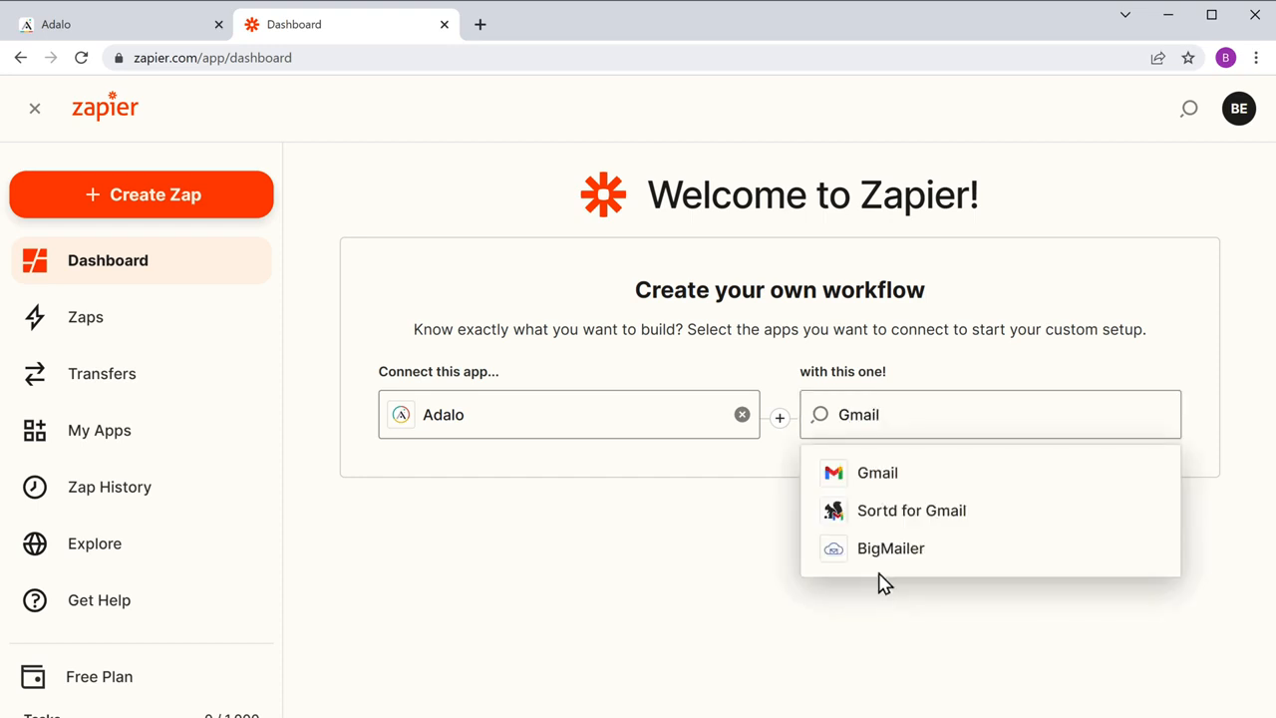
left_click(877, 486)
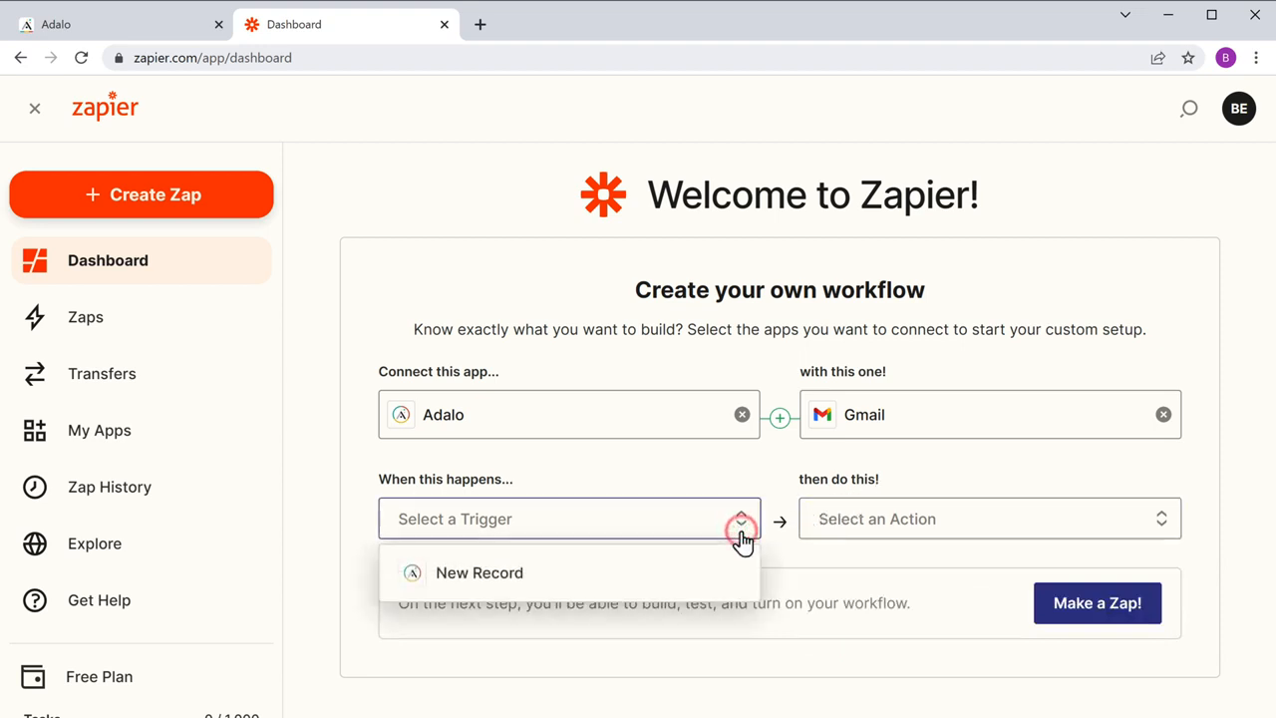
Step: Set the workflow's trigger to New Record and its action to Send Email, and open it in the Zap editor
left_click(481, 588)
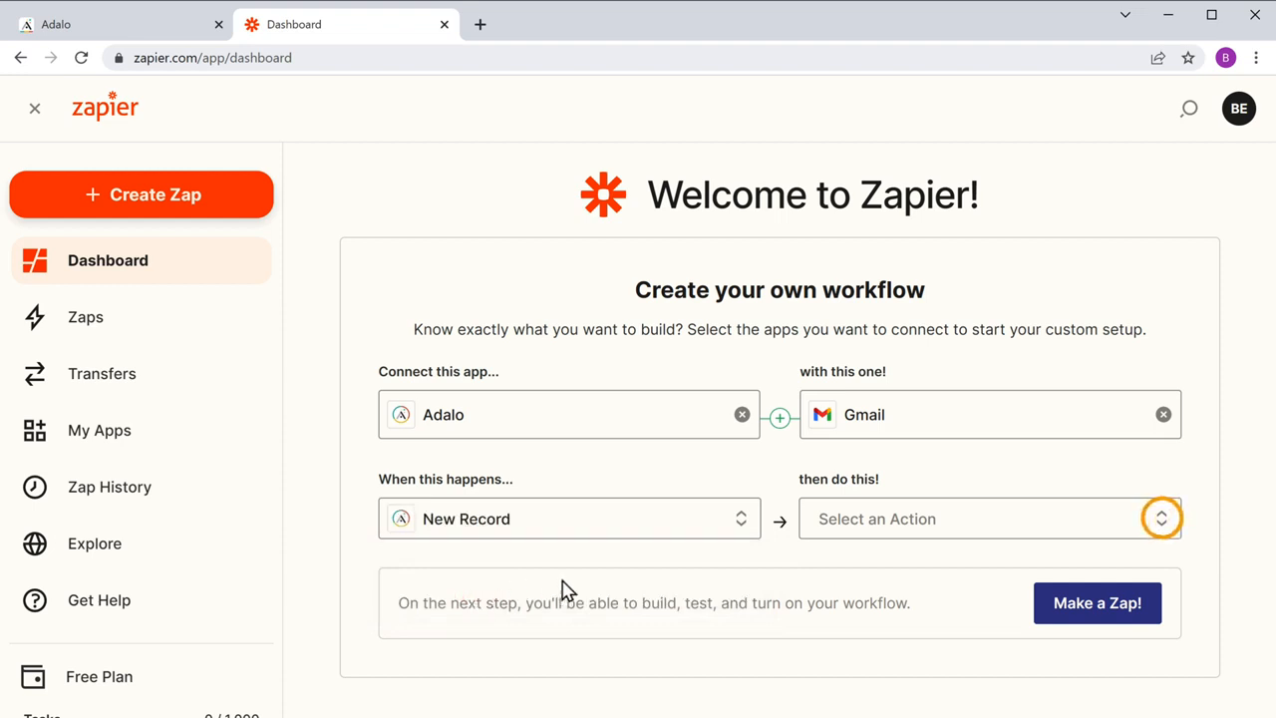
left_click(1162, 526)
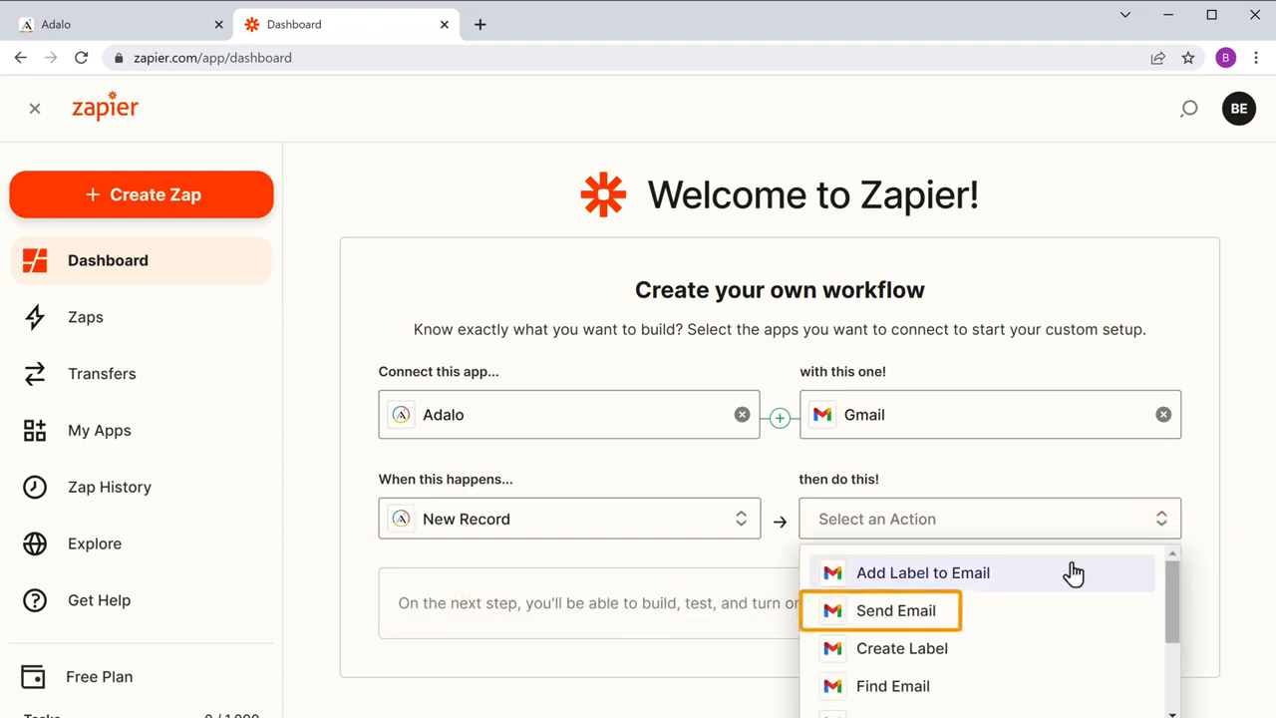
left_click(892, 624)
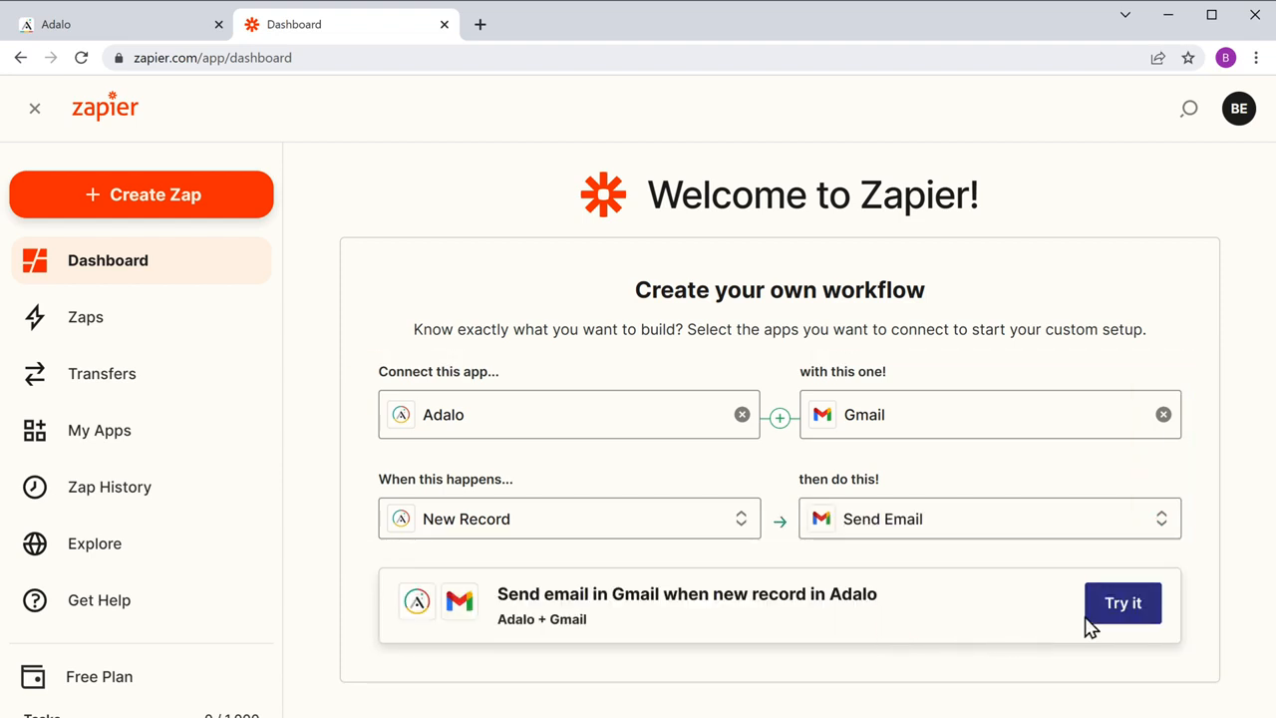
left_click(1127, 624)
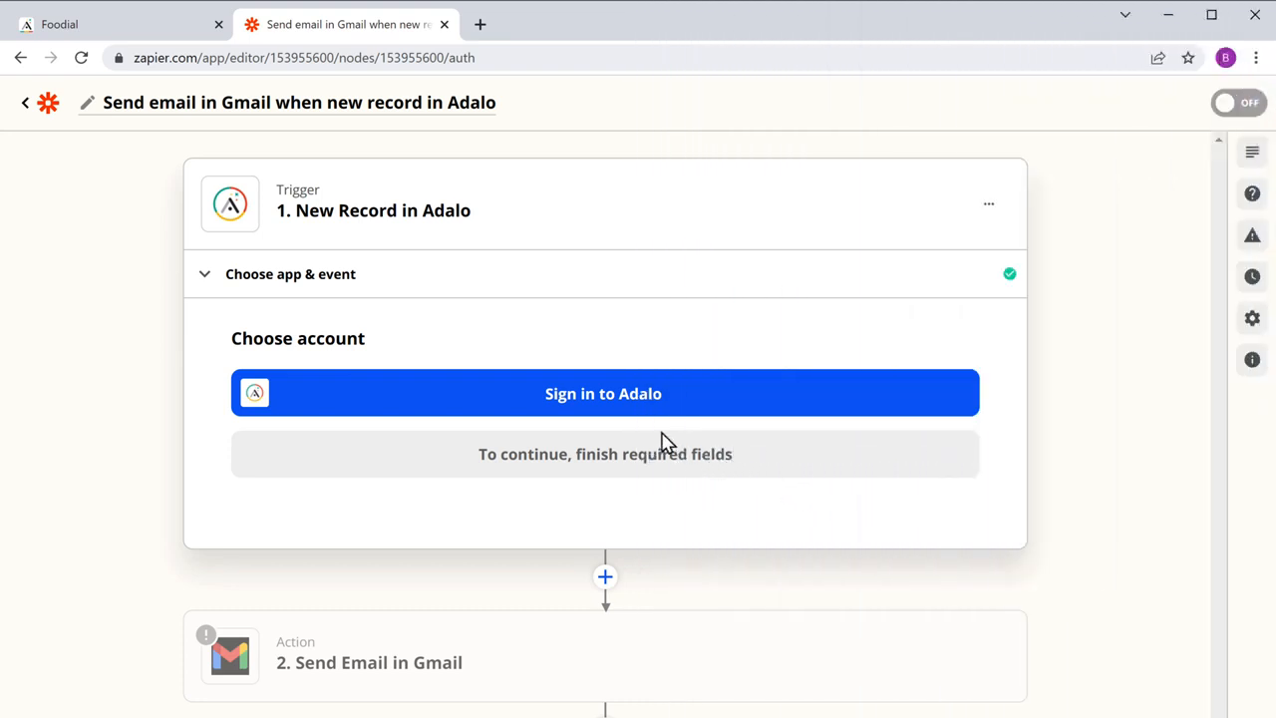
Step: Sign in to Adalo for the trigger with the account e-mail and password, allow Zapier access and continue with that account
left_click(603, 417)
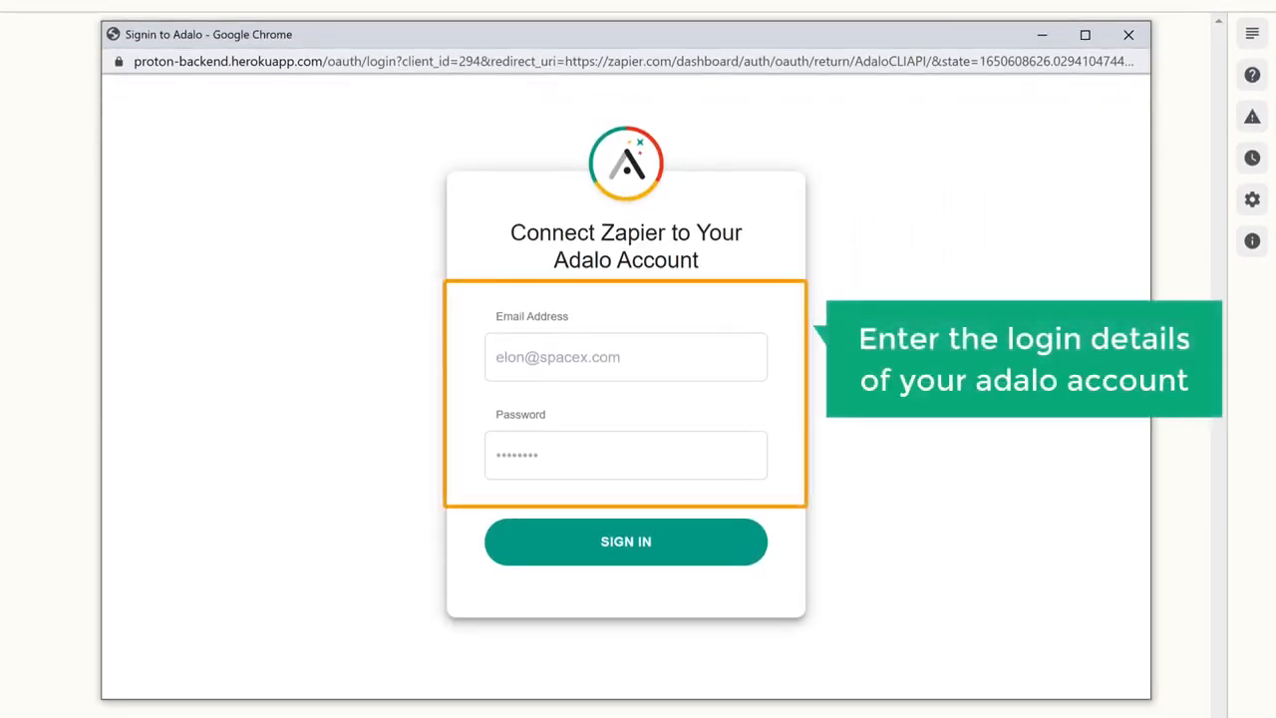
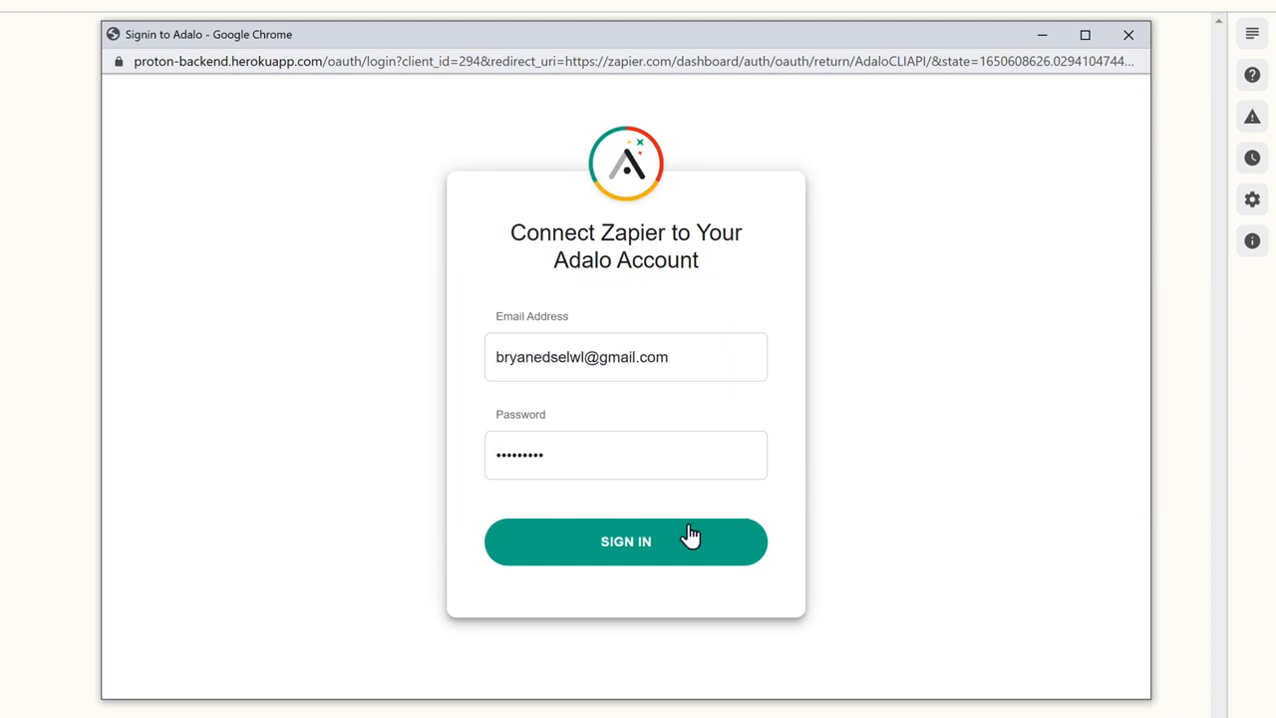
left_click(623, 555)
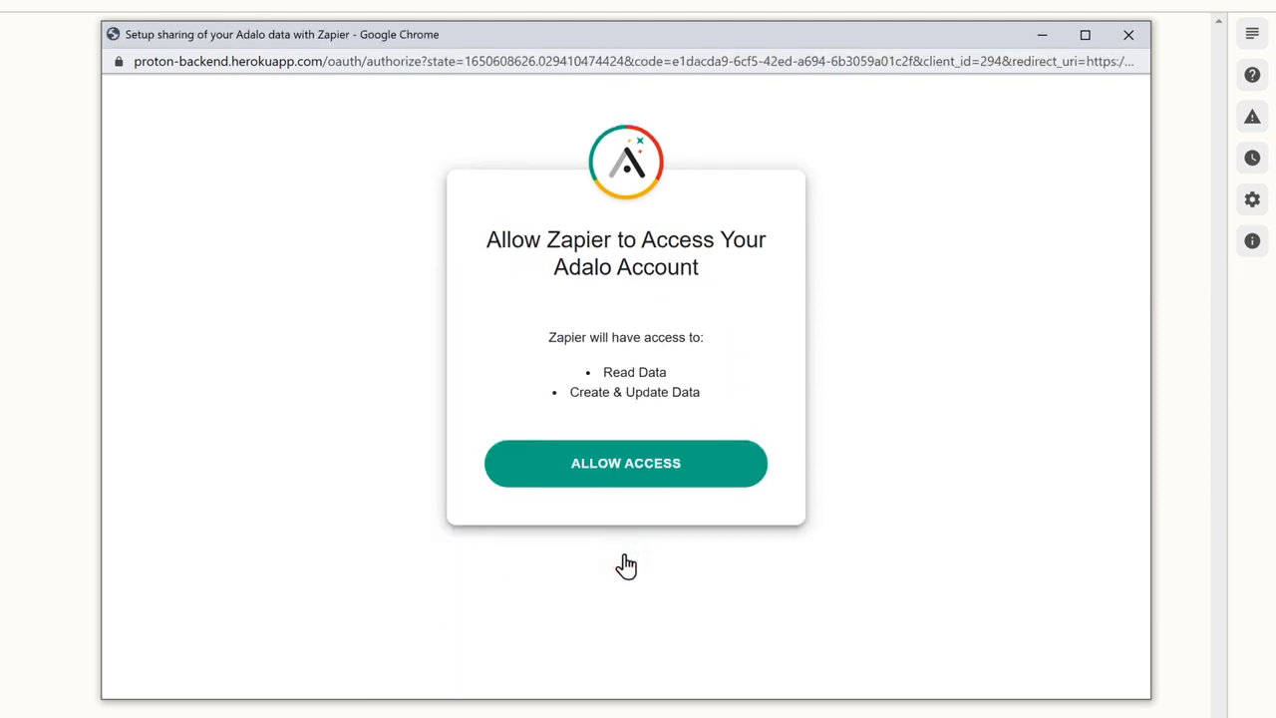
left_click(629, 476)
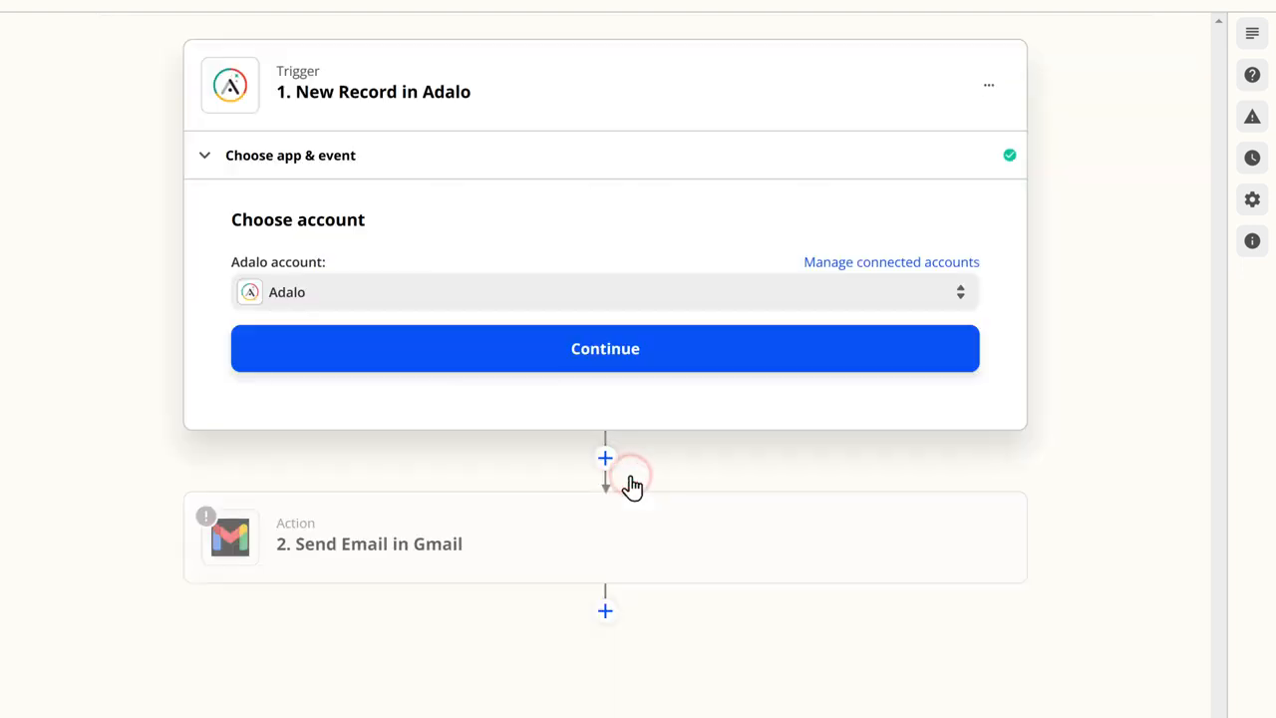
left_click(607, 365)
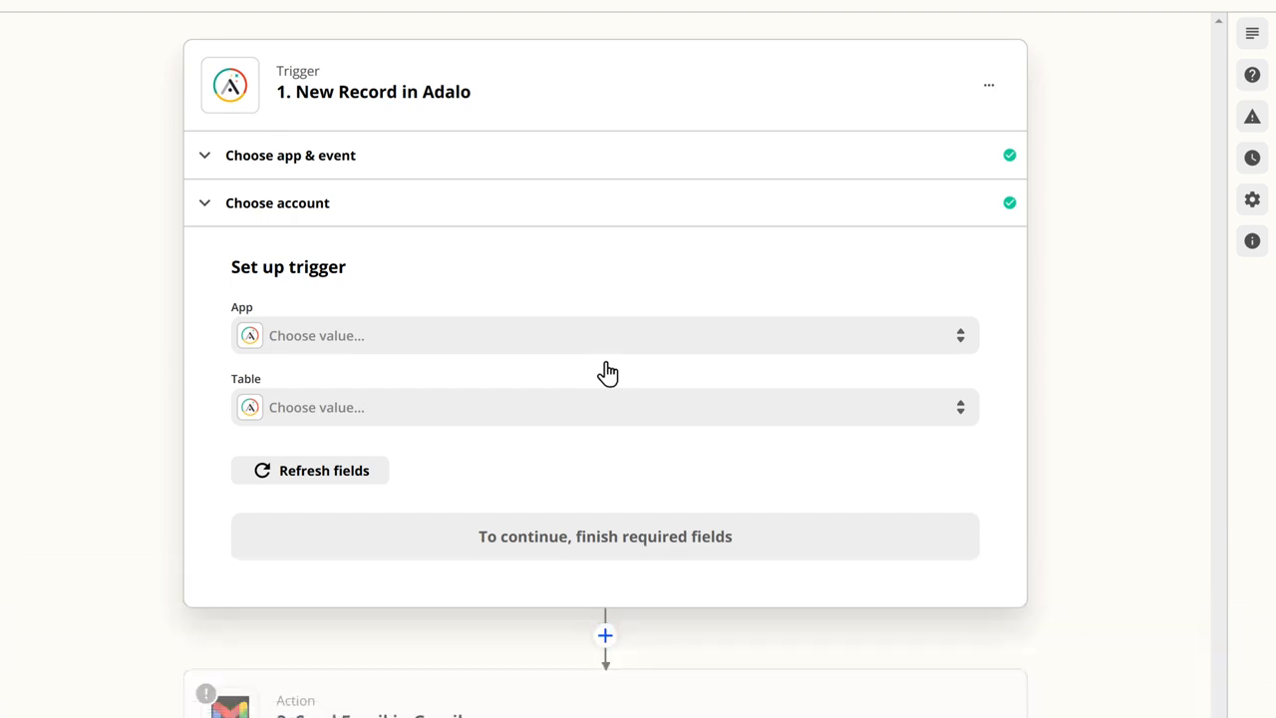
Step: Set up the trigger with the Foodial app and the Order Received table
left_click(384, 341)
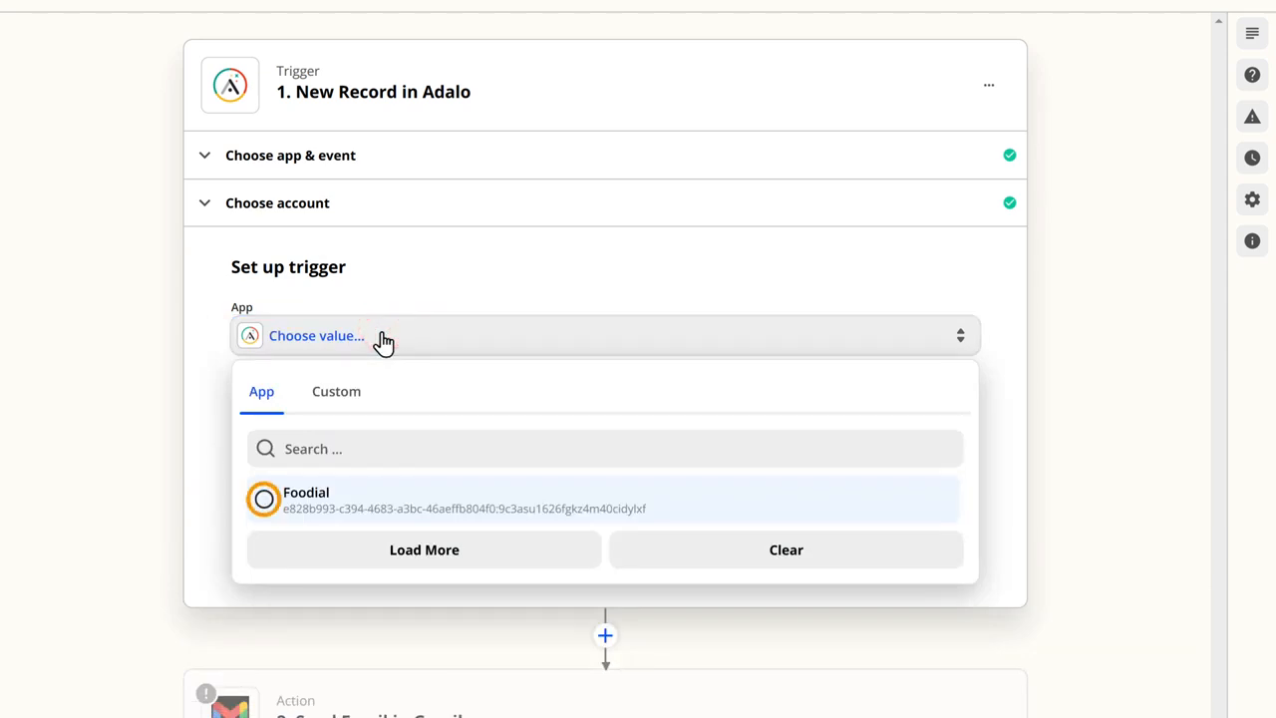
left_click(265, 511)
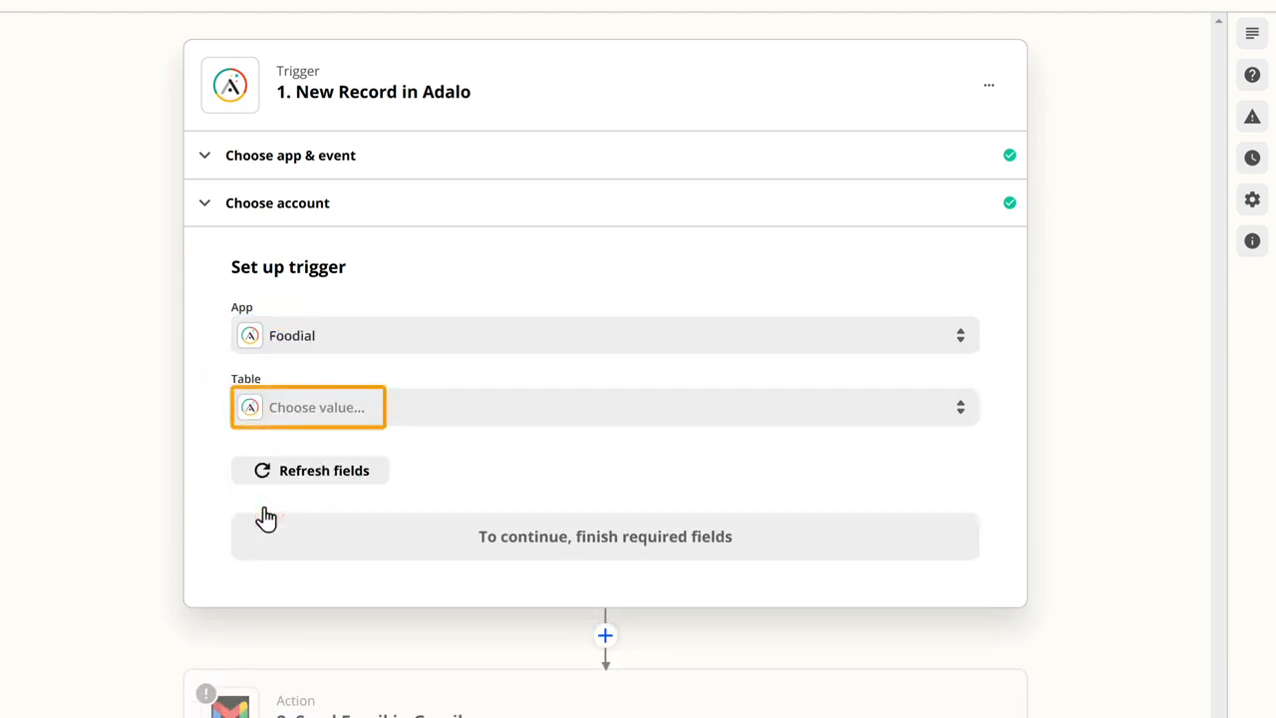
left_click(385, 407)
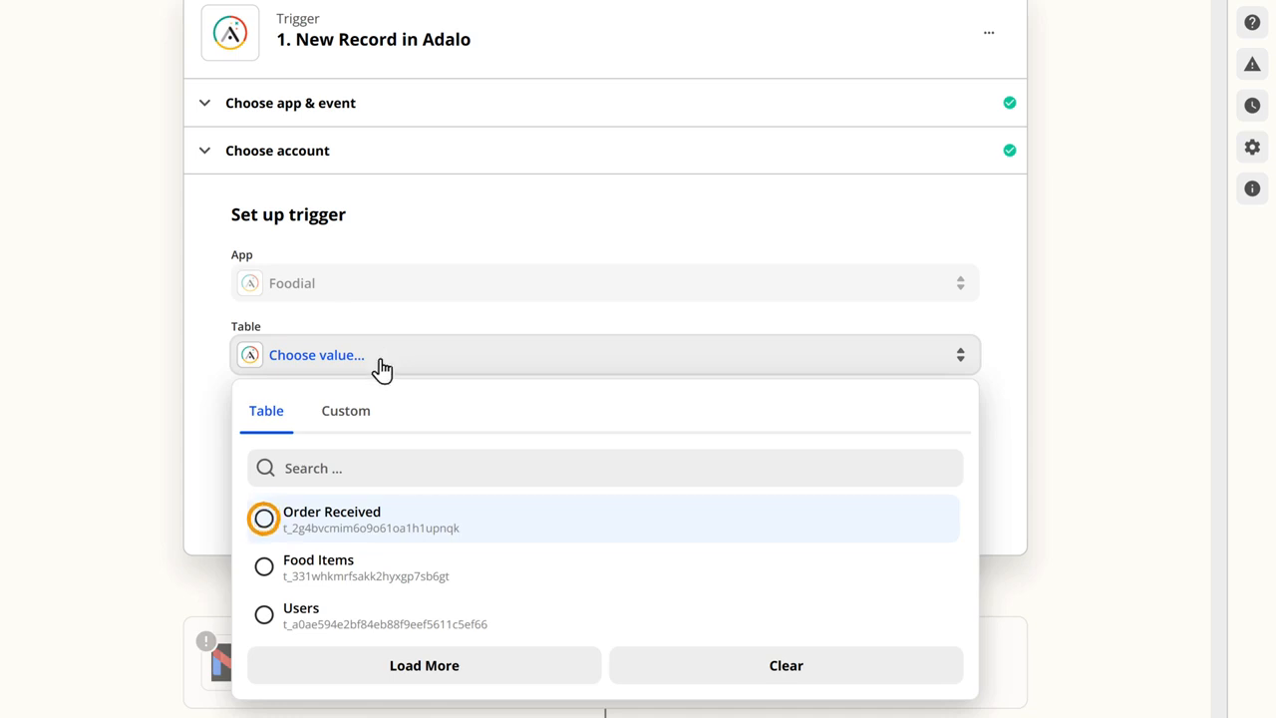
left_click(264, 520)
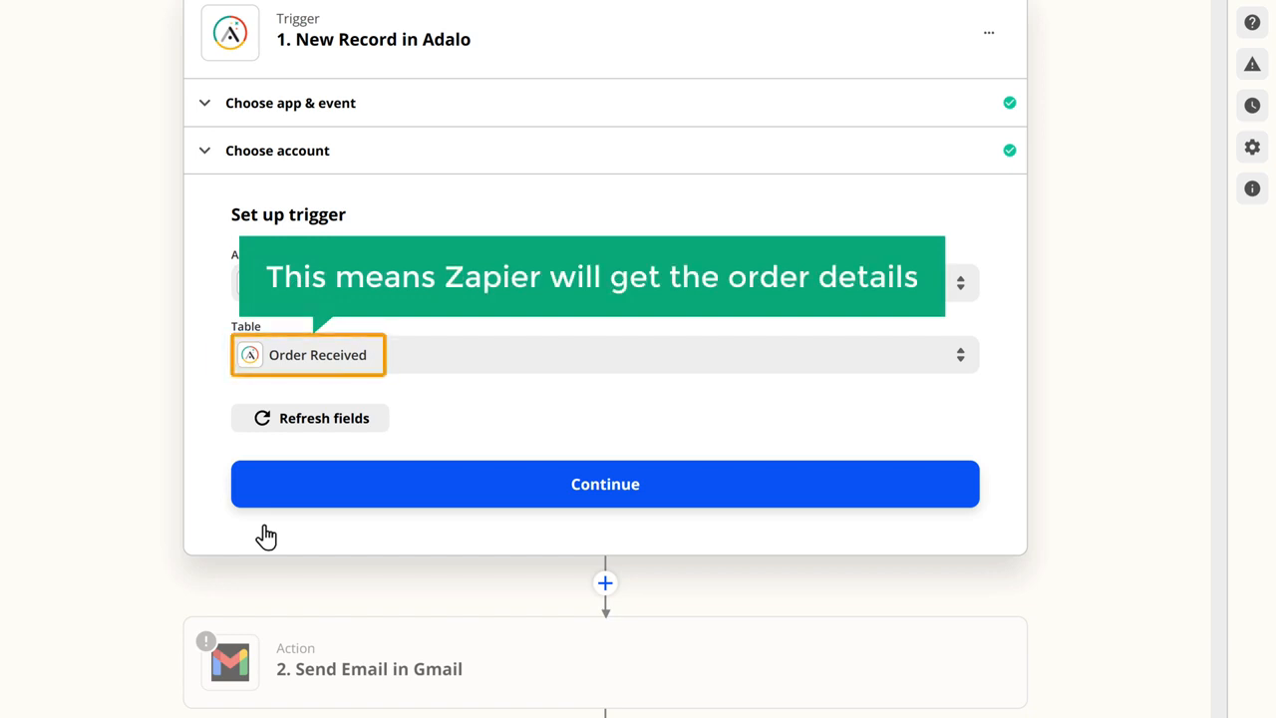
left_click(606, 501)
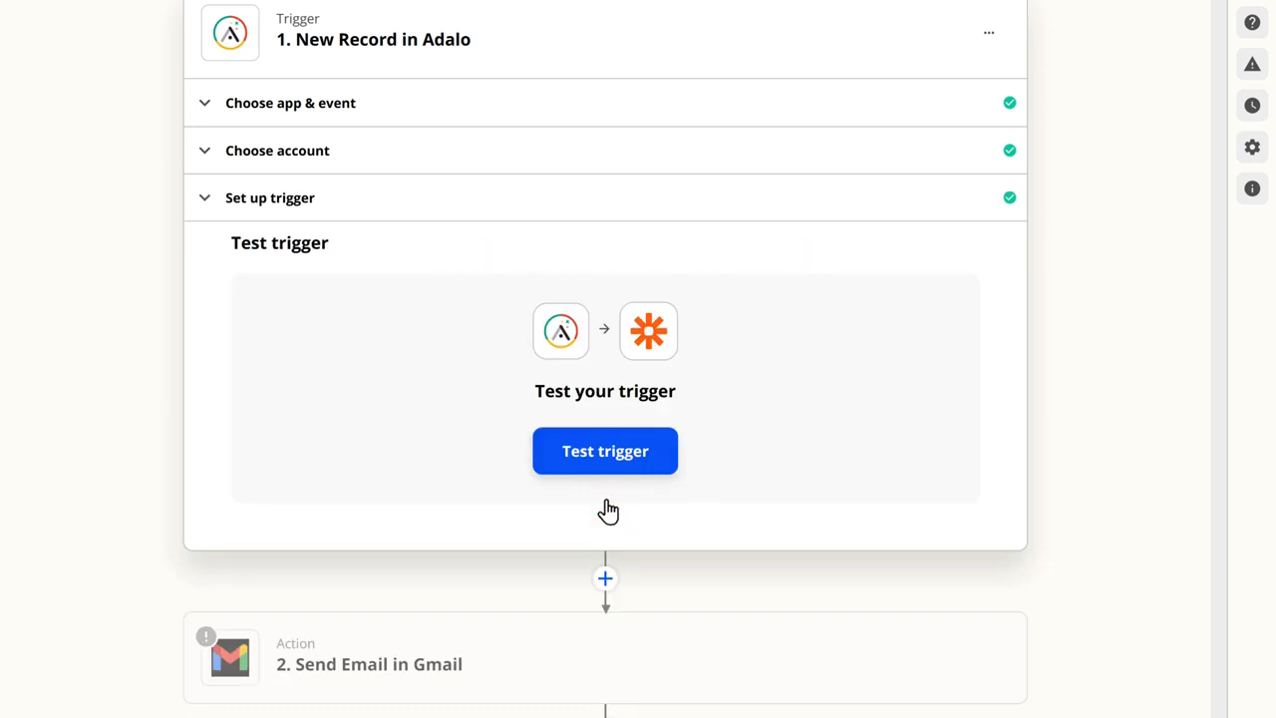
Step: Test the Adalo trigger and continue to the Gmail action with the found order record
left_click(605, 454)
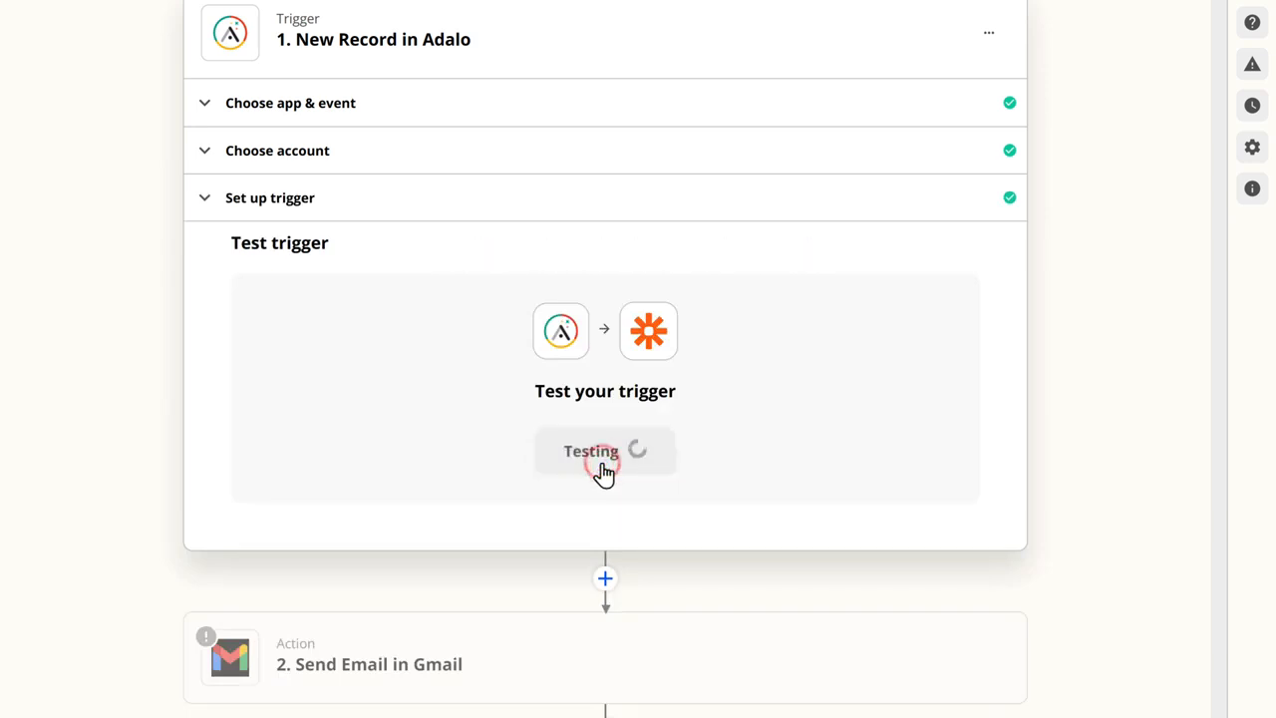
scroll(606, 454, "down", 3)
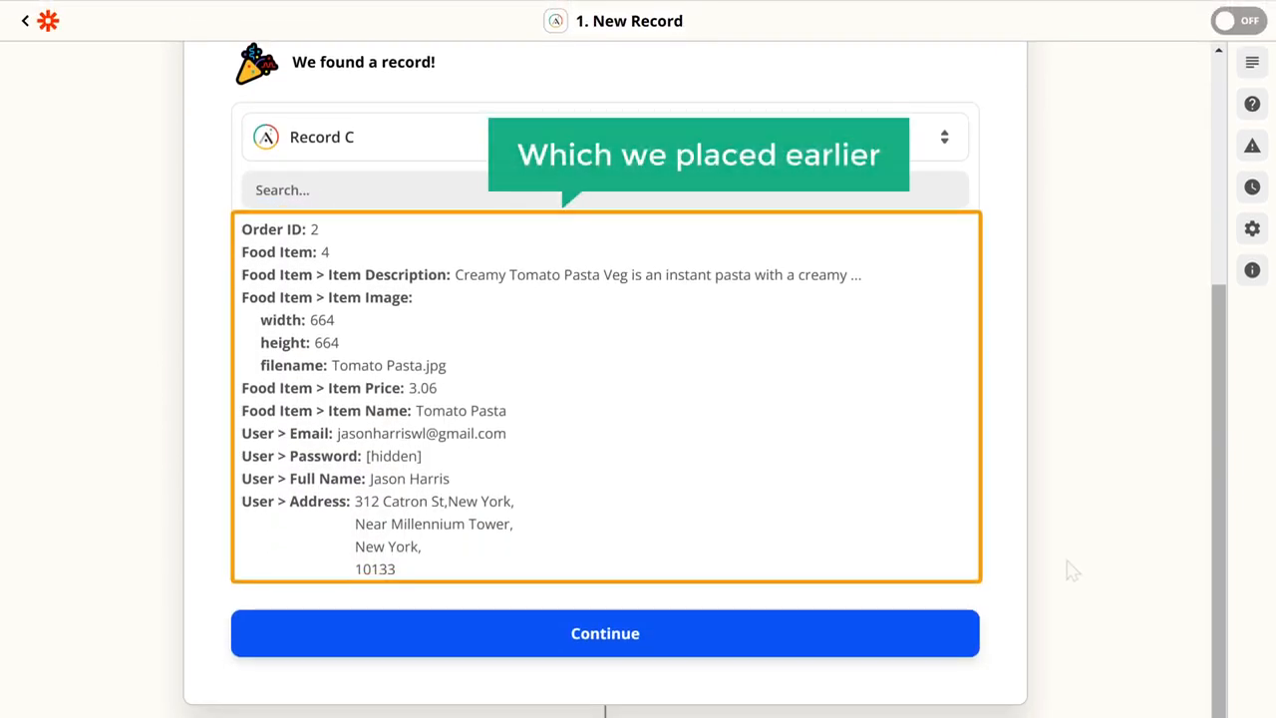
left_click(605, 646)
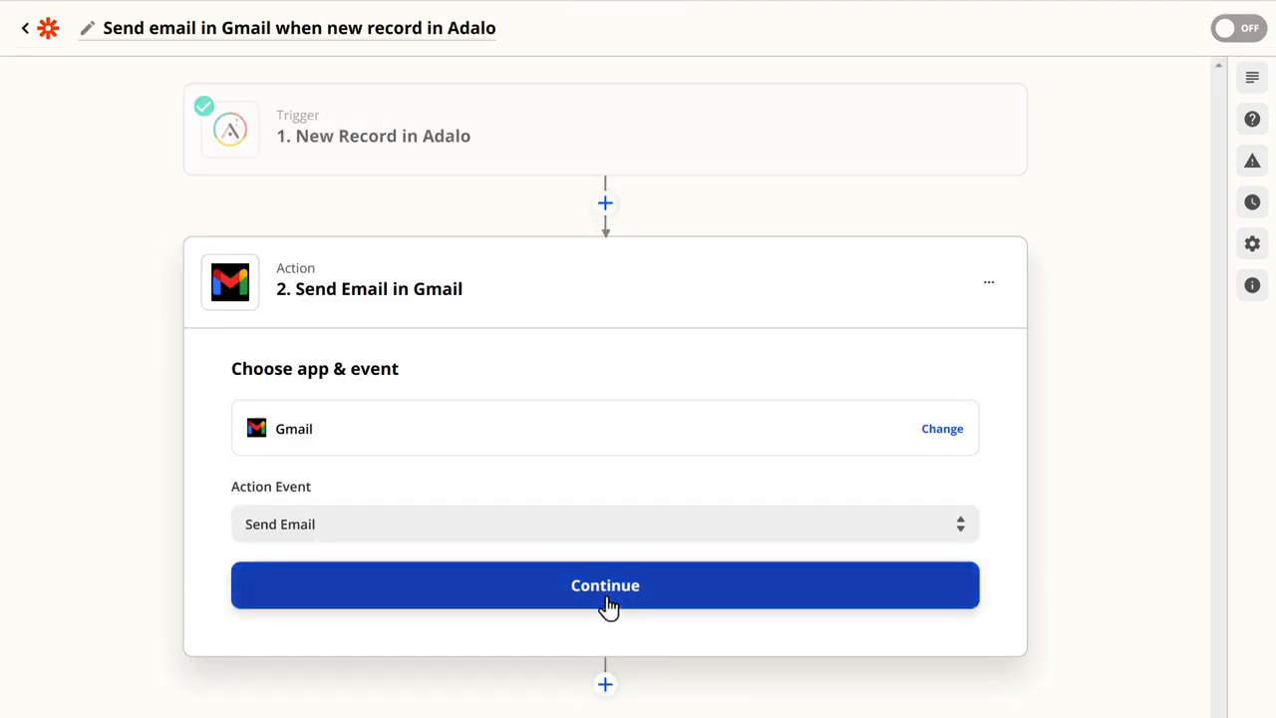
Step: Keep Send Email as the action event, sign in to Gmail with the Google account and grant Zapier access
left_click(605, 603)
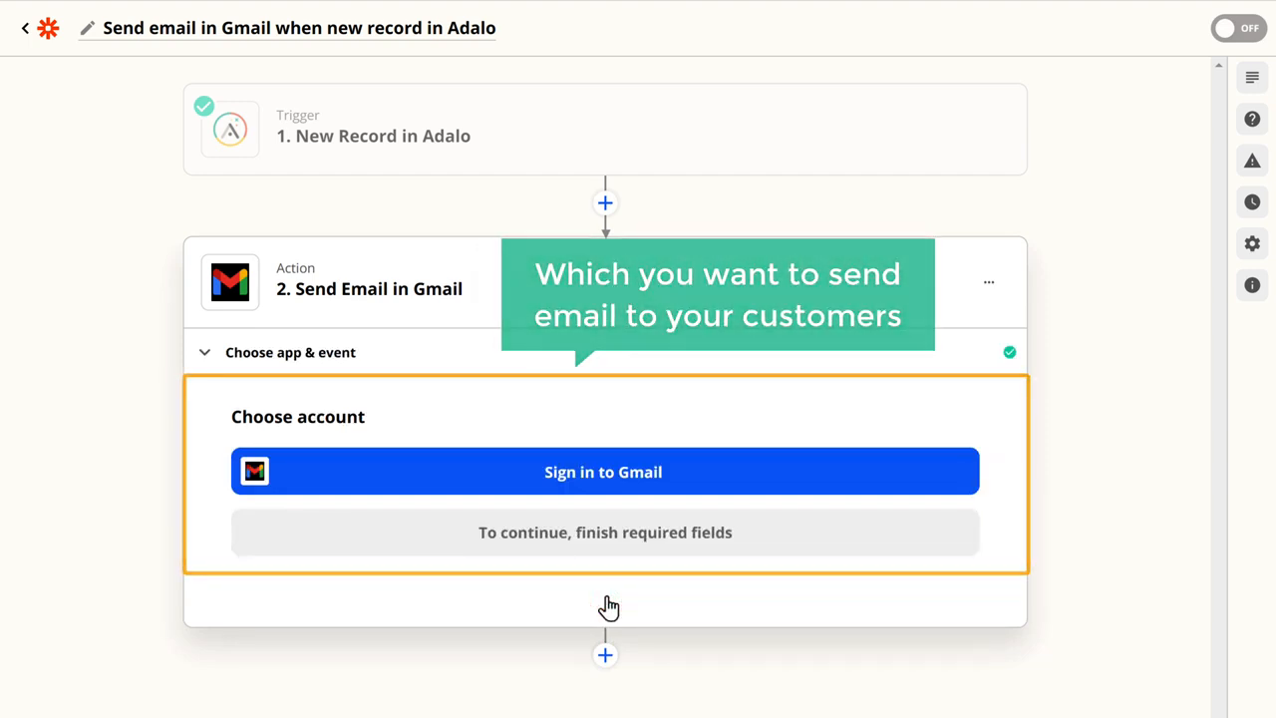
left_click(594, 488)
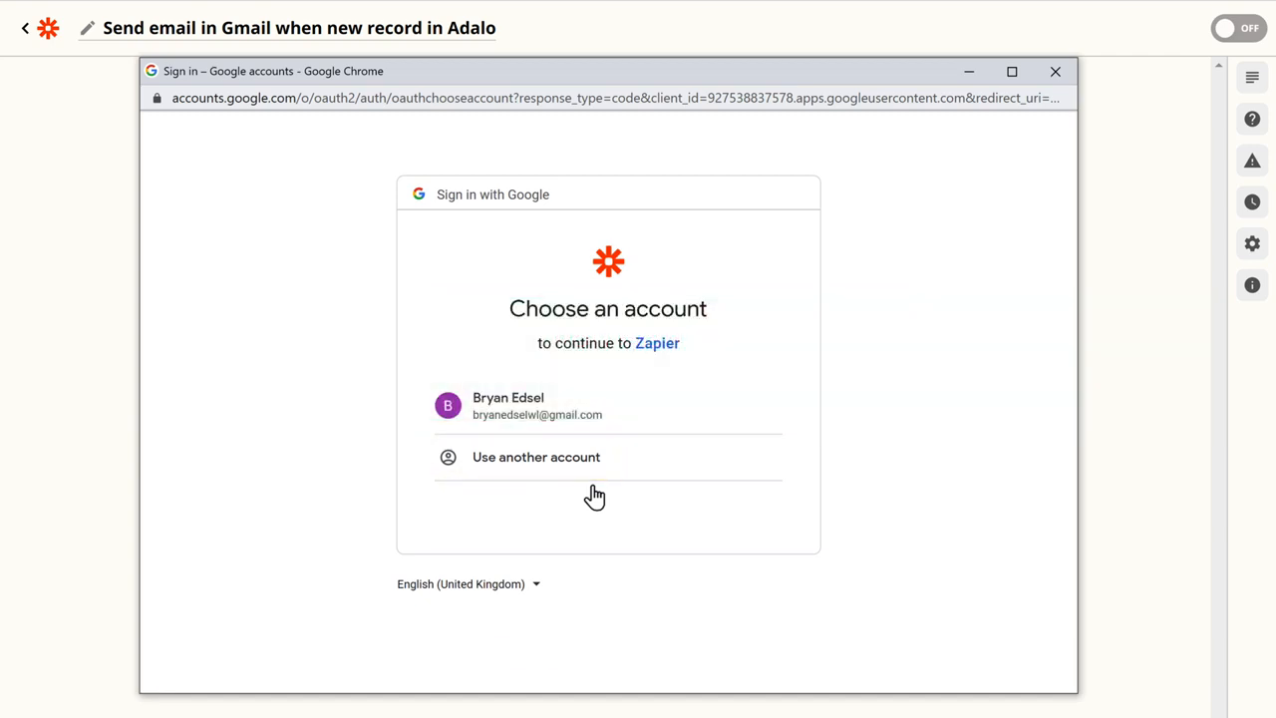
left_click(514, 434)
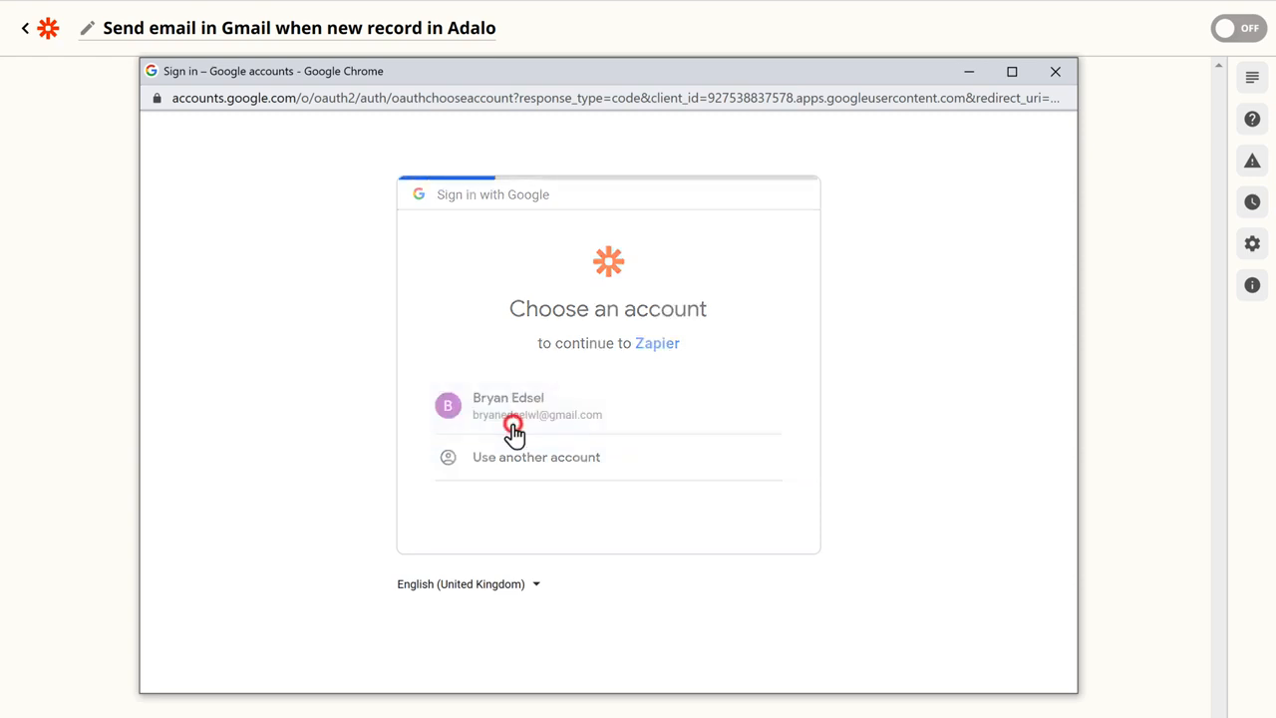
left_click(696, 586)
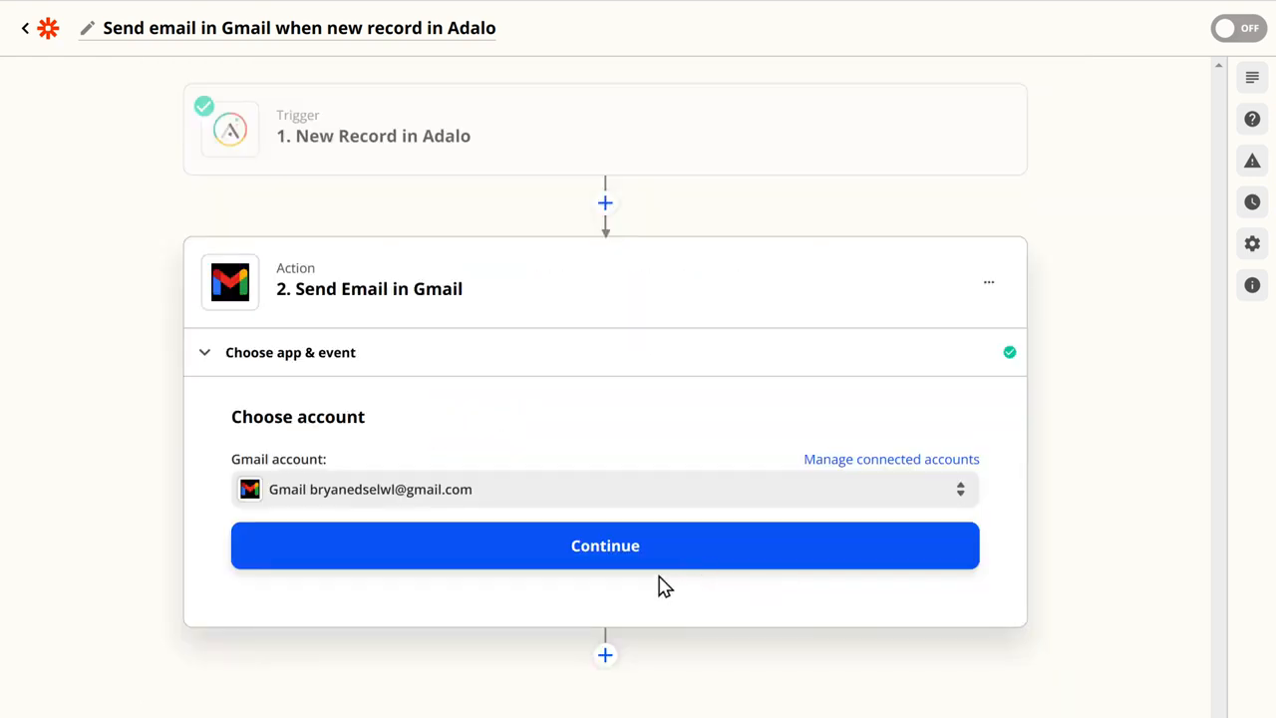
left_click(605, 546)
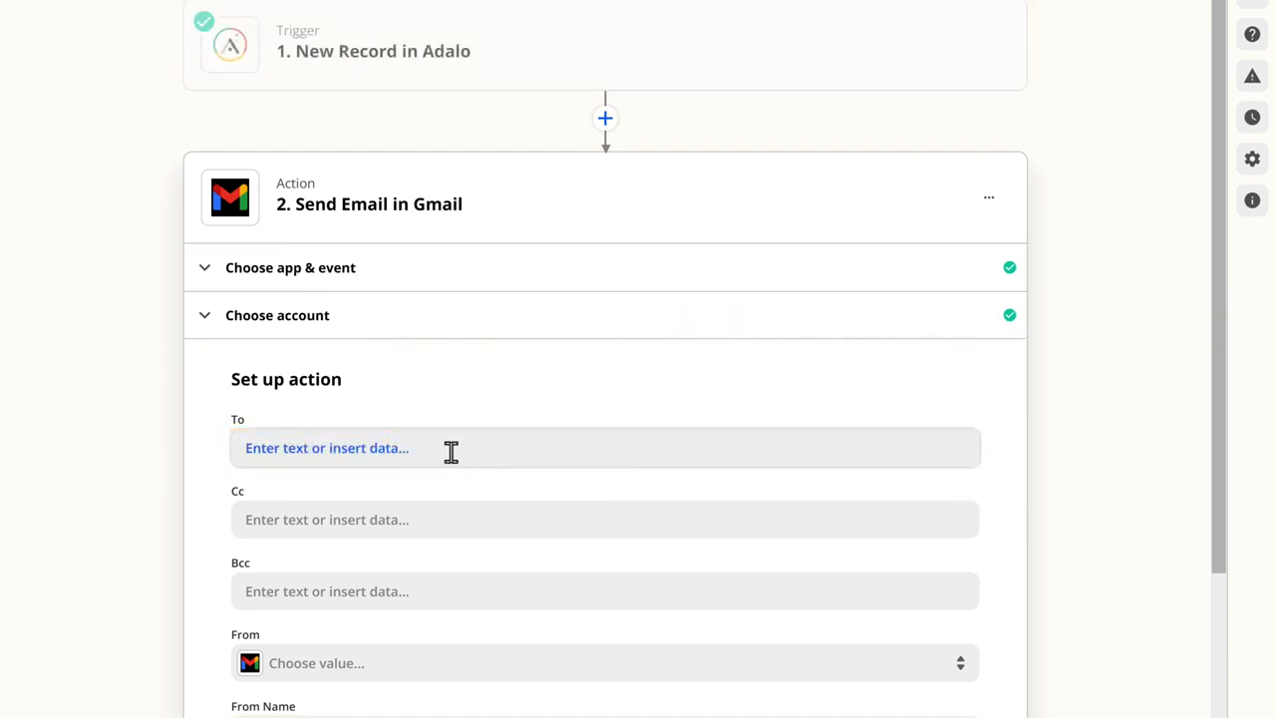
Step: Address the email to the order's User > Email field and enter the business owner's e-mail address as Bcc
left_click(416, 447)
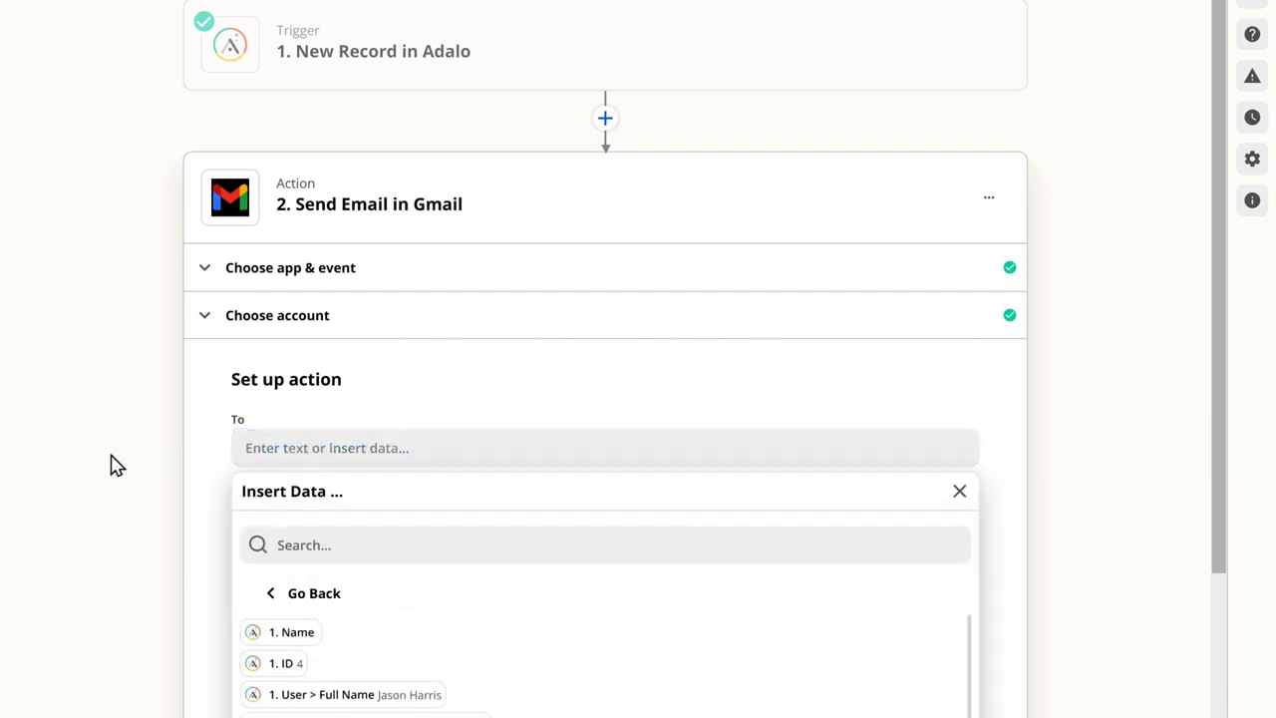
scroll(110, 464, "down", 4)
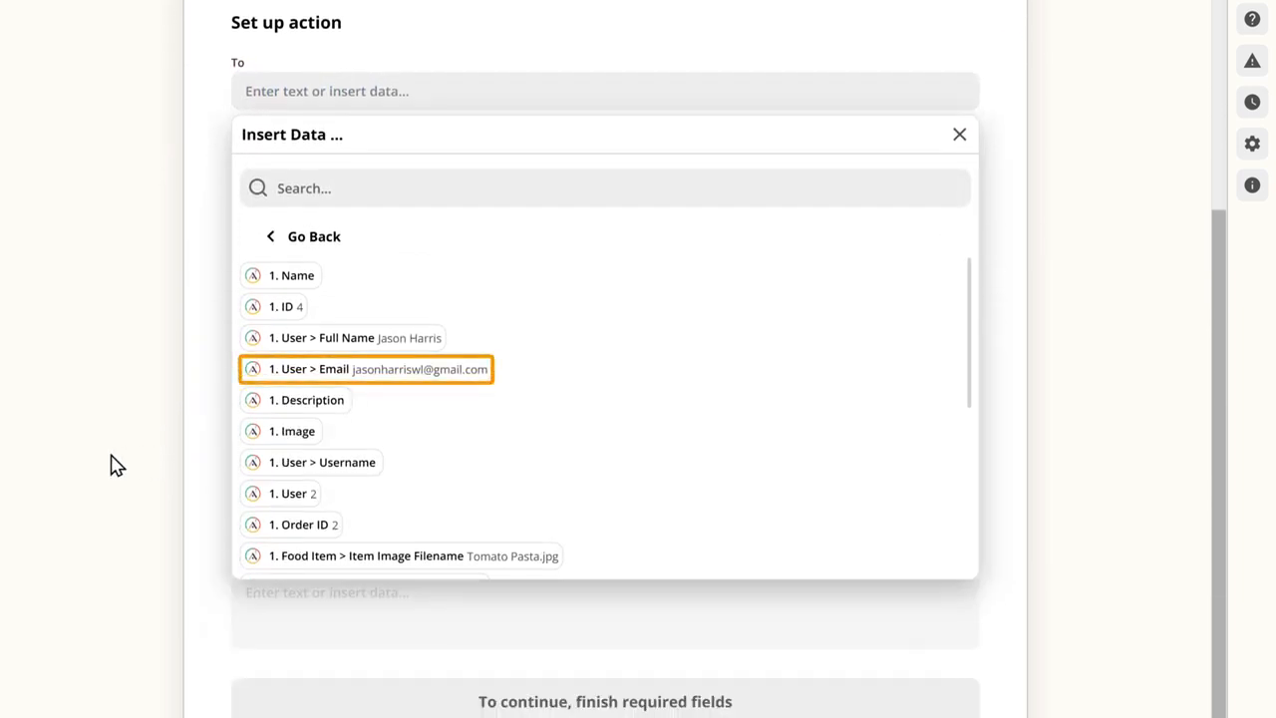
left_click(335, 371)
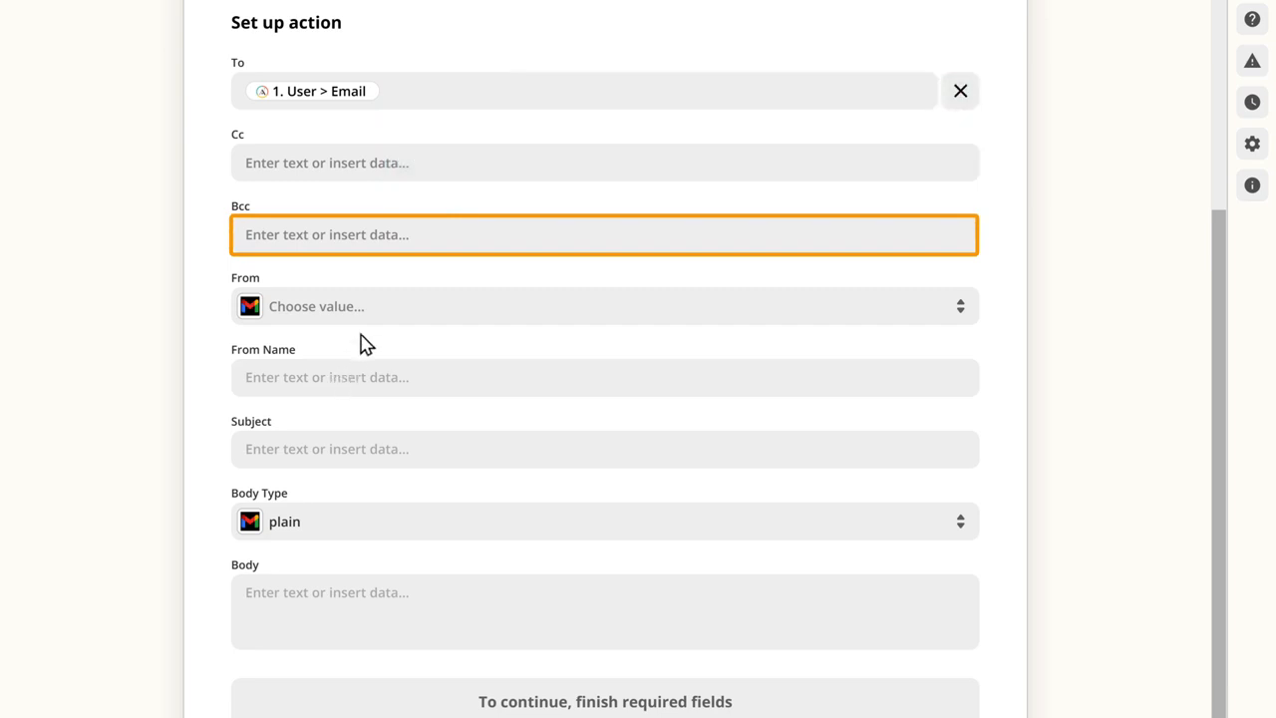
left_click(418, 233)
key("Escape")
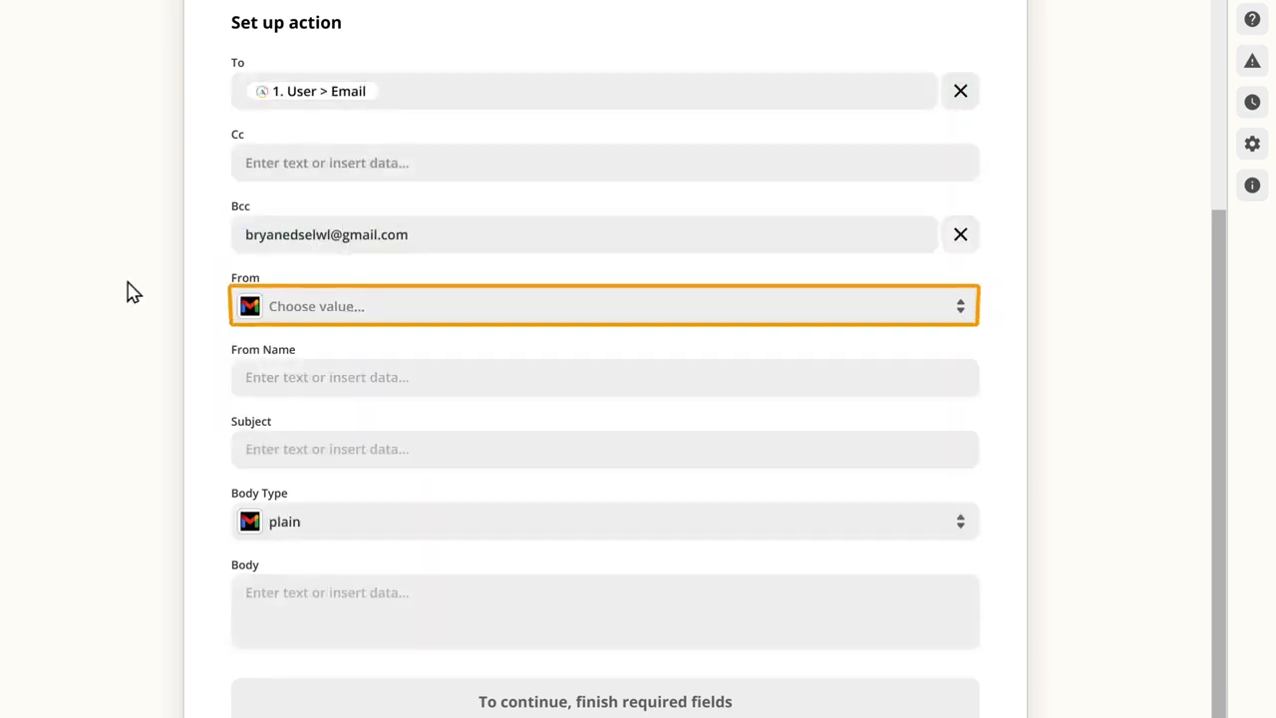
Step: Choose the business owner's e-mail address as the sender and set the From Name to Foodial
left_click(313, 325)
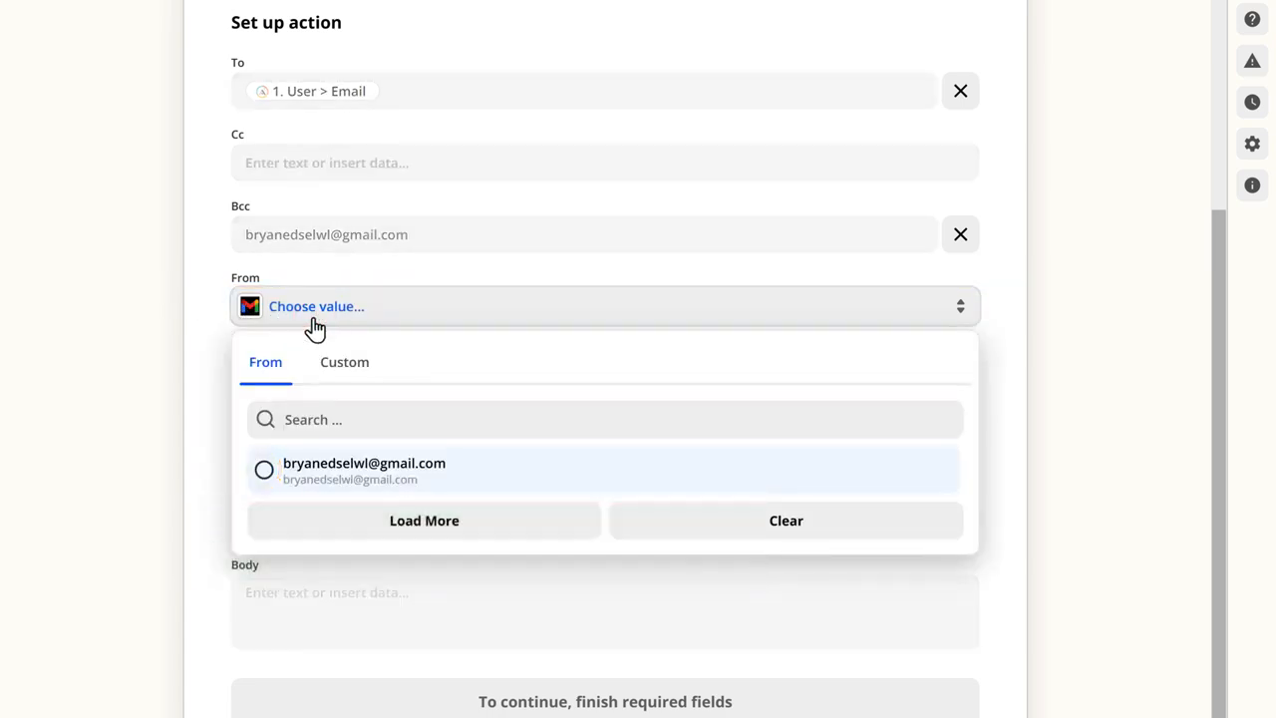
left_click(264, 471)
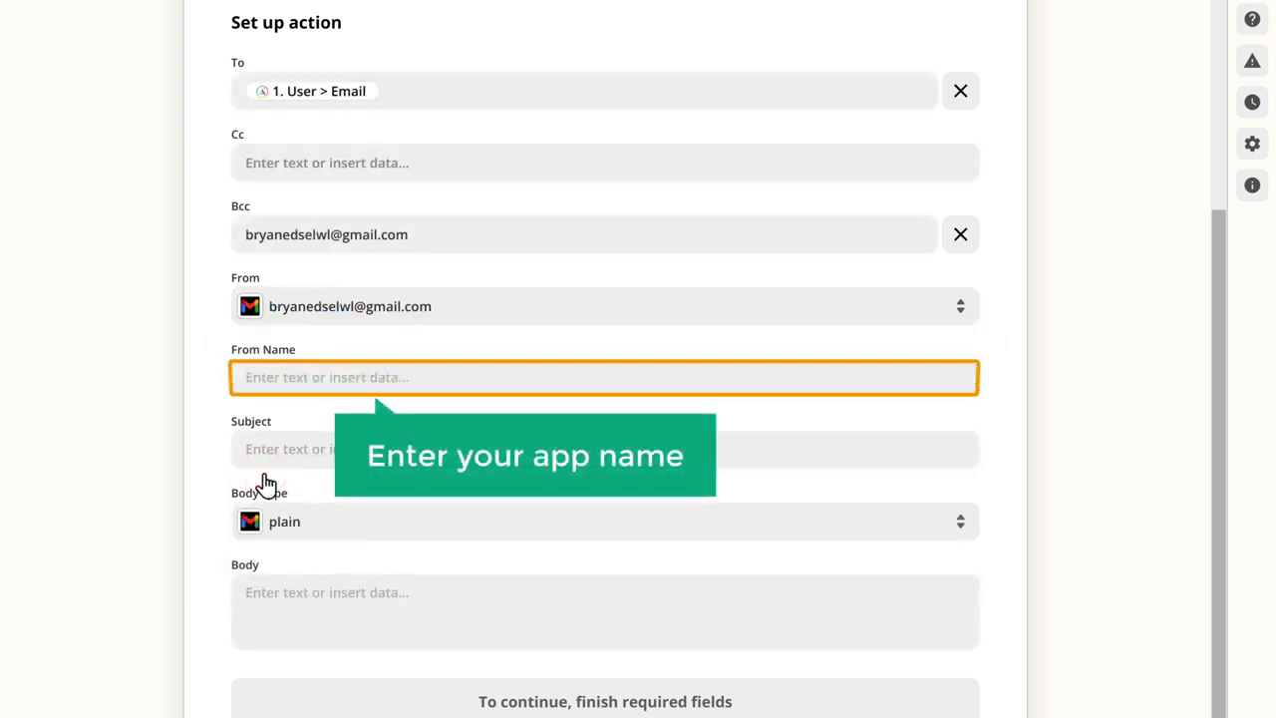
left_click(310, 379)
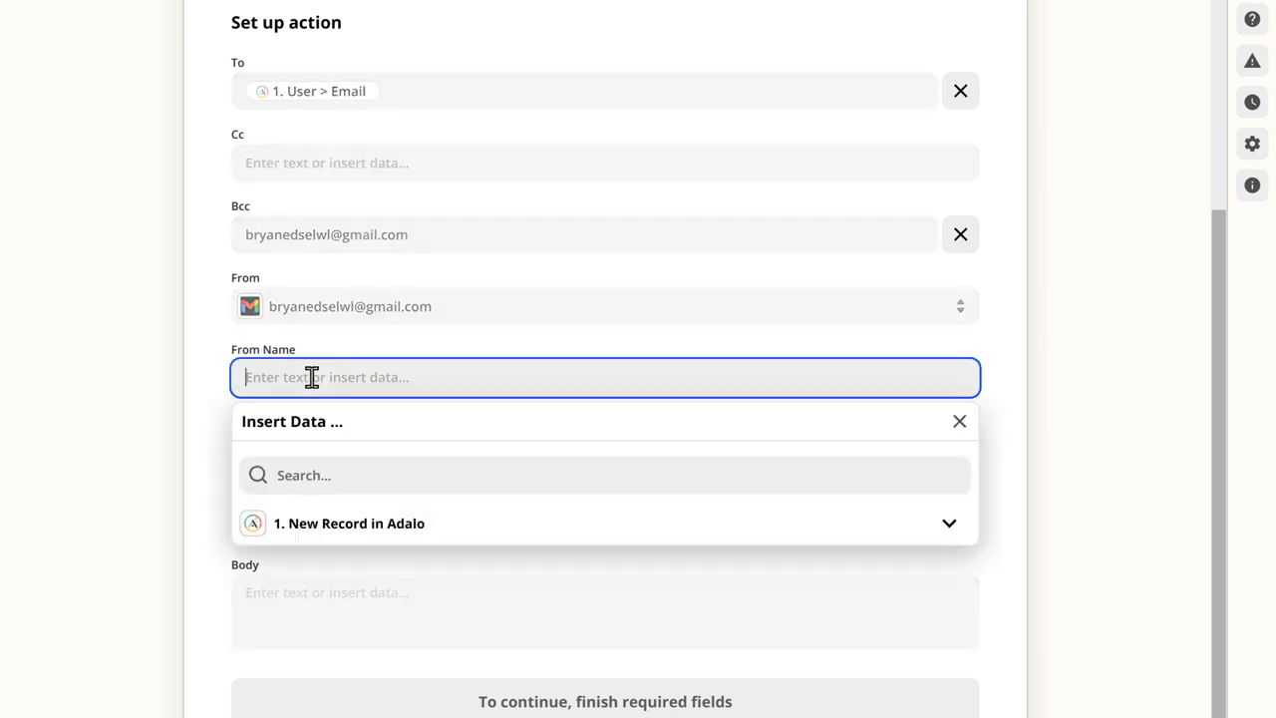
type("Foodial")
left_click(124, 419)
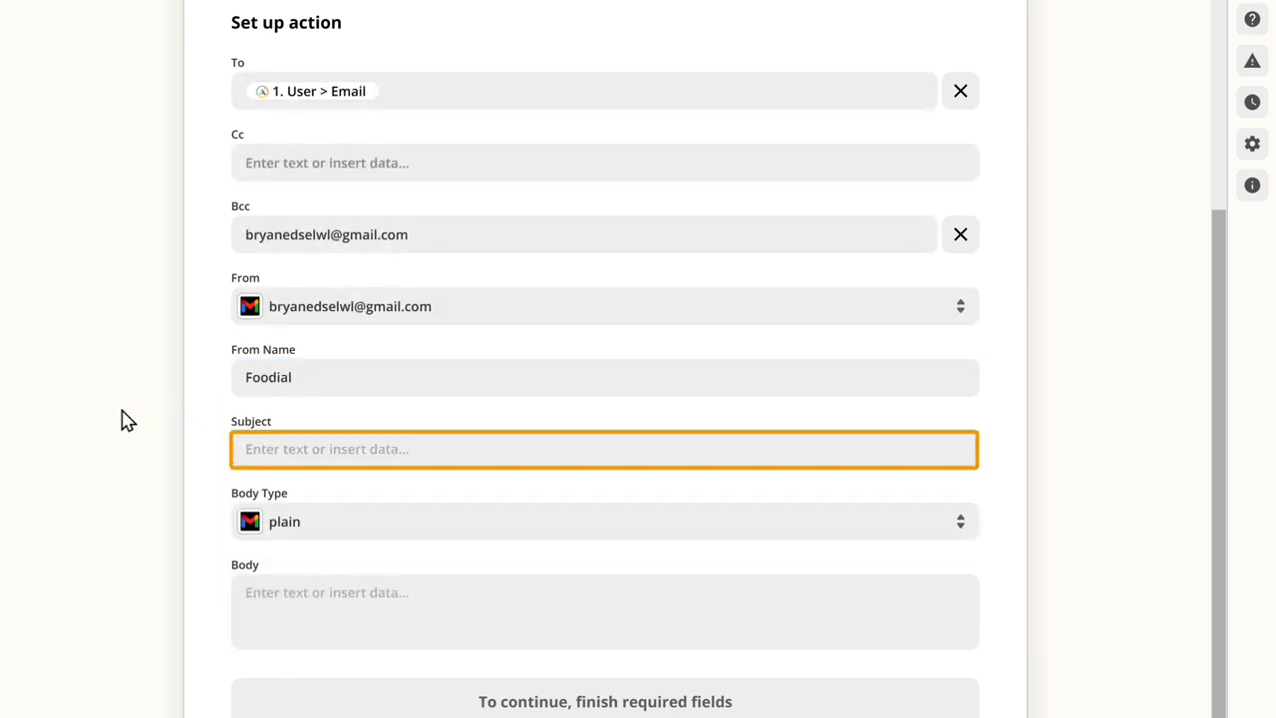
Step: Set the email subject to "Your order is Confirmed!"
left_click(246, 447)
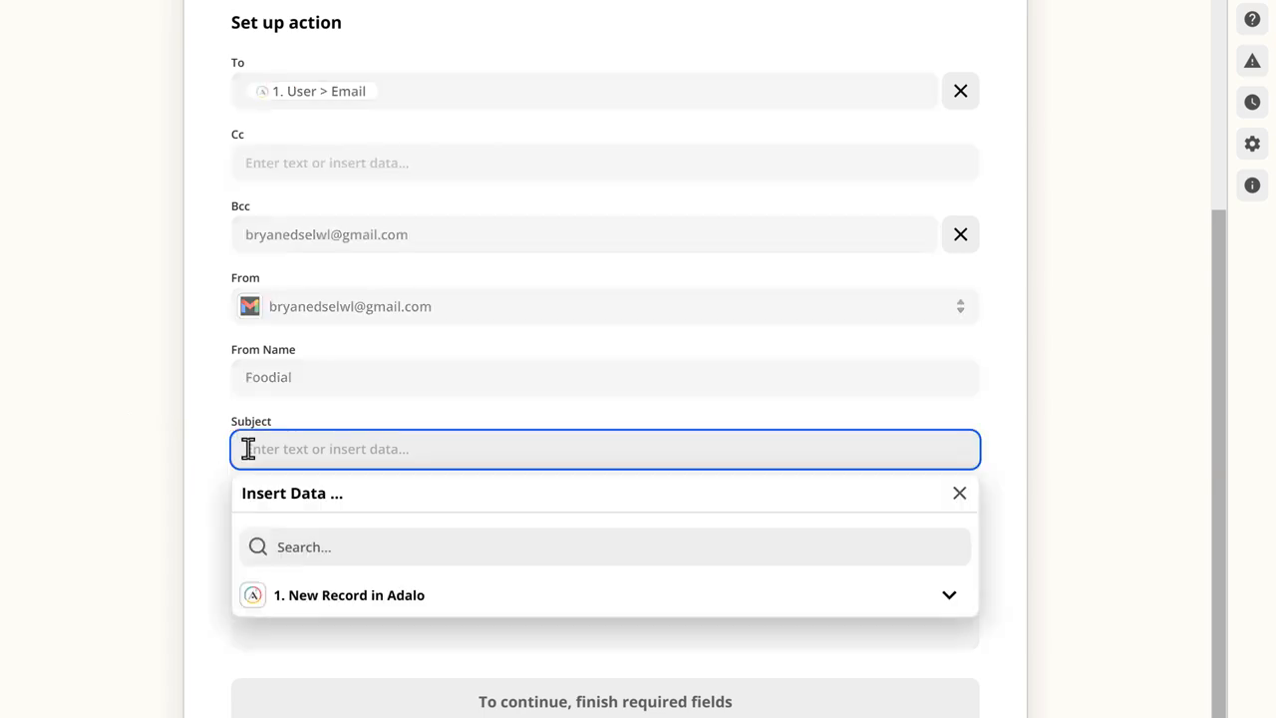
type("Your order is Confirmed!")
left_click(124, 504)
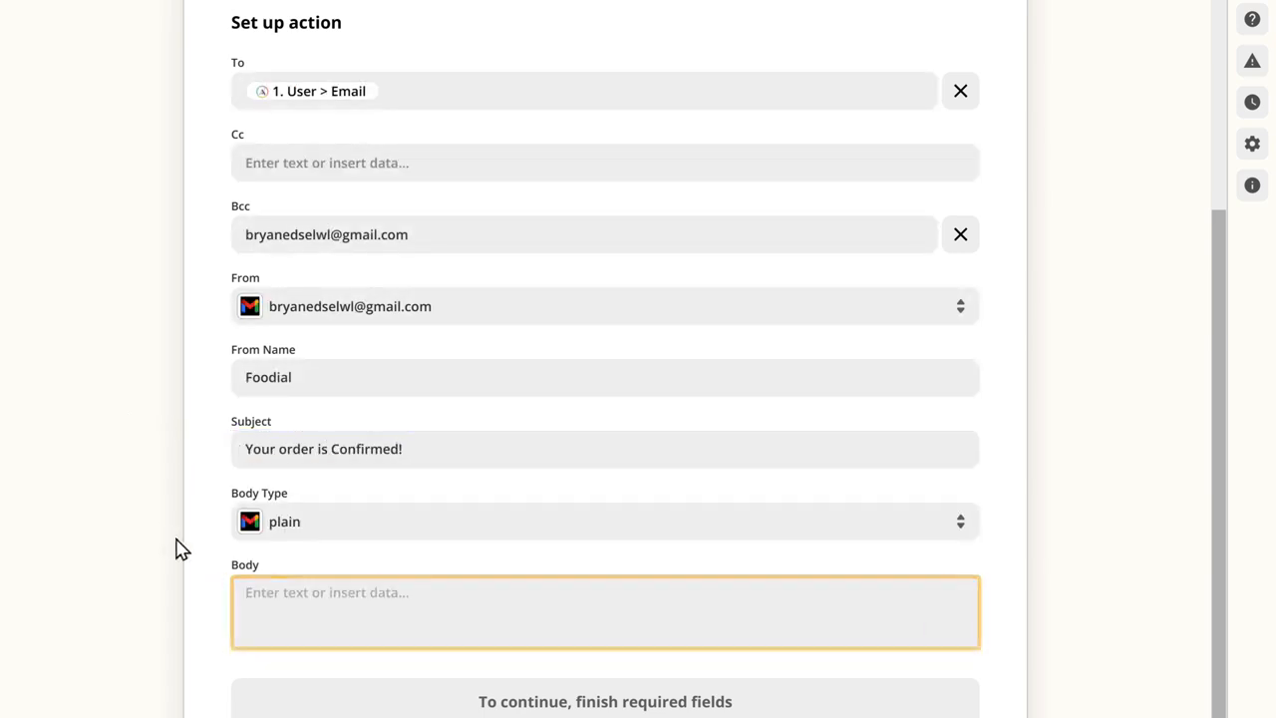
Step: Start the email body with "Hey", the User > Full Name field and a comma, followed by "Thanks for ordering on Foodial."
left_click(243, 592)
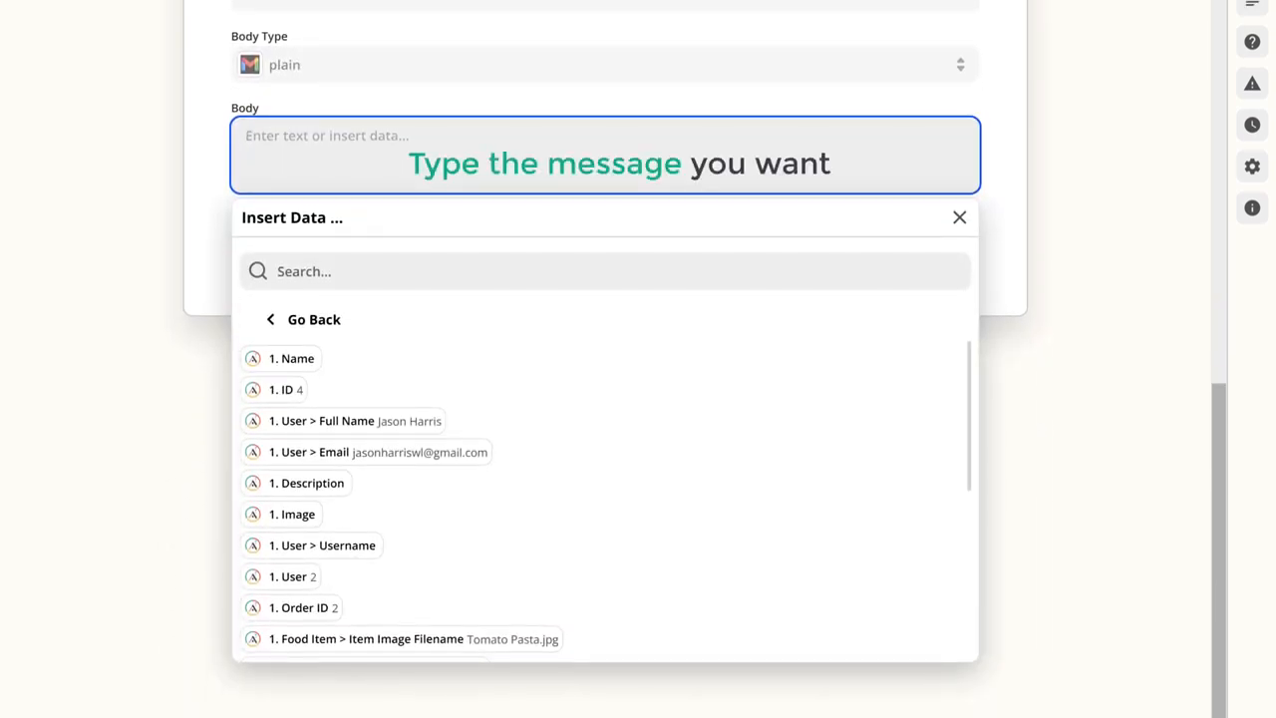
type("Hey")
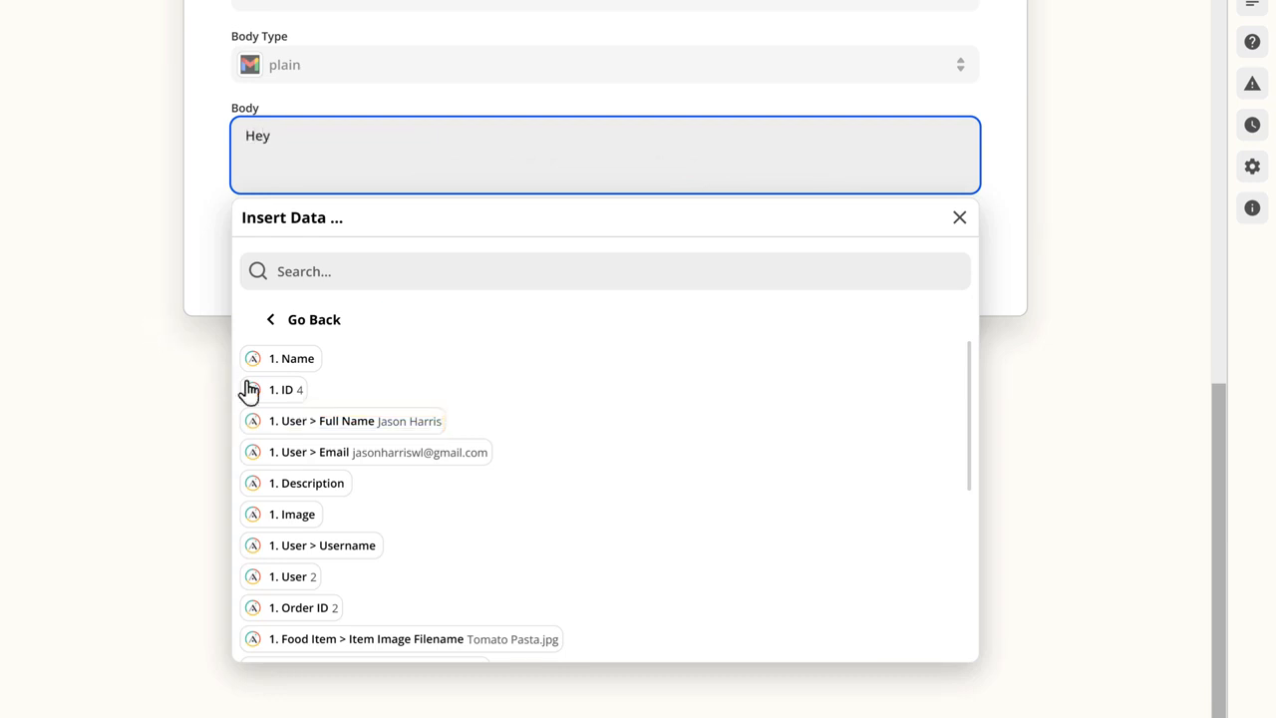
left_click(332, 430)
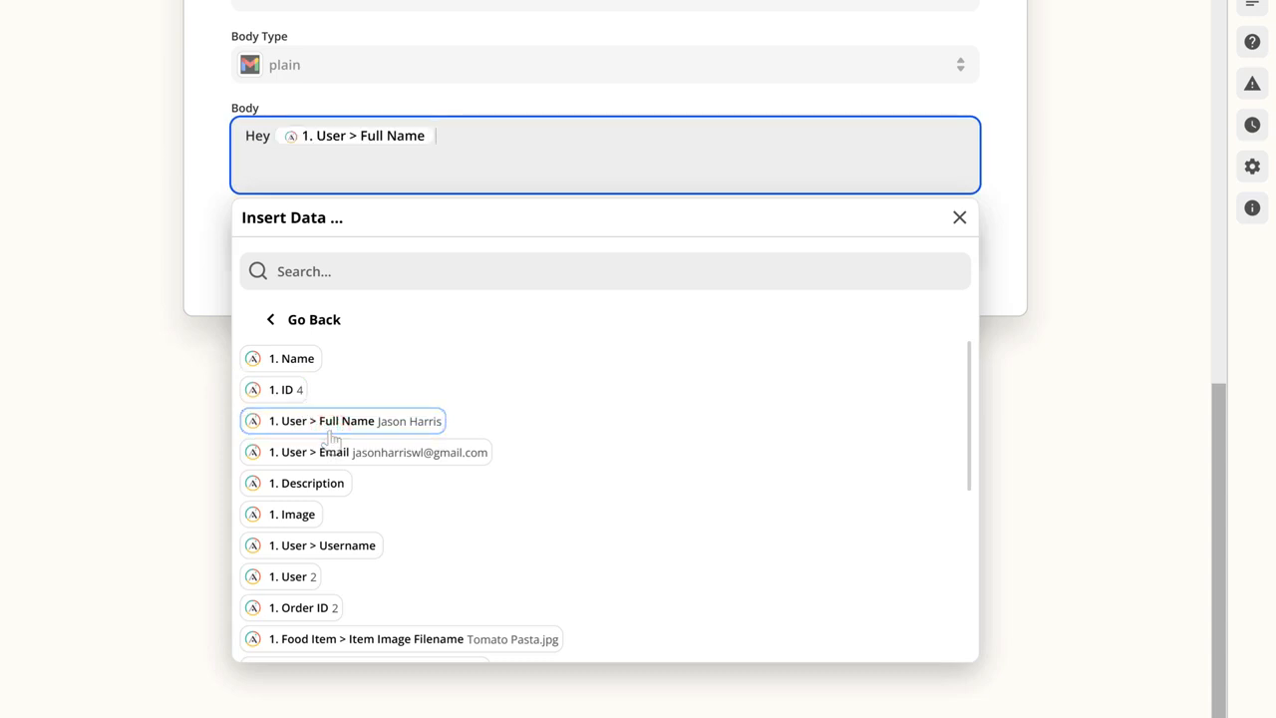
type(",")
key("Return")
key("Return")
type("Thanks f")
key("Return")
key("Return")
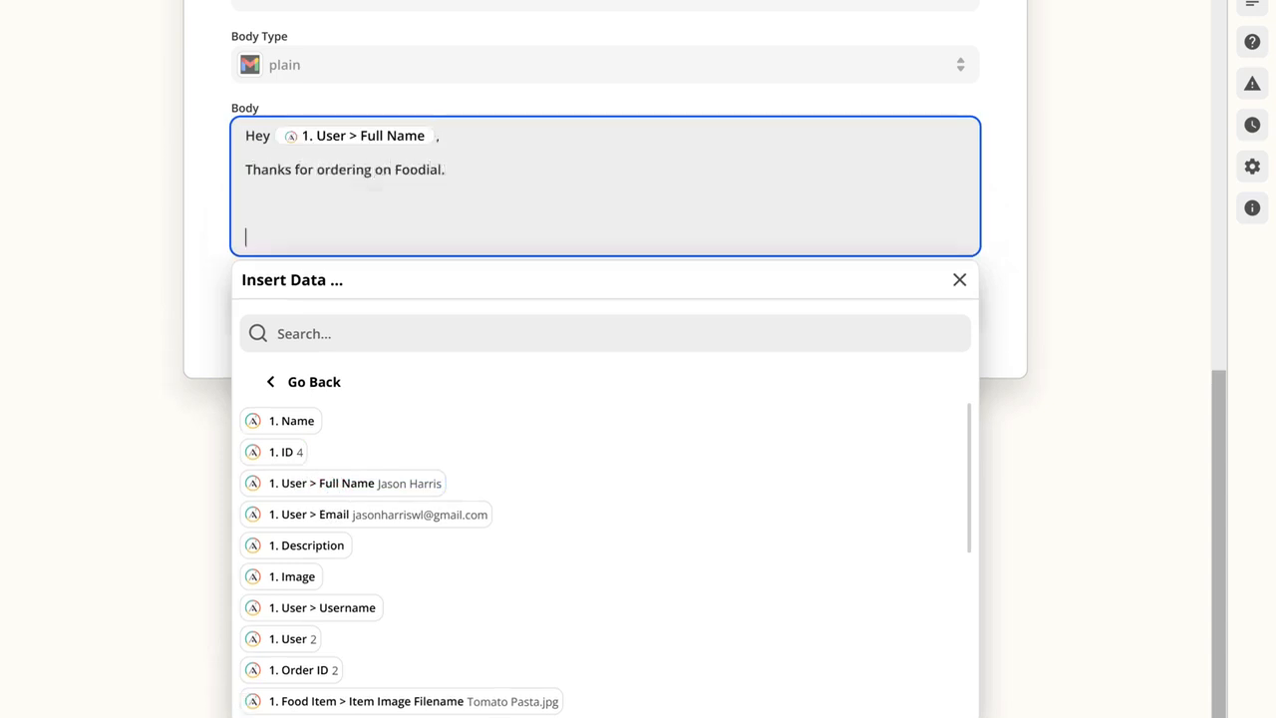
Step: Add "Your order details :" with the Order ID, Item Name and Item Price fields, the User > Address field as delivery address, and "Regards, Team Foodial."
type(":")
key("Return")
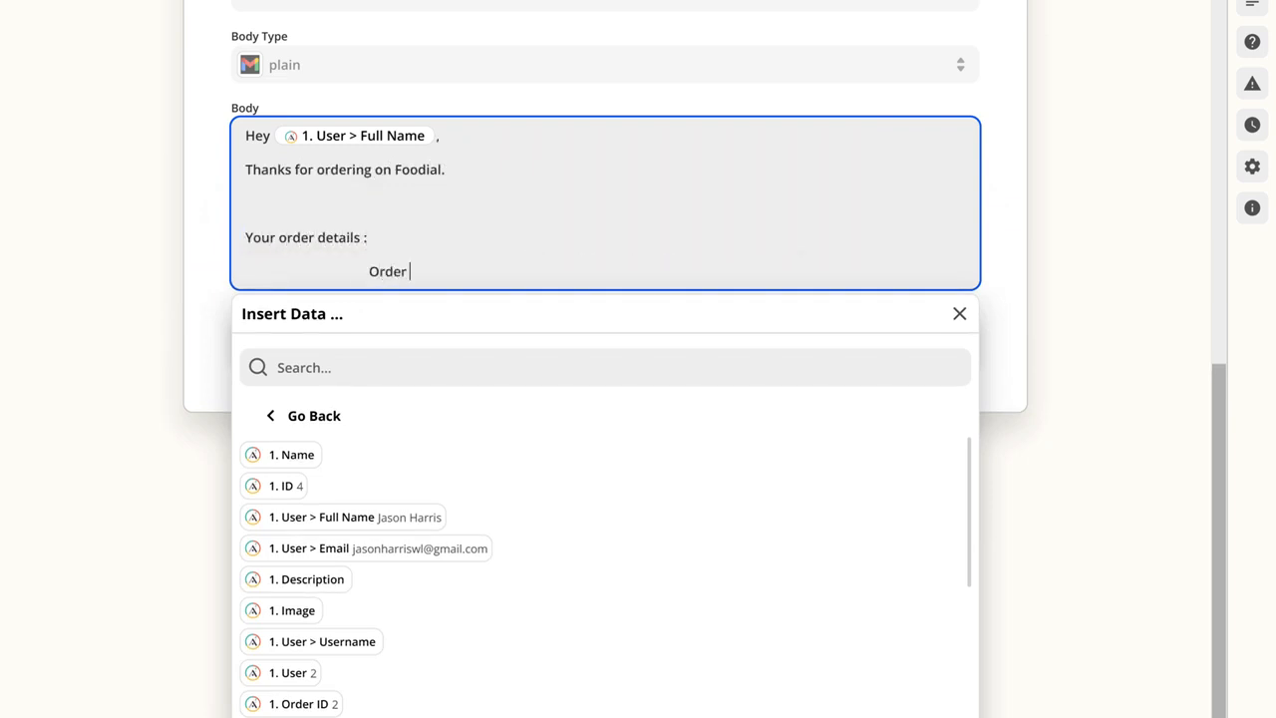
scroll(610, 522, "down", 5)
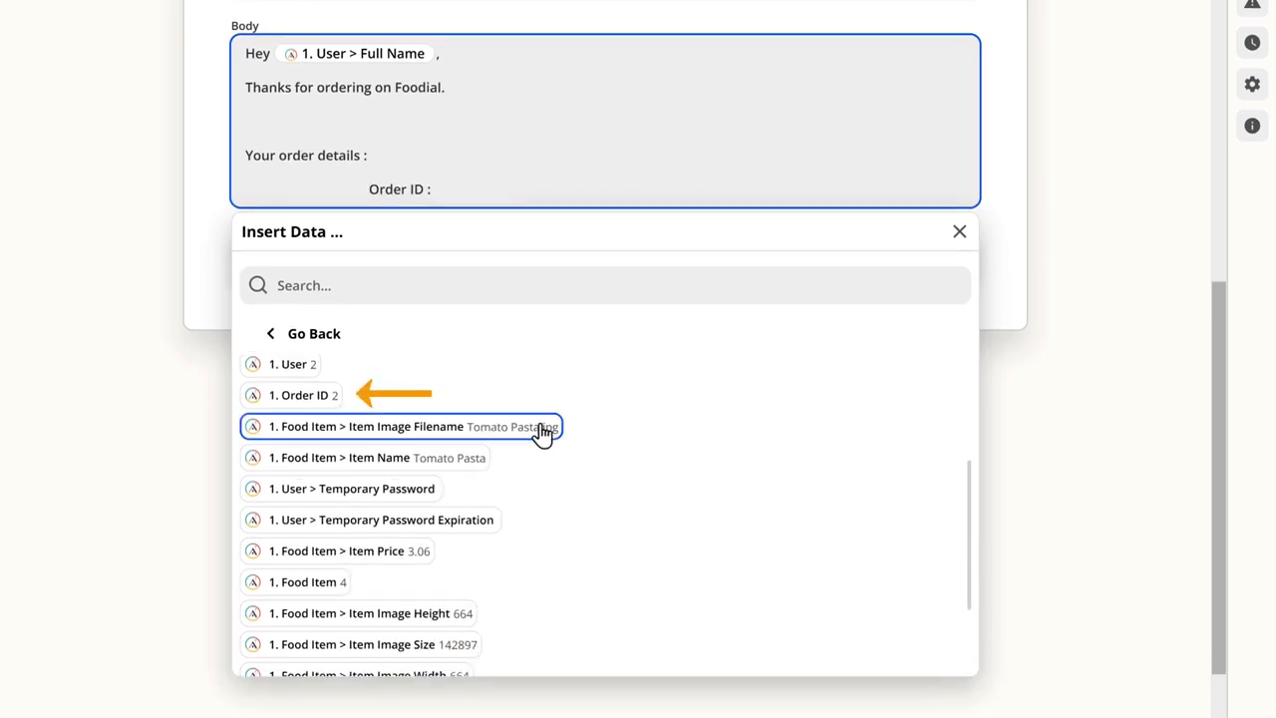
left_click(304, 402)
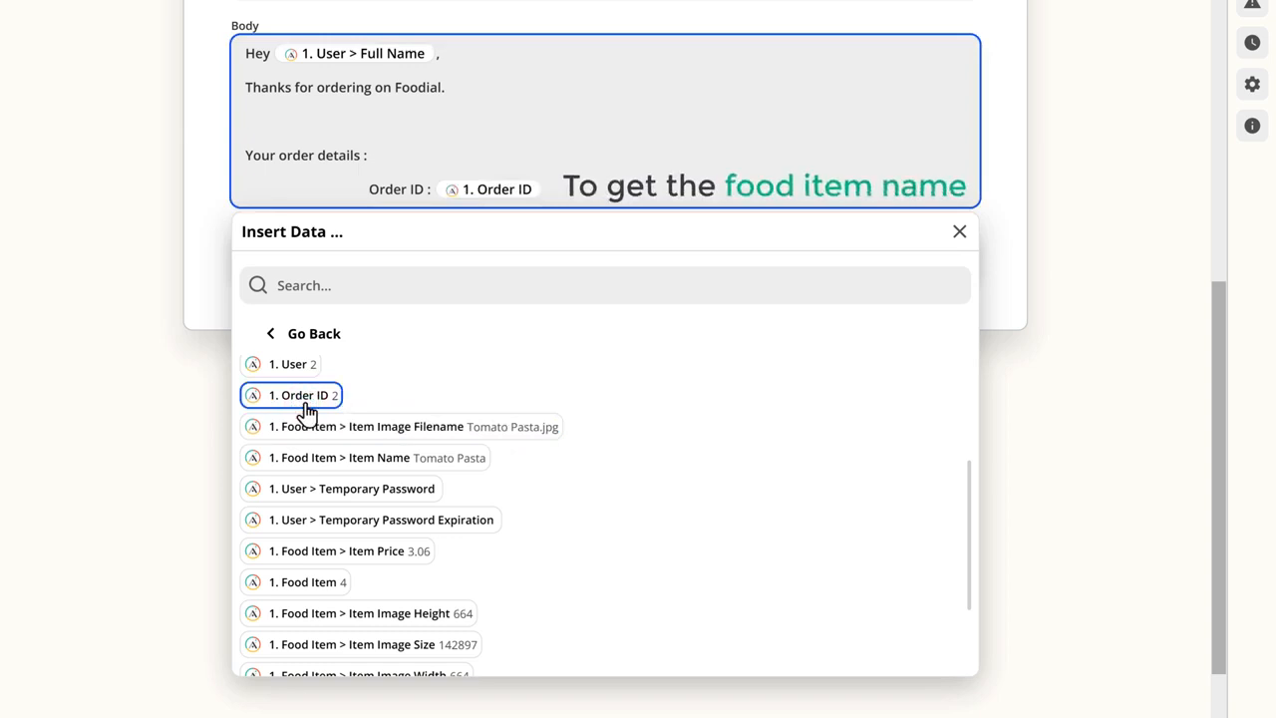
key("Return")
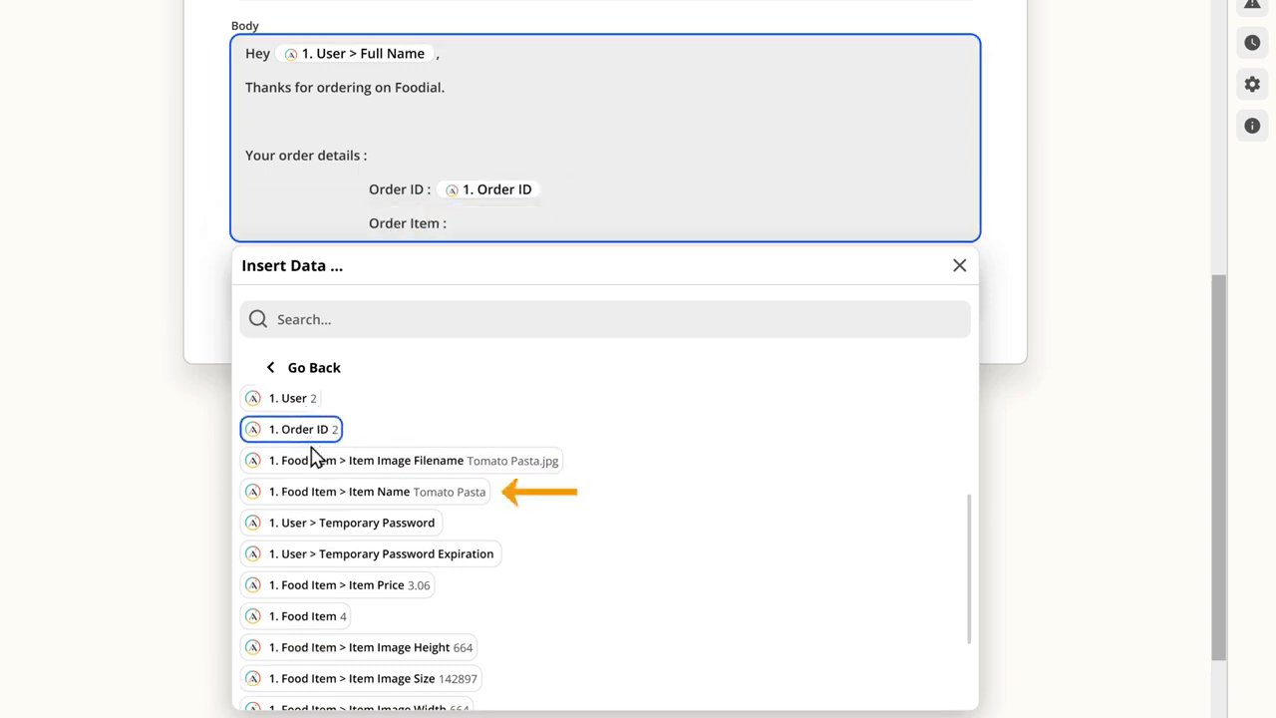
left_click(317, 498)
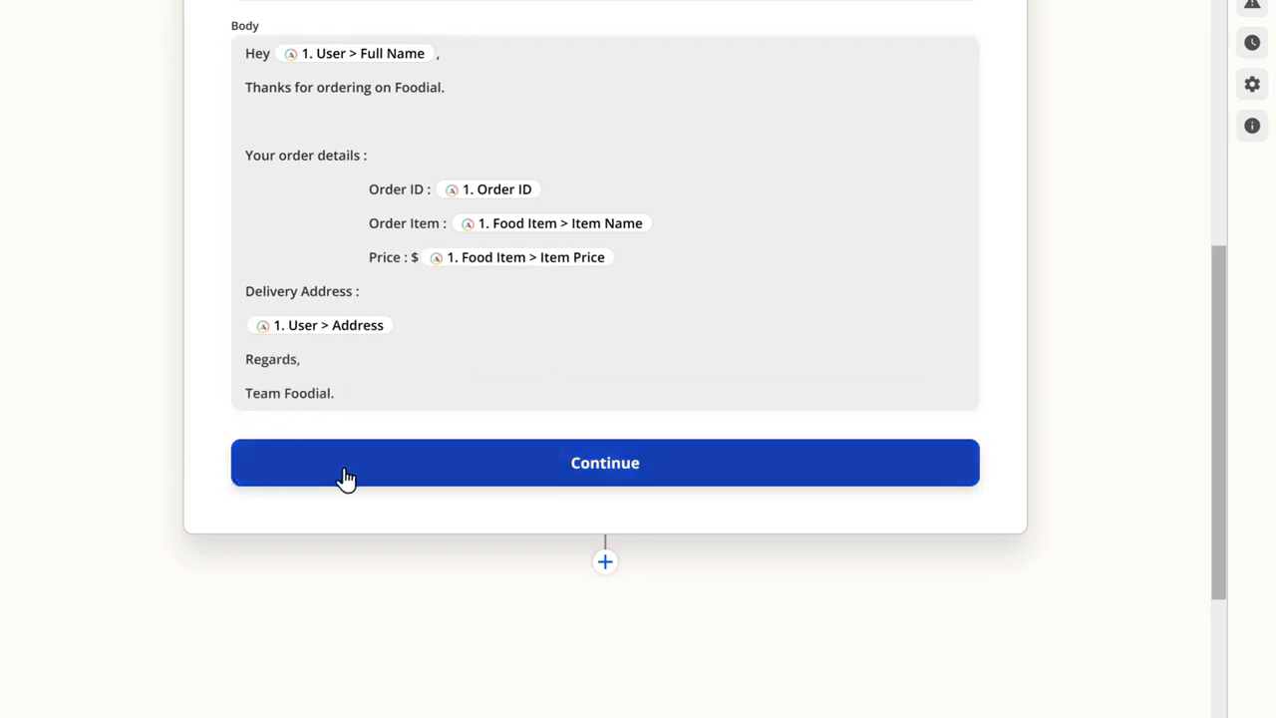
Step: Continue from the email setup, skip the action test and turn the Zap on
left_click(604, 485)
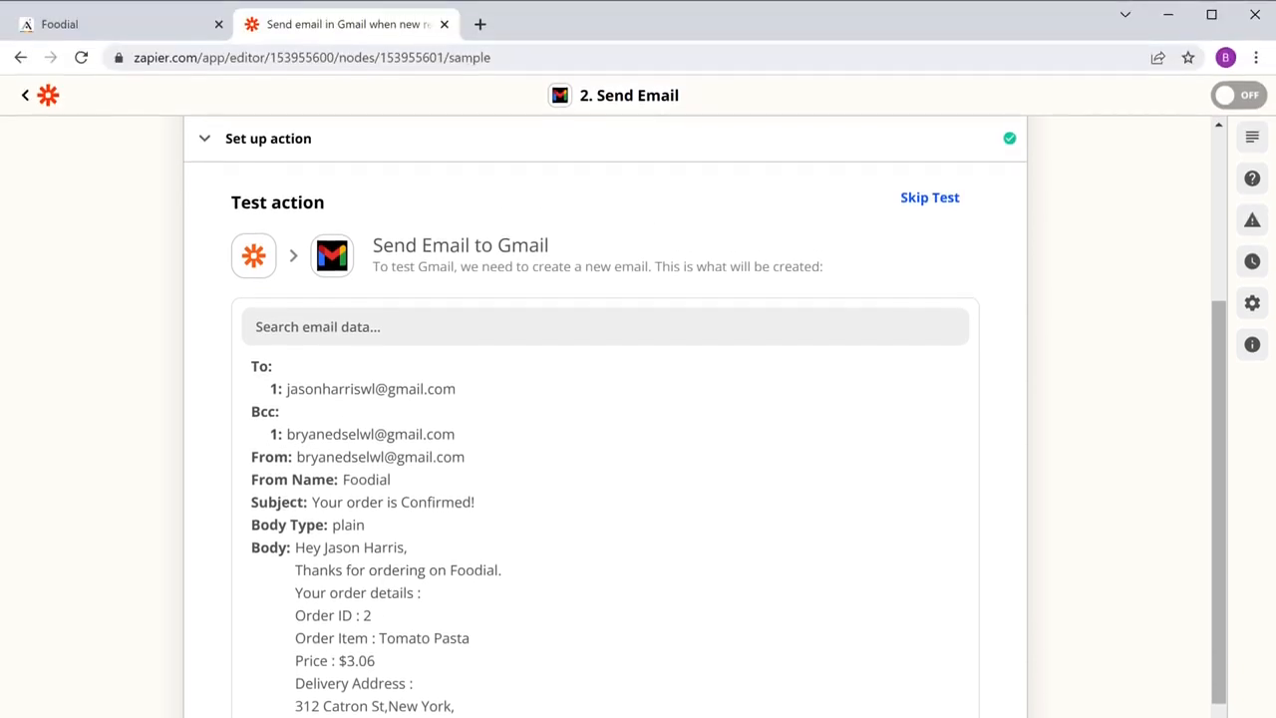
left_click(929, 198)
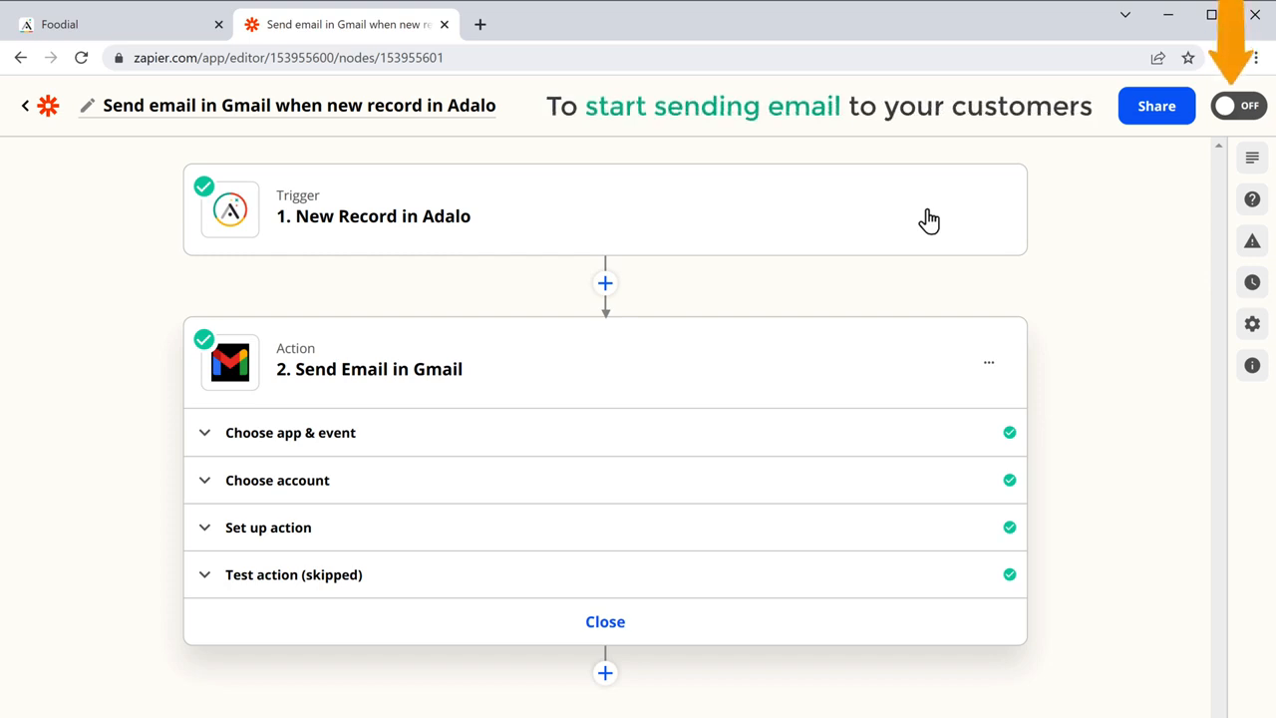
left_click(1243, 118)
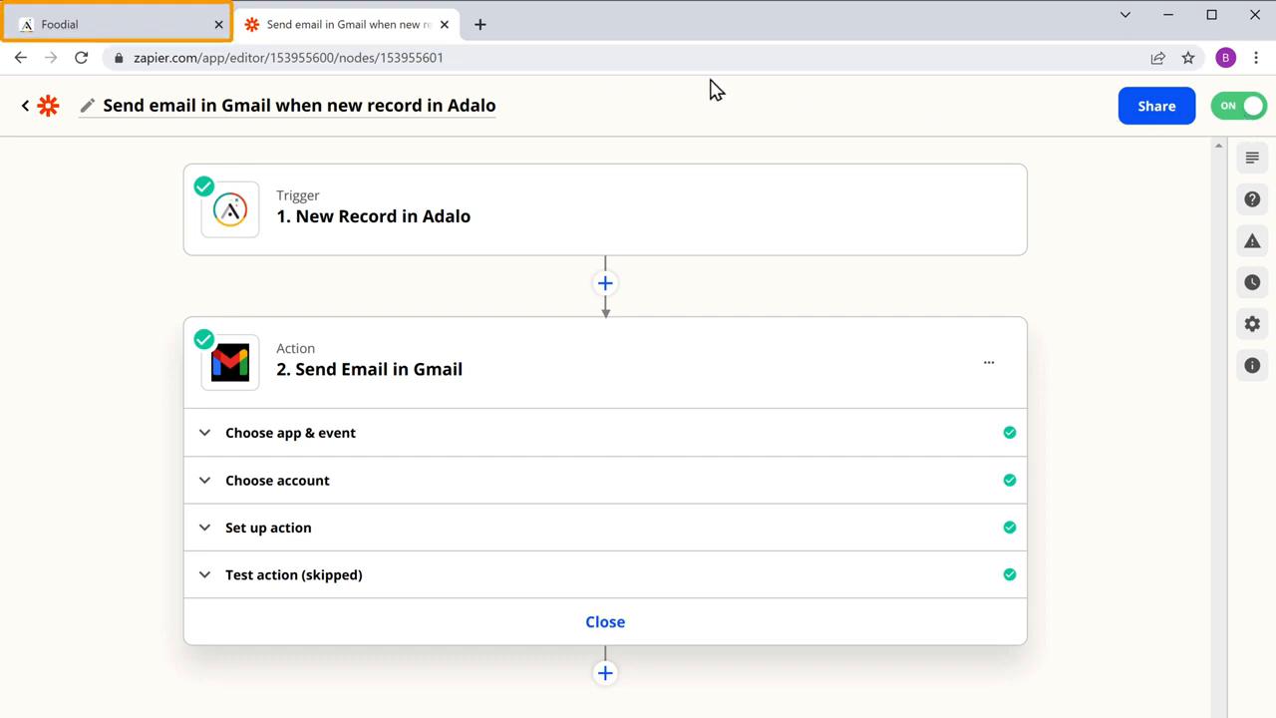
Step: Switch to the Foodial app in Adalo, preview it and order the Chicken Burger
left_click(58, 36)
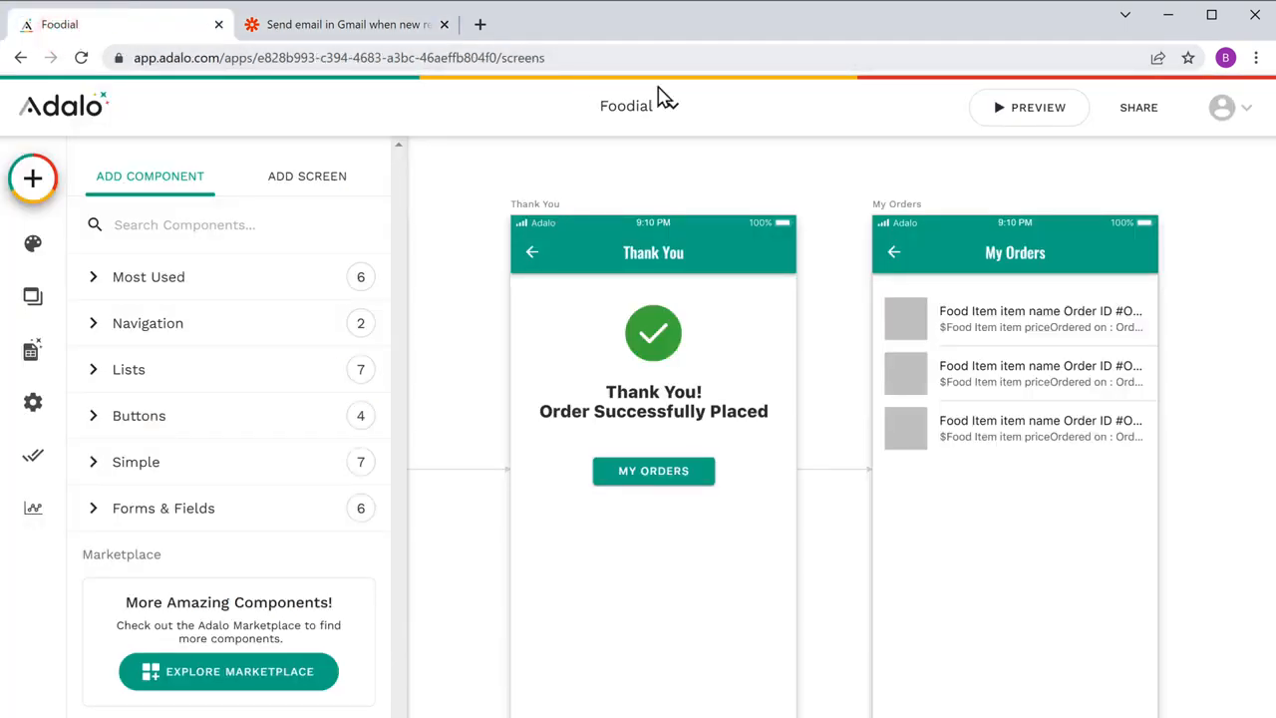
left_click(1035, 126)
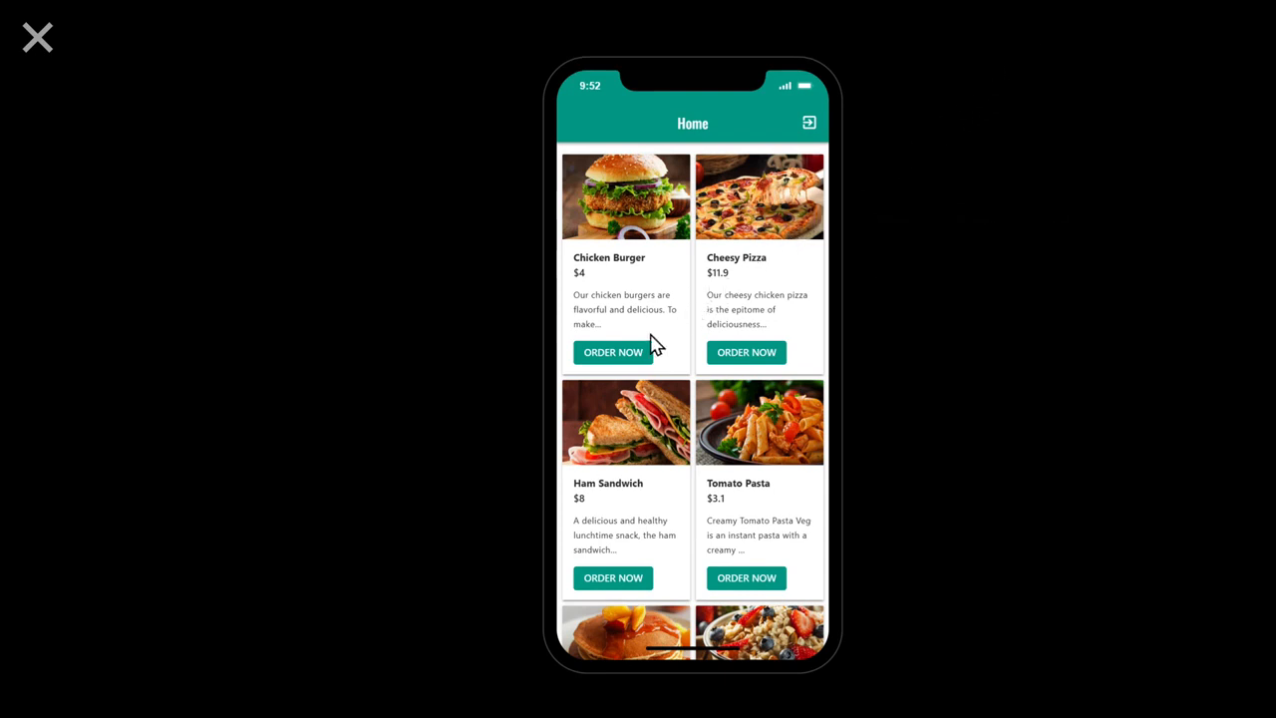
left_click(614, 360)
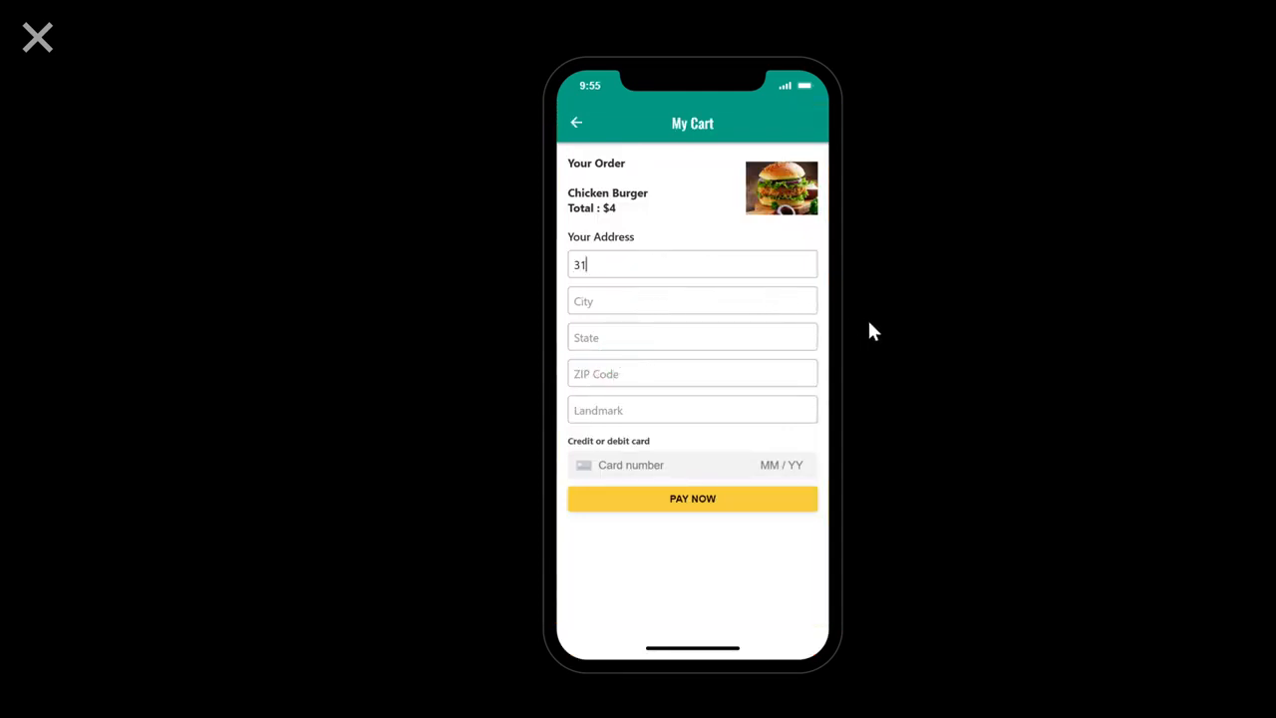
Step: Fill in the delivery address and landmark, enter the card details and pay for the Chicken Burger order
type("um Tower")
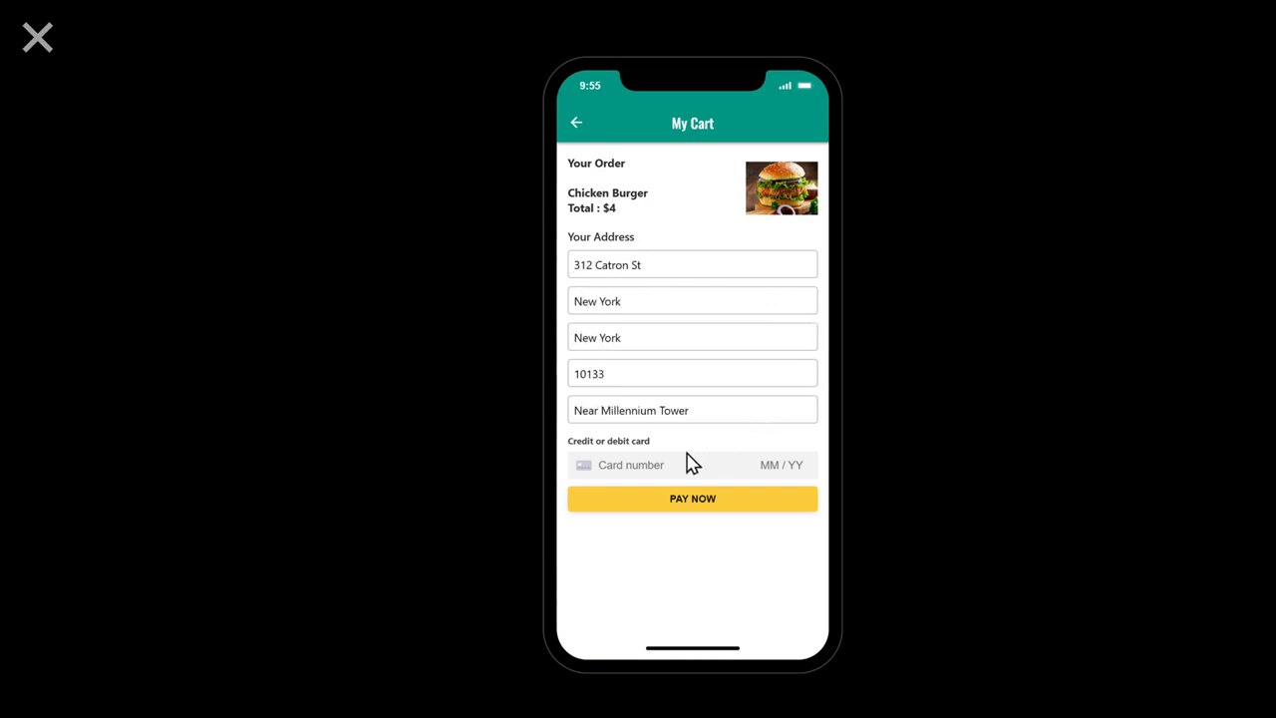
type("4242424242424242424242")
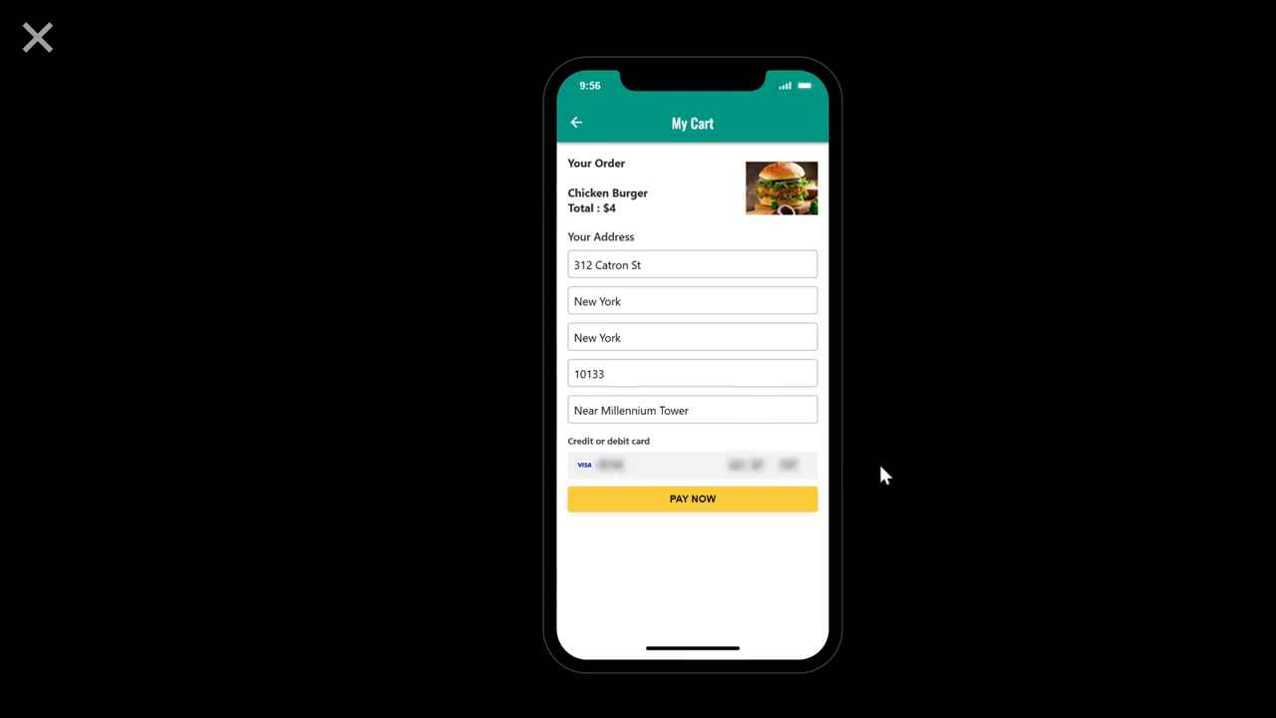
left_click(695, 508)
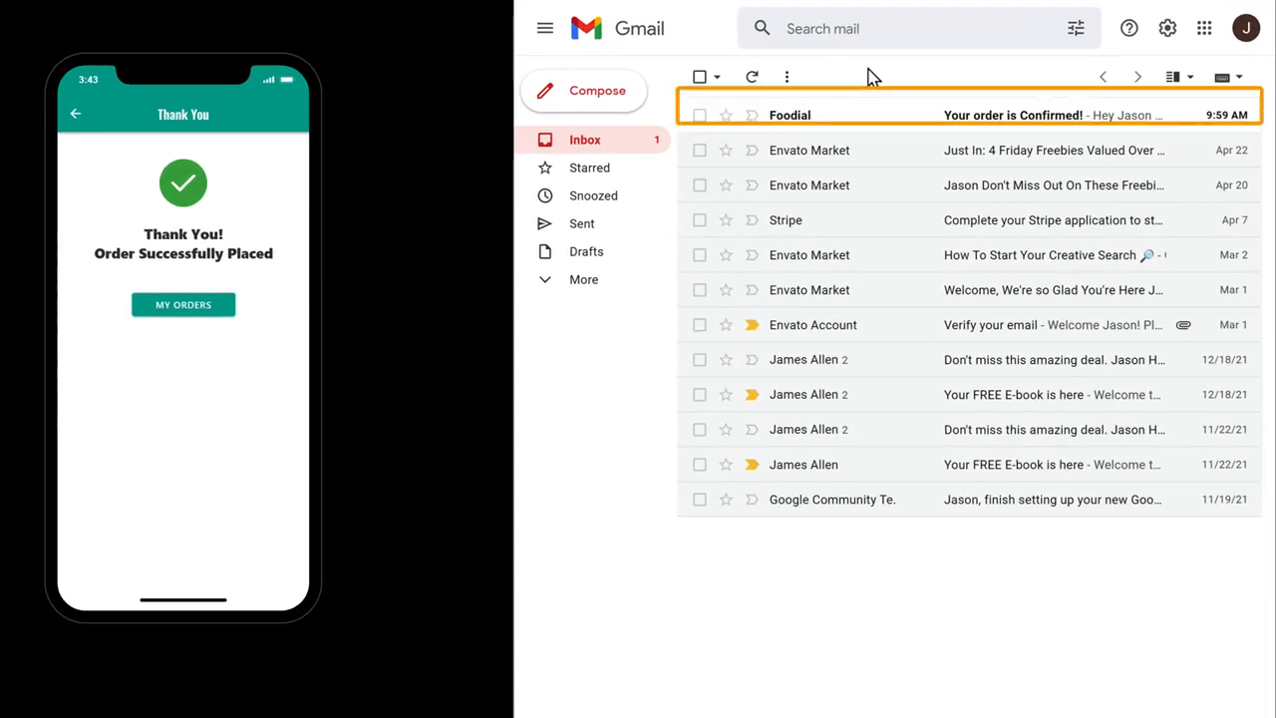
Step: Open the order confirmation email in the customer's Gmail inbox and in the business owner's inbox
left_click(999, 127)
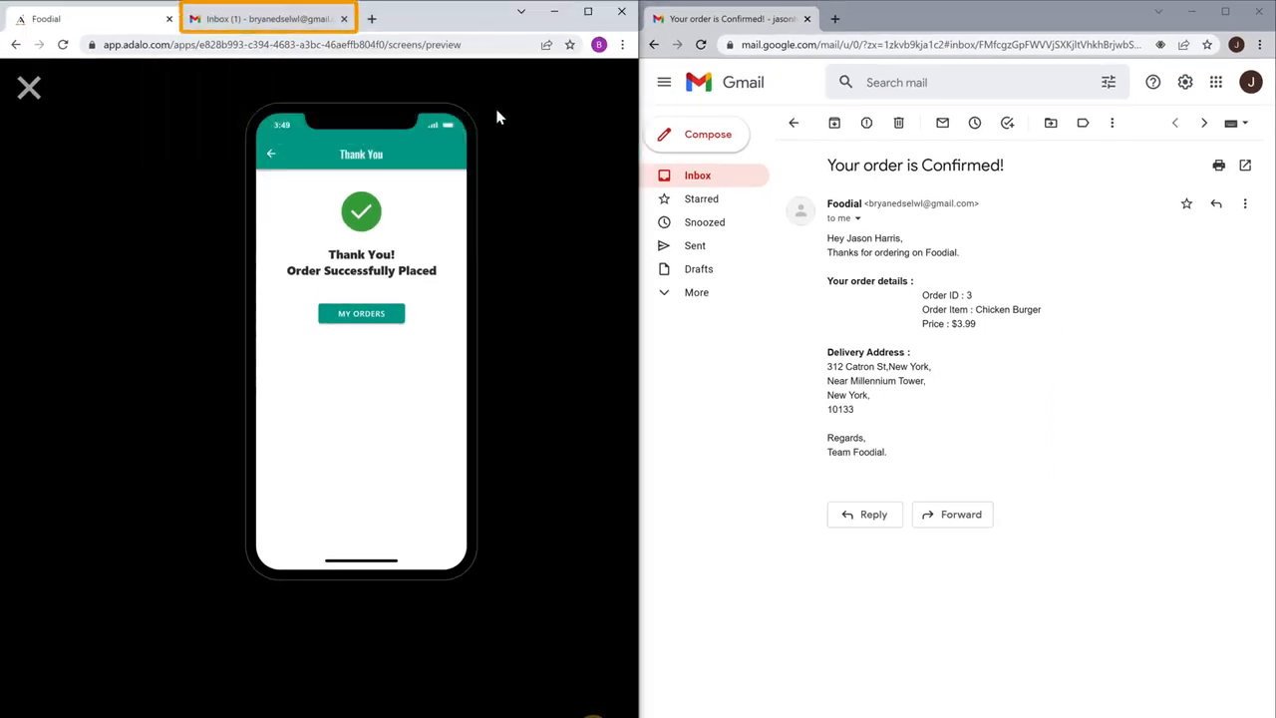
left_click(267, 22)
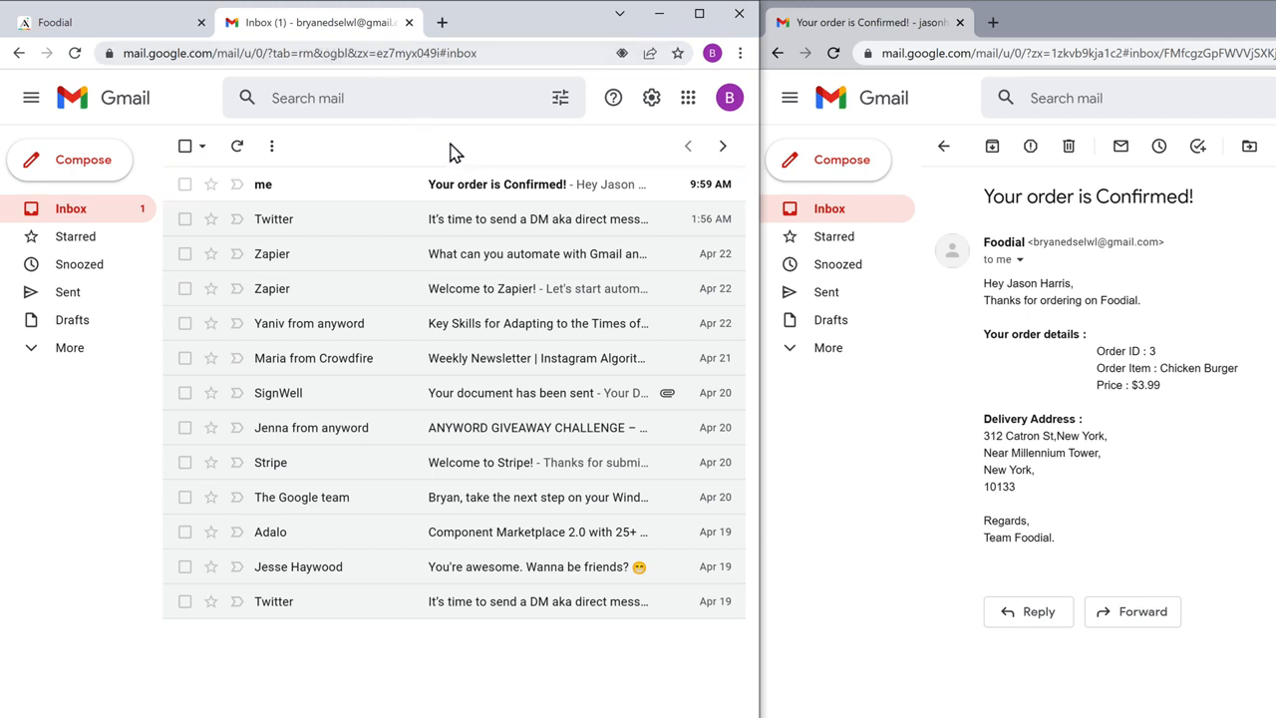
left_click(510, 195)
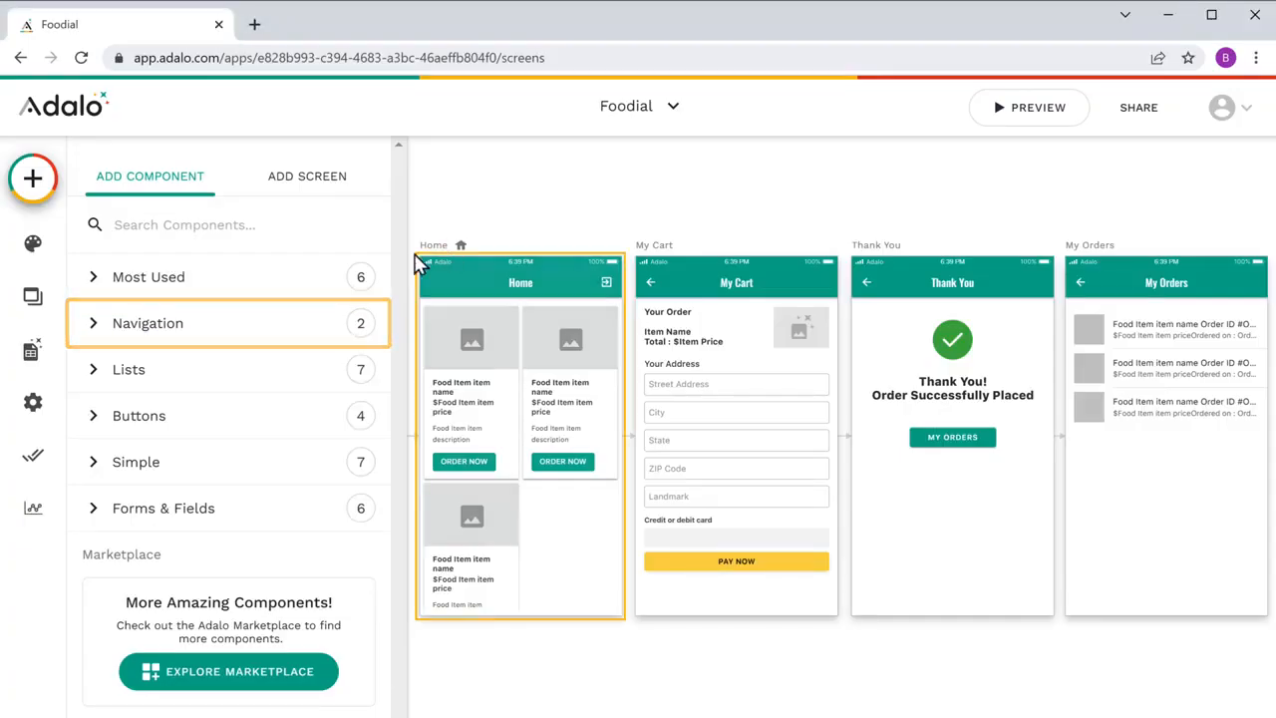
Step: Add a Tab Bar to the bottom of the Home screen in Adalo and disable its third, fourth and fifth tabs
left_click(146, 342)
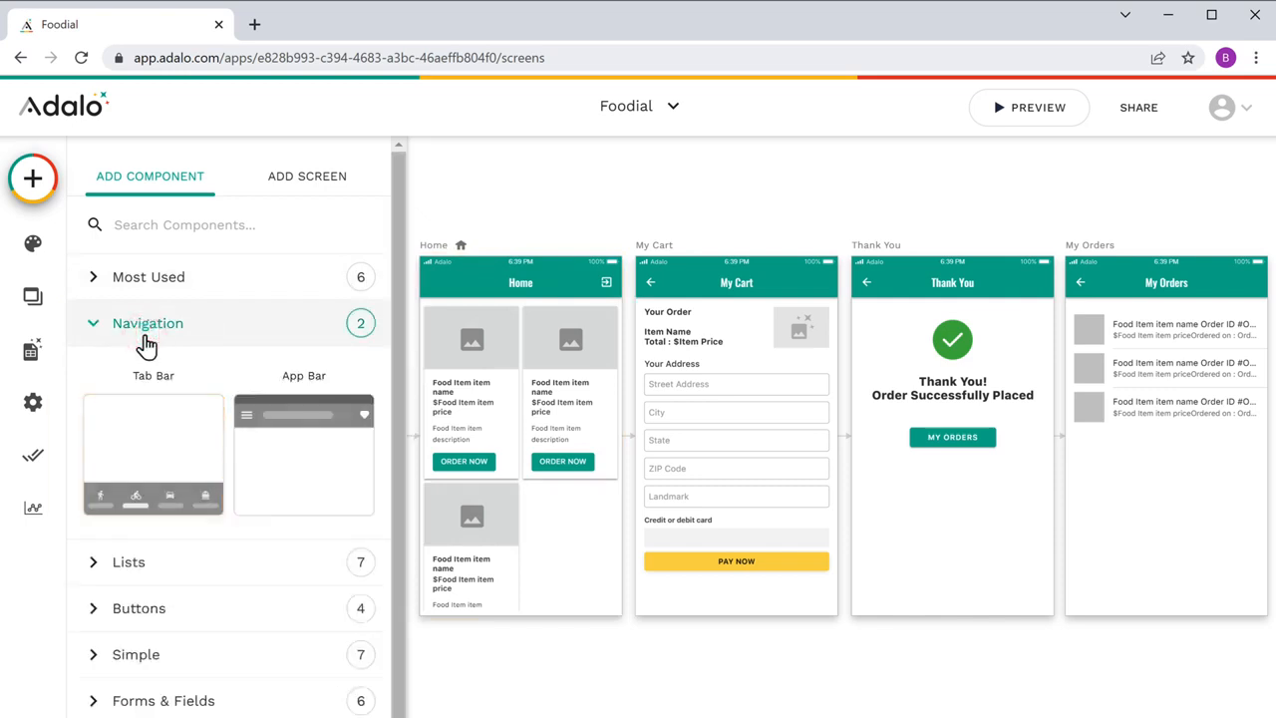
left_click_drag(151, 451, 527, 621)
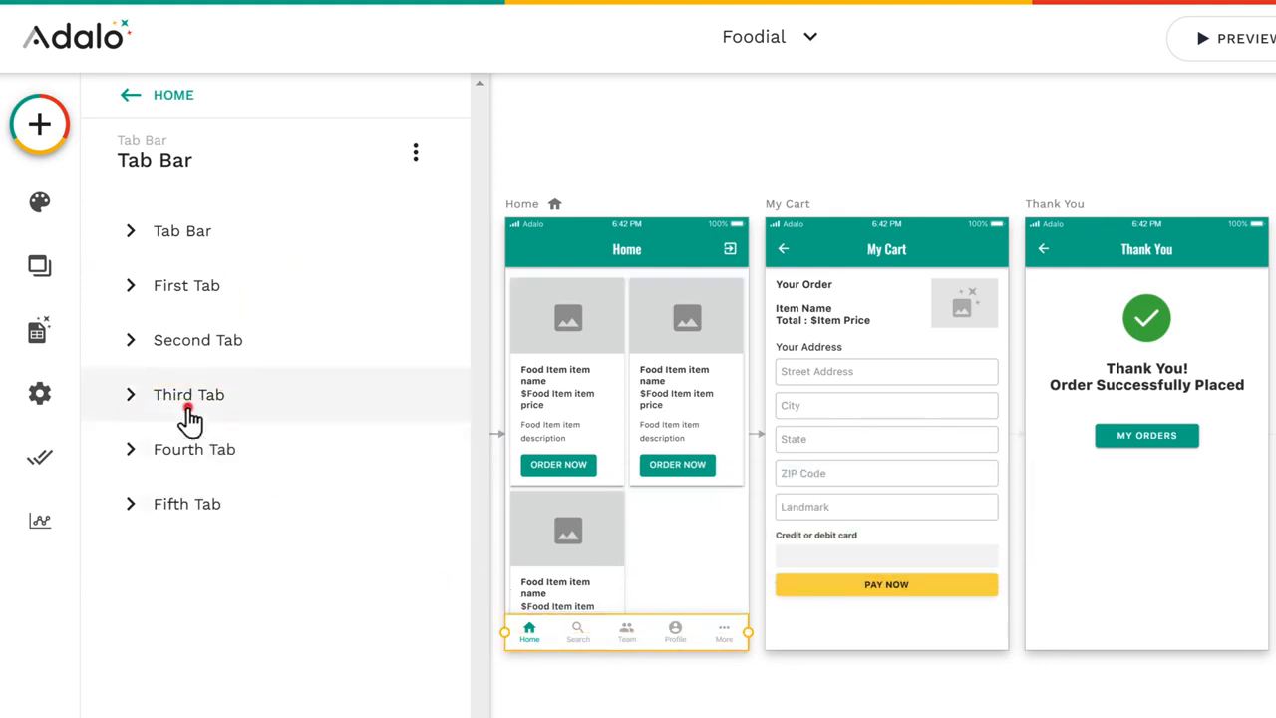
left_click(186, 417)
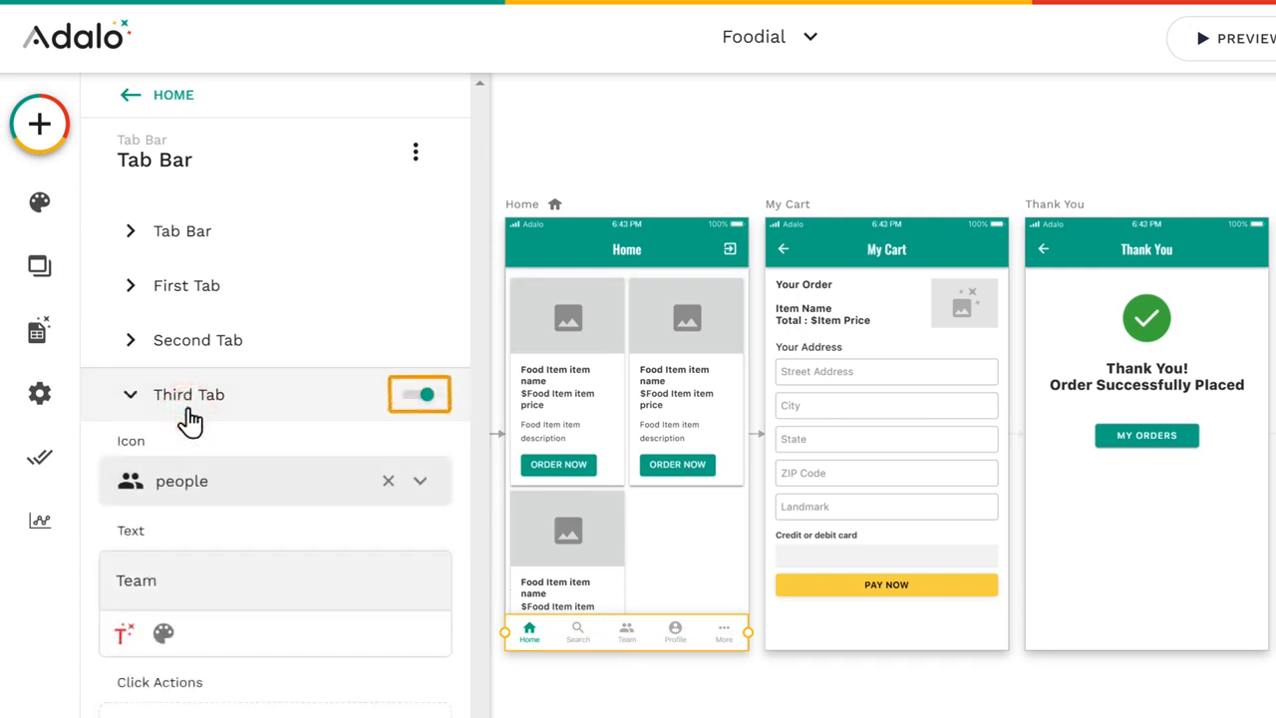
left_click(420, 400)
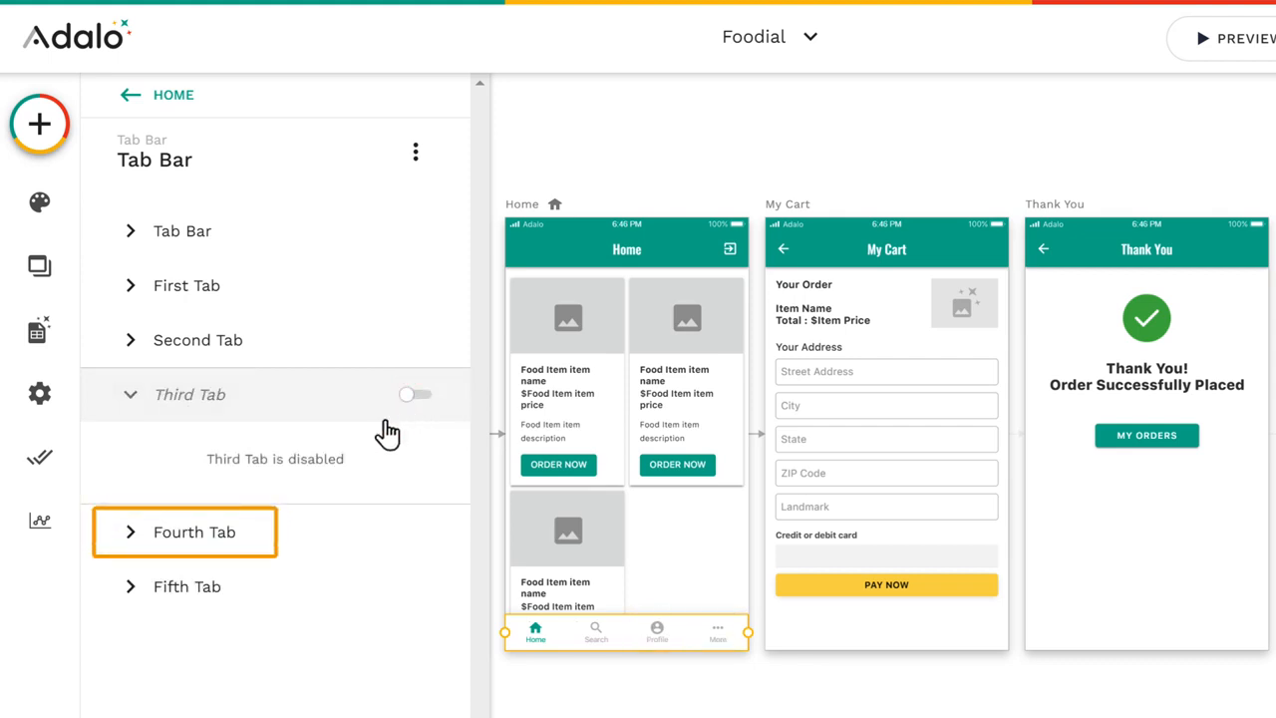
left_click(184, 543)
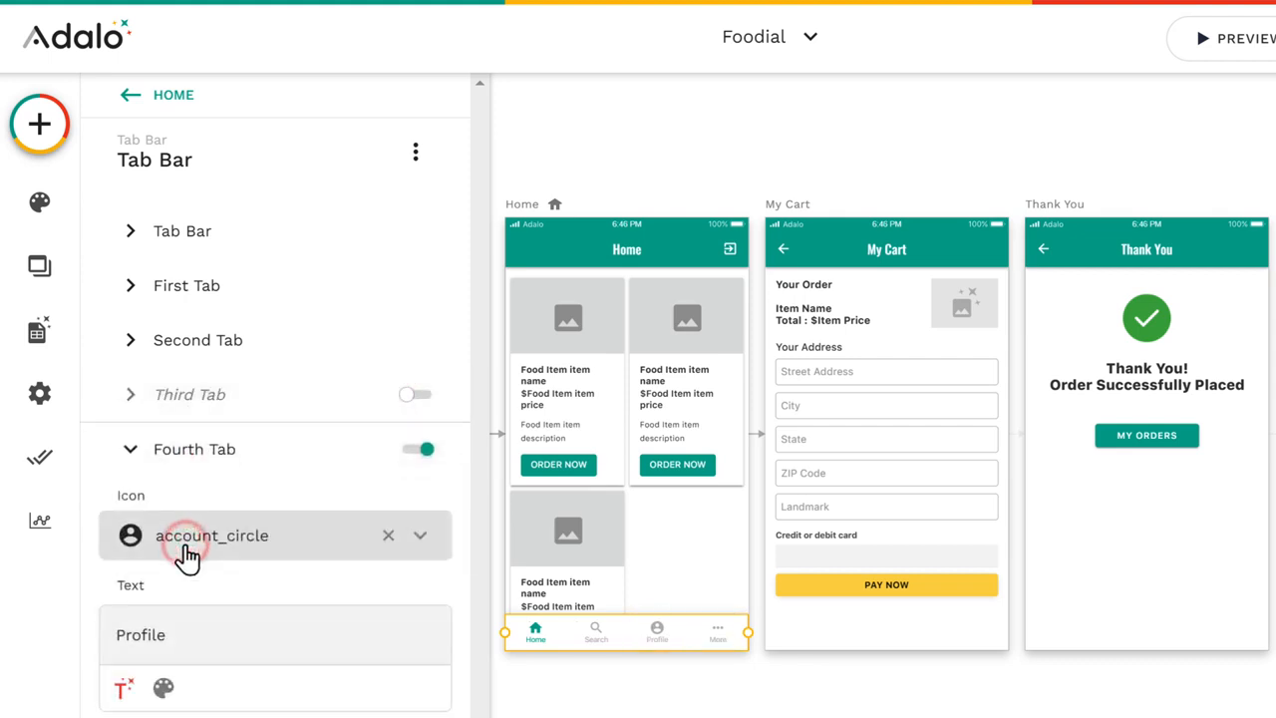
left_click(415, 451)
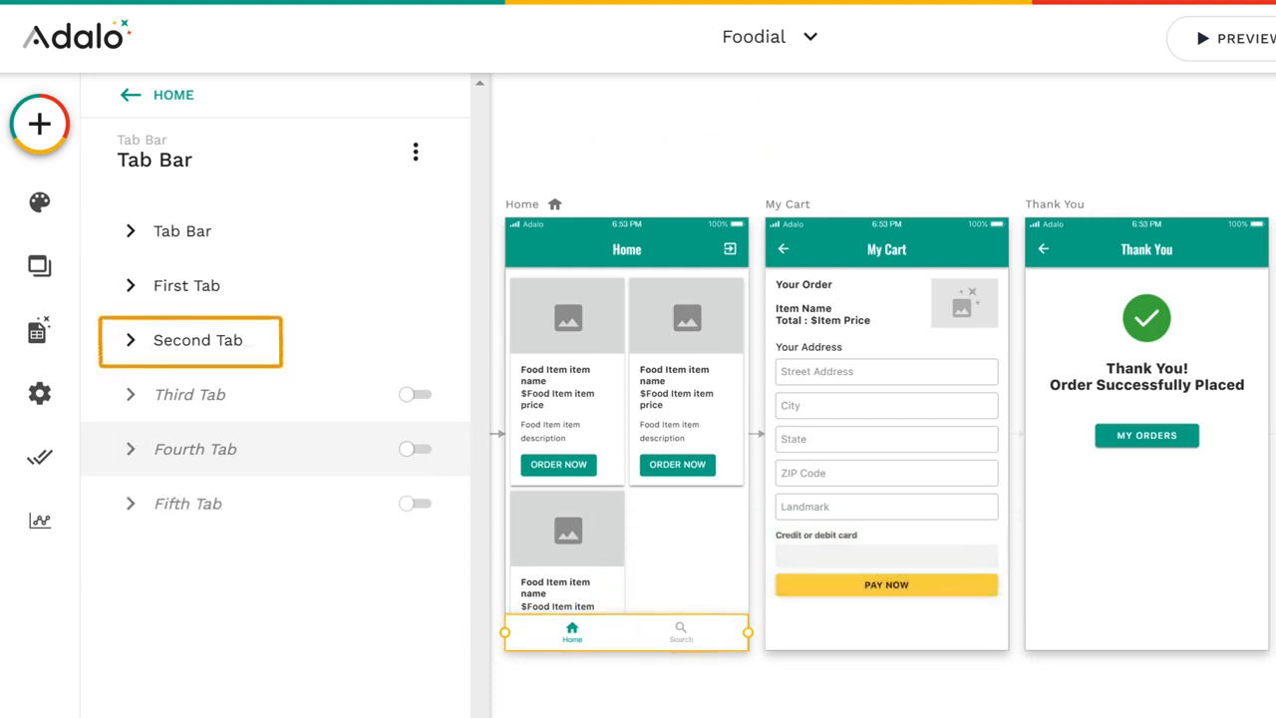
Step: Give the tab bar's second tab the shopping_basket icon, found by searching for "shop", and the text "My Orders"
left_click(199, 351)
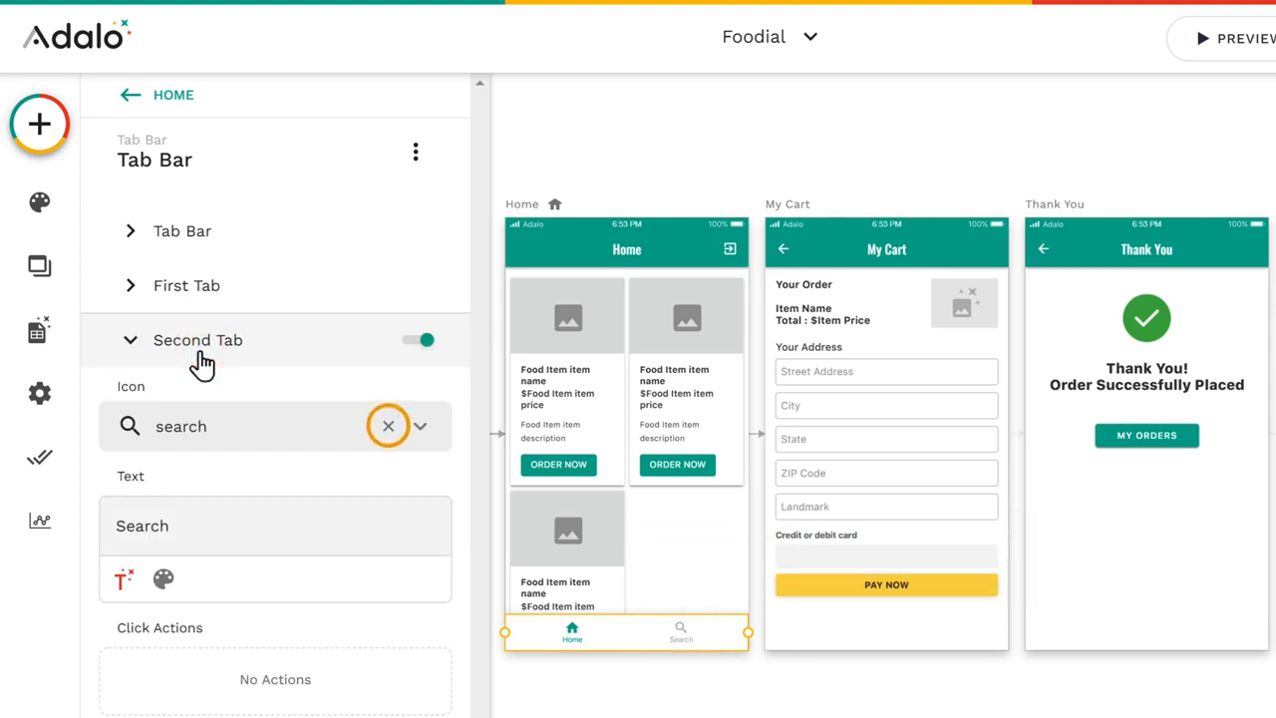
left_click(387, 428)
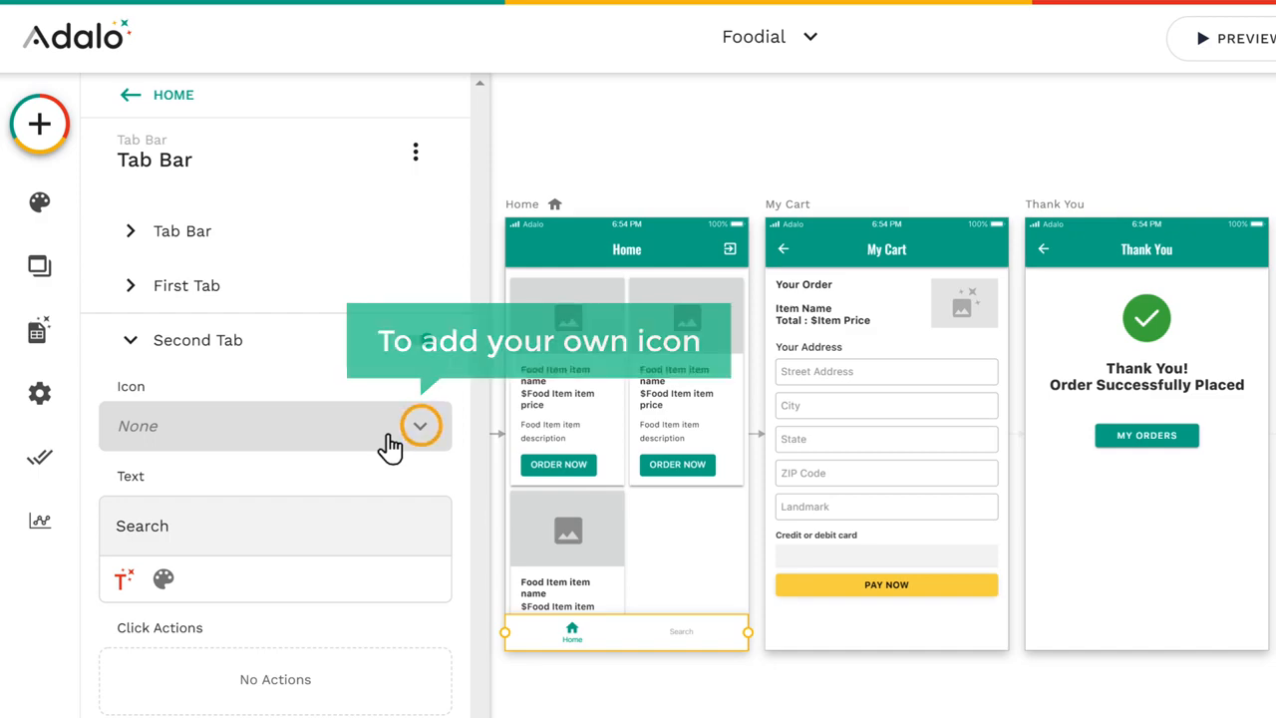
left_click(420, 429)
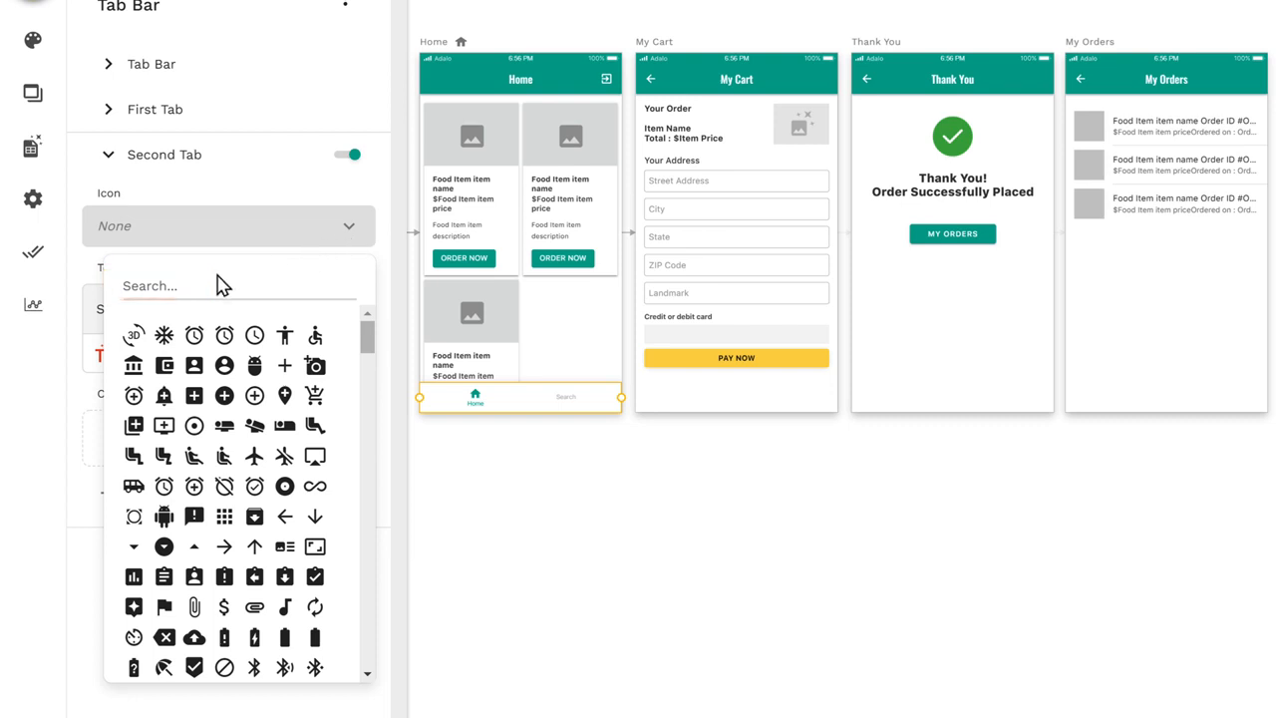
type("shop")
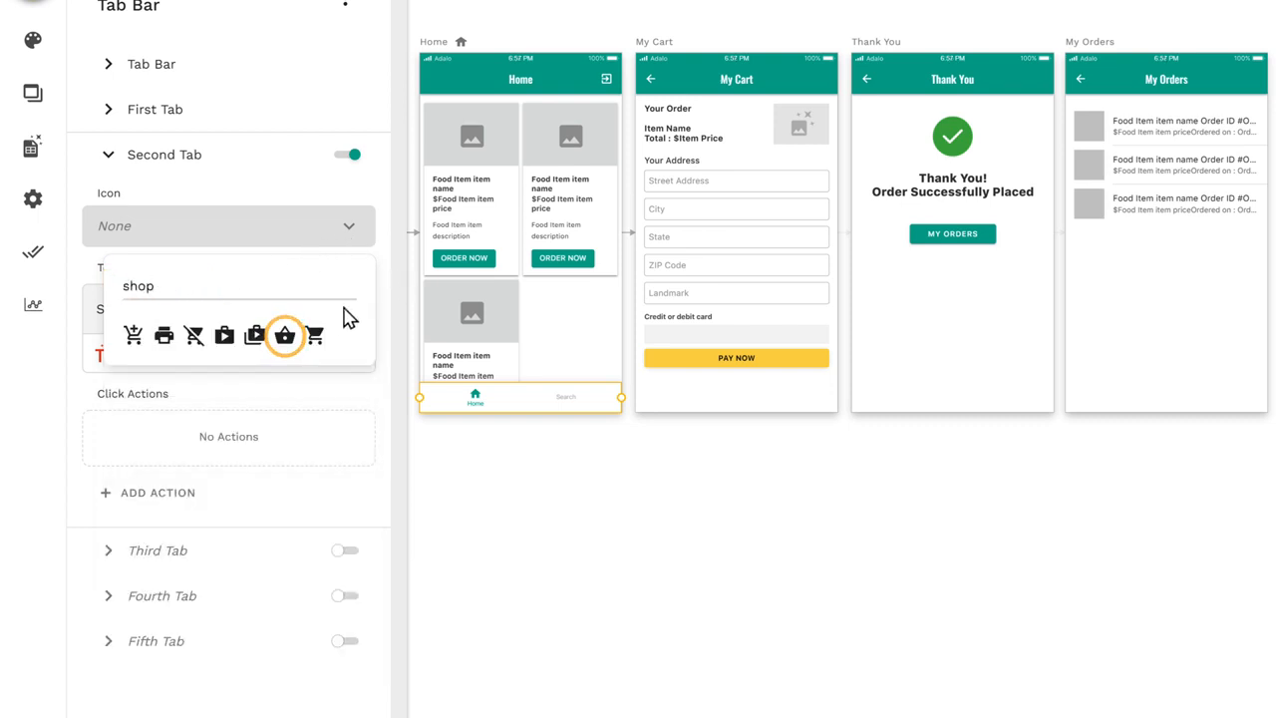
left_click(285, 342)
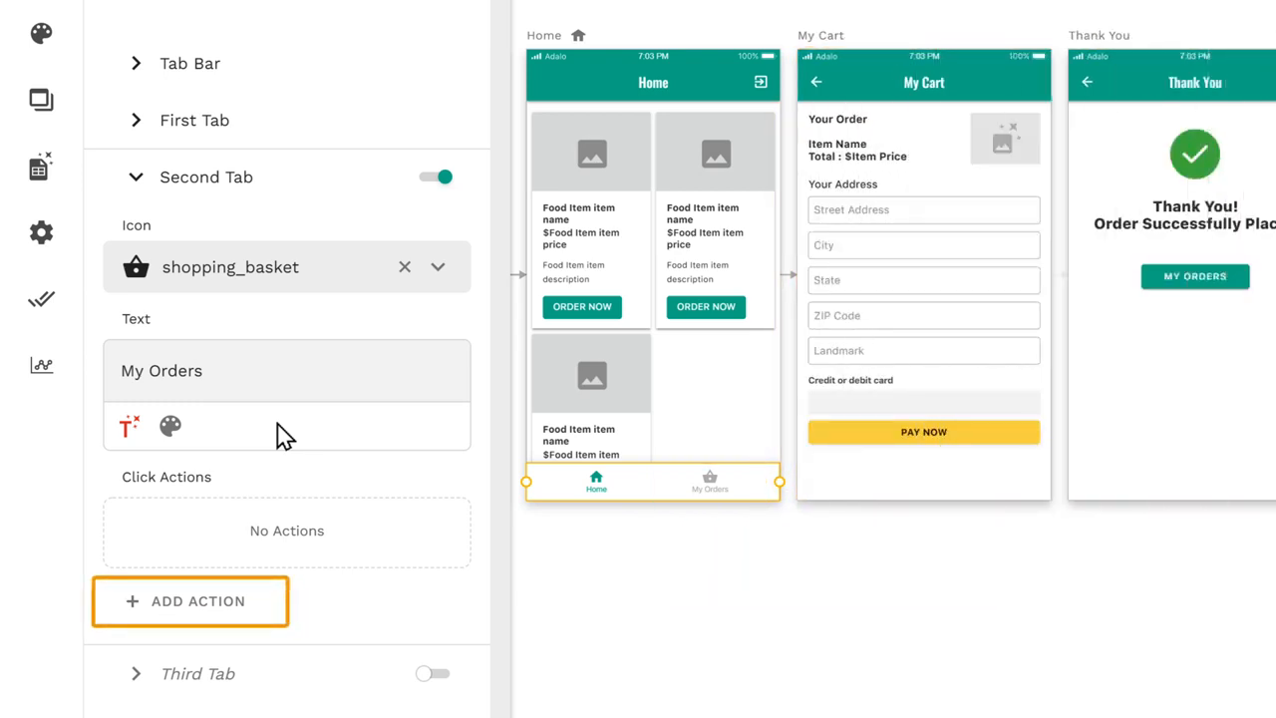
Step: Add a click action to the second tab that links to the My Orders screen
left_click(191, 620)
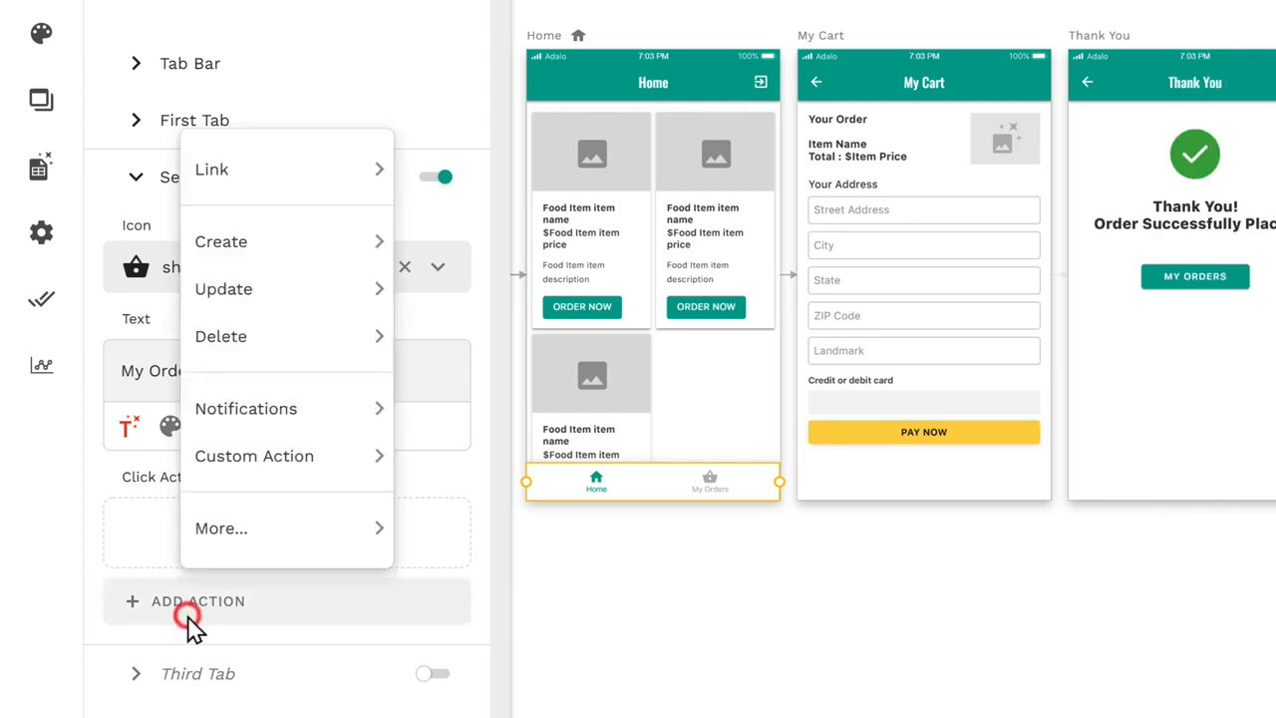
mouse_move(221, 188)
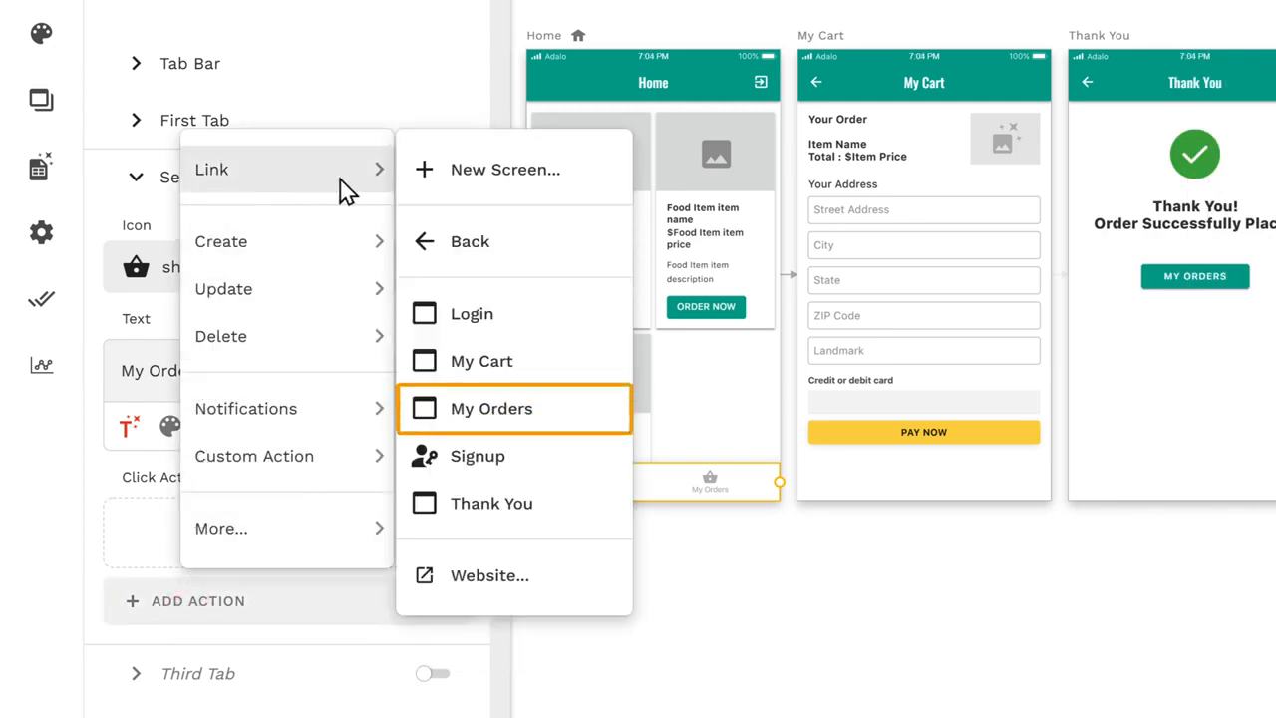
left_click(495, 424)
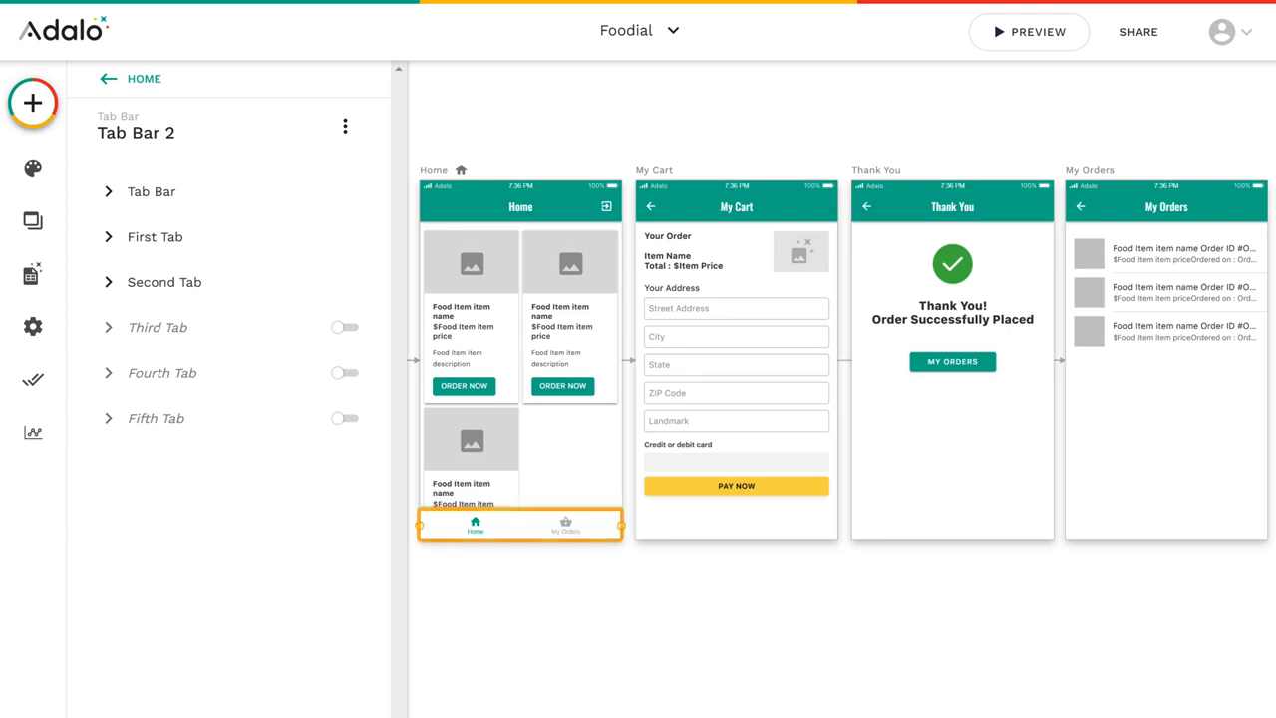
Step: Place copies of the tab bar at the bottom of the My Cart and My Orders screens and link the latter's first tab to Home
left_click_drag(526, 537, 739, 539)
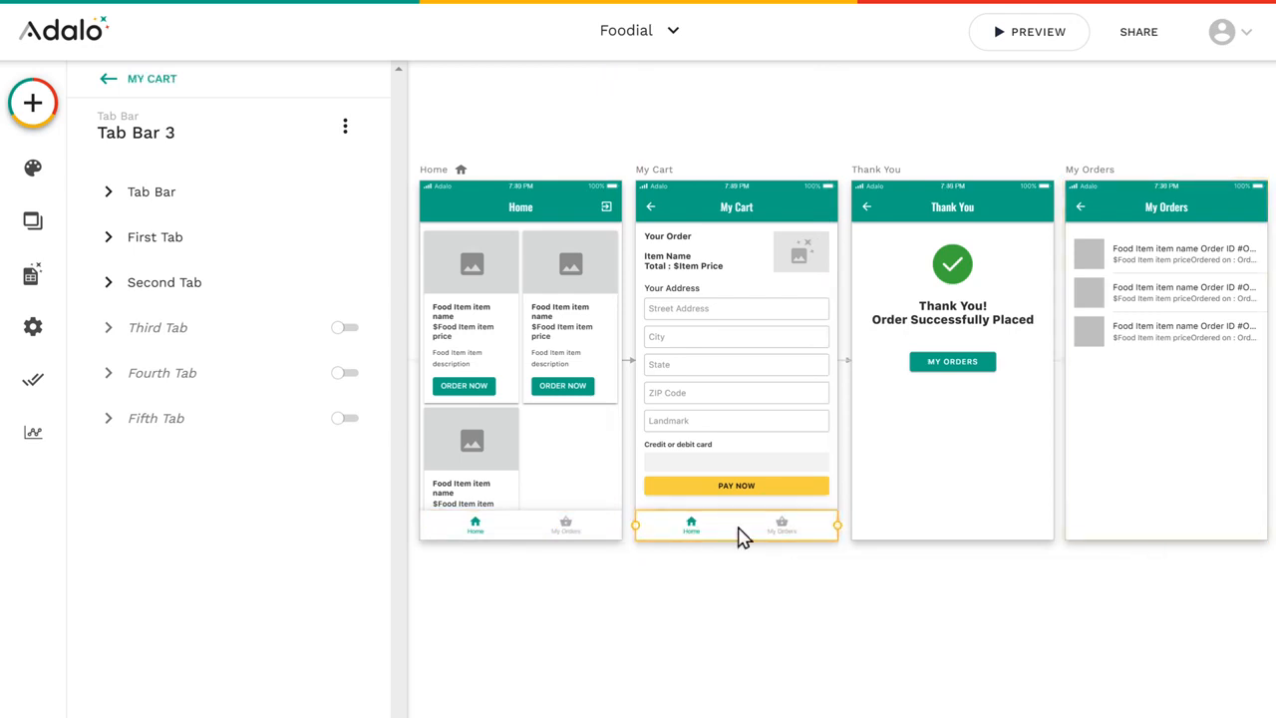
left_click_drag(753, 535, 1171, 535)
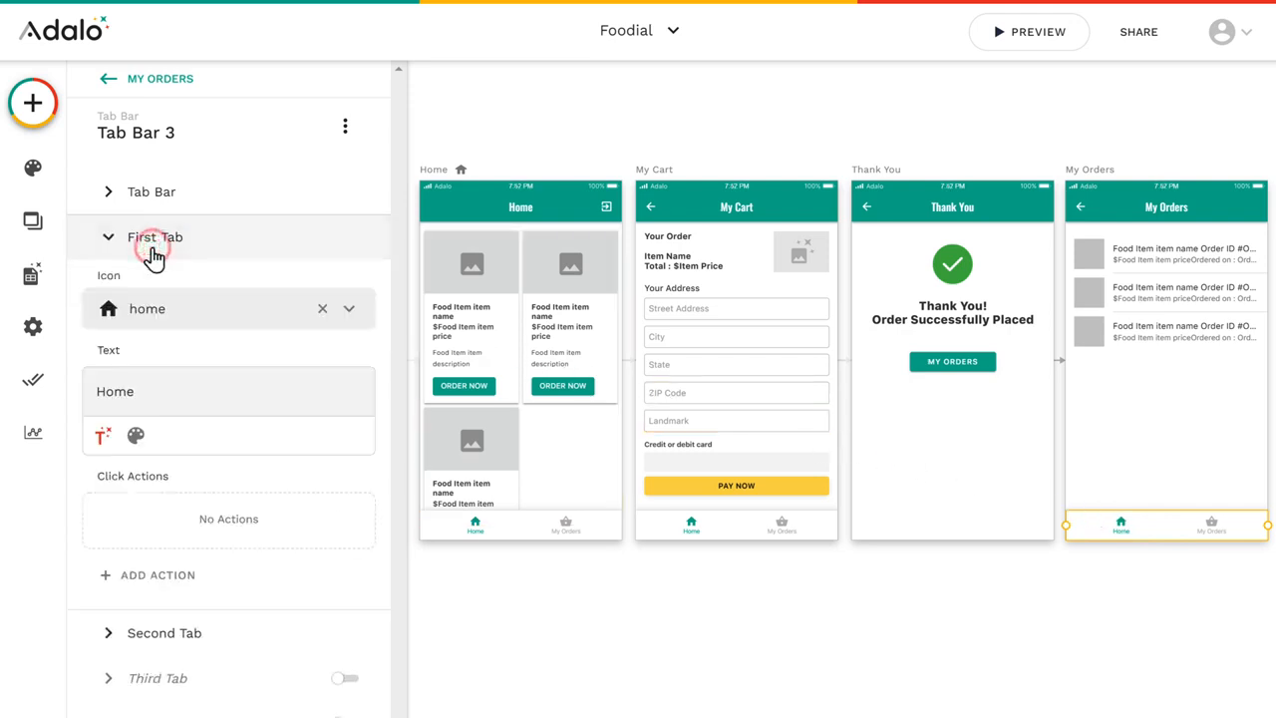
left_click(161, 588)
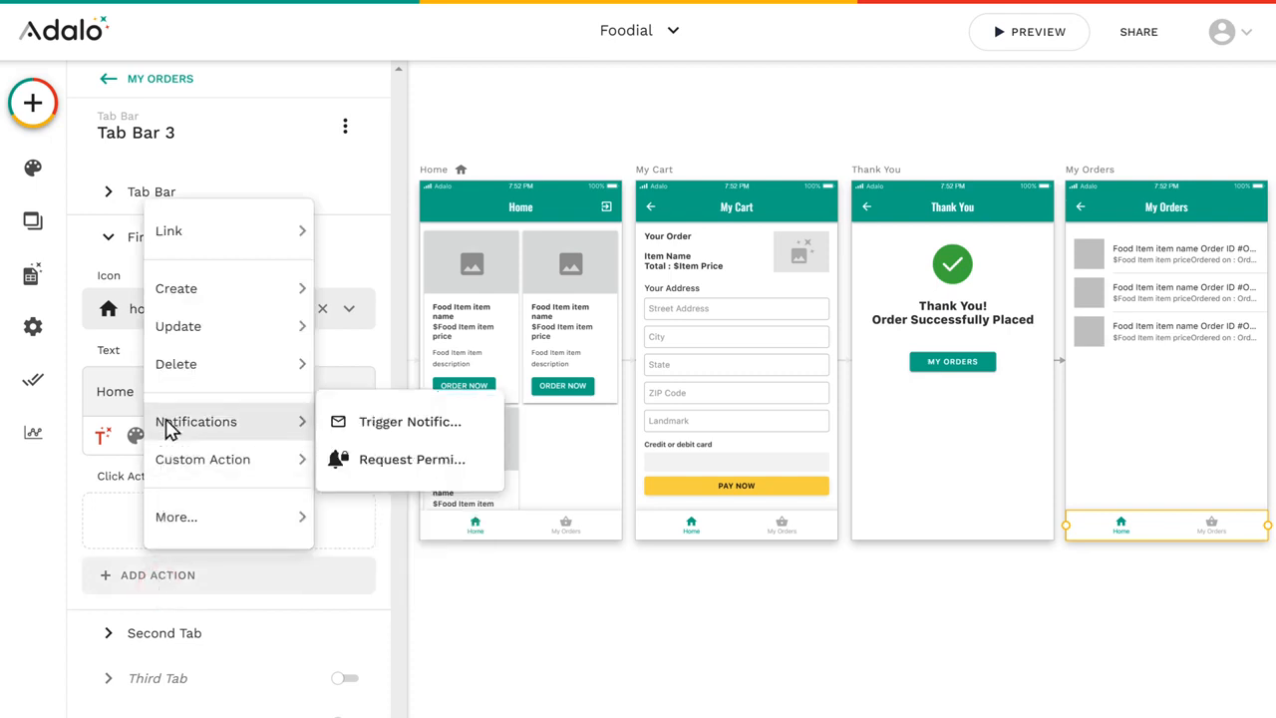
mouse_move(173, 247)
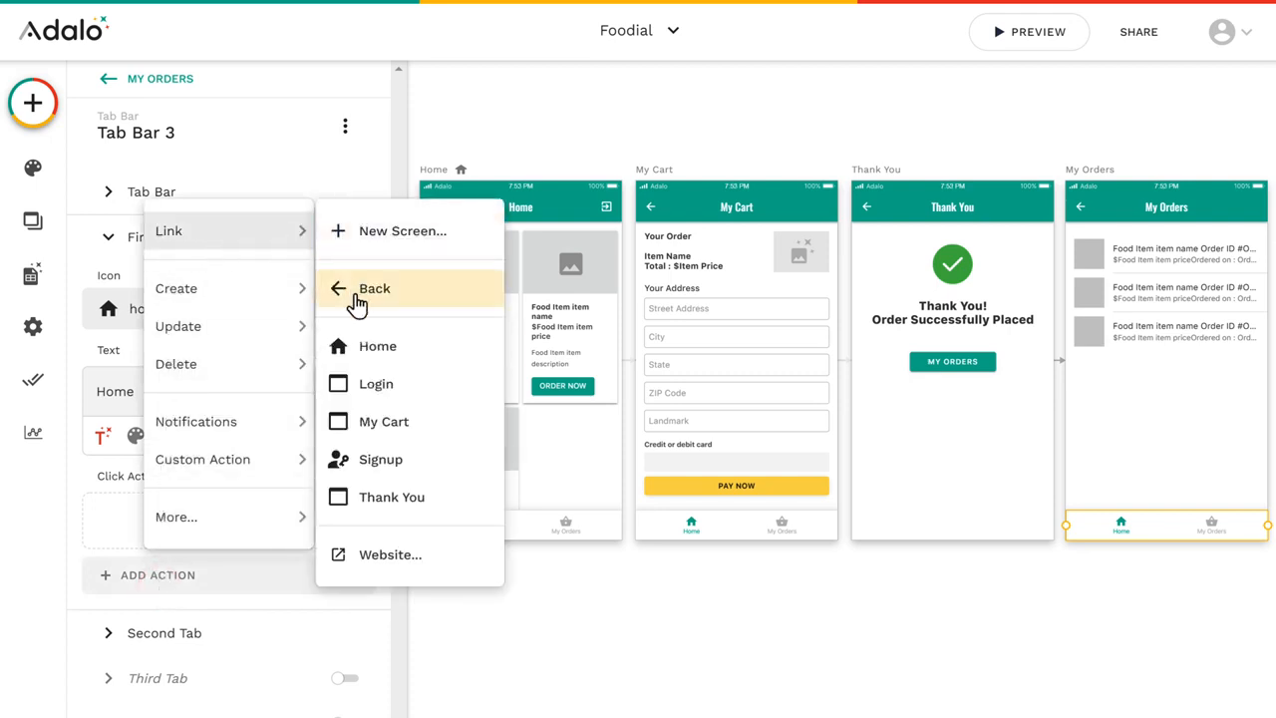
left_click(381, 357)
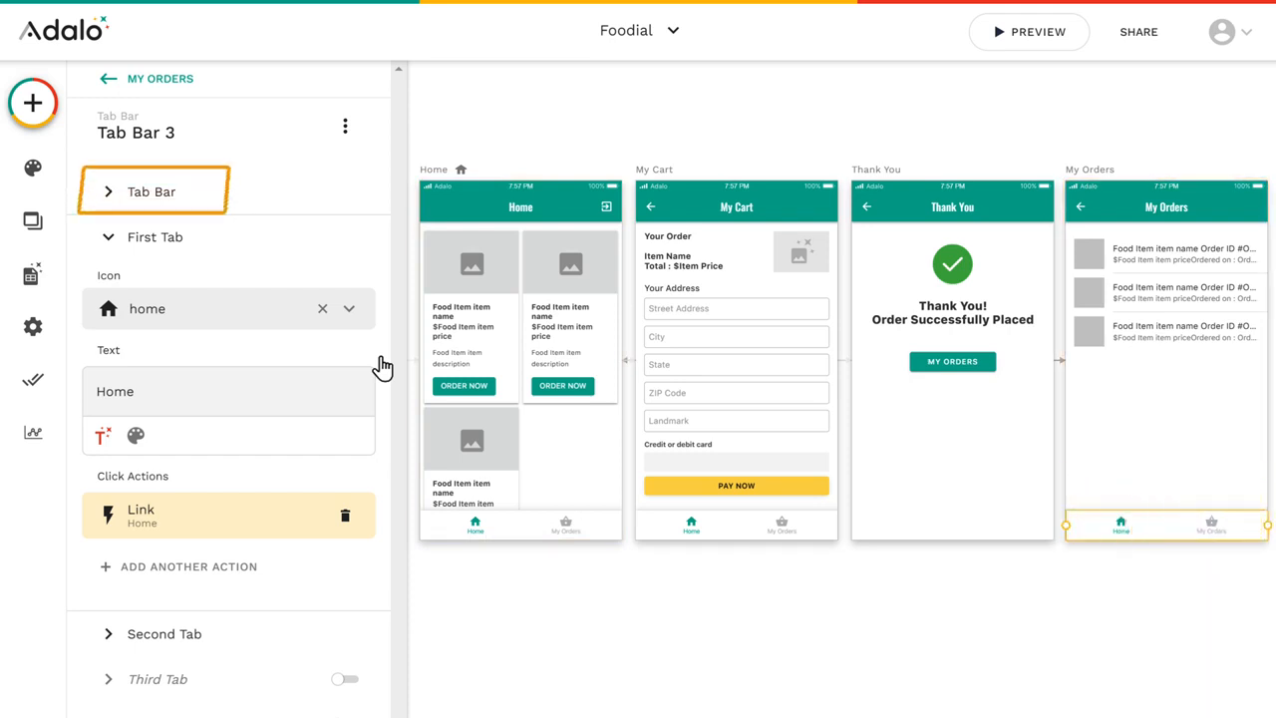
Step: Set the active tab of the My Orders screen's tab bar to Second Tab
left_click(153, 204)
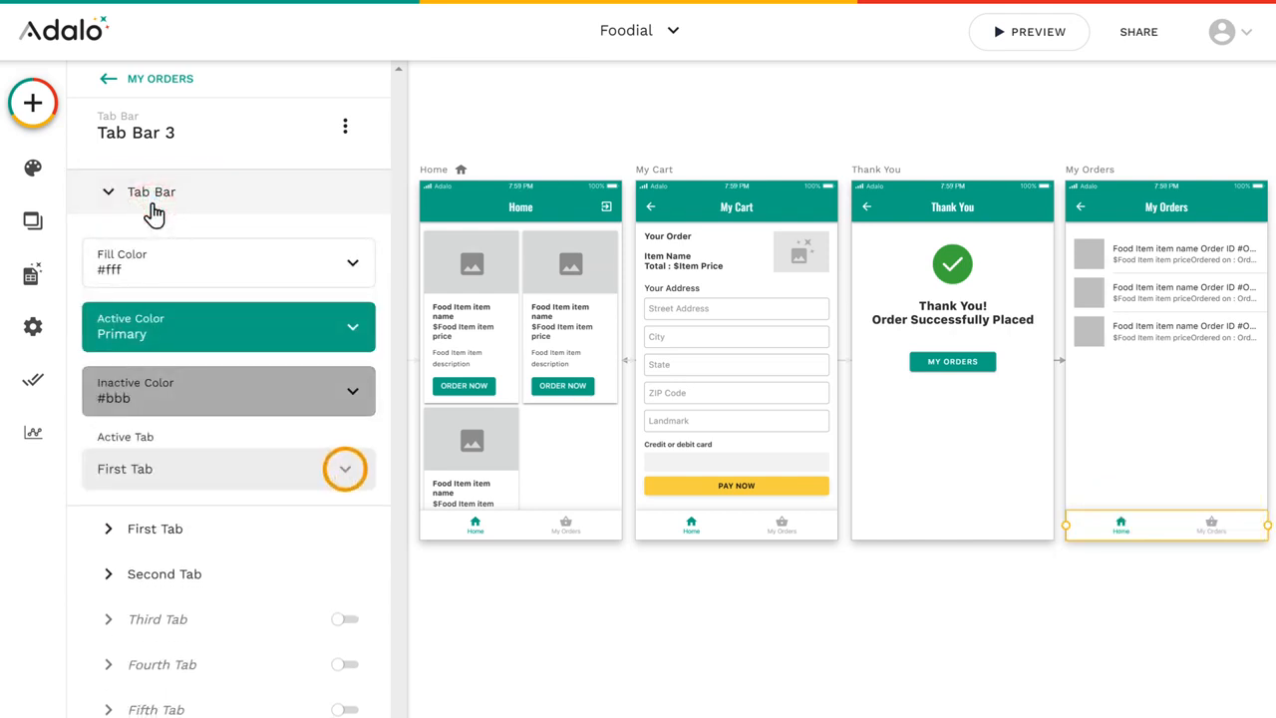
left_click(345, 477)
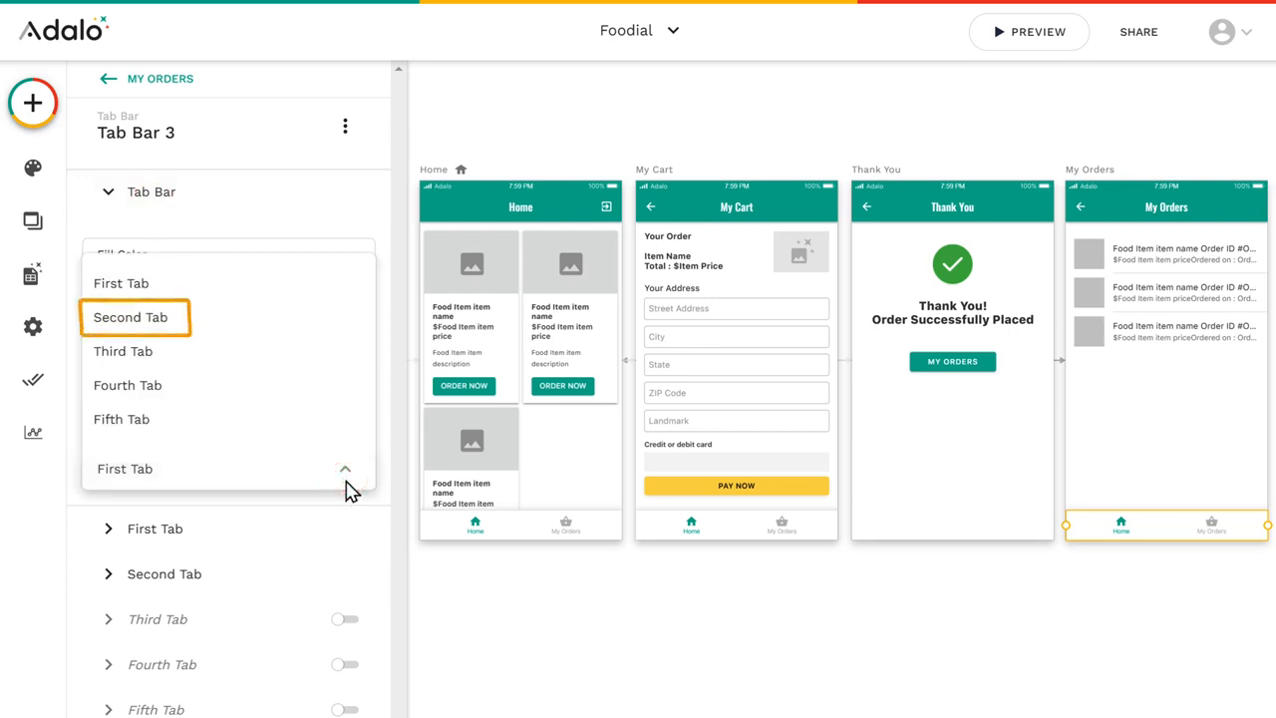
left_click(129, 316)
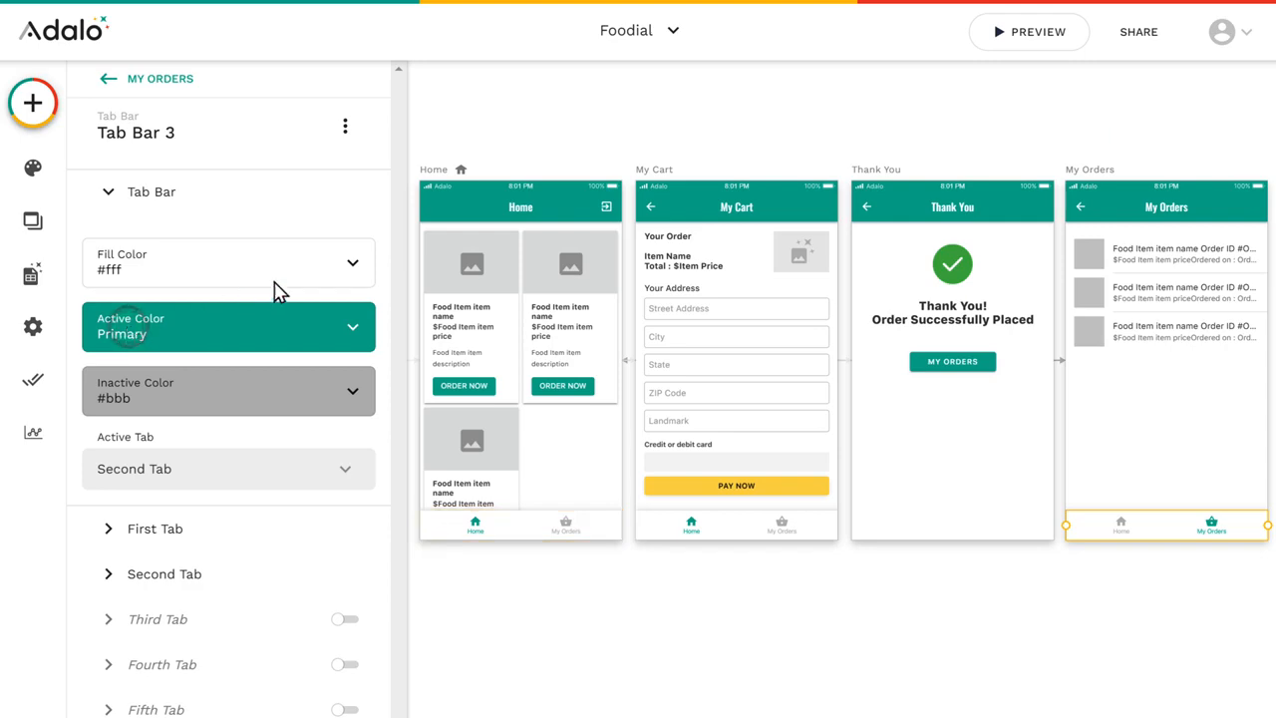
Step: Preview the app, check the My Orders page through the tab bar and return to the editor
left_click(1035, 43)
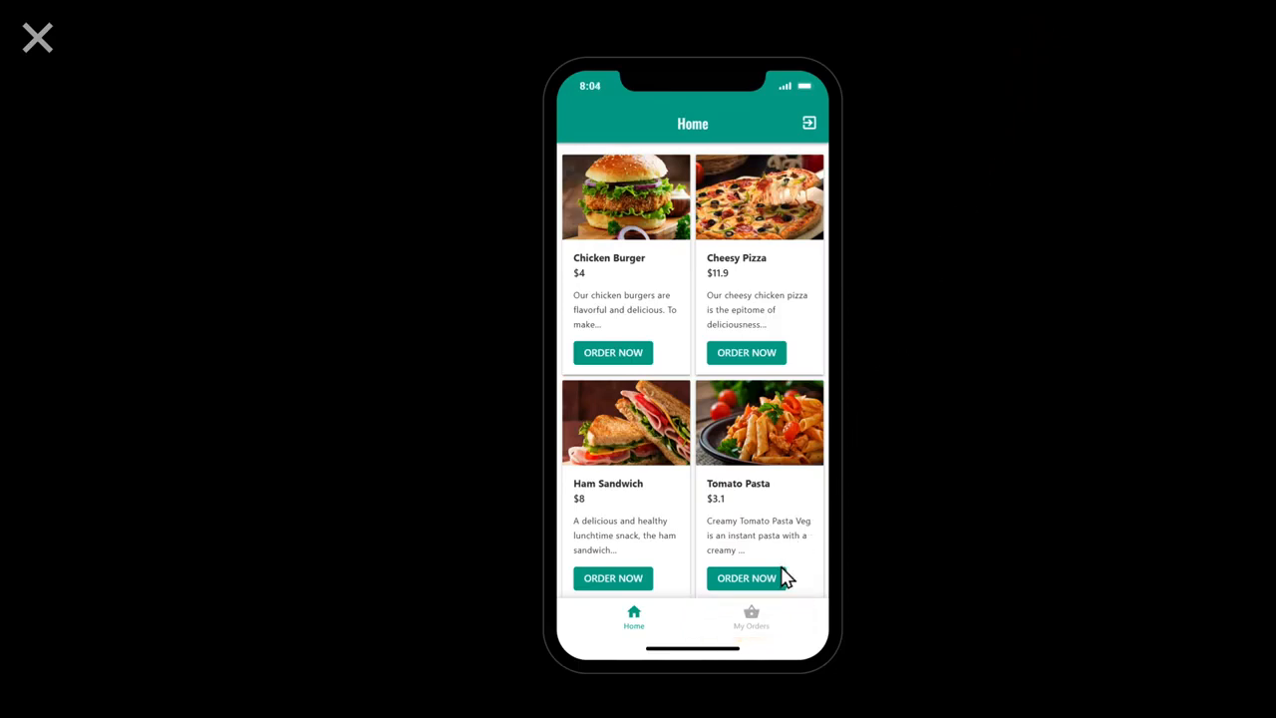
left_click(750, 626)
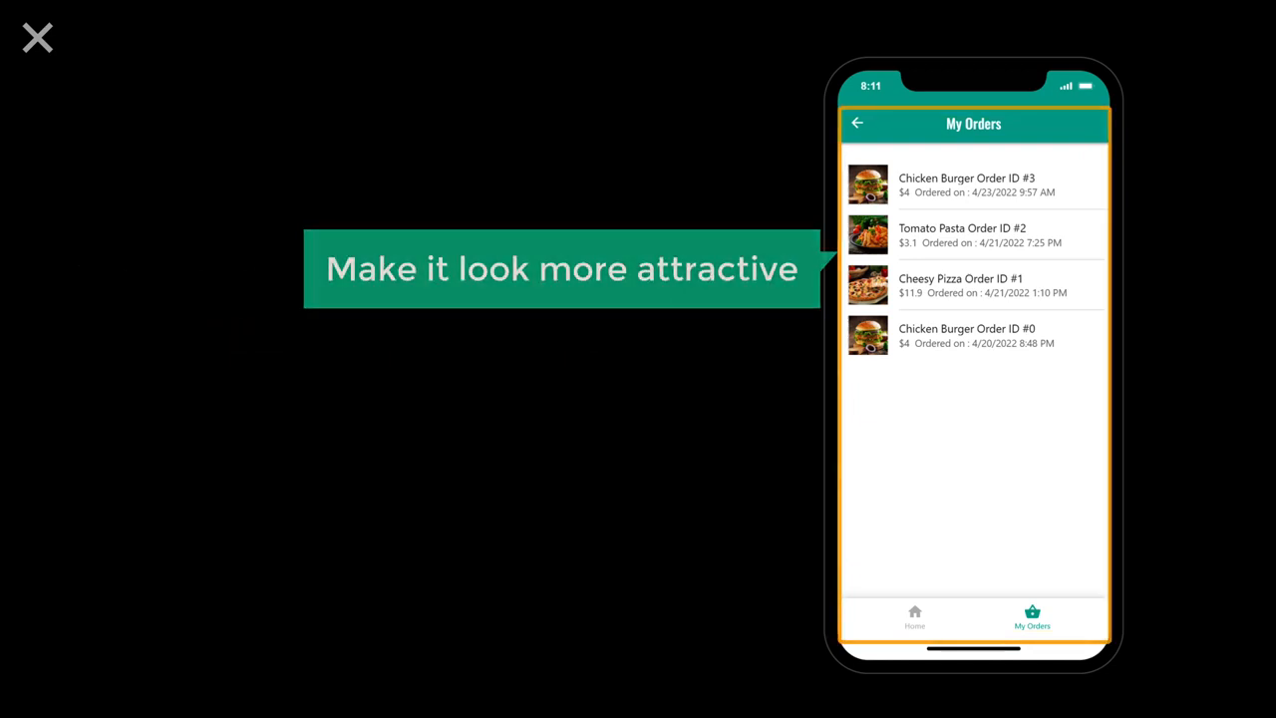
left_click(37, 45)
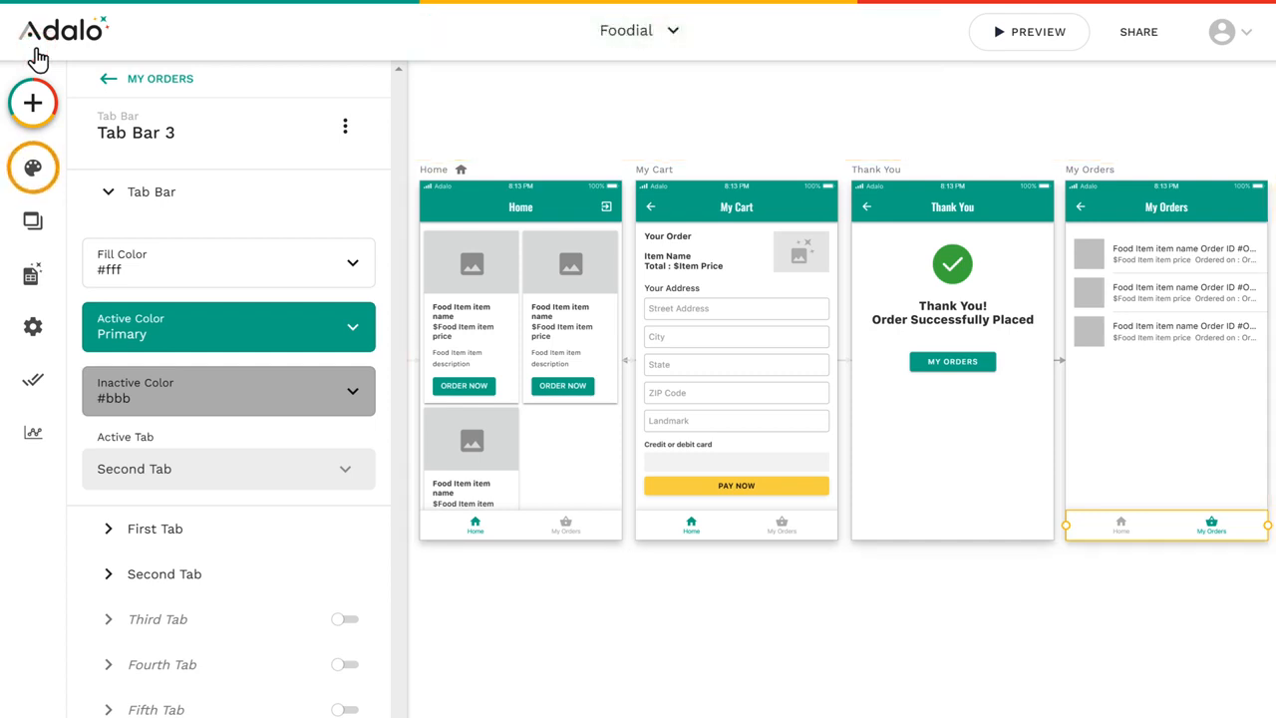
Step: Open the branding primary color for editing and copy the dark blue #424874 from a popular palette on colorhunt.co
left_click(33, 179)
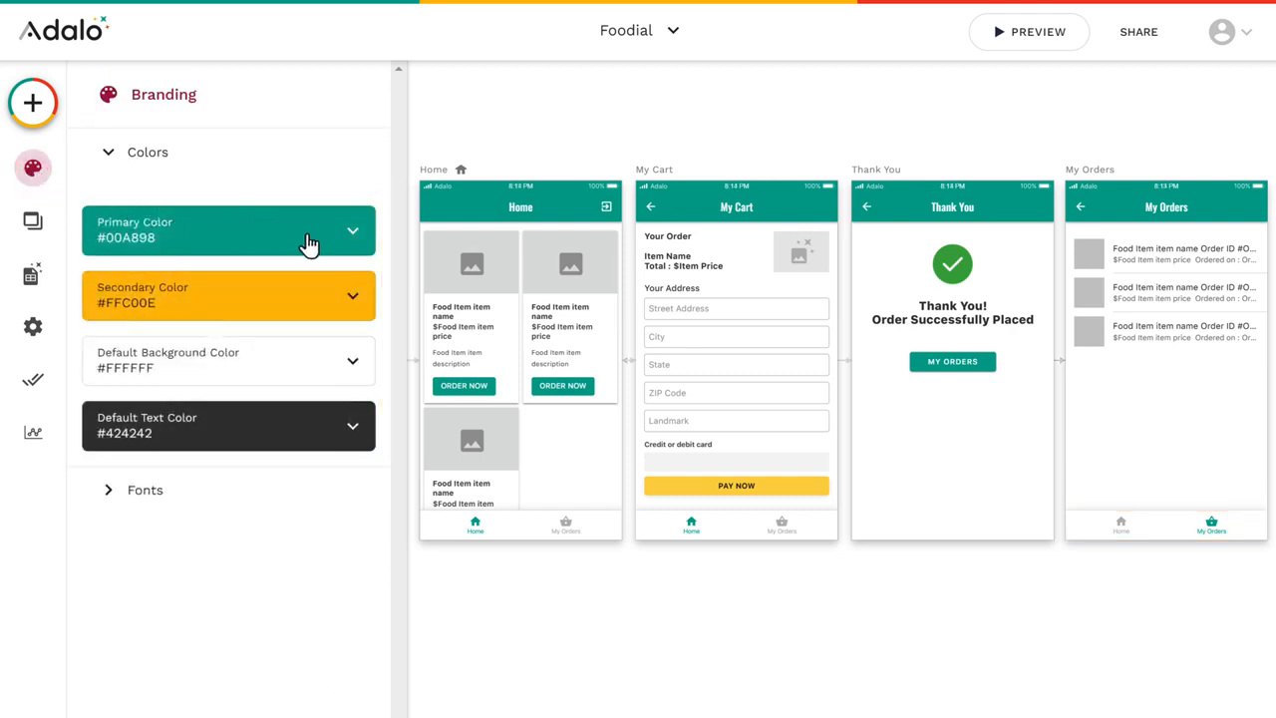
left_click(353, 251)
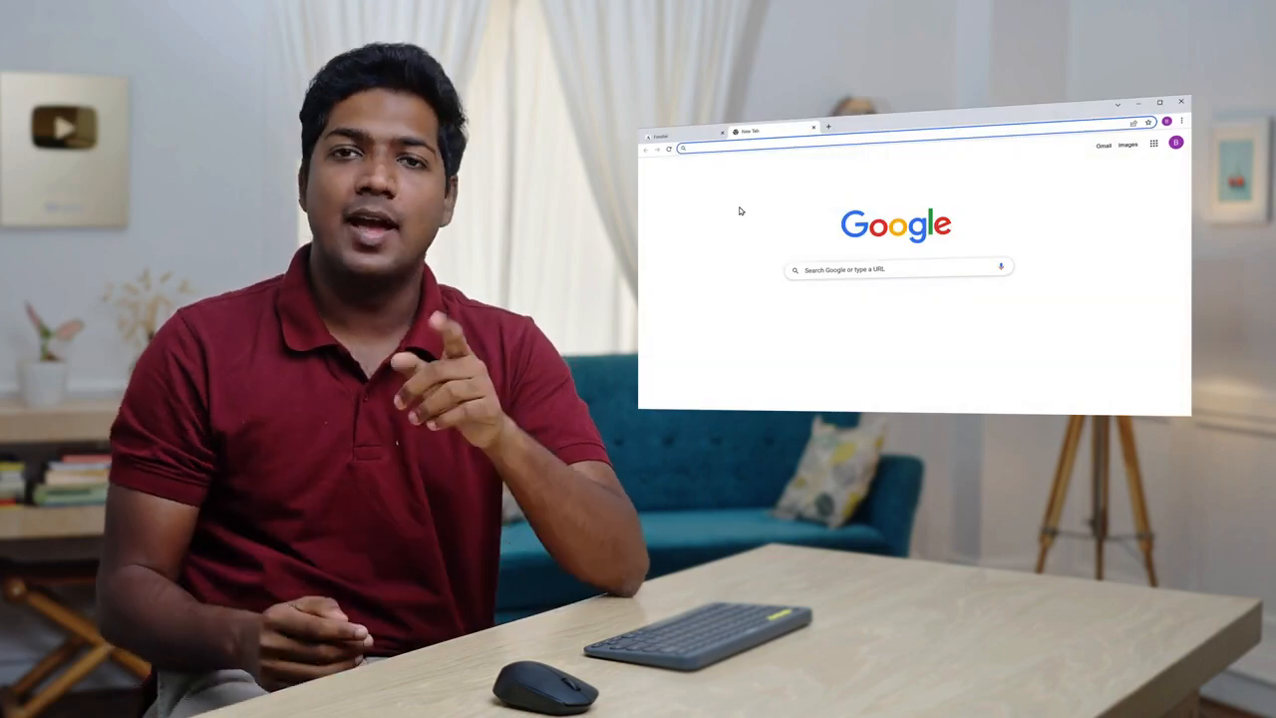
type("colorhunt.co")
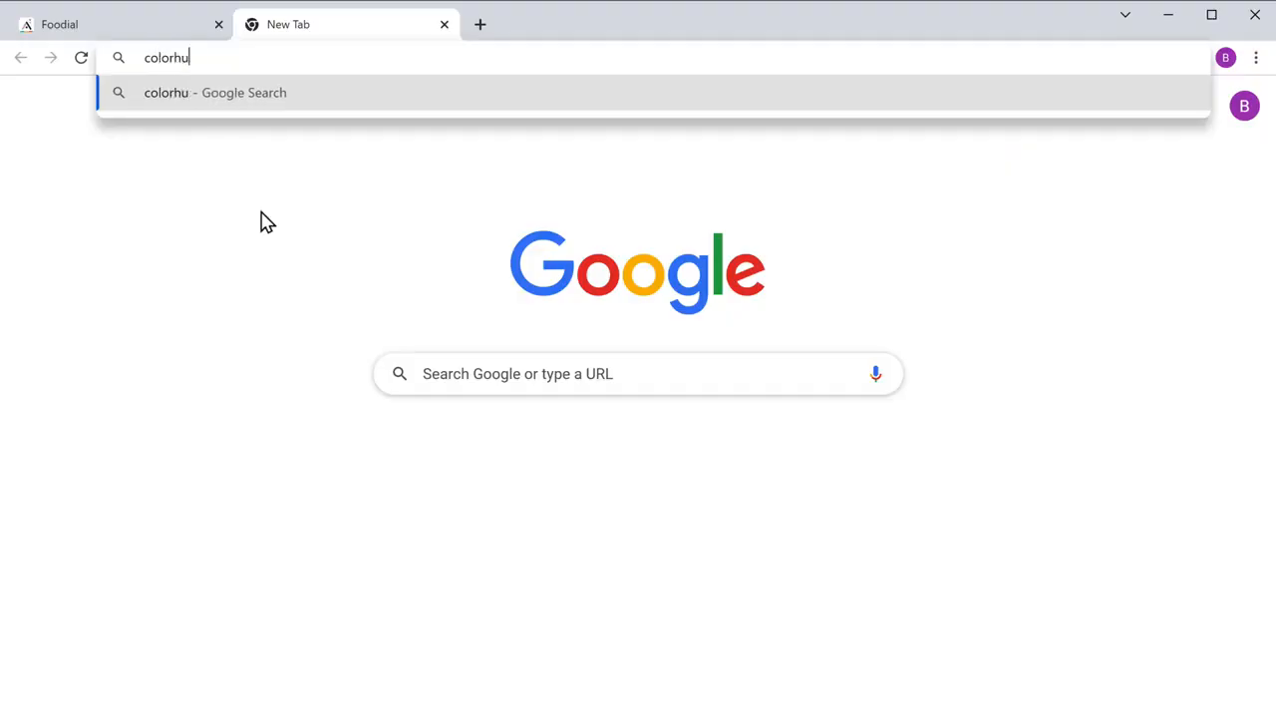
key("Return")
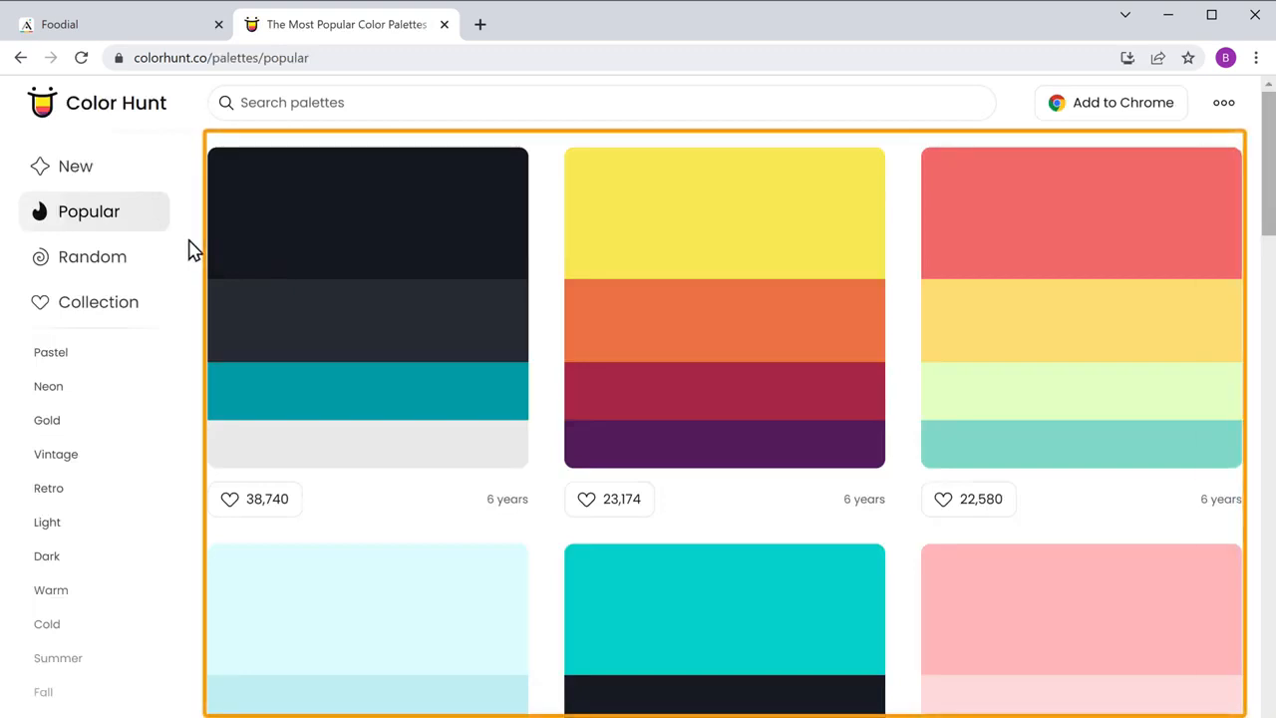
scroll(195, 250, "down", 1)
scroll(194, 250, "down", 15)
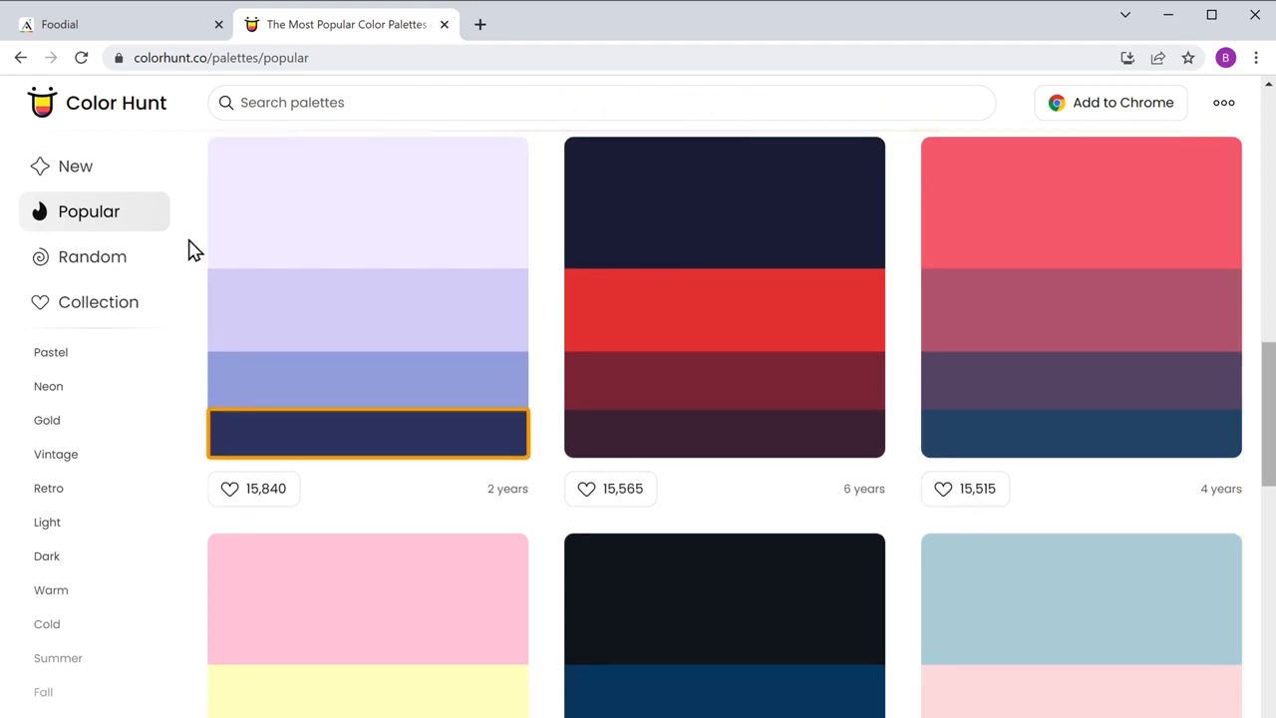
mouse_move(249, 460)
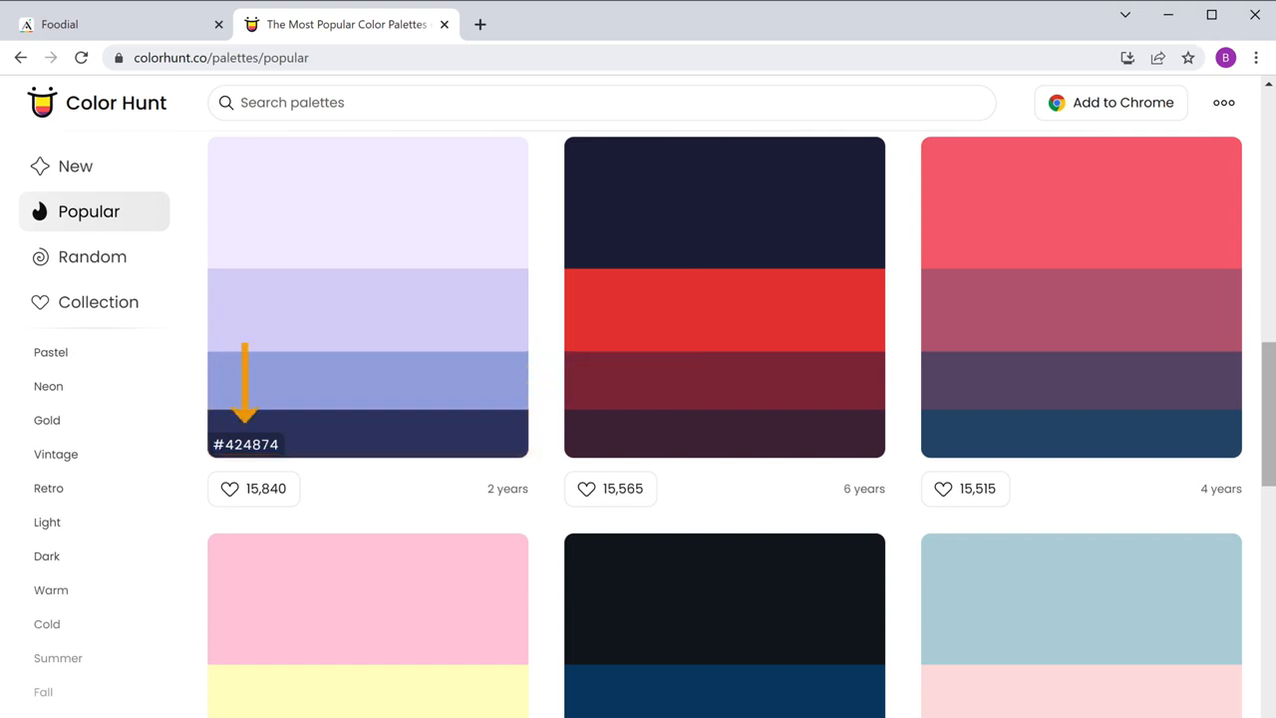
left_click(250, 462)
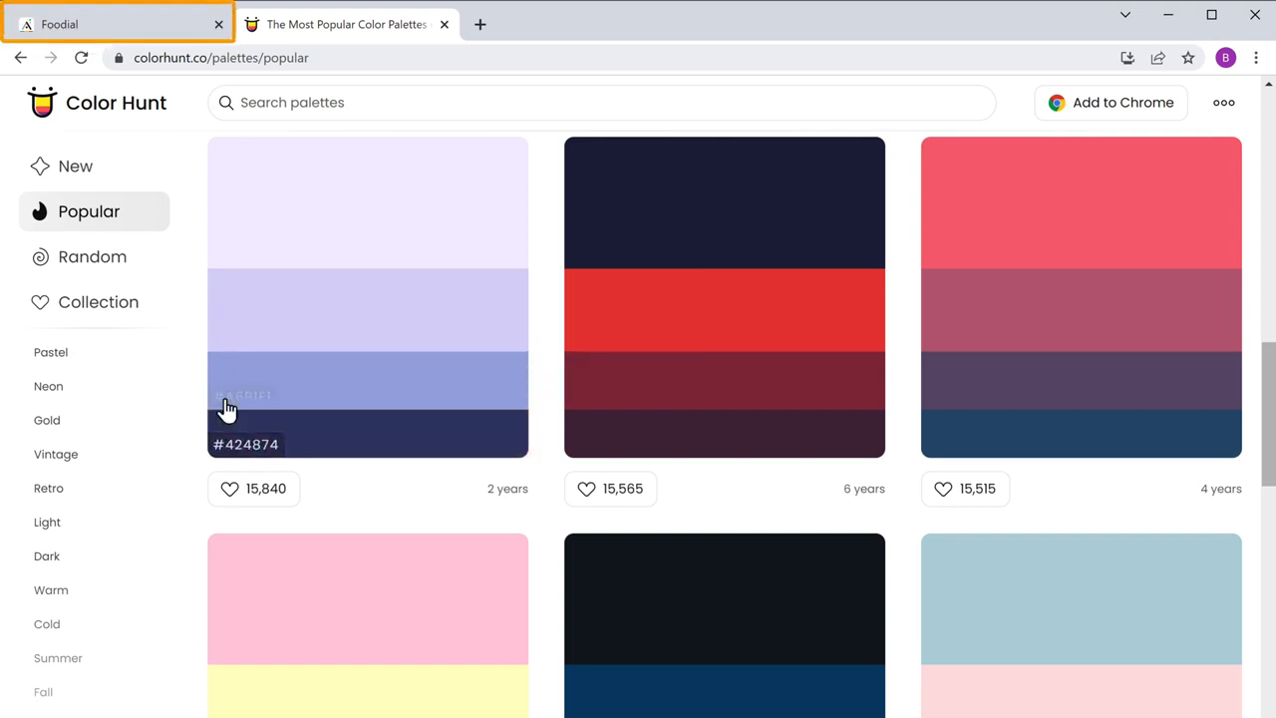
Step: Switch back to the Foodial app in Adalo and set the primary color's hex value to #424874
left_click(62, 34)
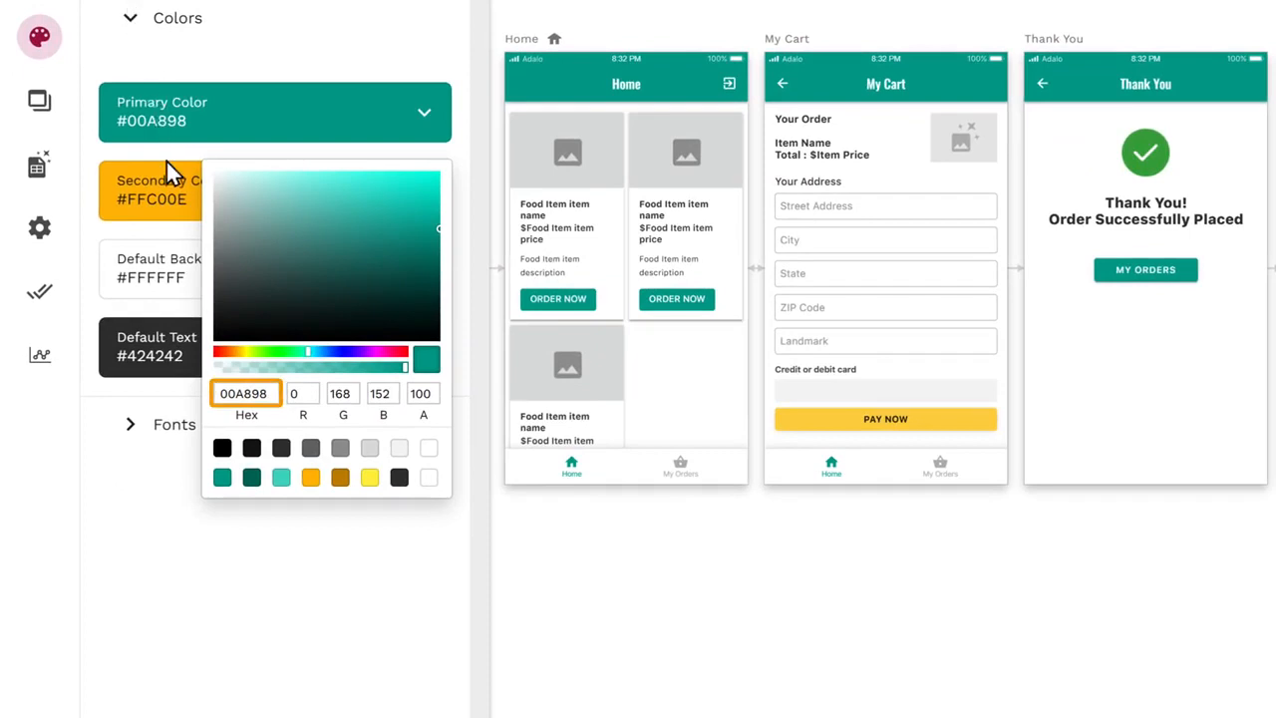
left_click_drag(221, 392, 269, 393)
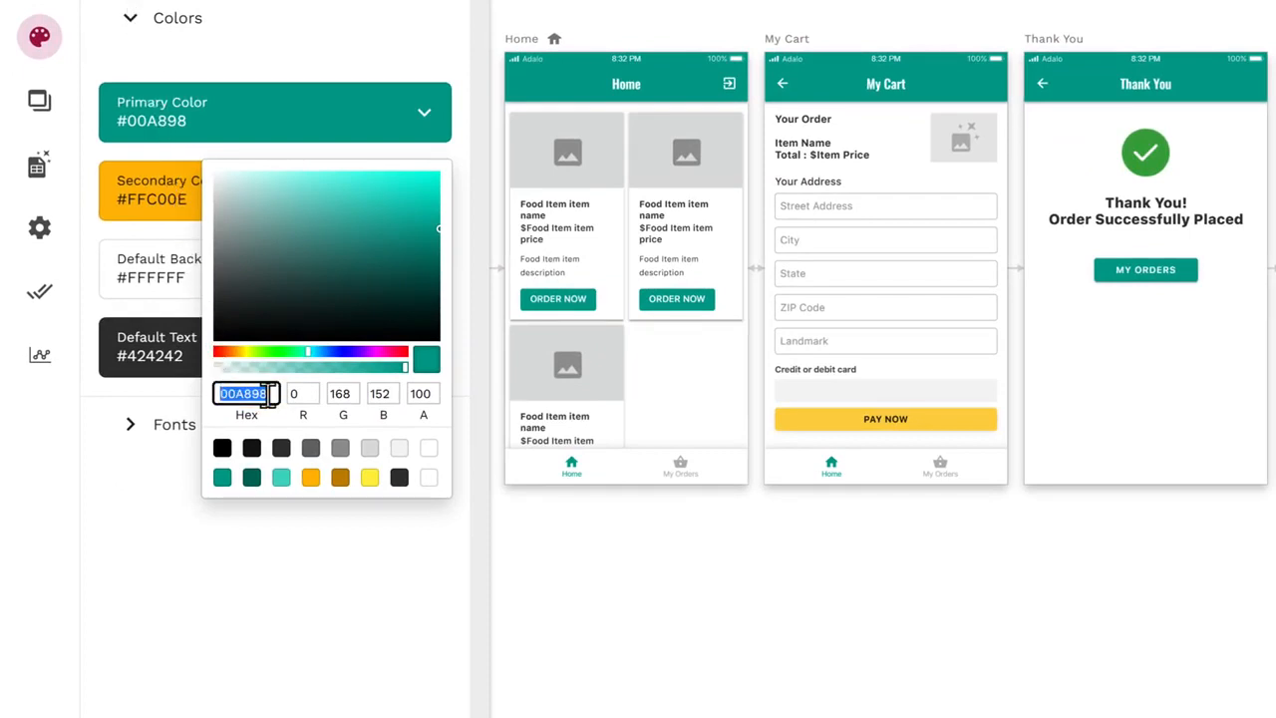
right_click(274, 393)
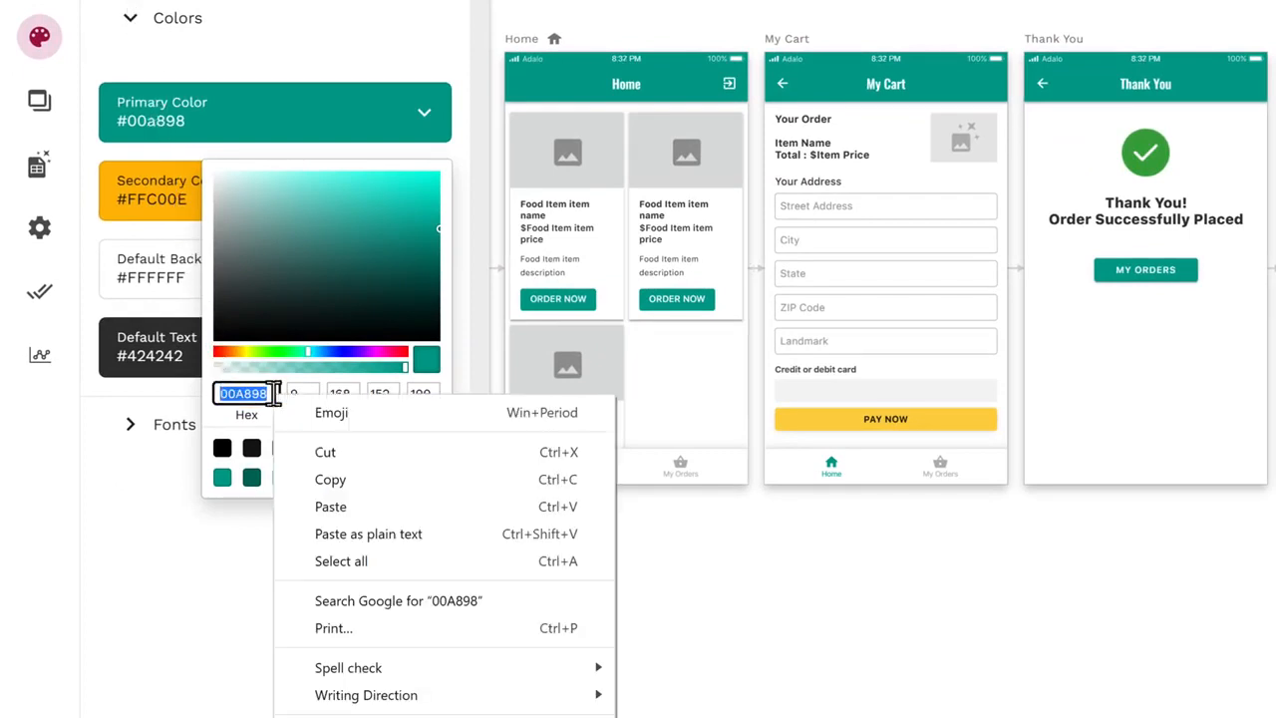
left_click(335, 514)
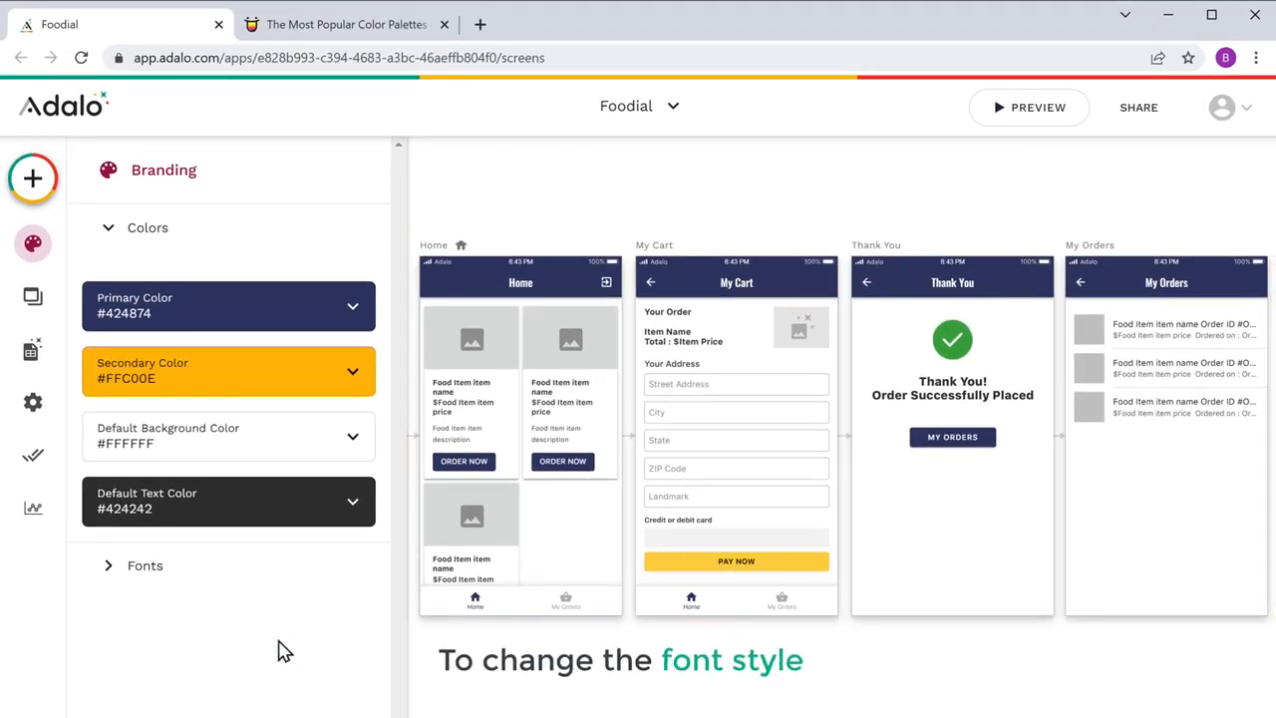
Step: Set the branding font for headings to Source Sans Pro
left_click(145, 578)
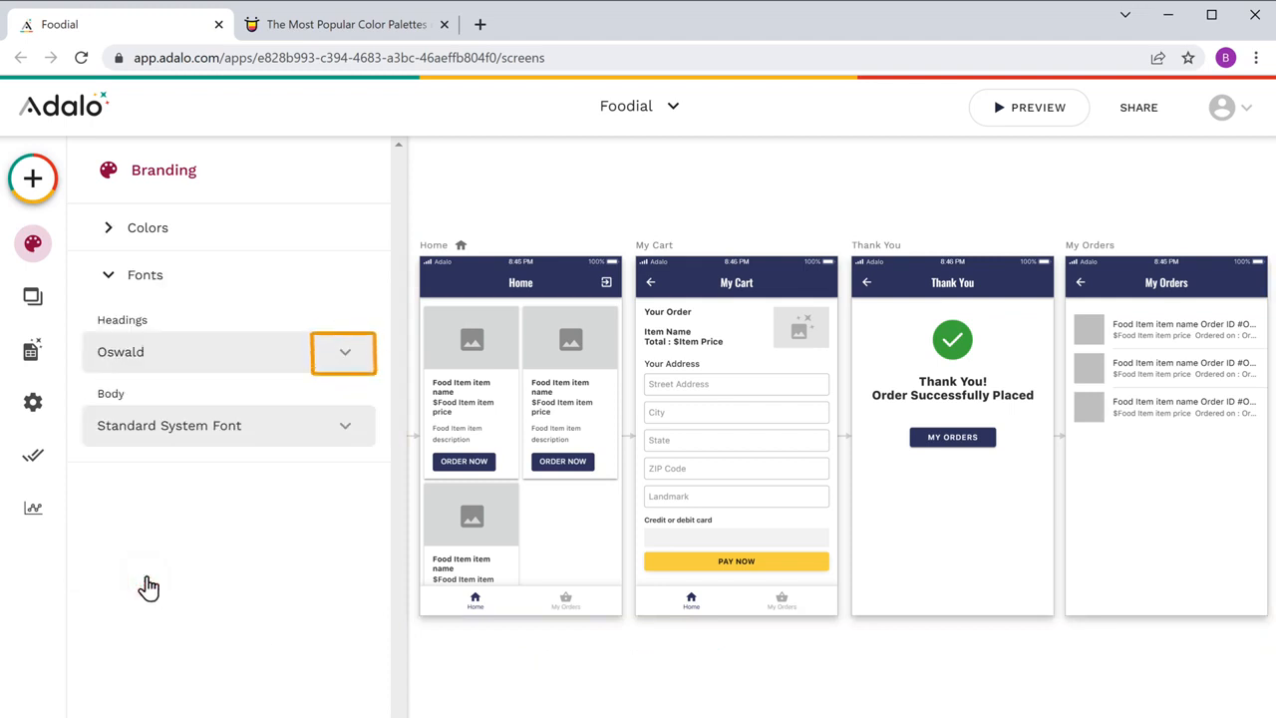
left_click(345, 359)
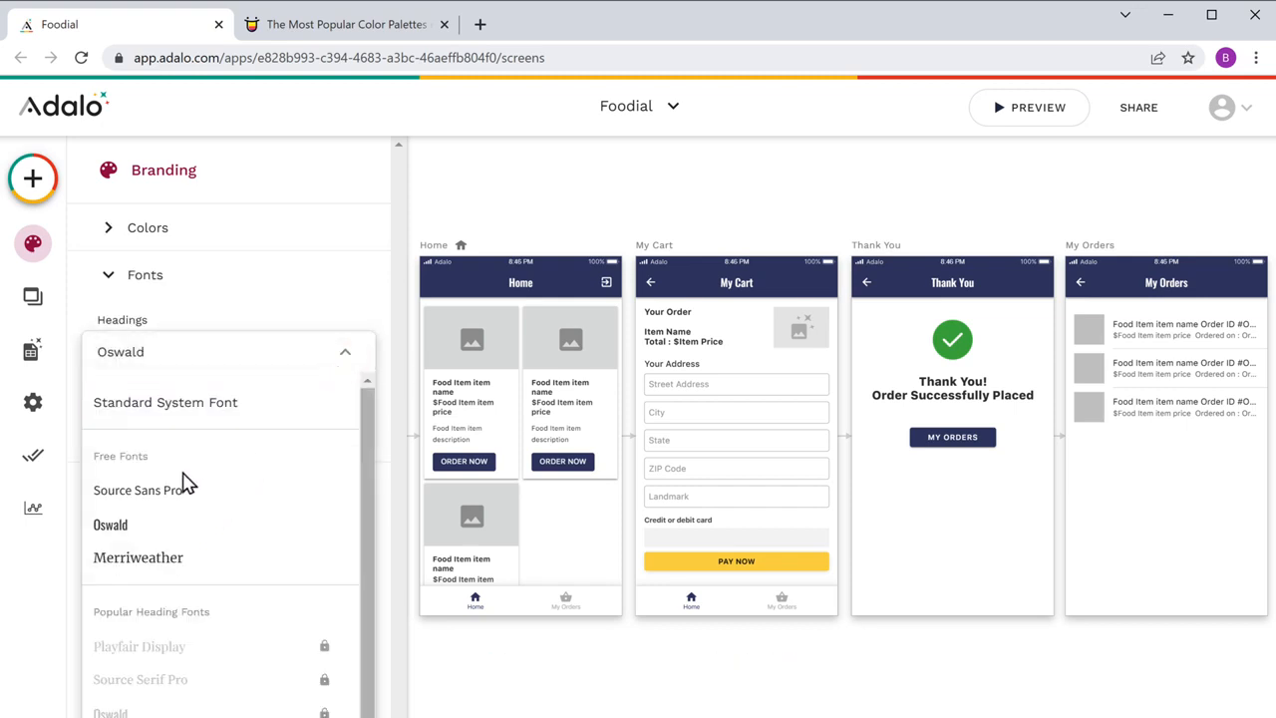
left_click(142, 506)
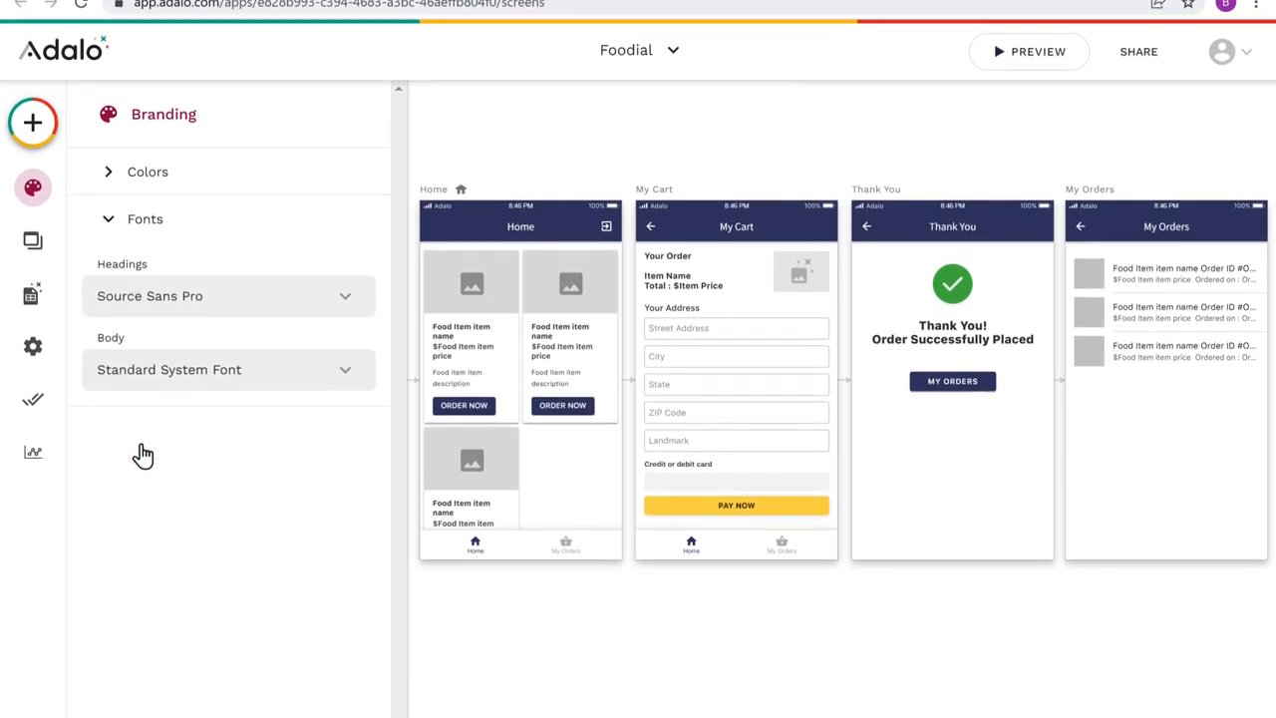